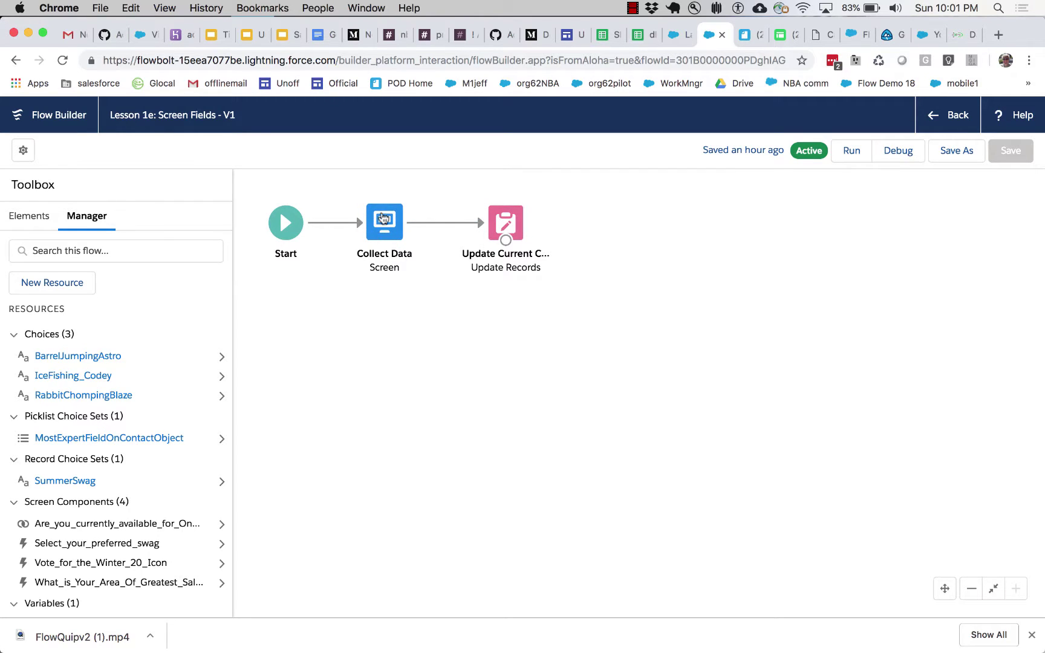
Review the Lesson 1e - Screen Fields form on the contact's page and the matching fields in the record's edit form, cancelling the edit.
left_click(670, 38)
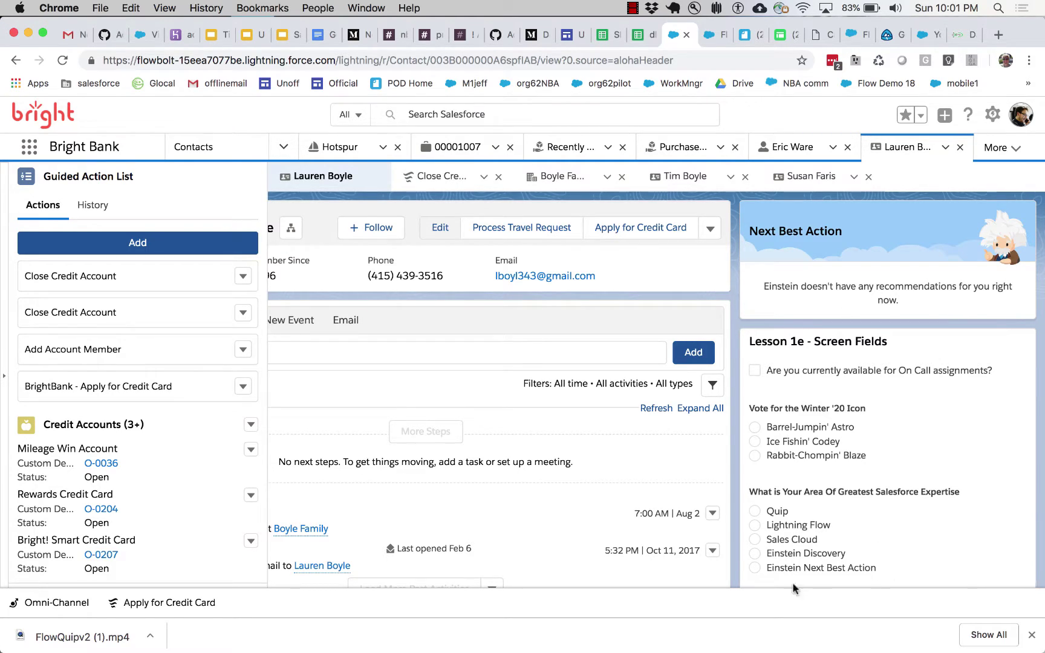
scroll(809, 387, "down", 3)
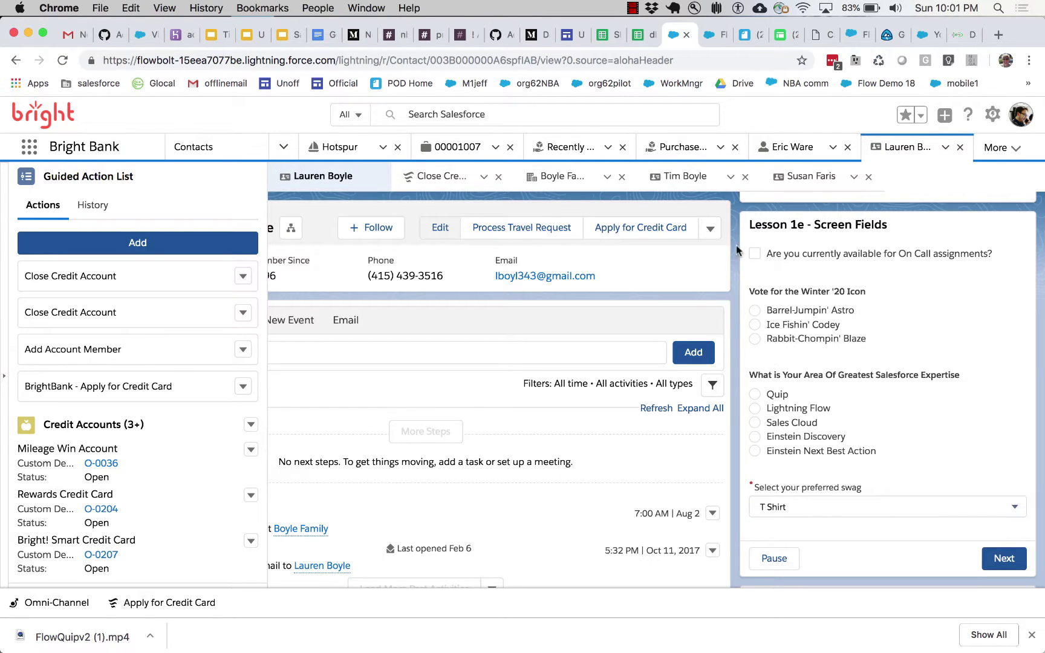
scroll(669, 264, "left", 3)
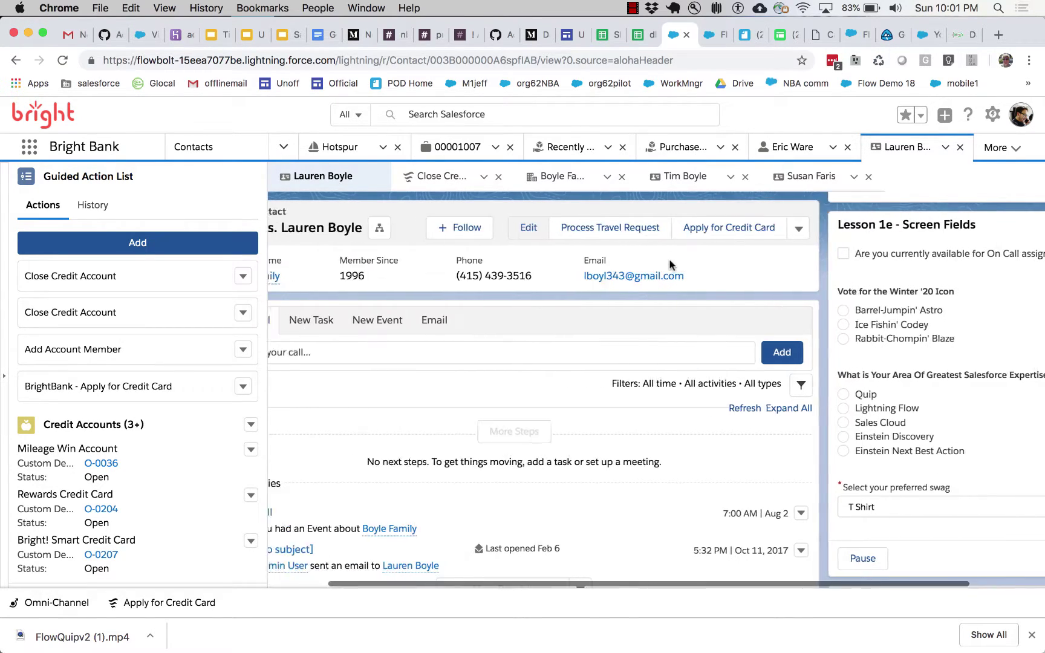
scroll(669, 265, "left", 3)
left_click(601, 227)
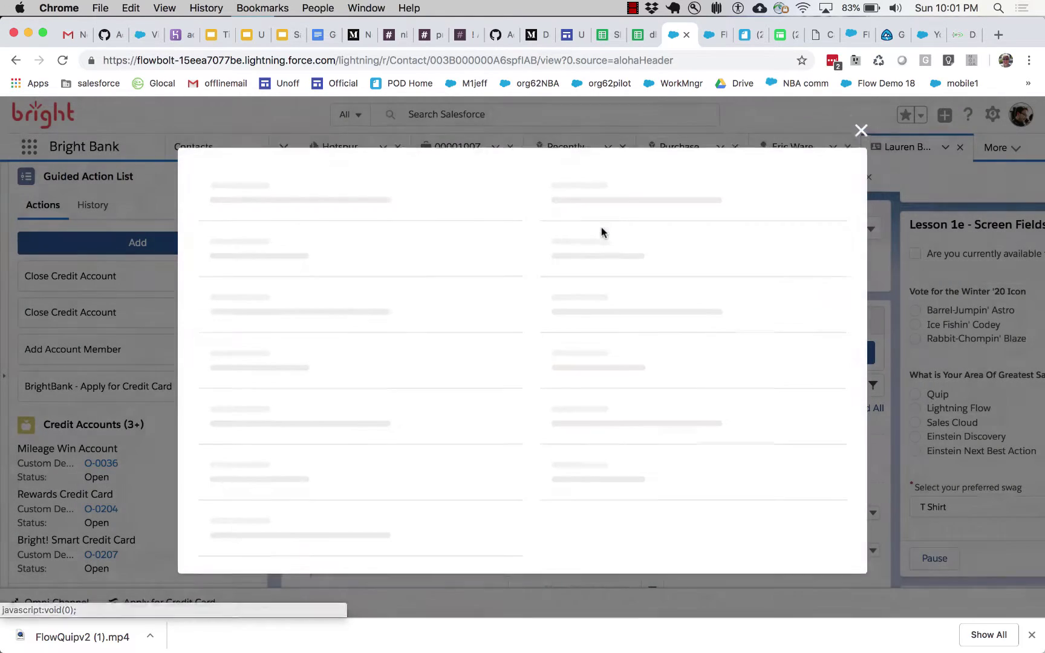
scroll(457, 433, "down", 10)
scroll(456, 433, "down", 5)
scroll(457, 436, "up", 6)
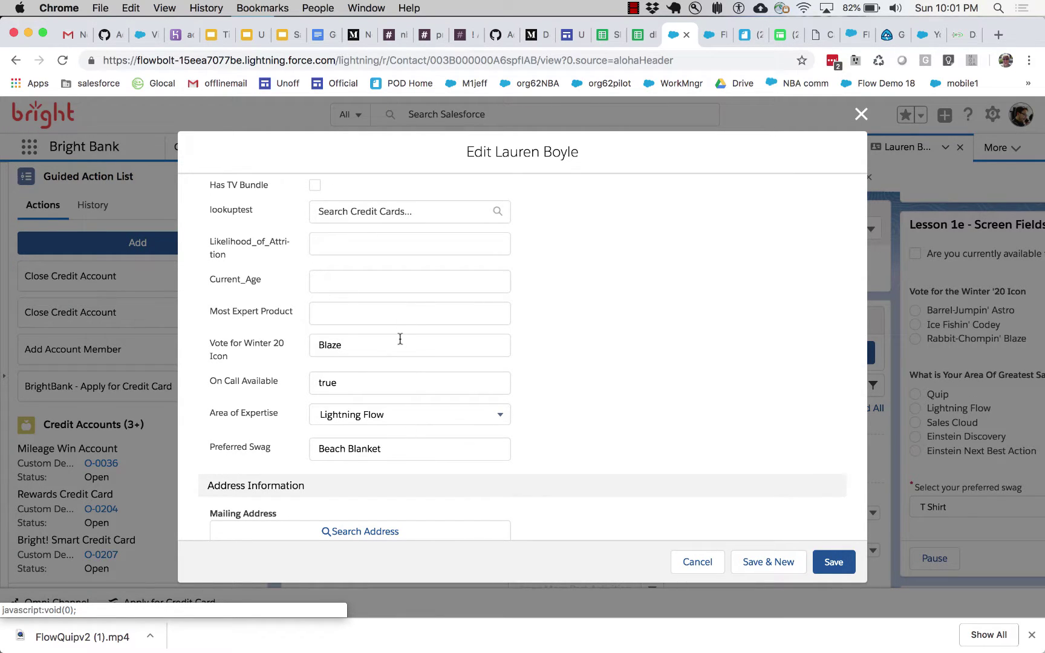
left_click(704, 562)
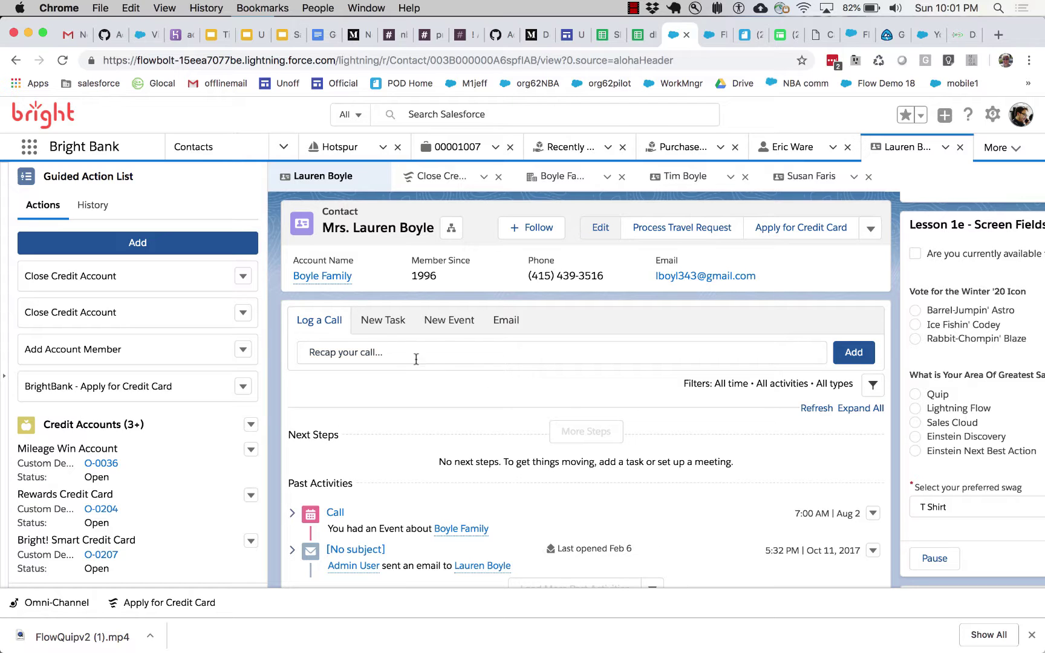
Review the embedded form on the contact's page again and the structure of its flow in Flow Builder.
scroll(681, 352, "right", 5)
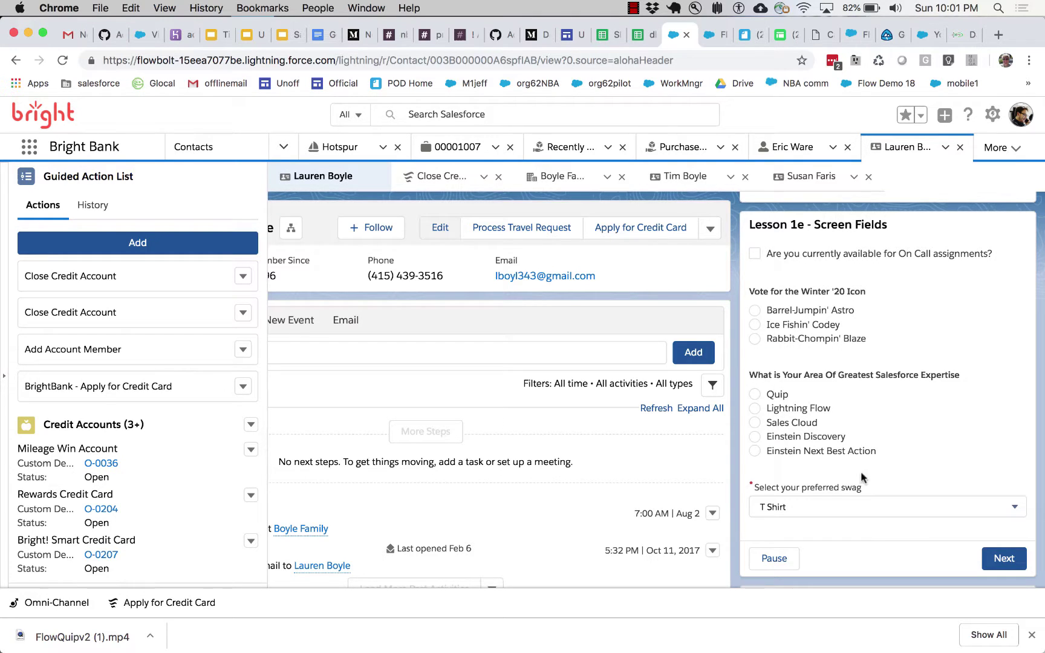
scroll(496, 435, "left", 5)
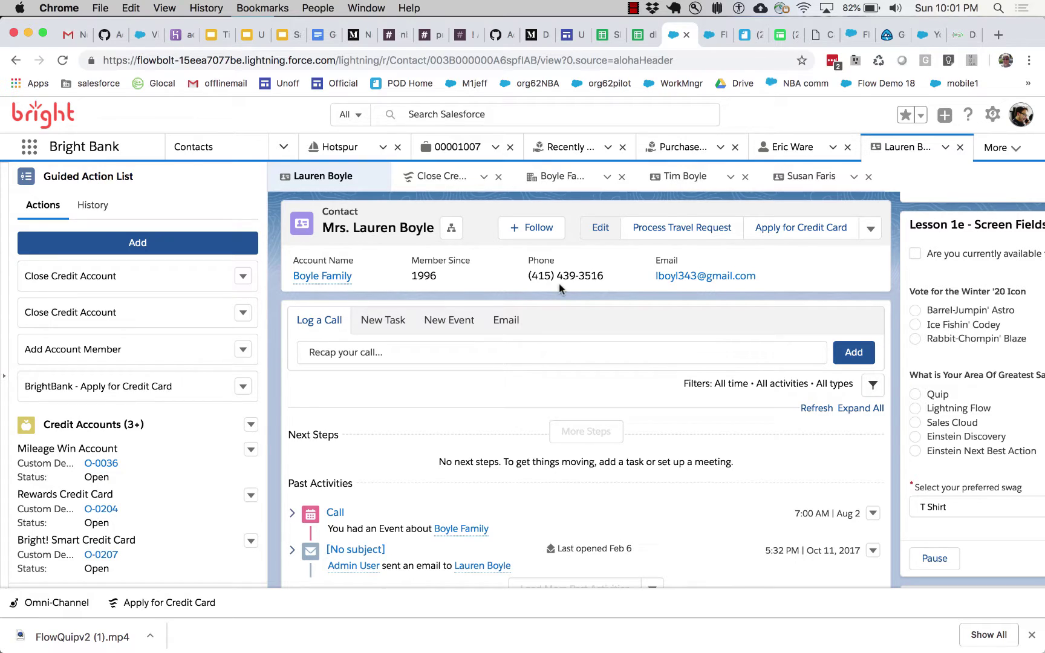
left_click(712, 36)
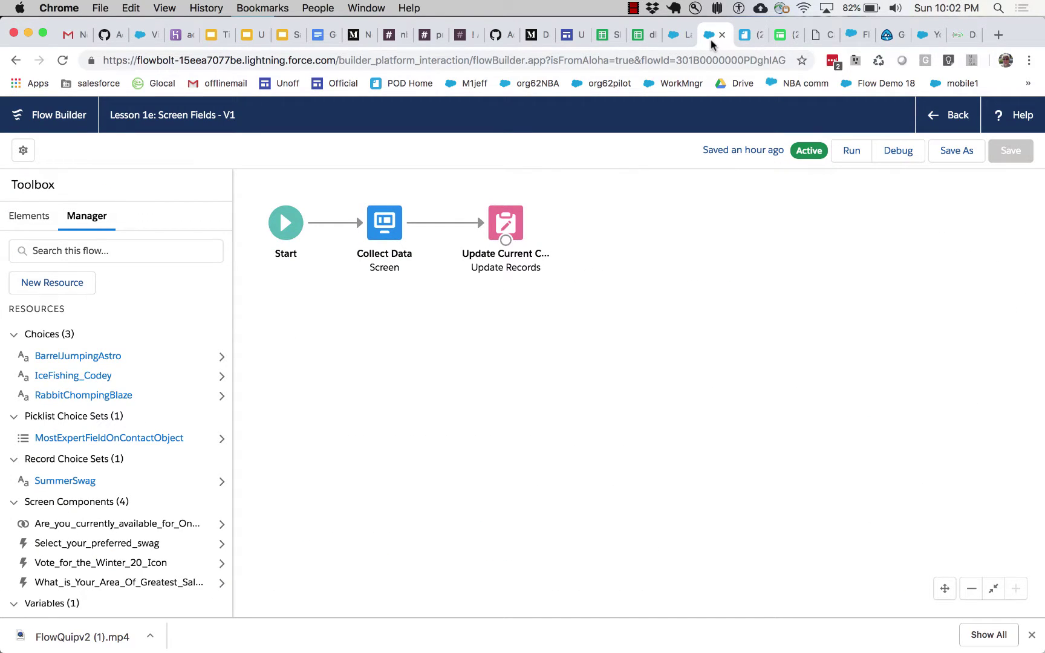
Examine the picklist values of the Contact object's Area of Expertise field in Object Manager.
left_click(674, 40)
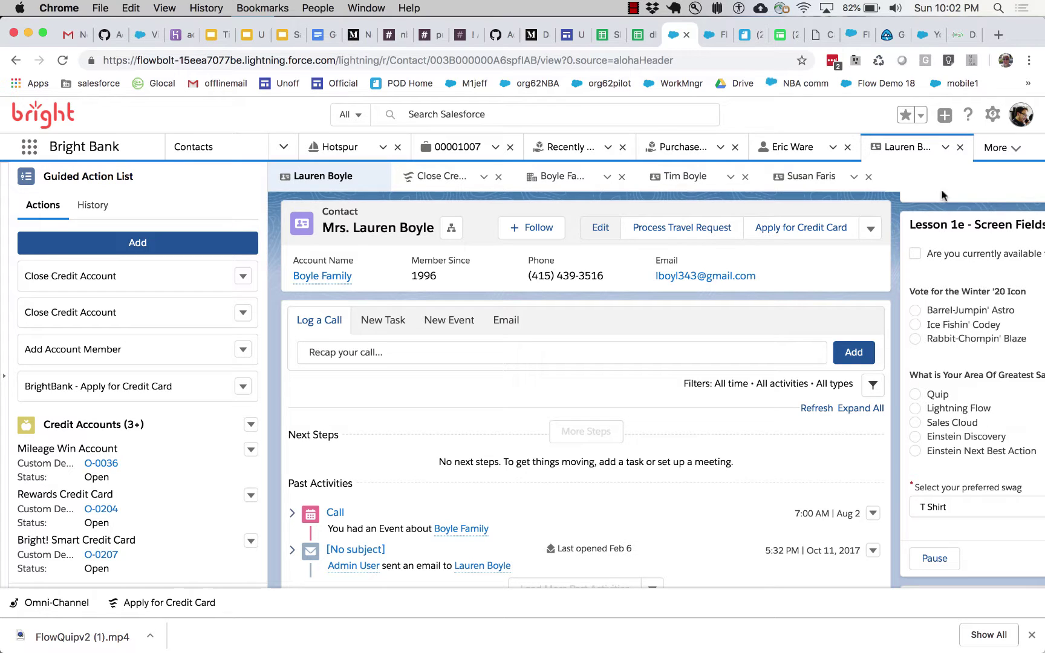
left_click(992, 121)
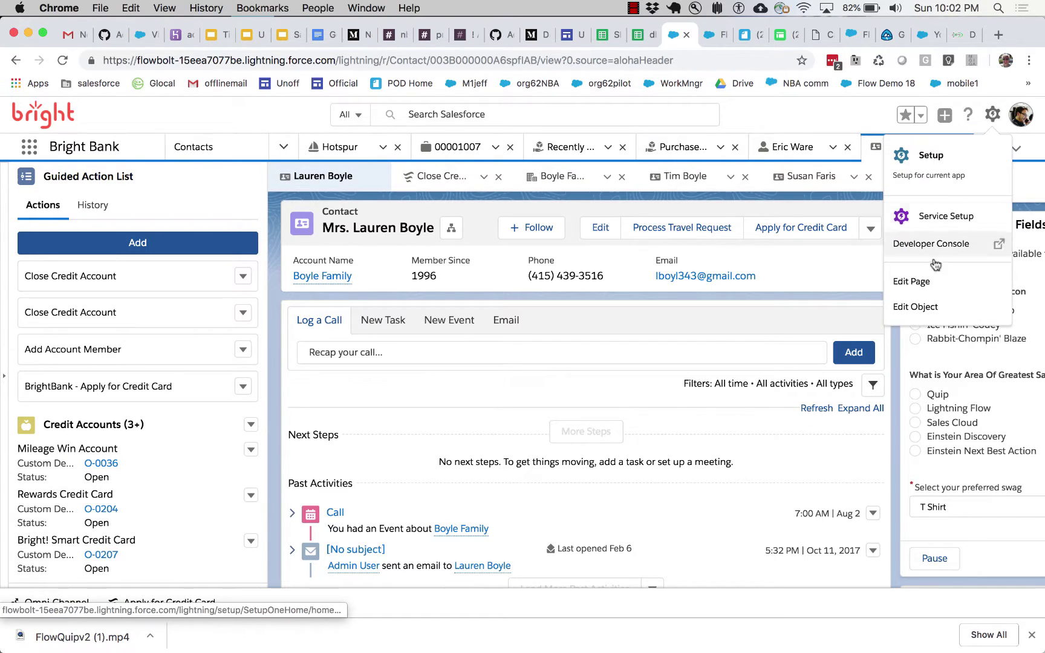
left_click(924, 308)
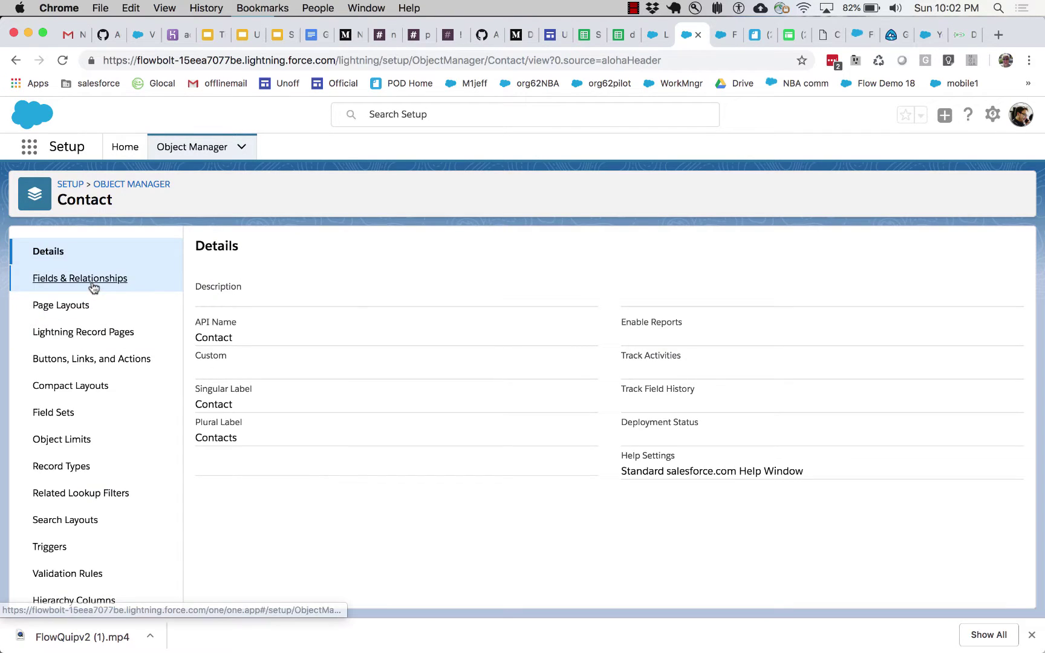
left_click(94, 284)
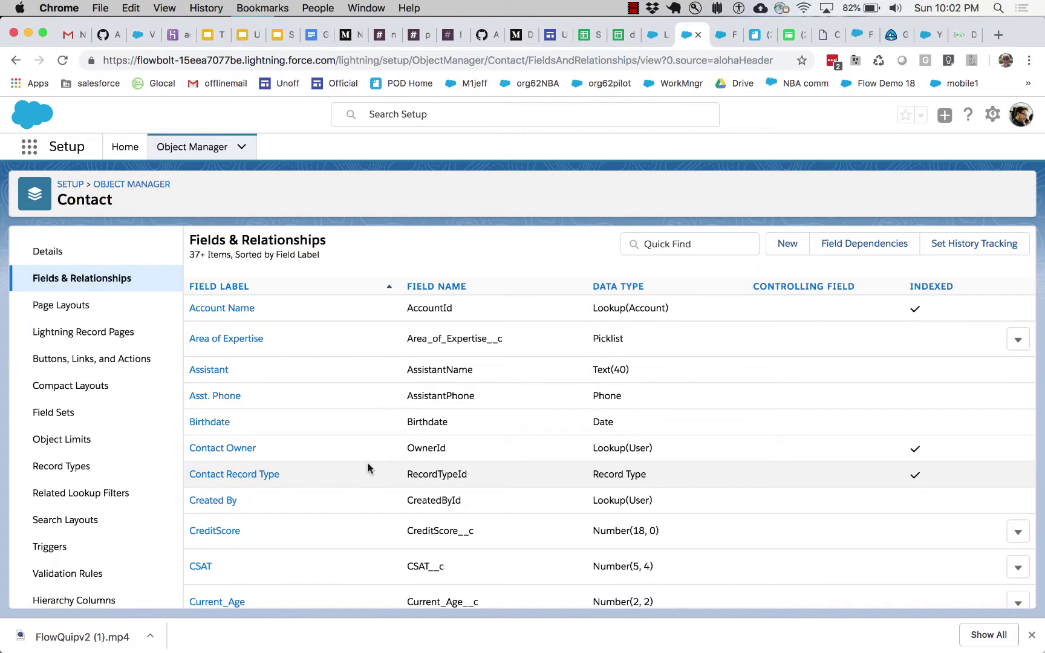
left_click(221, 339)
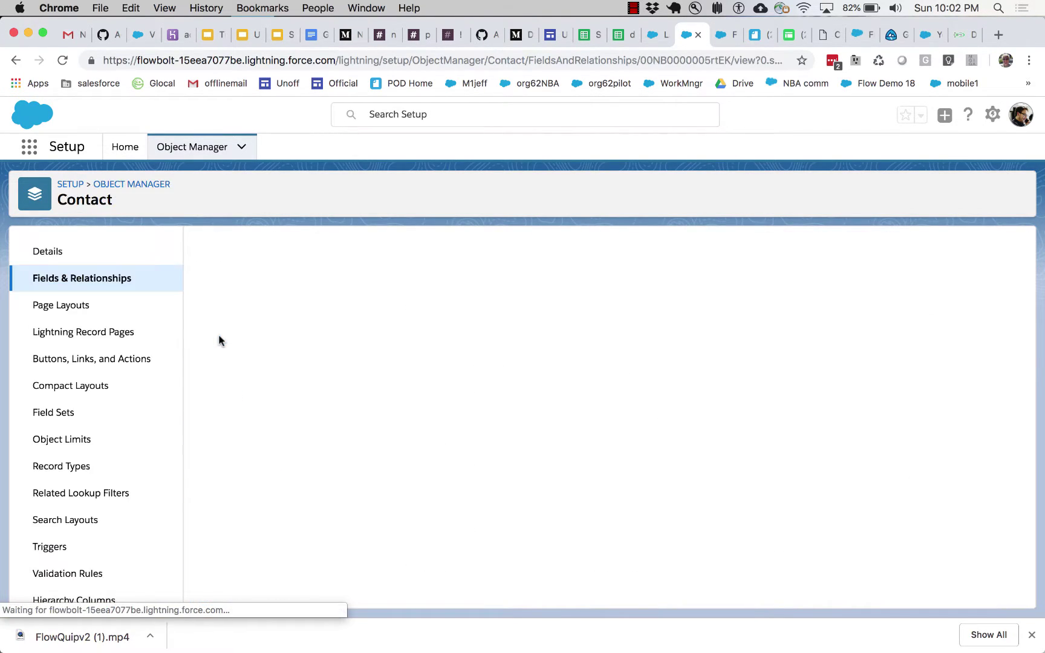
scroll(402, 491, "down", 3)
scroll(403, 491, "down", 4)
left_click_drag(401, 522, 195, 442)
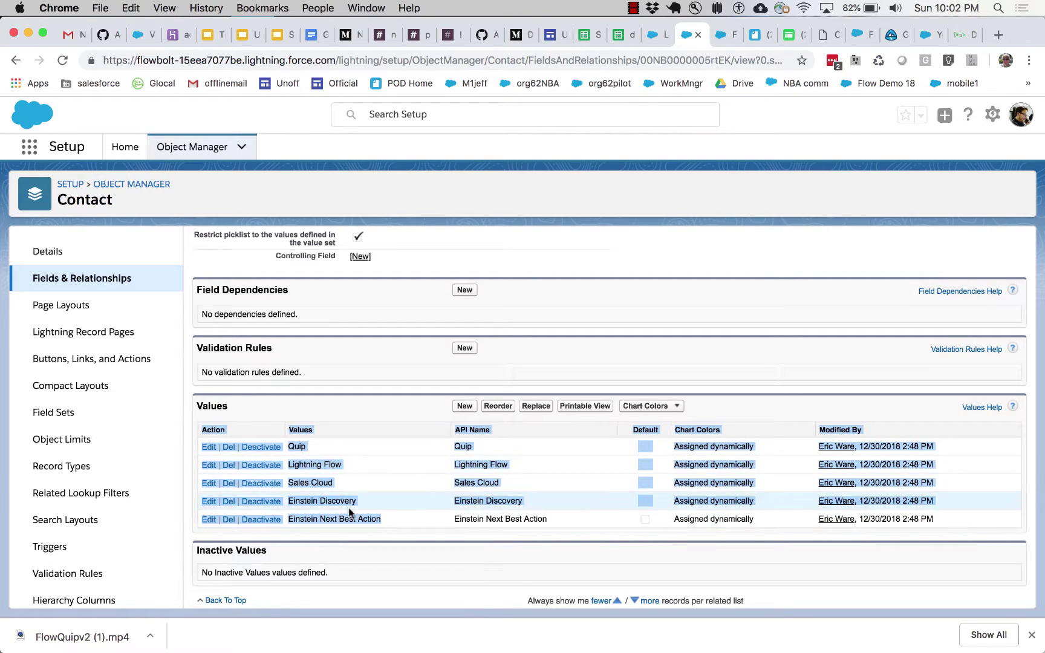
scroll(412, 236, "up", 7)
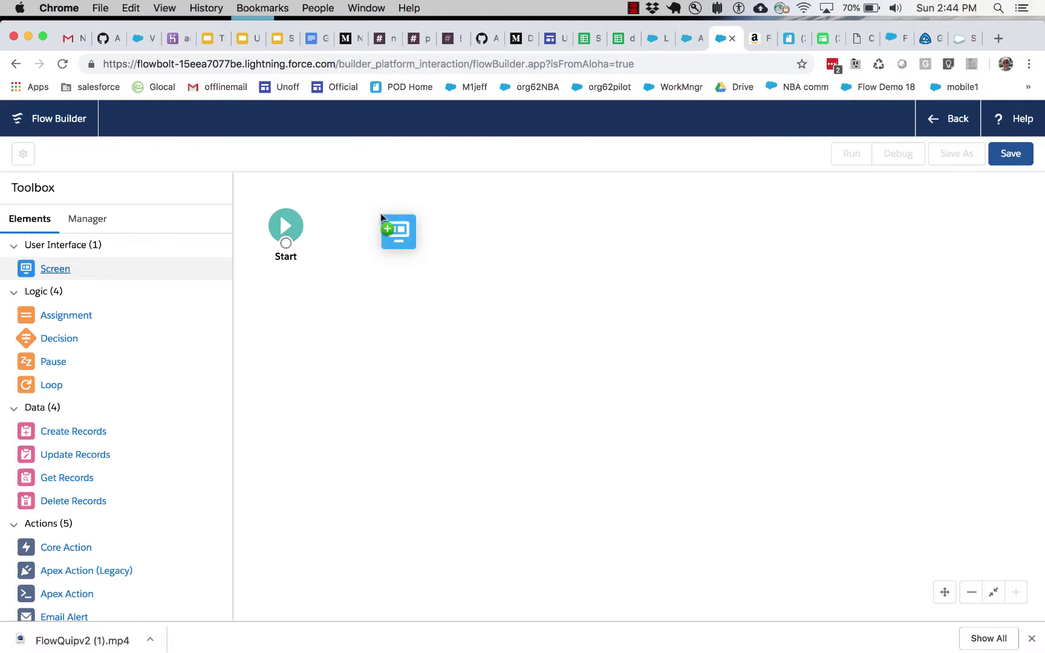
Add a Screen element labelled Collect Data to the new flow and connect Start to it.
left_click_drag(399, 234, 367, 240)
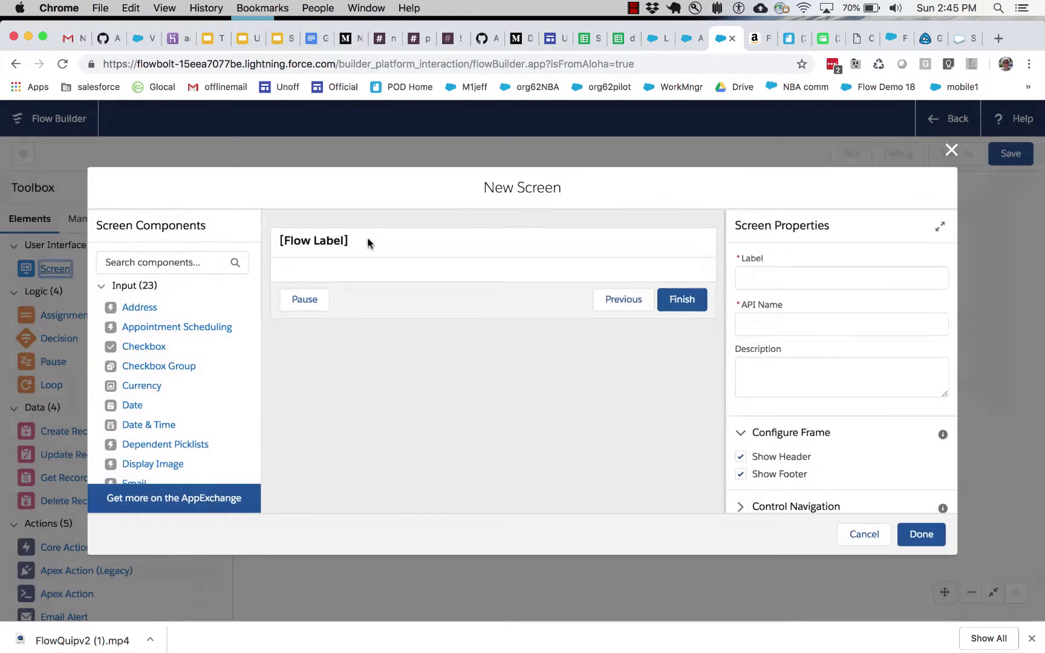
left_click(749, 274)
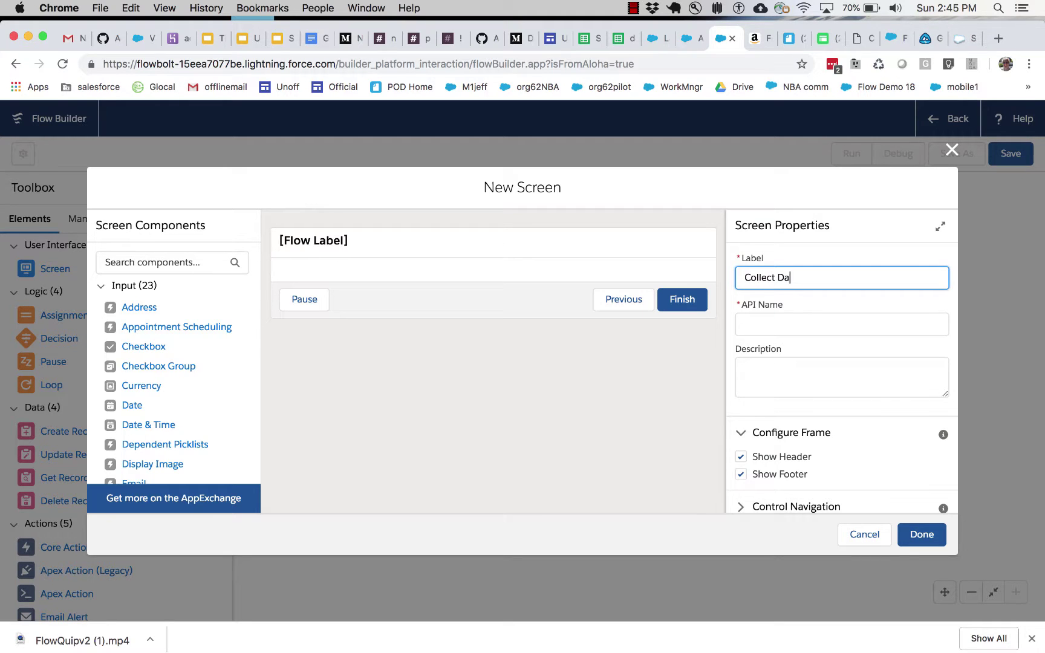
key("Tab")
scroll(790, 371, "down", 2)
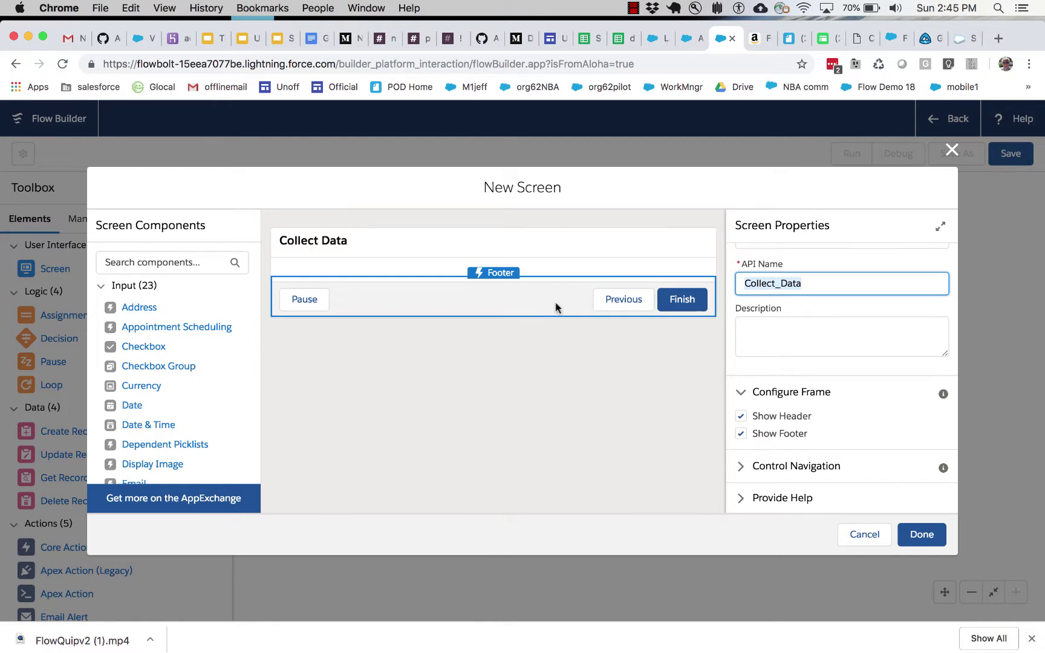
left_click(923, 538)
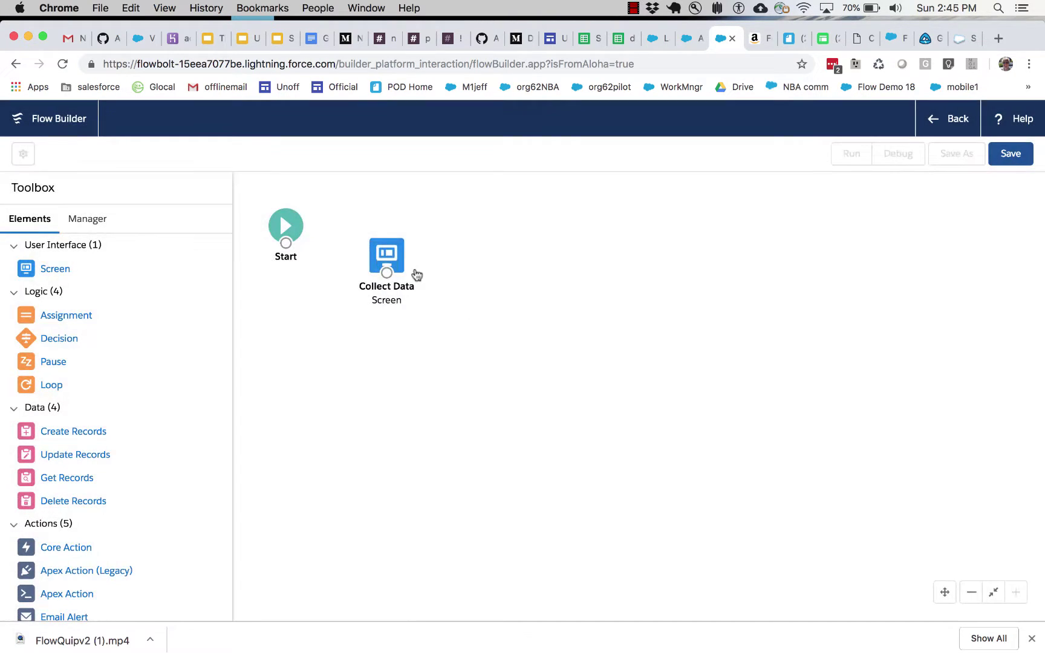
left_click_drag(370, 259, 369, 235)
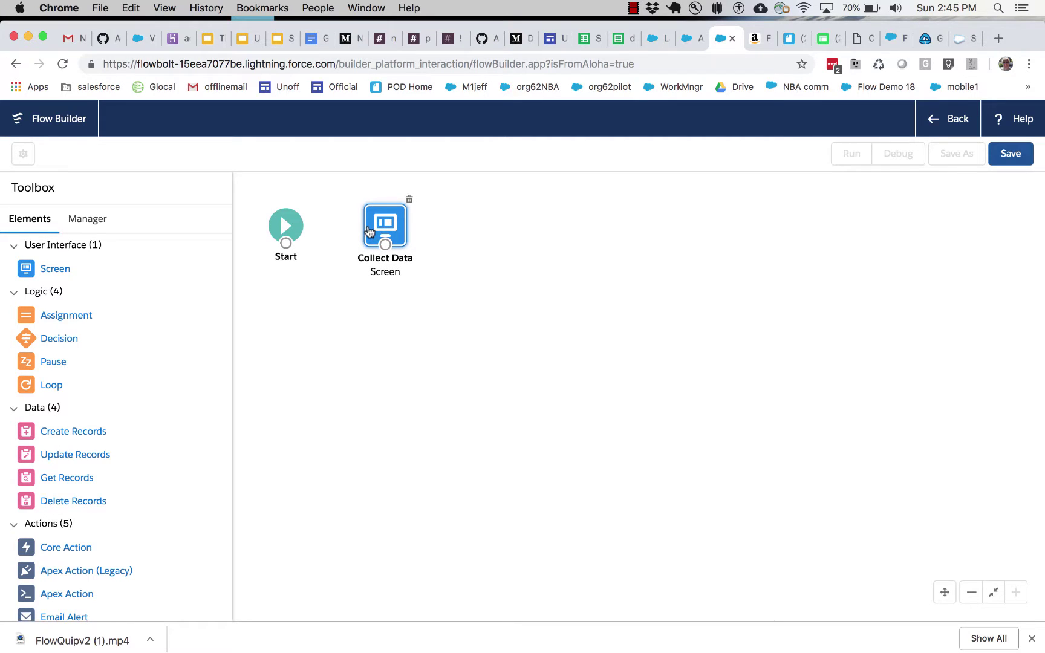
left_click_drag(285, 243, 380, 235)
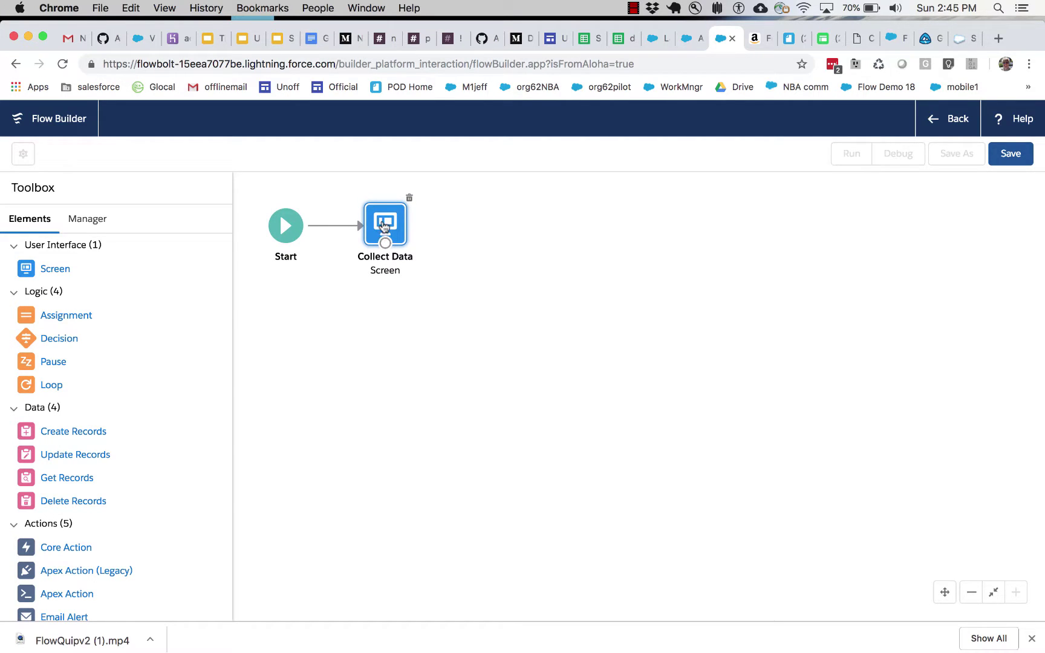
Add a Checkbox labelled "Are you currently available for On Call assignments?" to the Collect Data screen and save the screen.
double_click(383, 226)
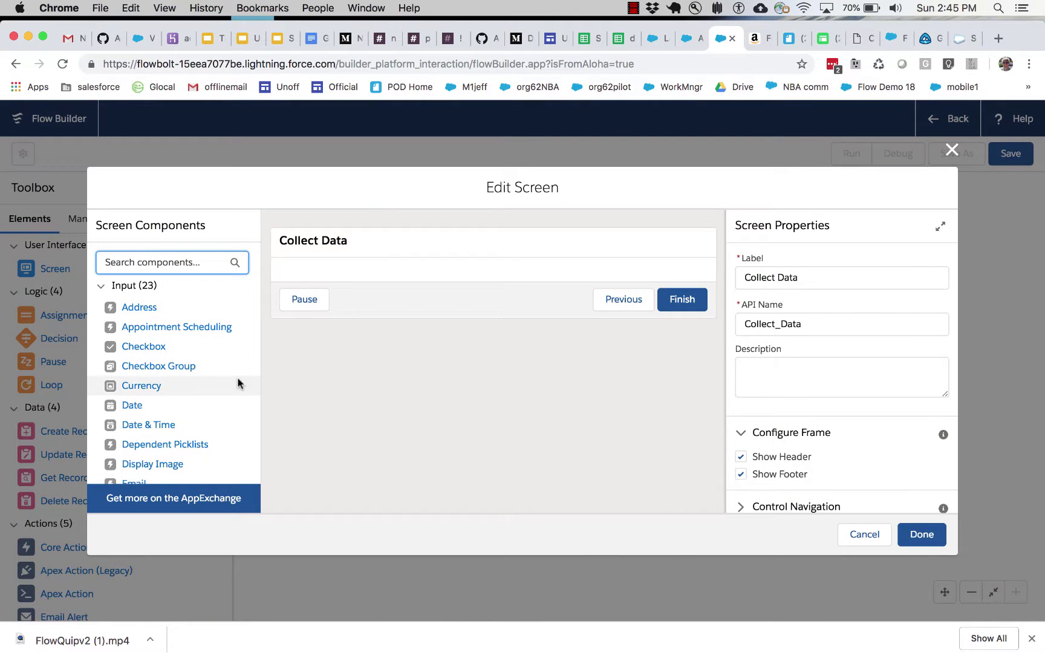
left_click(143, 352)
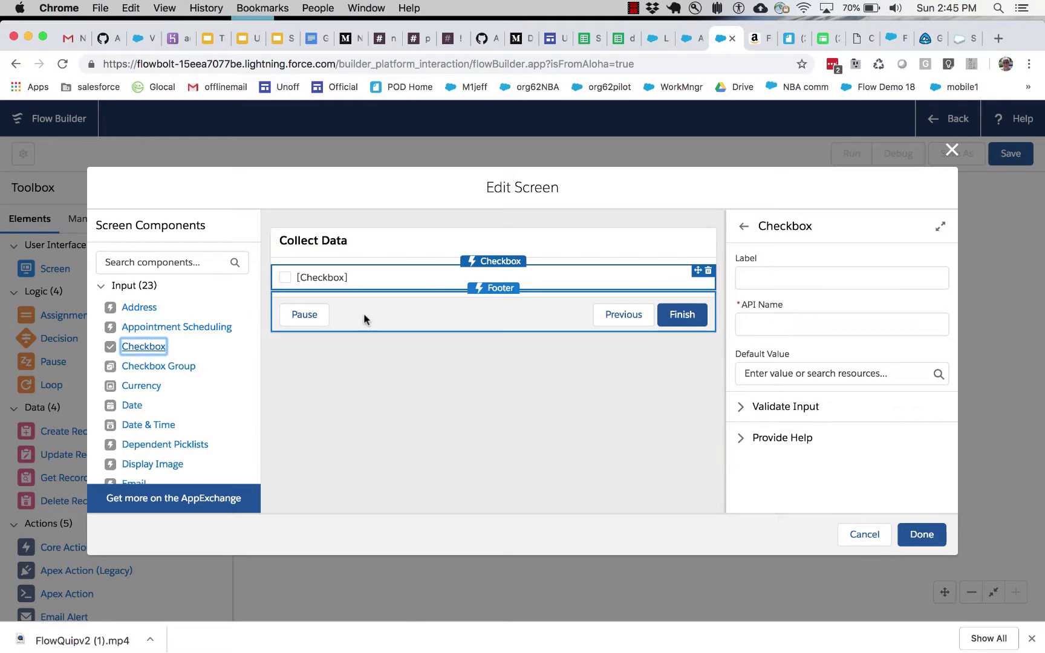
left_click(769, 275)
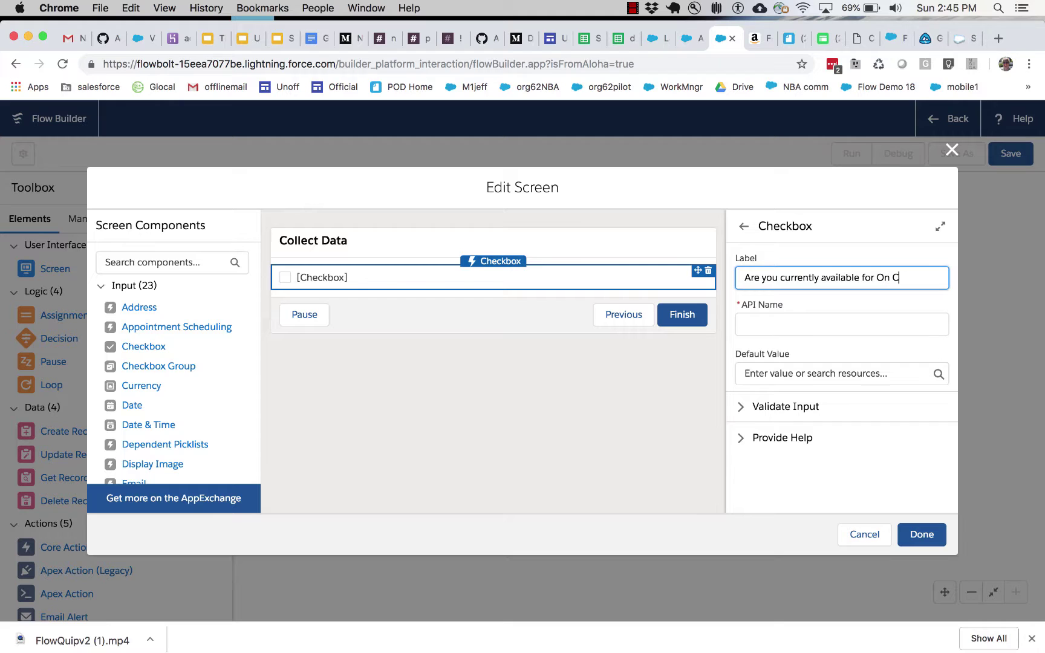
type("gnments?")
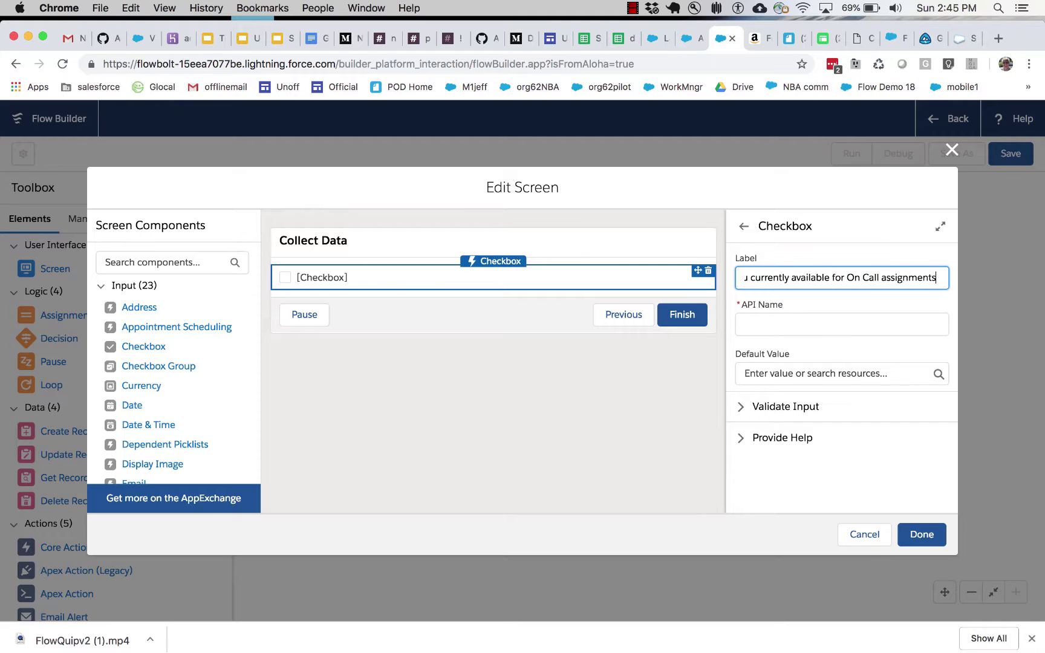
left_click(771, 327)
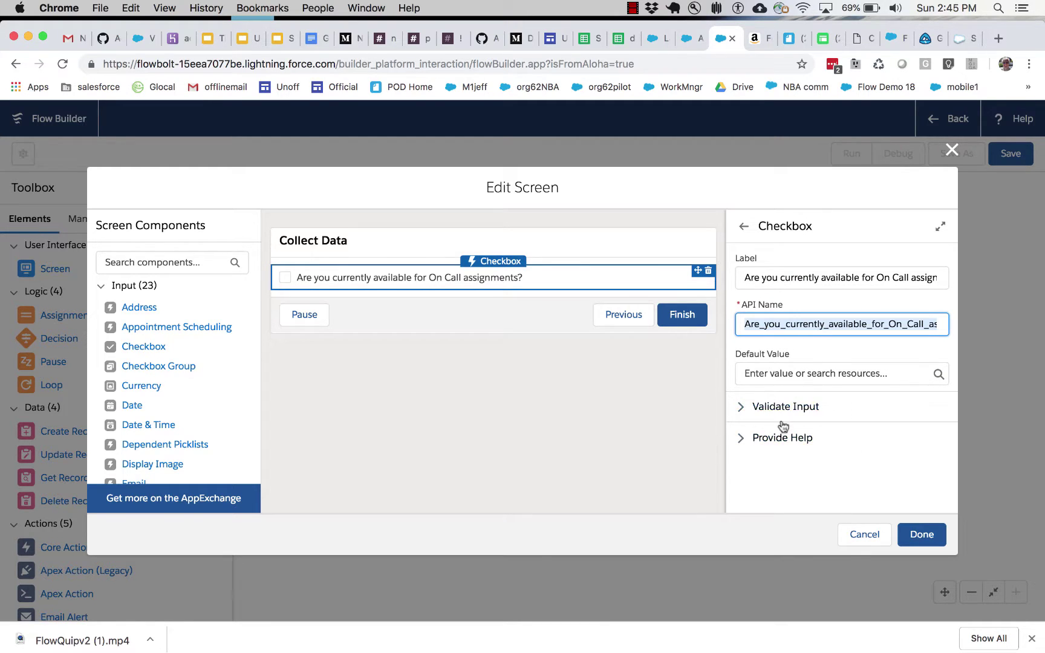
left_click(505, 446)
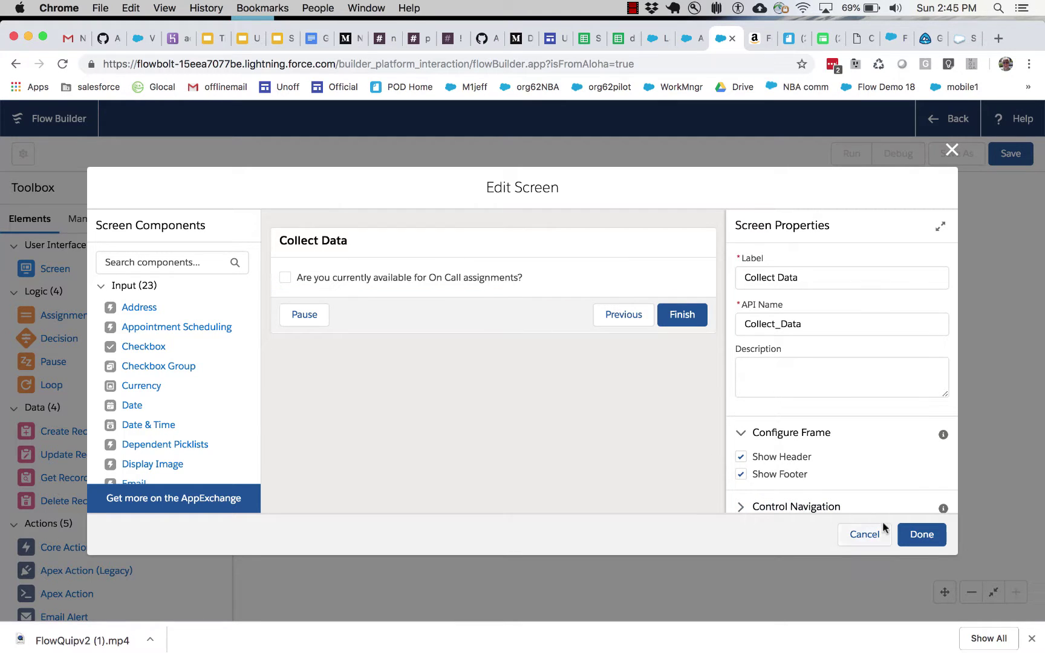
left_click(920, 534)
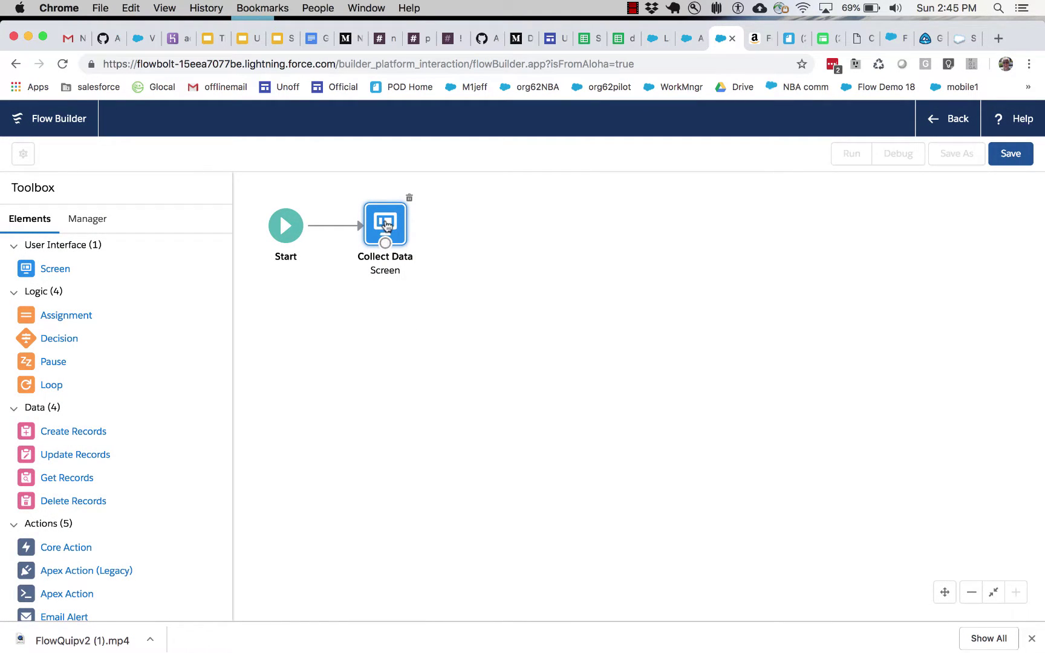
Add a Radio Buttons component below the on-call checkbox on the Collect Data screen.
double_click(387, 224)
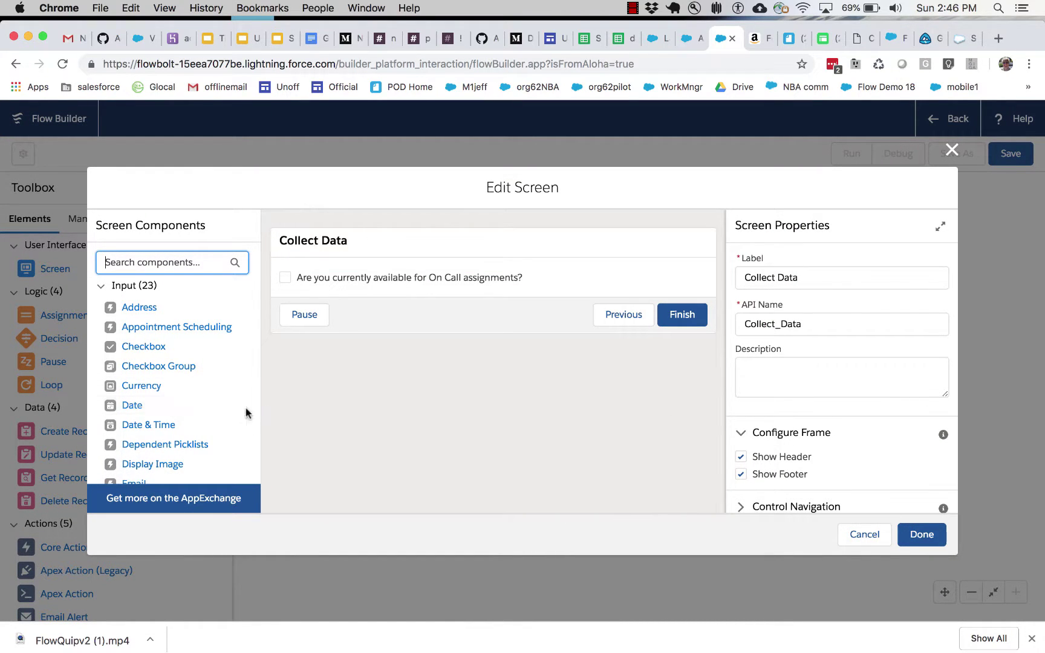
scroll(202, 405, "down", 2)
scroll(203, 405, "down", 2)
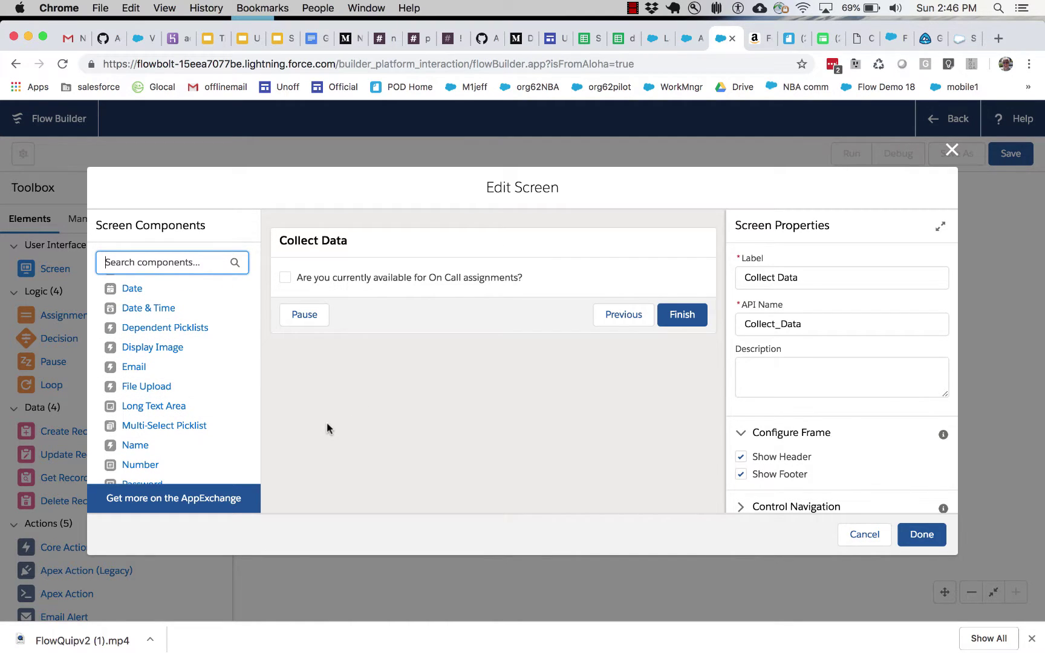
scroll(220, 434, "down", 5)
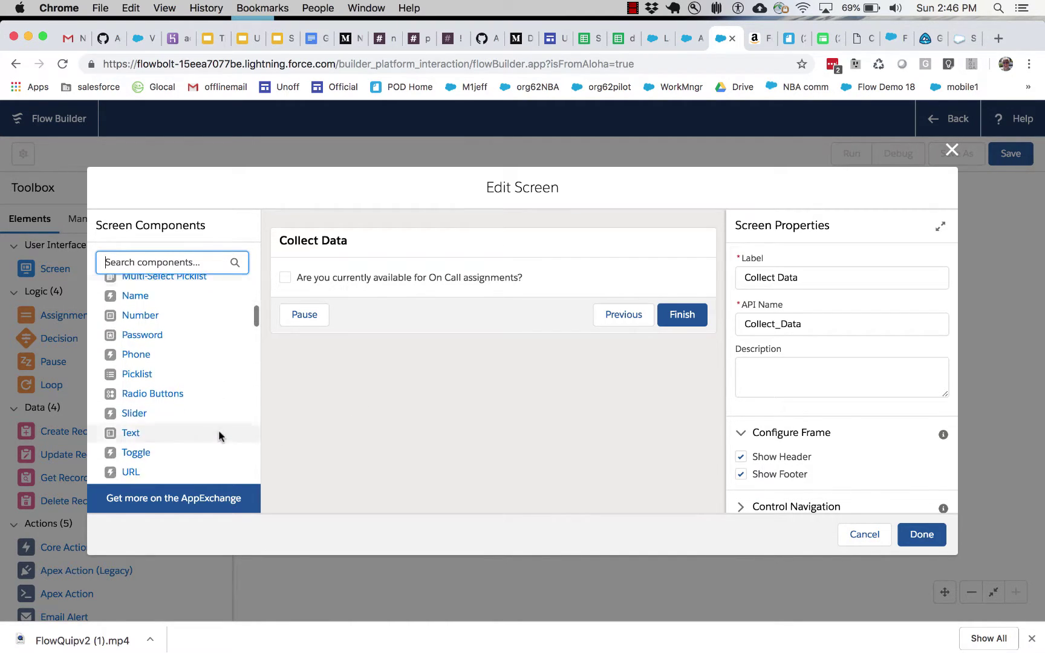
left_click_drag(192, 390, 349, 291)
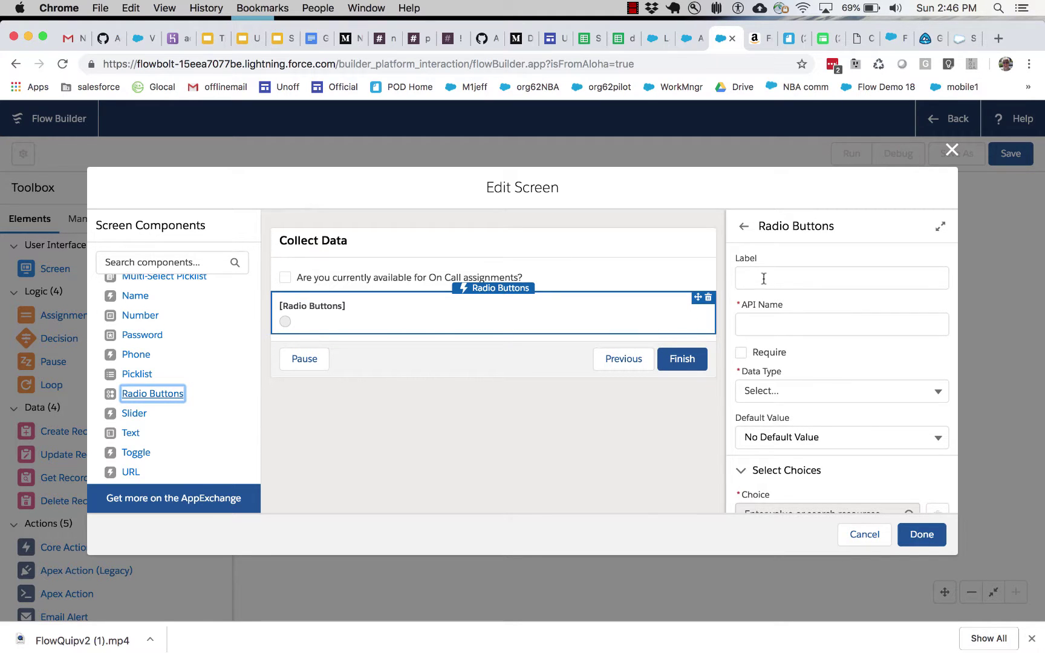
scroll(779, 397, "down", 3)
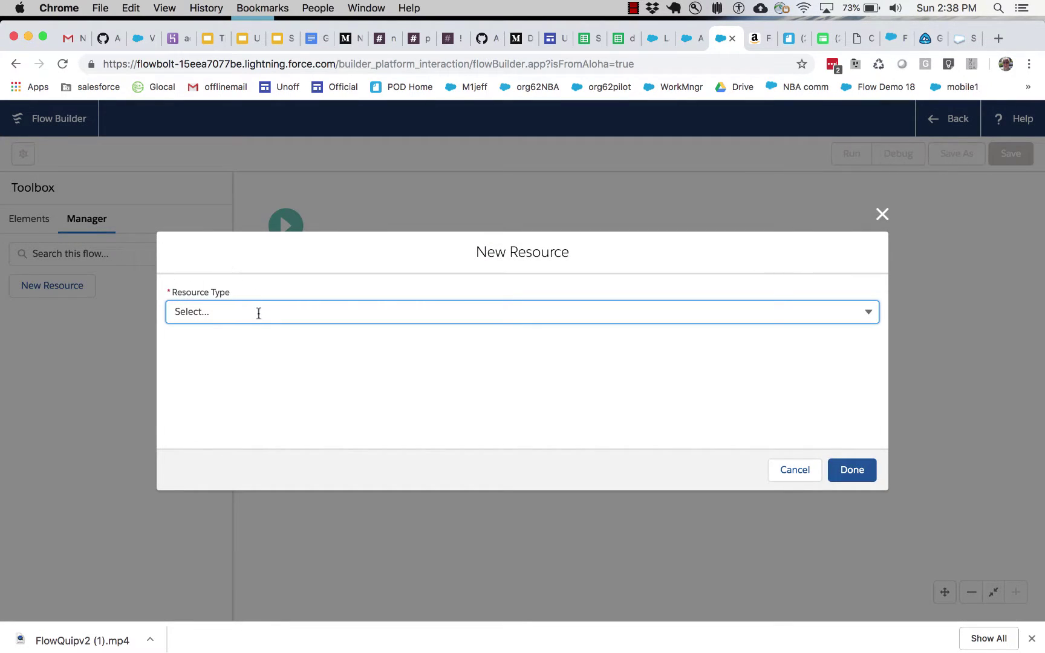
Start a Choice resource with the description "There are three choices for Winter 20:" listing Ice-fishin' Codey, Barrel-jumpin' Astro and Rabbit-chompin' Blaze on separate lines.
left_click(258, 313)
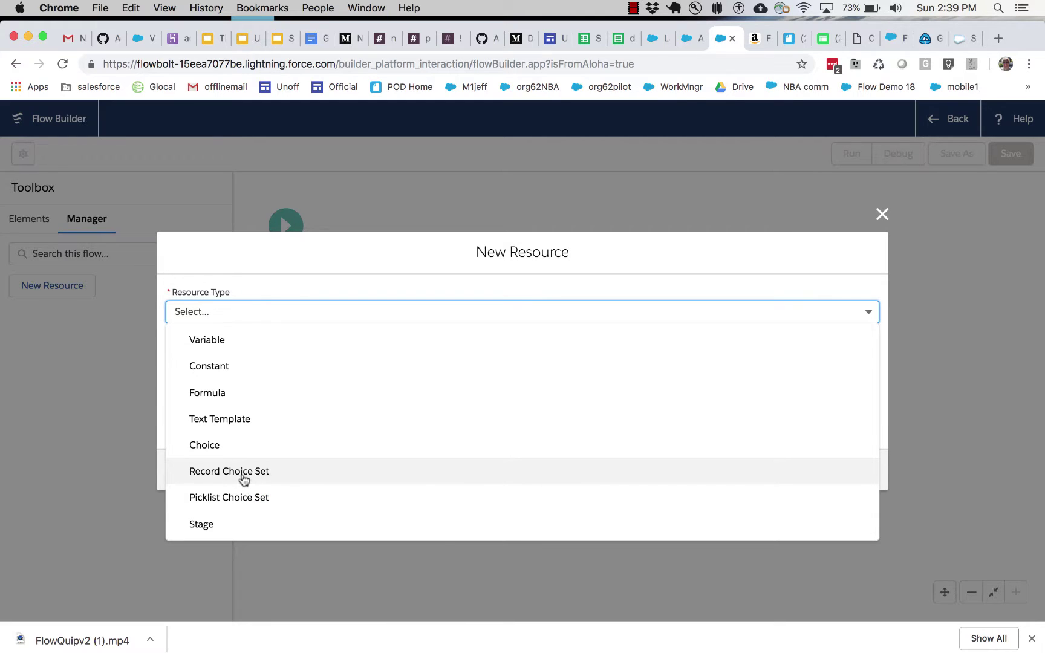
left_click(217, 449)
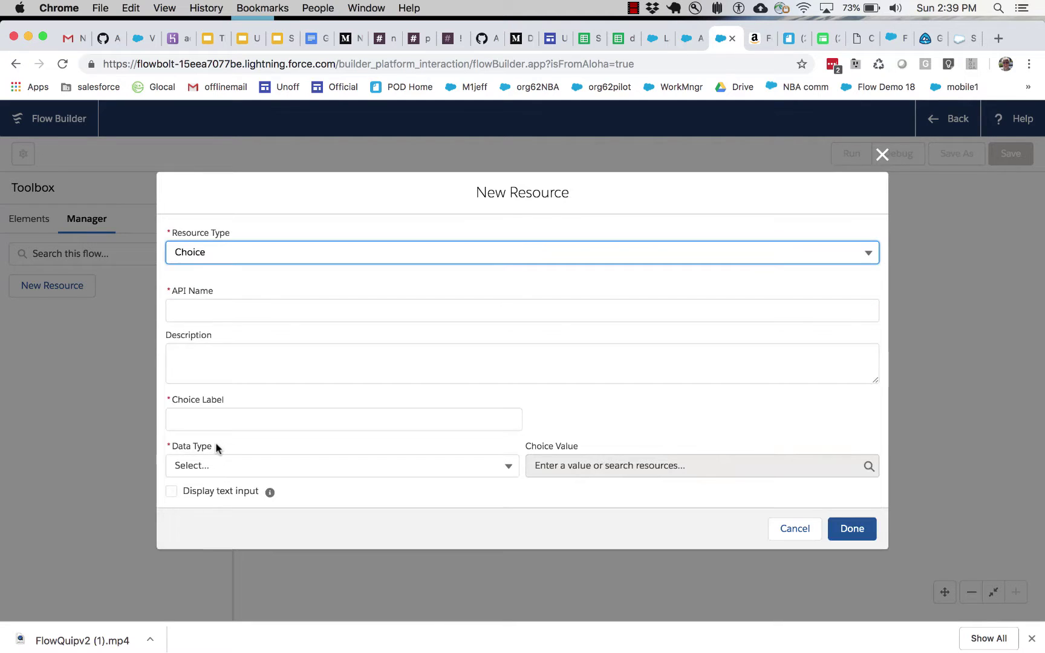
left_click(286, 308)
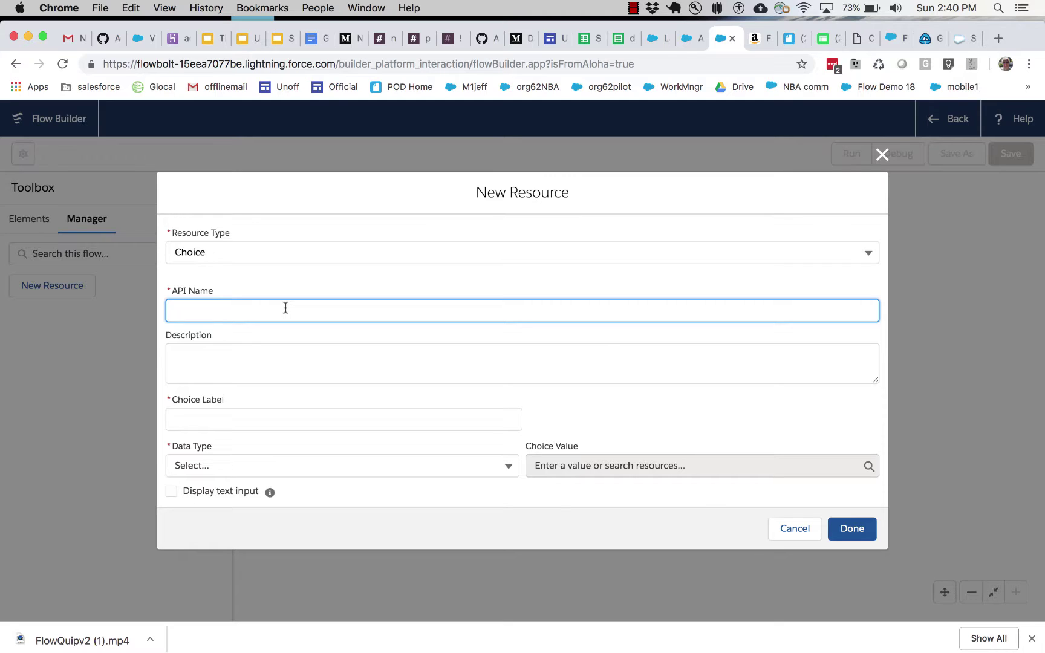
left_click(260, 353)
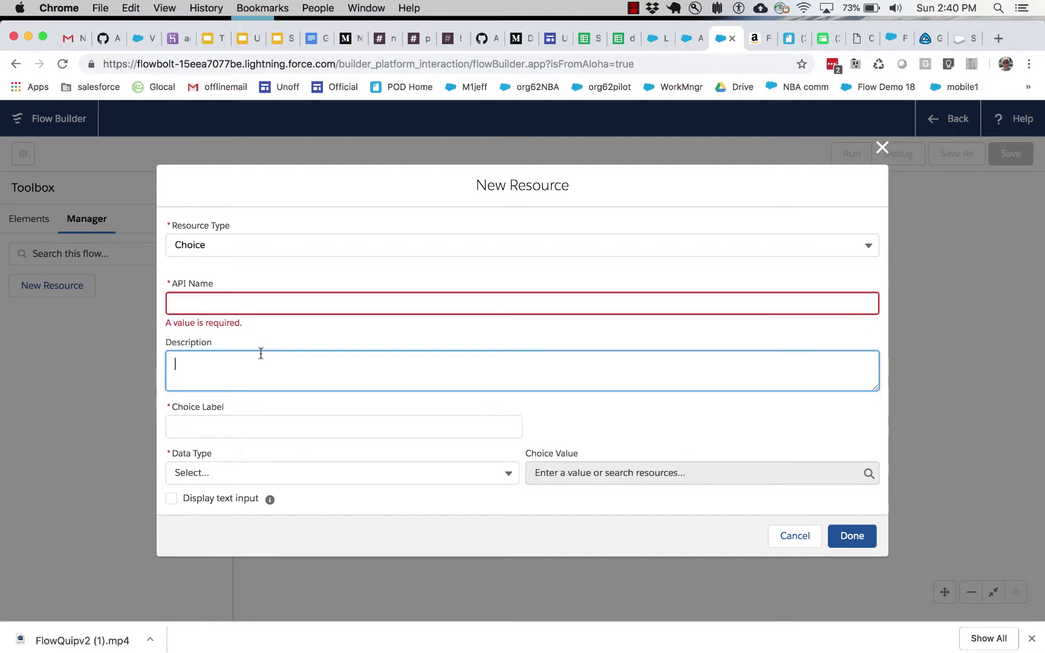
type("There are three choices for Wint")
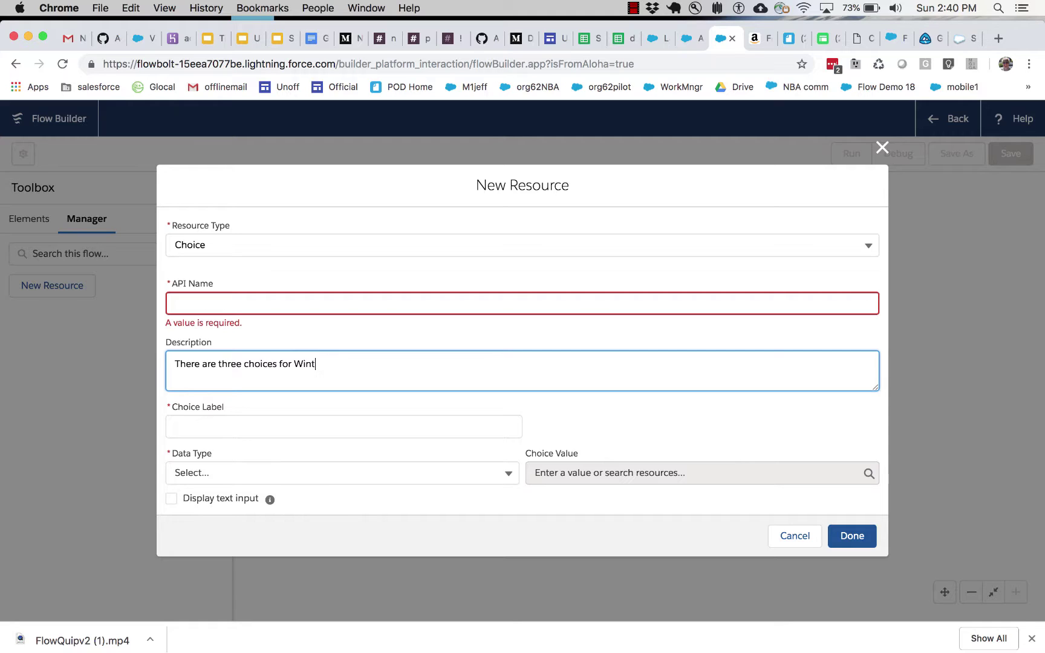
type("er 20:")
key("Return")
type("Ice-fishin' A")
key("BackSpace")
type("Codey")
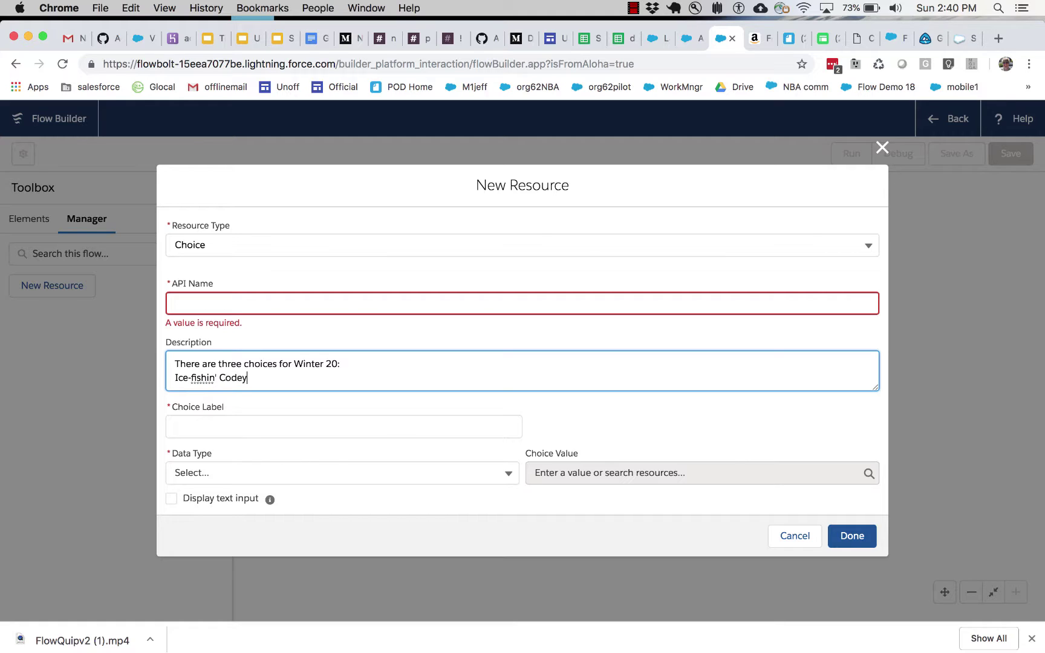
key("Return")
type("Barrel-jumpin' Astro")
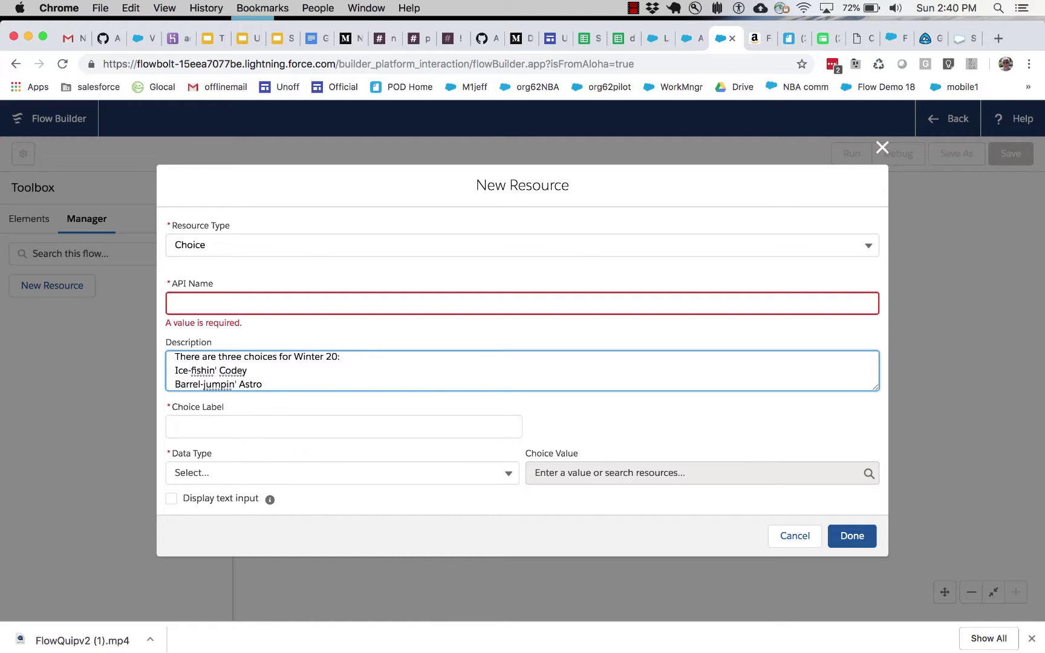
key("Return")
type("Rabiit-ch")
key("BackSpace")
key("BackSpace")
key("BackSpace")
key("BackSpace")
key("BackSpace")
key("BackSpace")
type("bit-chompin' Blaze")
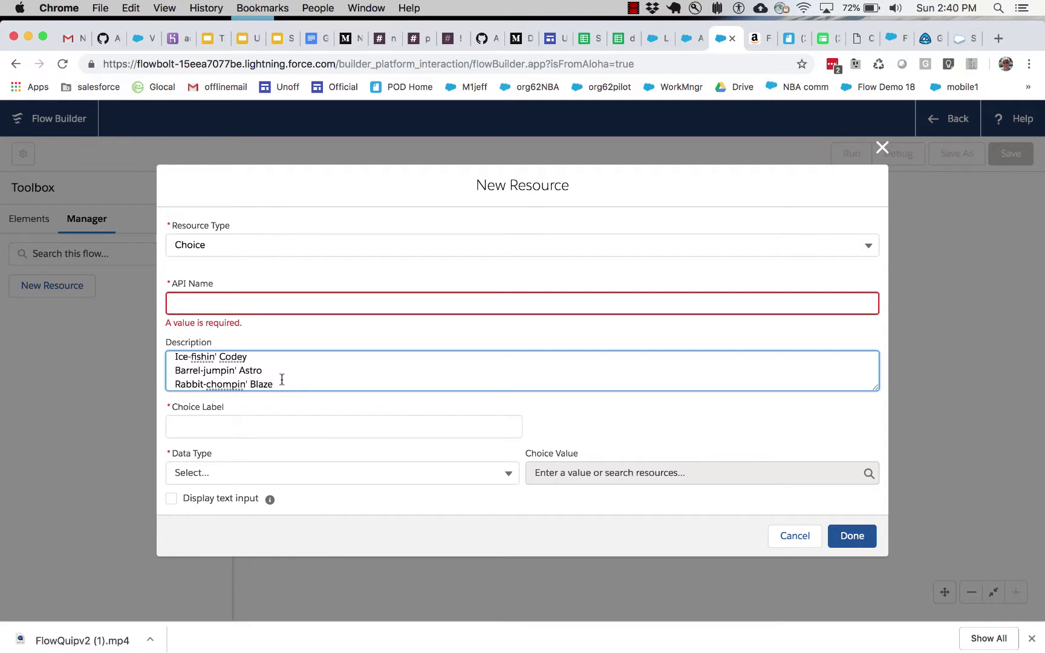
mouse_move(877, 389)
left_mouse_down()
mouse_move(877, 427)
mouse_move(877, 402)
left_mouse_up()
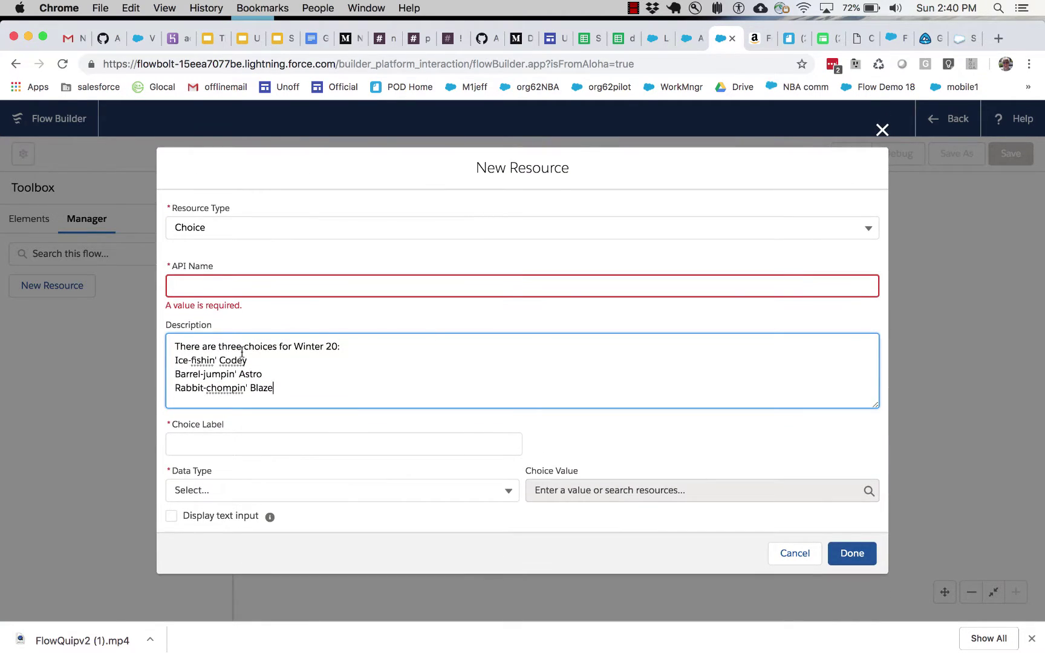
Set the API name of the new Choice resource to Ice-Fishing_Codey, based on the first name in the description.
left_click_drag(247, 361, 174, 361)
key("super+c")
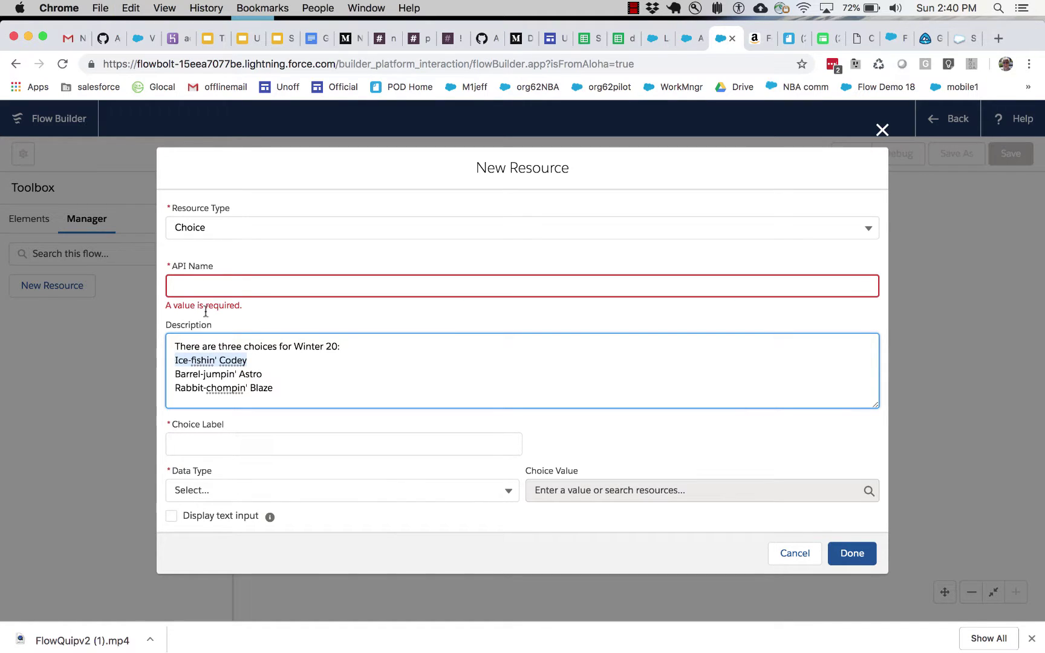
left_click(213, 289)
key("super+v")
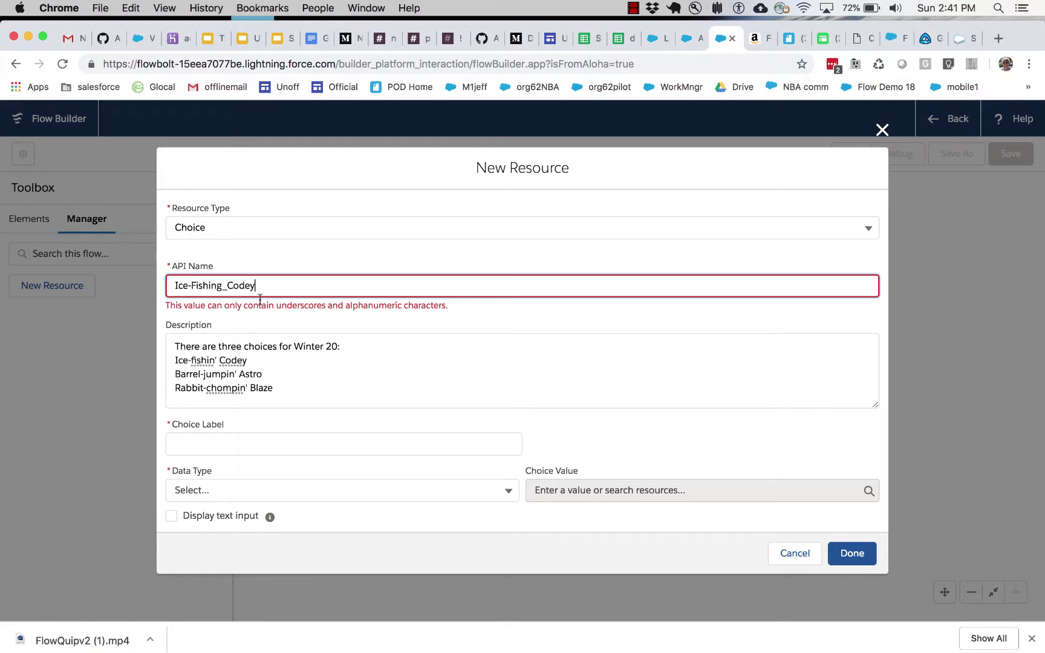
left_click_drag(260, 285, 178, 279)
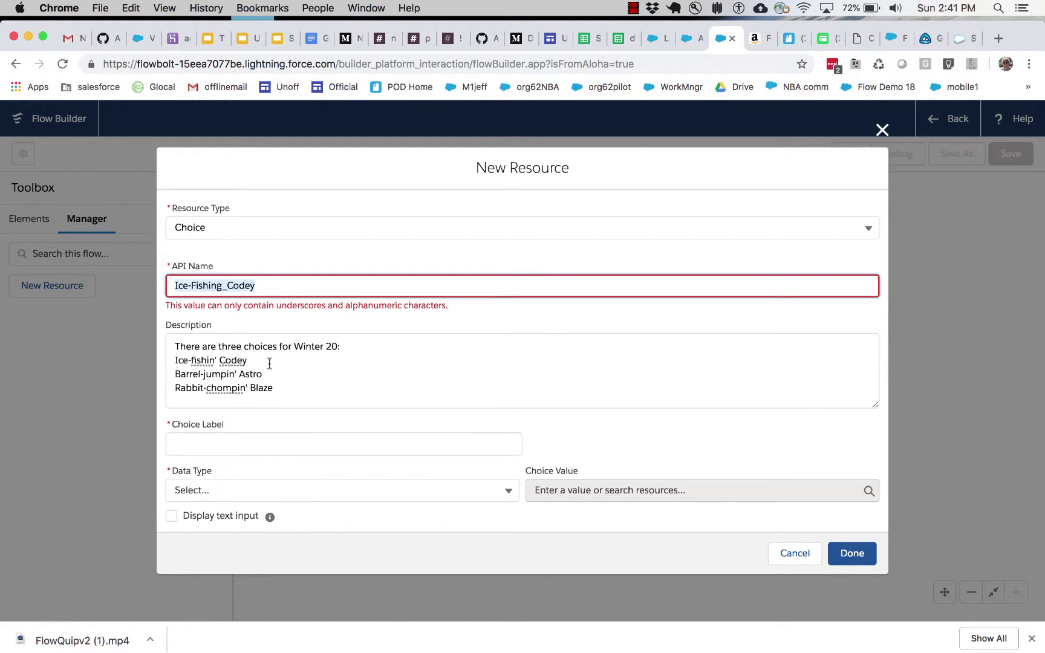
Give the choice the label "Ice Fishin' Codey", the Text data type and the choice value Codey.
left_click(230, 449)
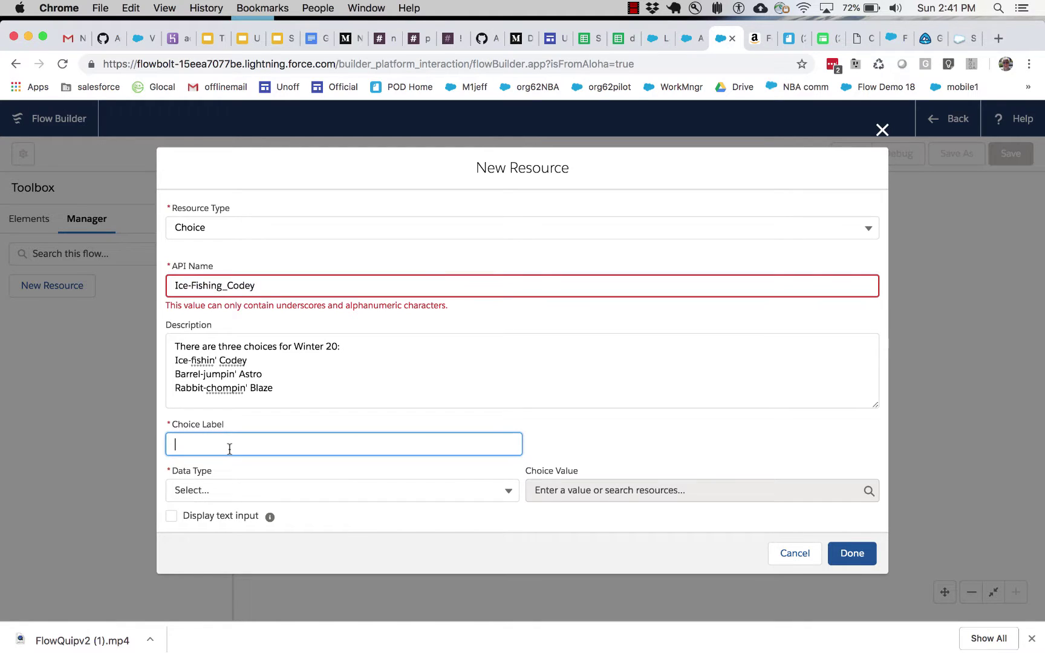
type("Ice Fishin' Codey")
left_click(277, 469)
left_click(287, 489)
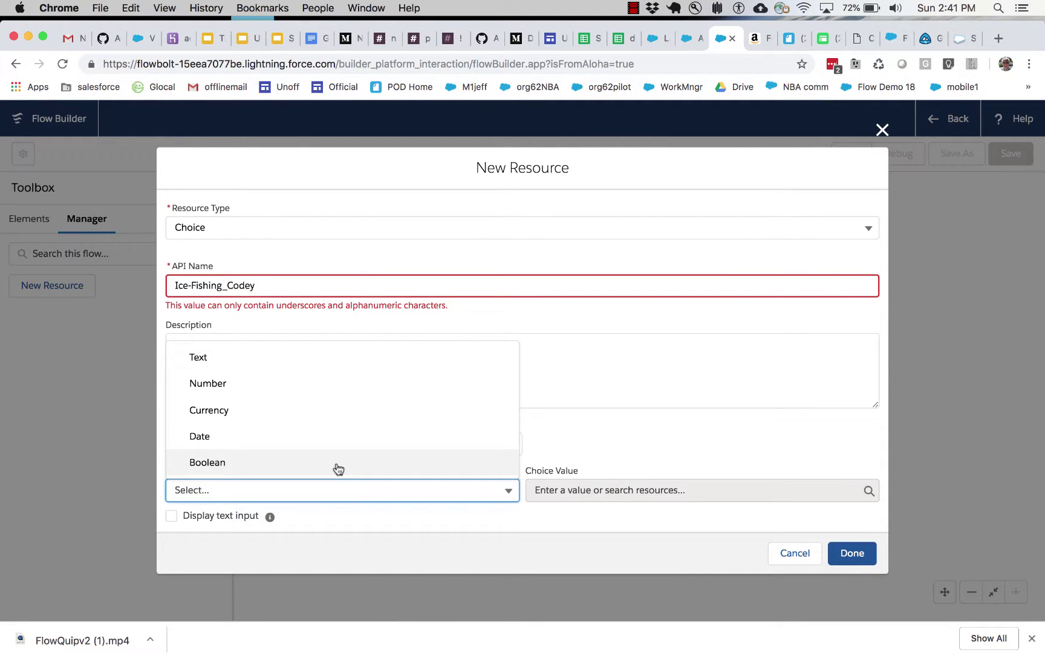
left_click(274, 363)
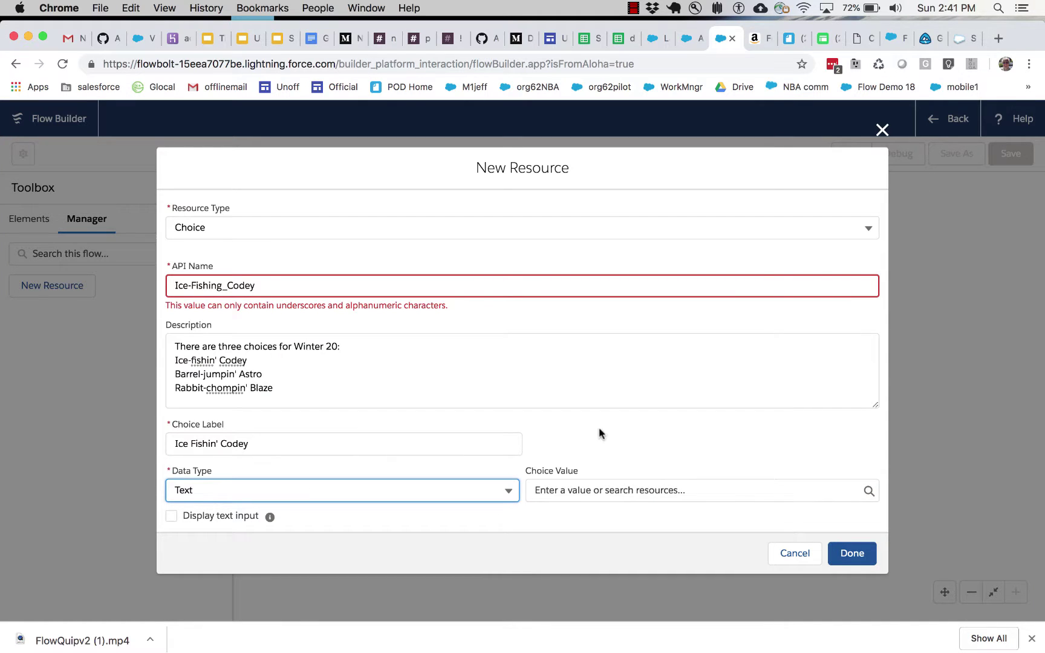
left_click(596, 490)
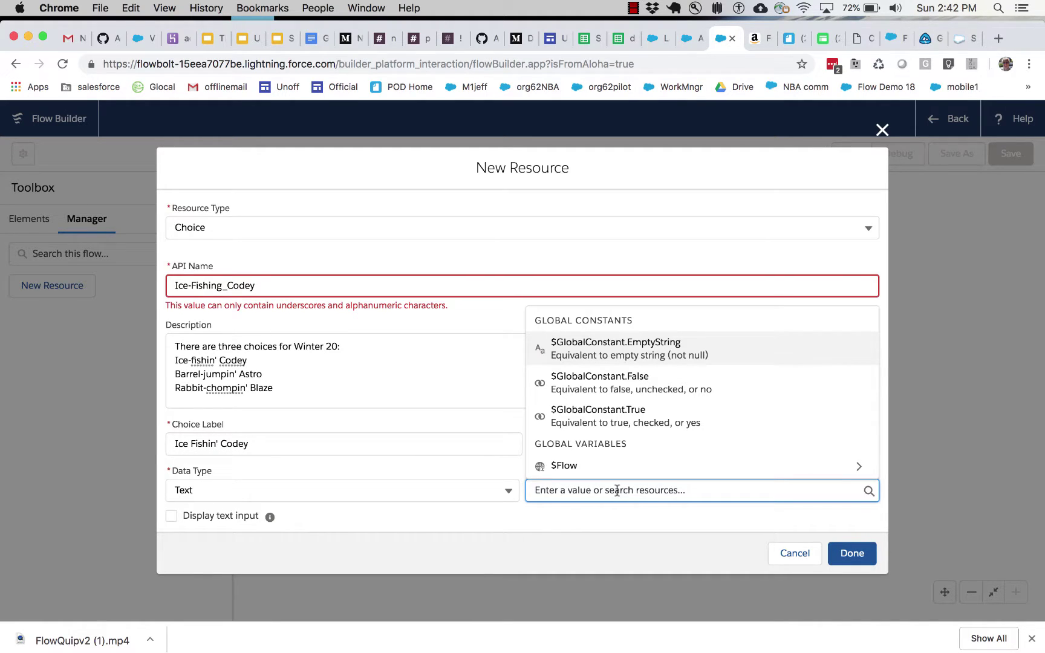
type("Codey")
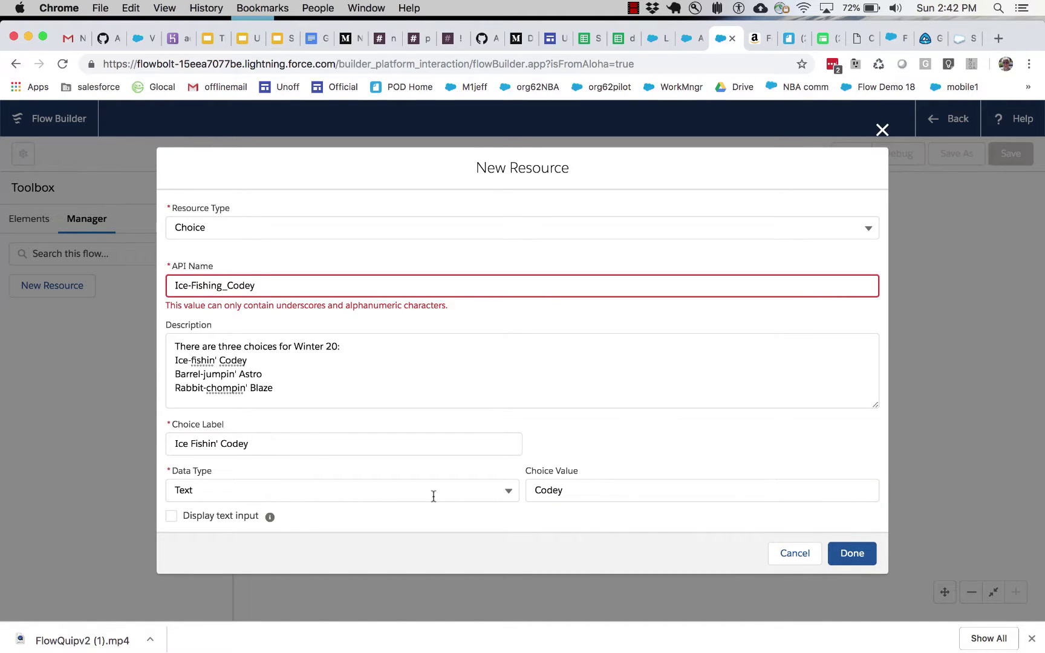
left_click_drag(249, 444, 162, 435)
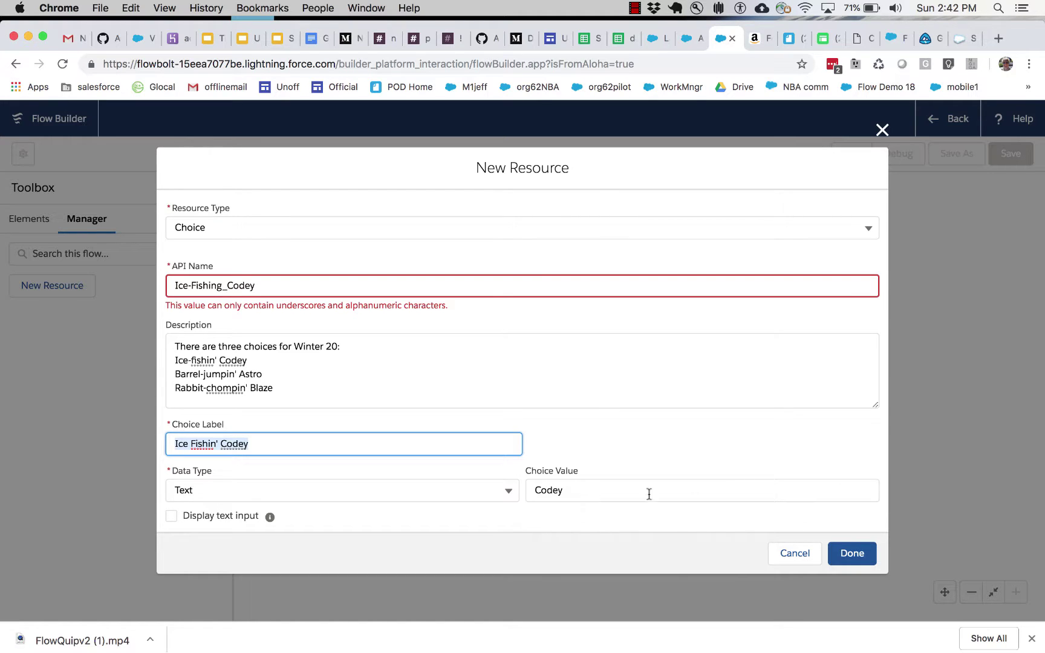
Correct the choice's API name to IceFishing_Codey and save the resource.
left_click(850, 554)
left_click(469, 361)
left_click(298, 294)
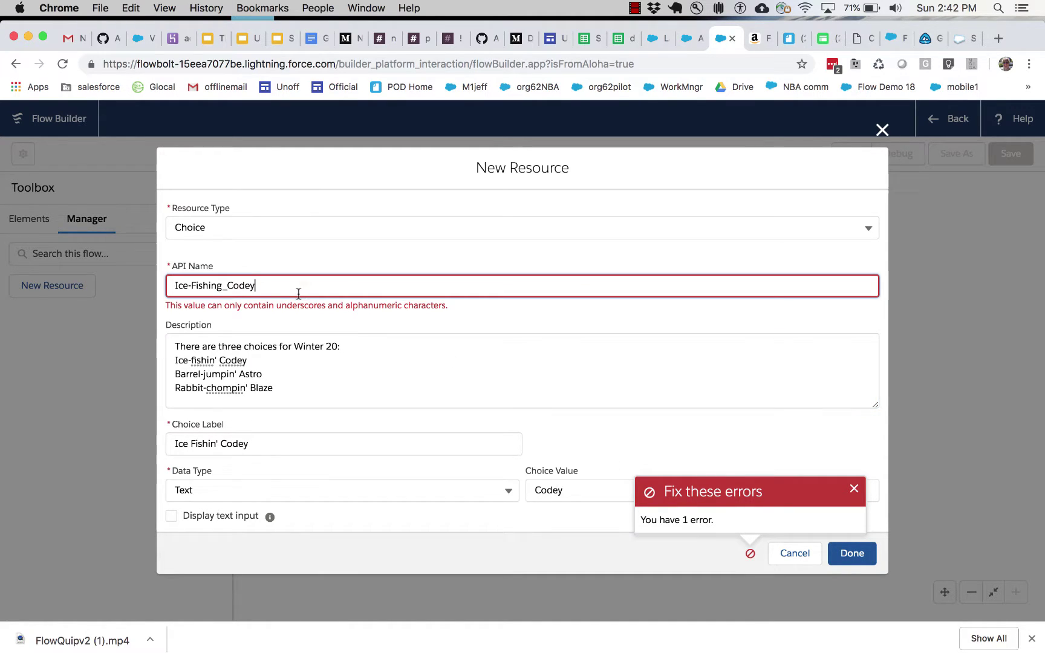
left_click(193, 286)
key("BackSpace")
left_click(841, 552)
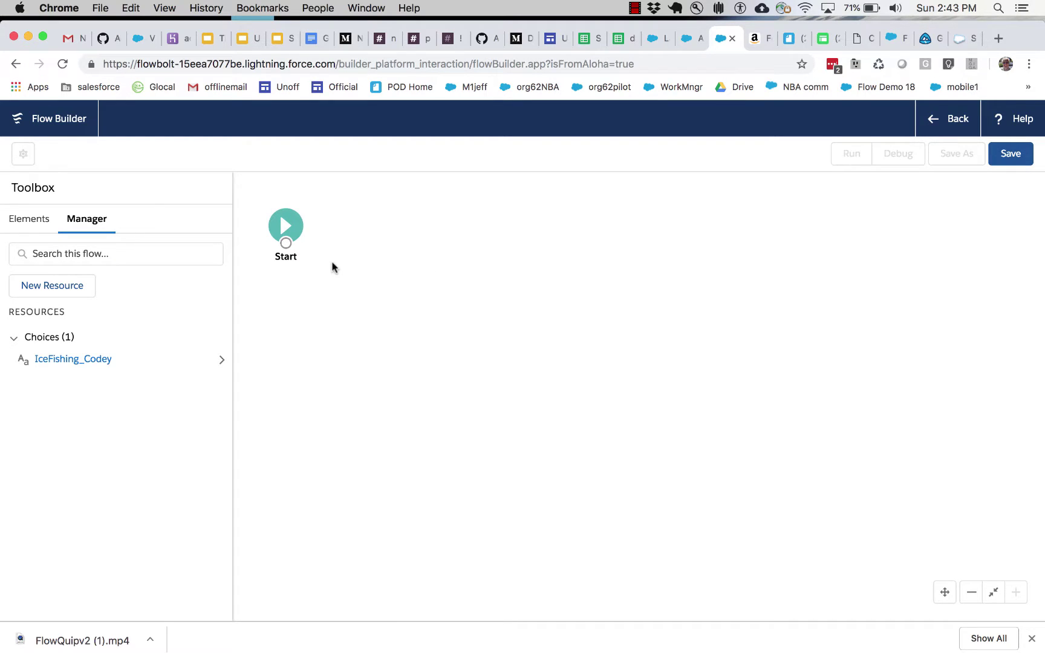
left_click(67, 288)
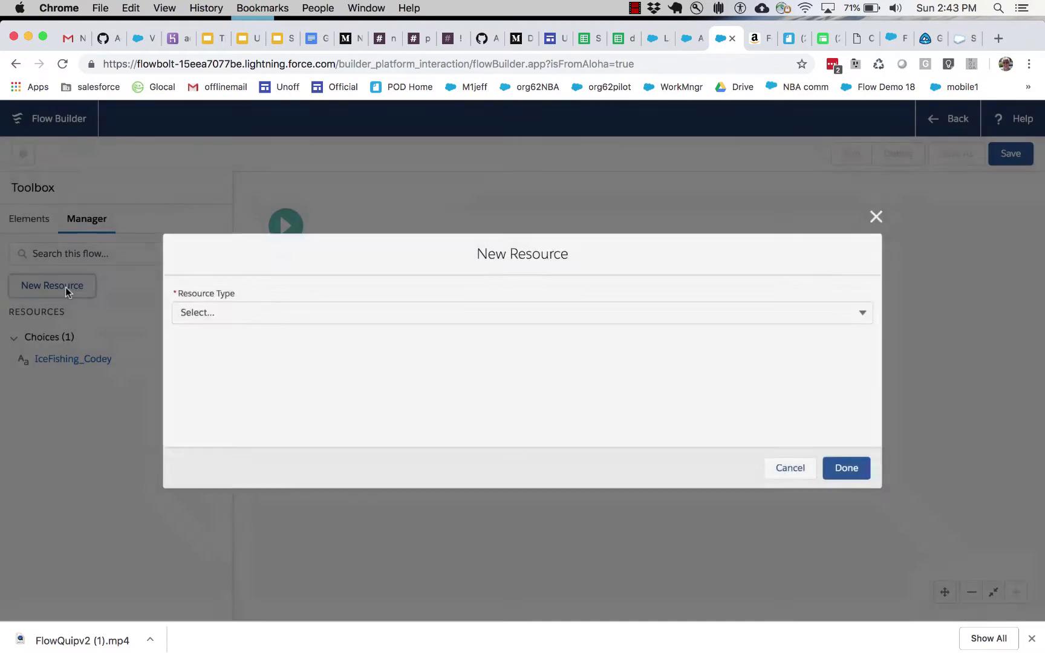
left_click(294, 311)
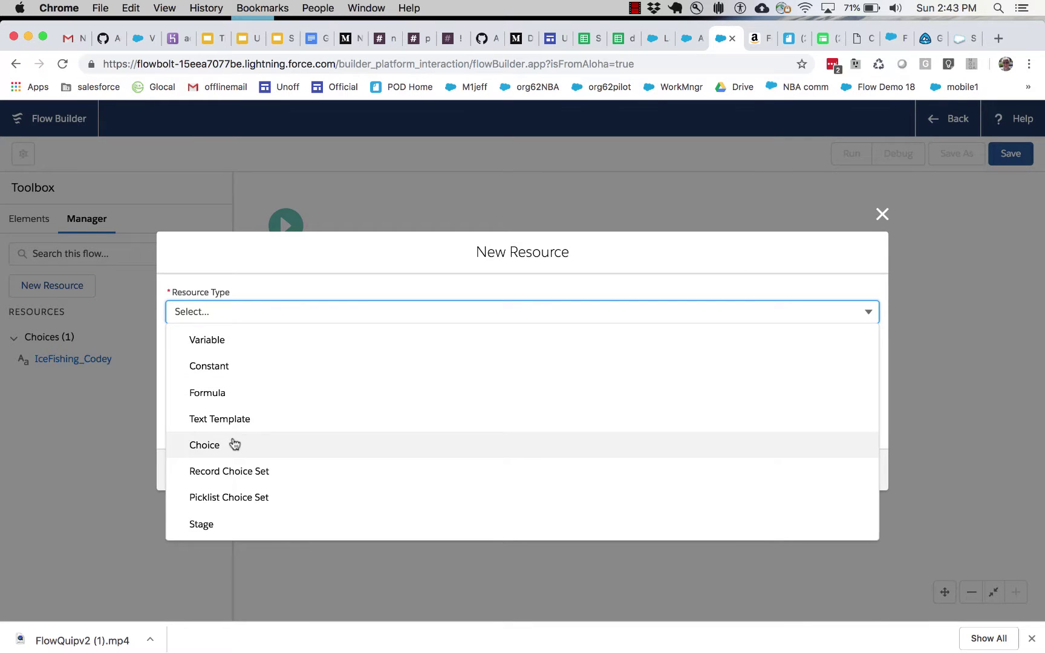
left_click(233, 442)
left_click(279, 302)
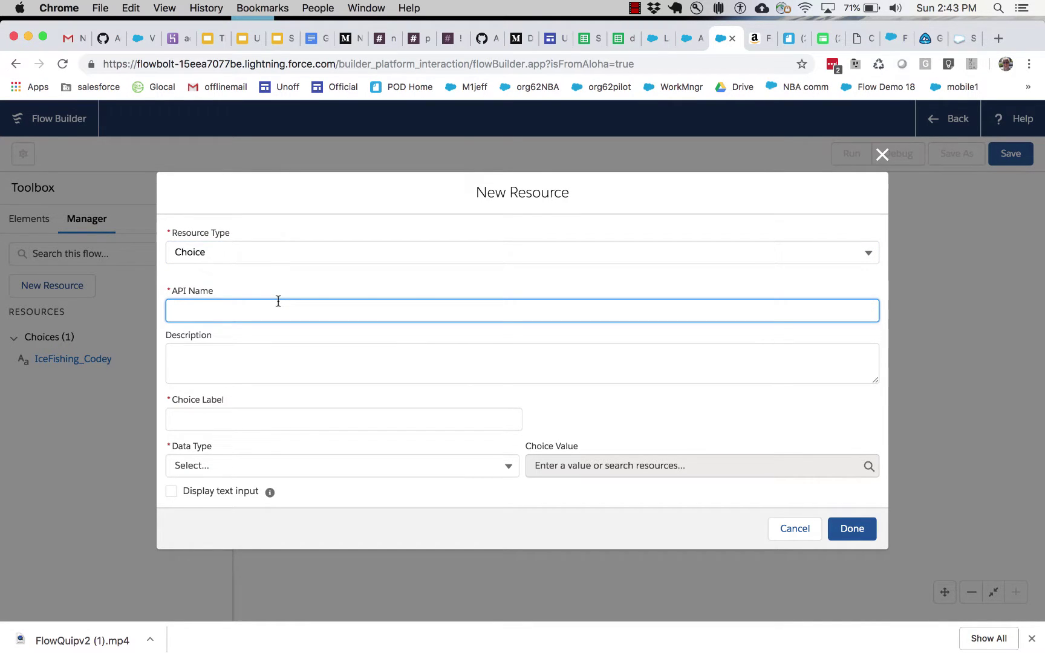
key("Escape")
Copy the description of the IceFishing_Codey choice into the description of a second new Choice resource.
double_click(94, 359)
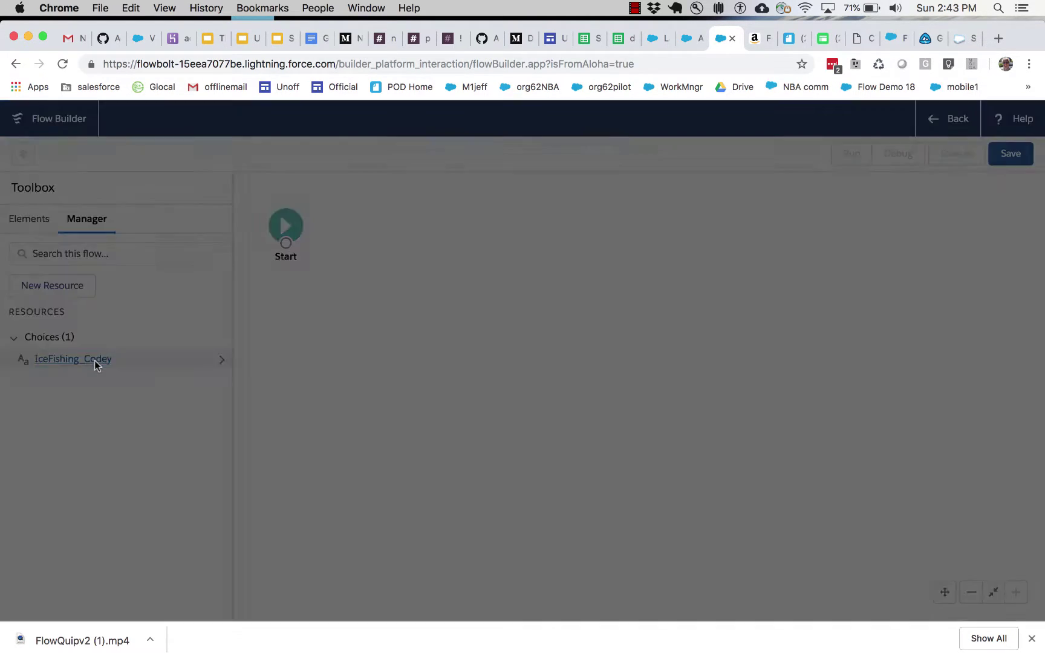
left_click_drag(173, 326, 297, 393)
key("super+c")
left_click(797, 499)
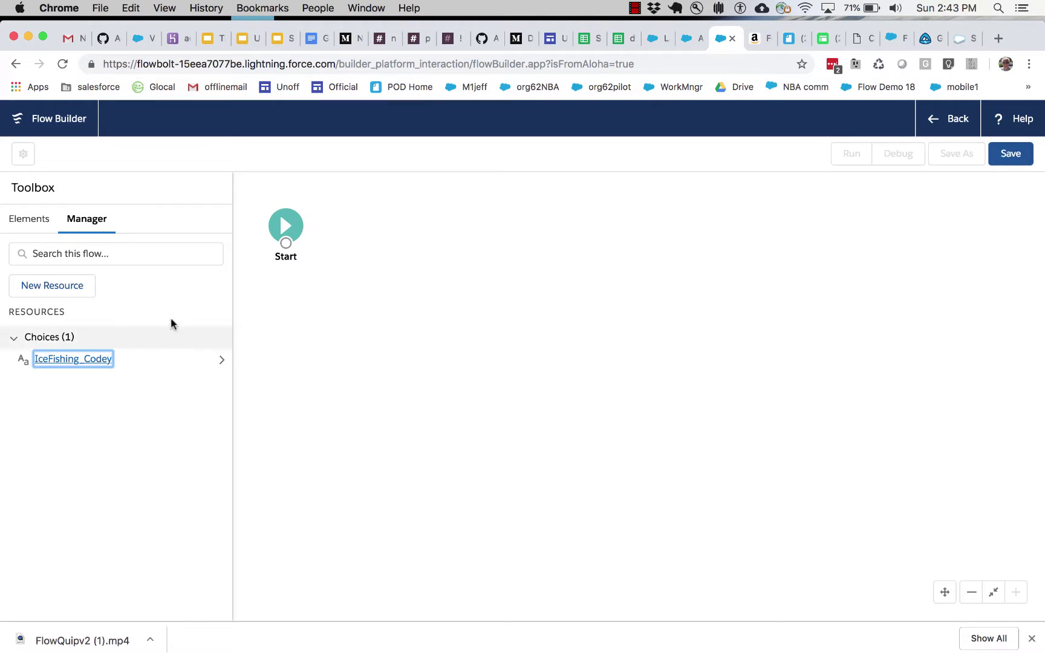
left_click(76, 283)
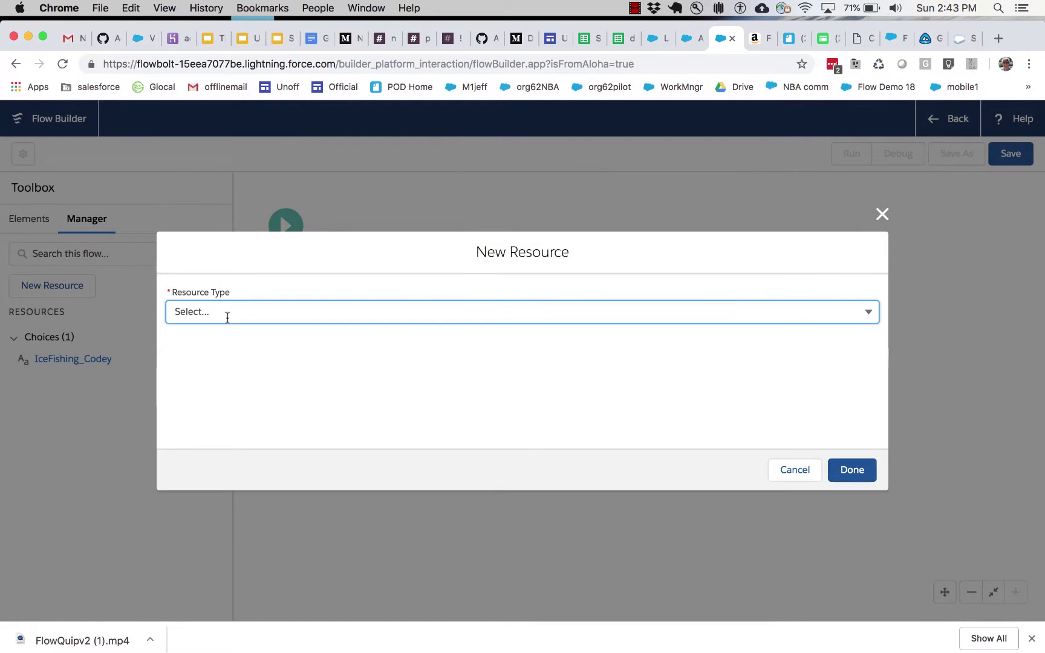
left_click(227, 314)
left_click(231, 448)
left_click(306, 368)
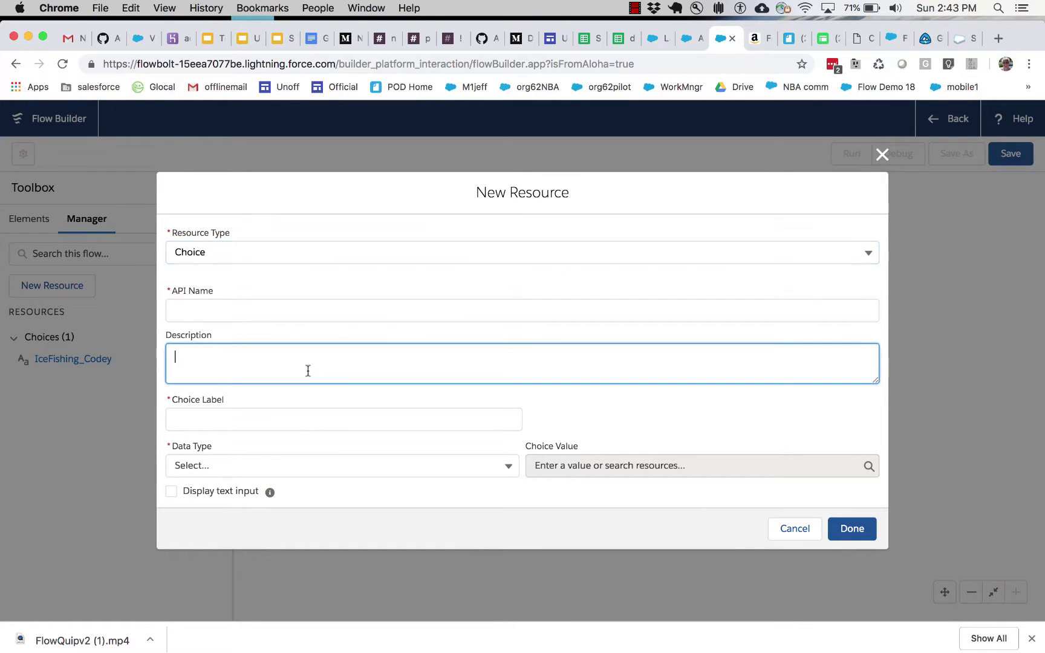
key("super+v")
Set the second choice's API name to BarrelJumpingAstro, based on the Astro line in the description.
left_click_drag(292, 356, 171, 357)
key("super+c")
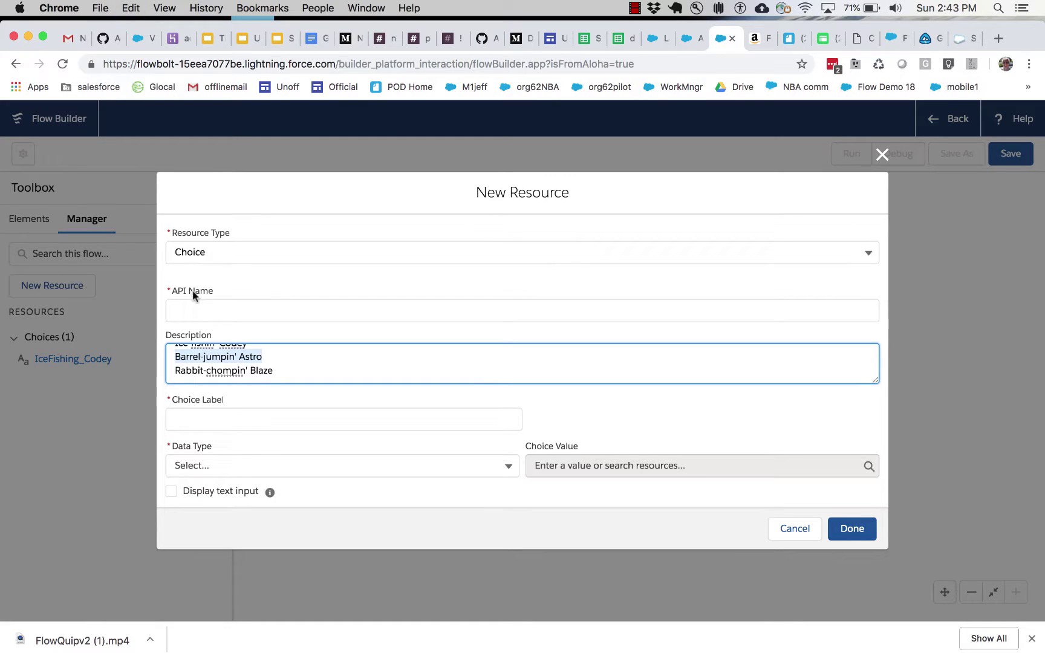
left_click(188, 310)
key("super+v")
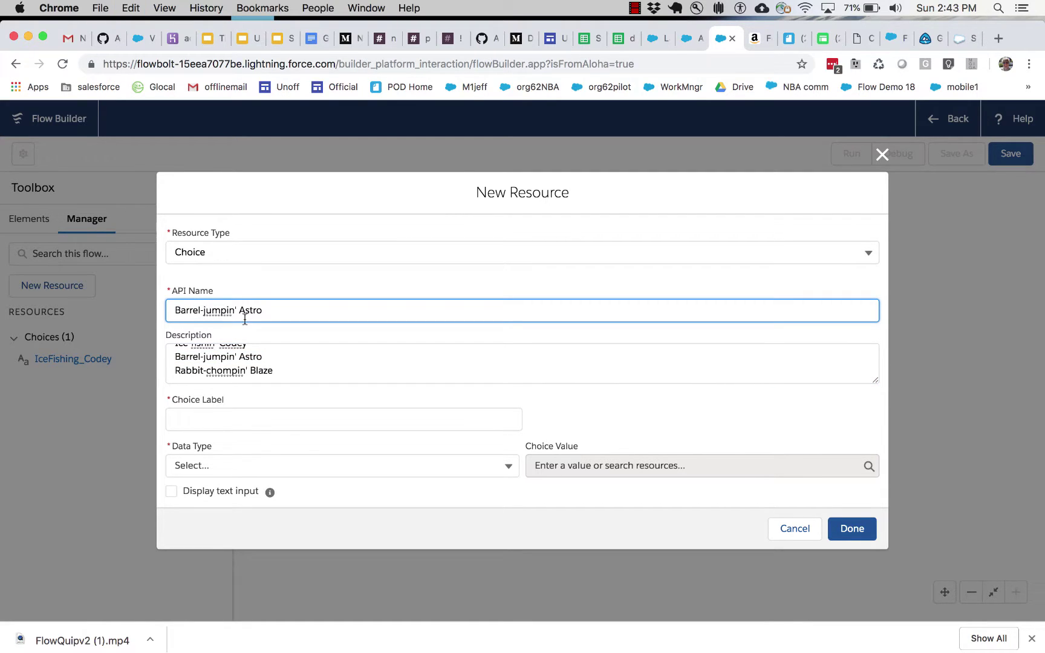
key("BackSpace")
key("Delete")
type("J")
left_click(240, 311)
key("BackSpace")
key("BackSpace")
type("g")
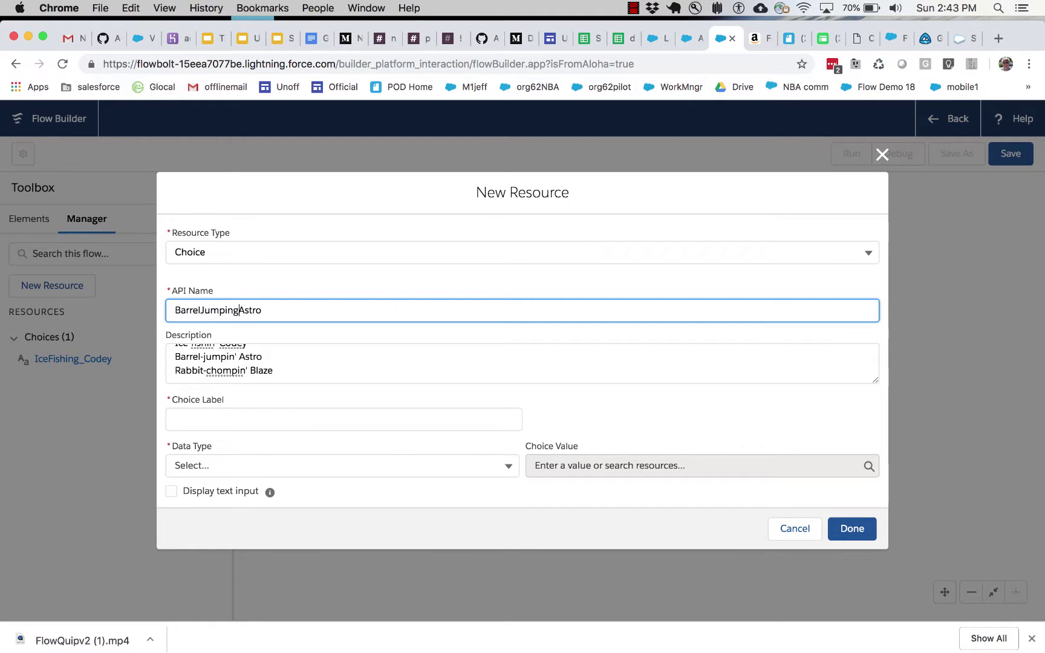
Set the choice label of the BarrelJumpingAstro resource to "Barrel-Jumpin' Astro".
left_click(232, 422)
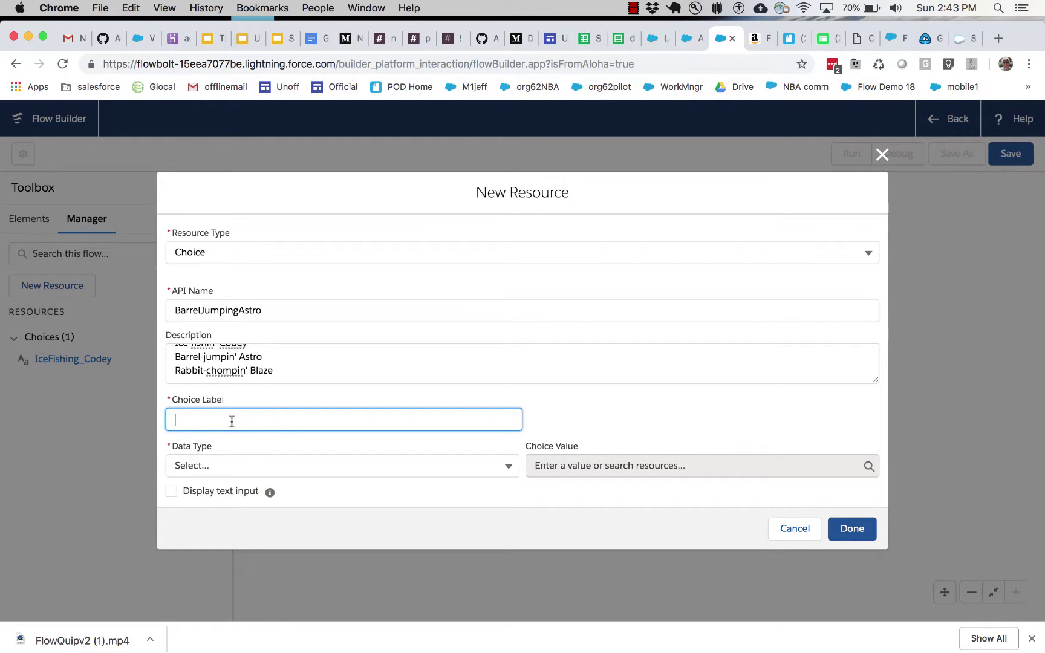
left_click_drag(254, 363, 172, 362)
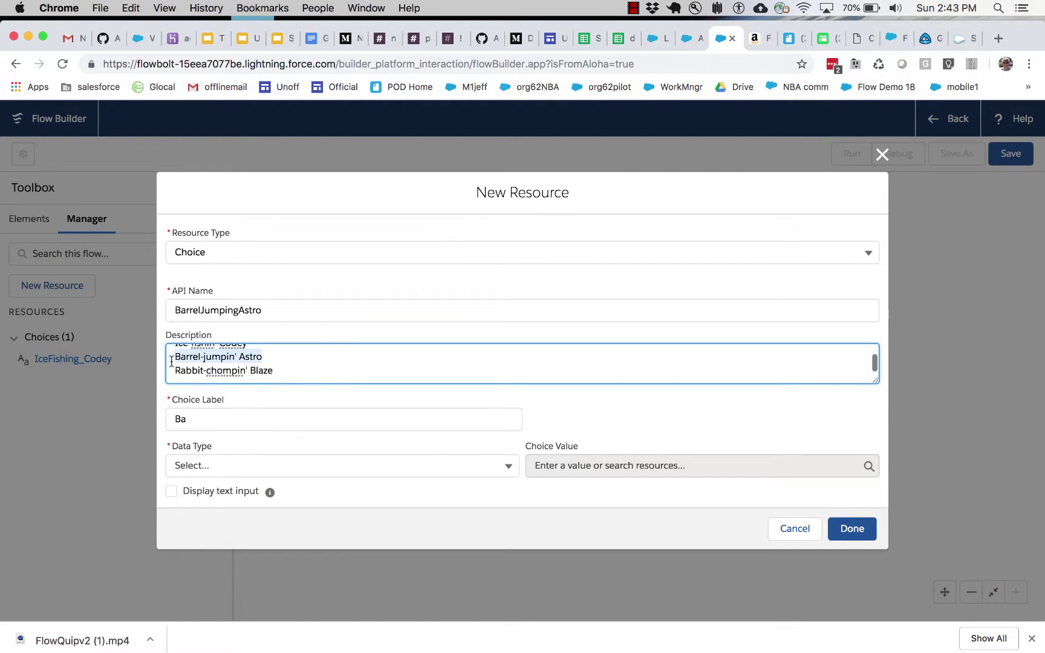
key("super+c")
left_click(212, 420)
key("super+a")
key("super+v")
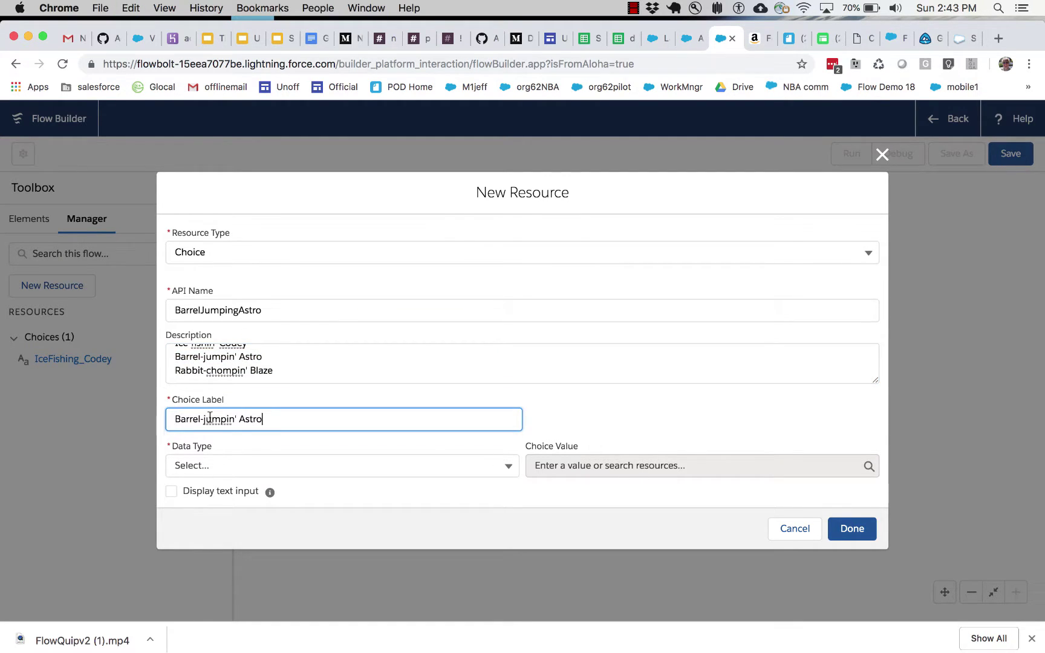
left_click(206, 419)
key("Delete")
type("J")
Give the BarrelJumpingAstro choice the Text data type and the choice value Astro, and save the resource.
left_click(446, 464)
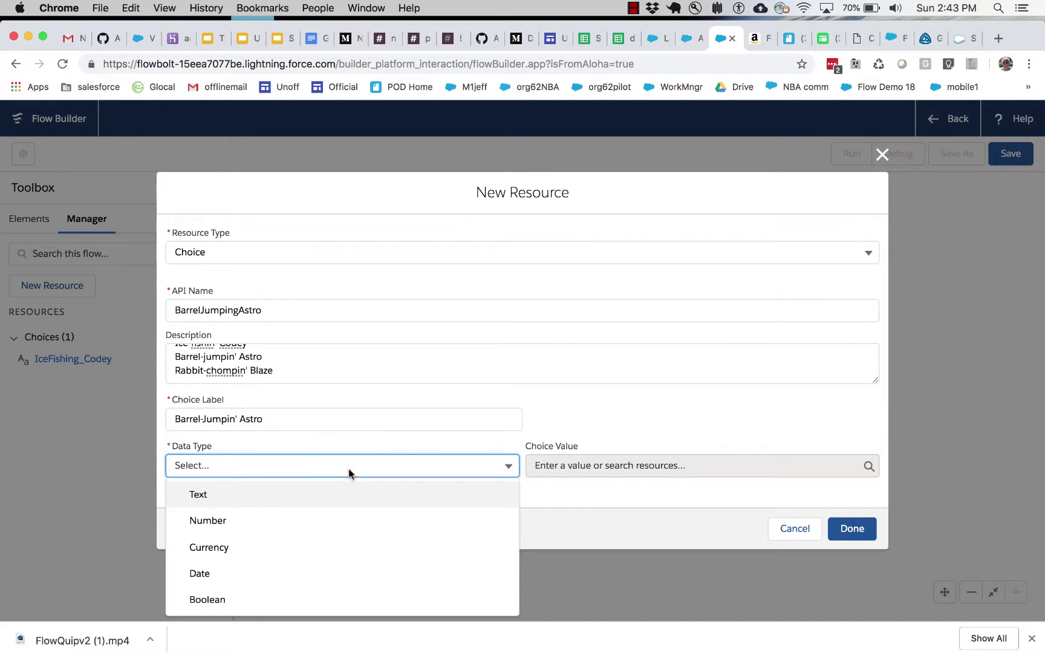
left_click(302, 494)
left_click(593, 465)
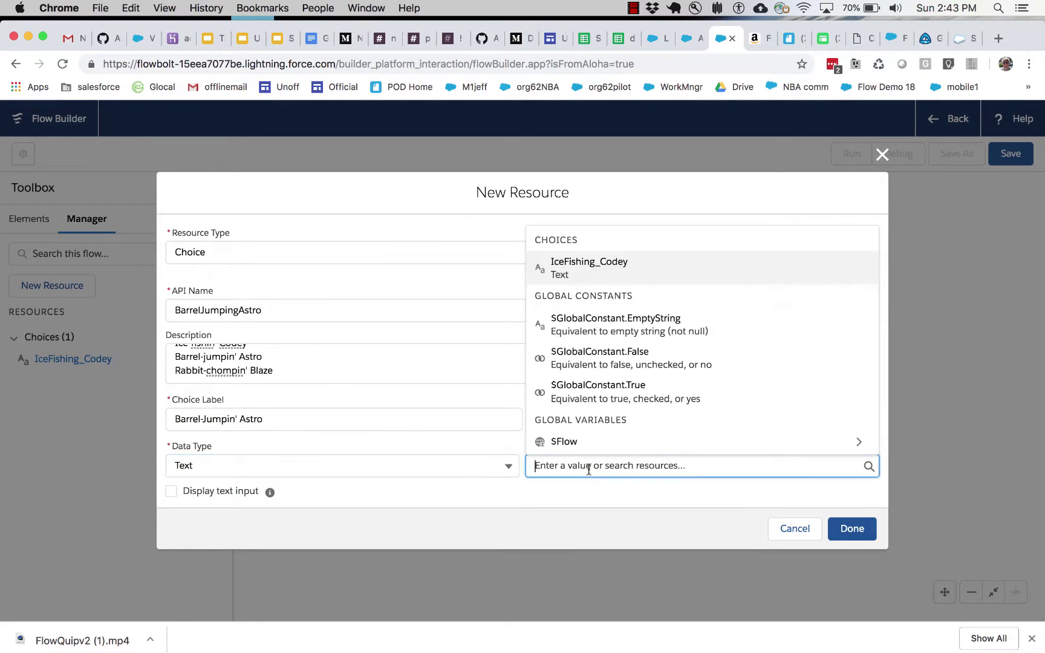
type("Astro")
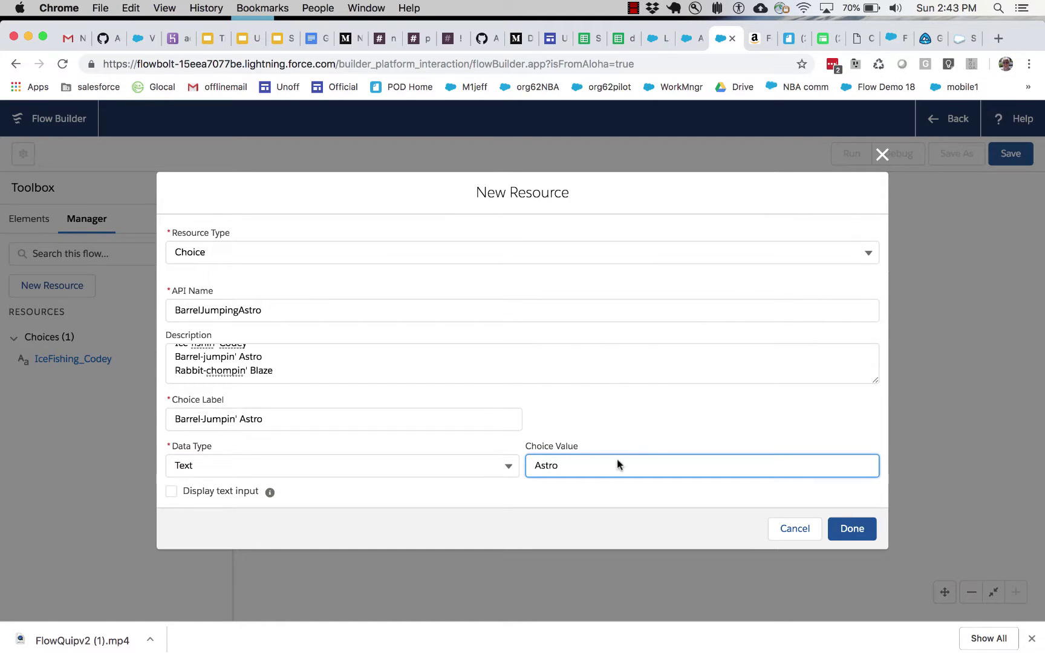
left_click(852, 528)
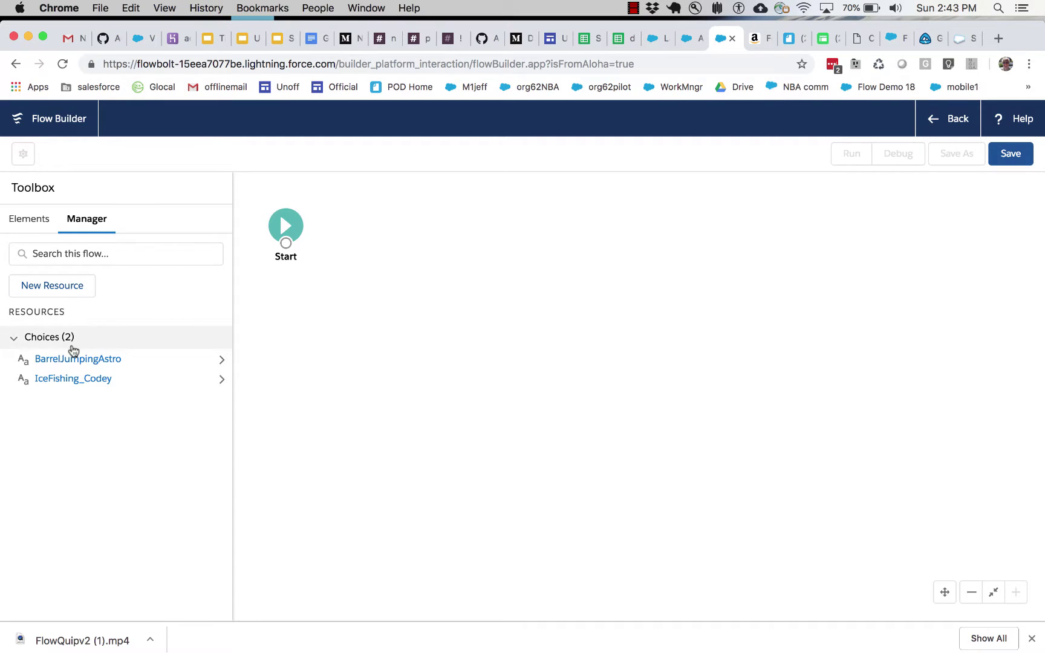
Copy the BarrelJumpingAstro choice's description into the description of a third new Choice resource.
left_click(71, 359)
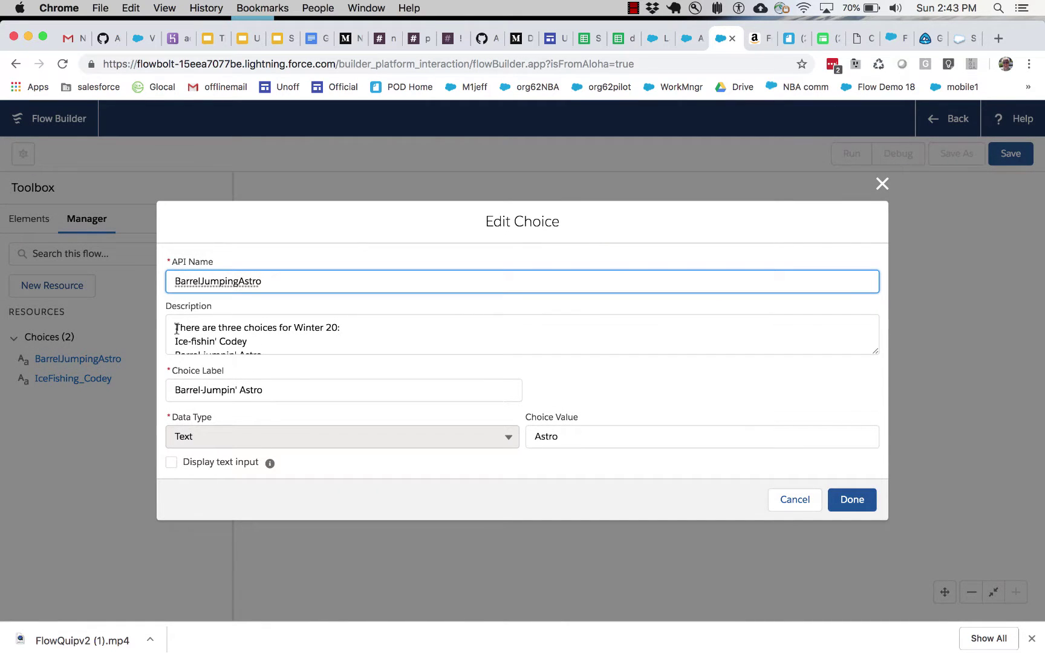
left_click_drag(174, 327, 294, 372)
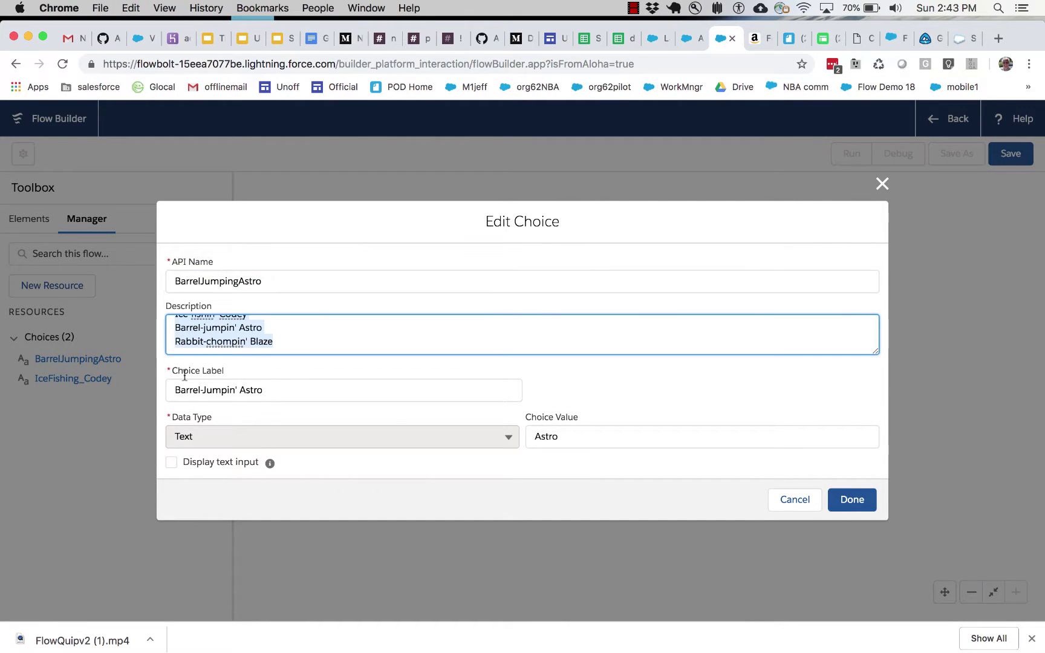
left_click(109, 417)
left_click(805, 498)
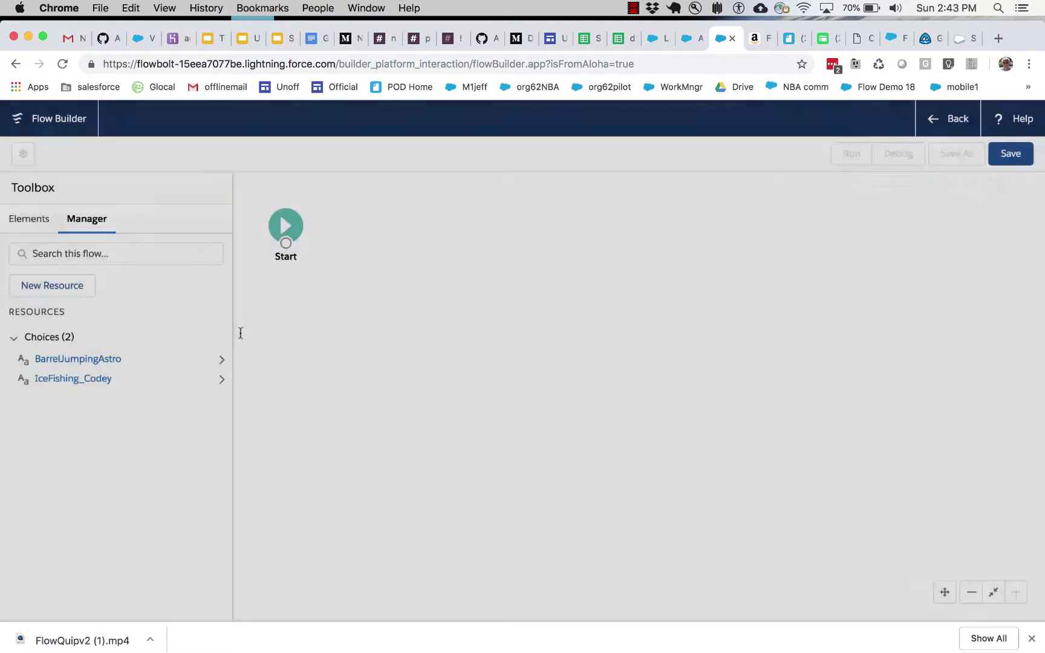
left_click(52, 288)
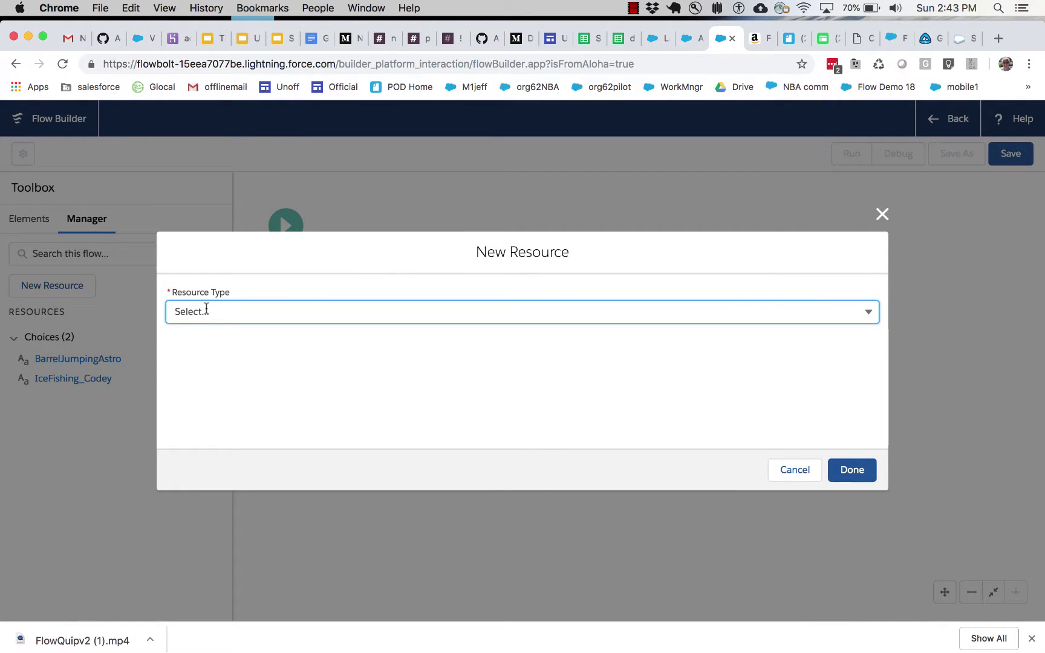
left_click(207, 307)
left_click(240, 455)
left_click(248, 313)
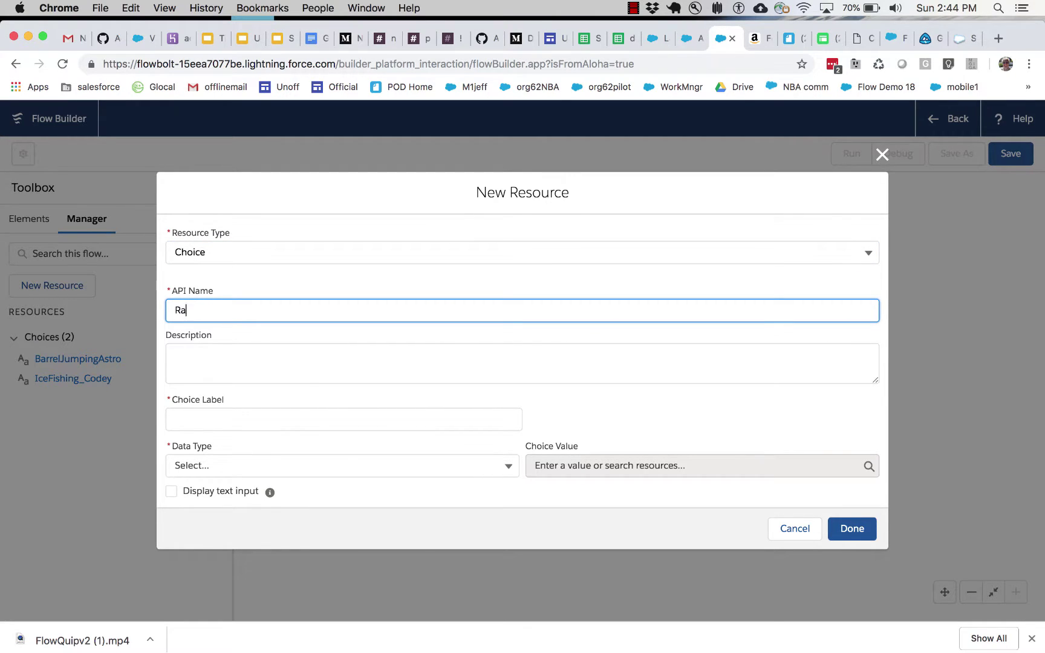
left_click(267, 357)
key("super+v")
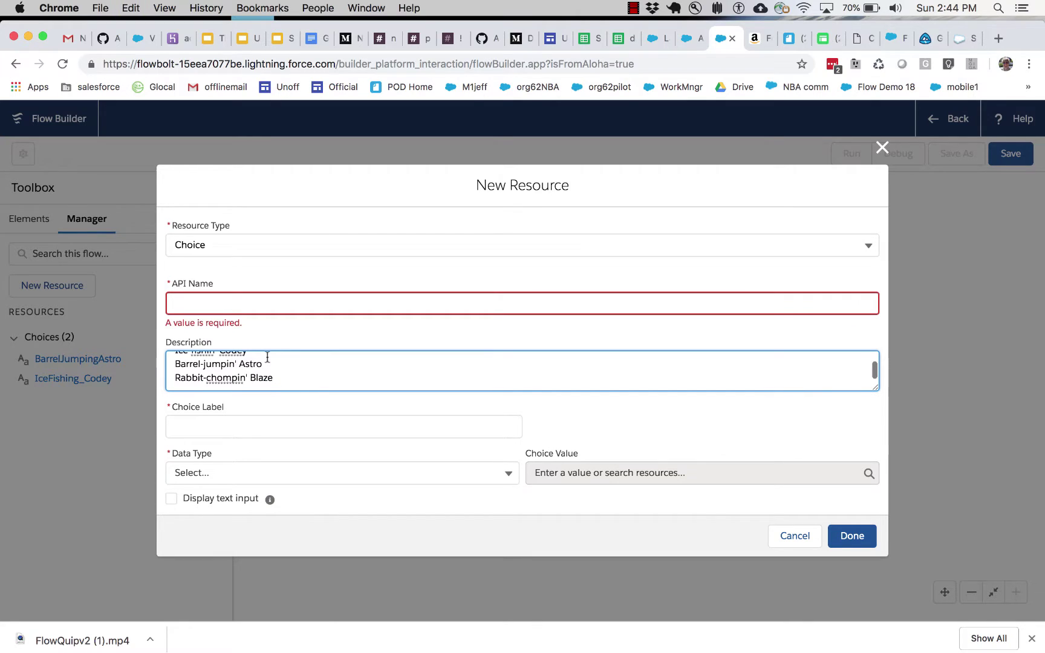
Set the third choice's API name to RabbitChompingBlaze, based on the Blaze line in the description.
left_click_drag(277, 378, 156, 376)
key("super+c")
left_click(175, 302)
key("super+v")
left_click(209, 303)
key("BackSpace")
key("BackSpace")
type("C")
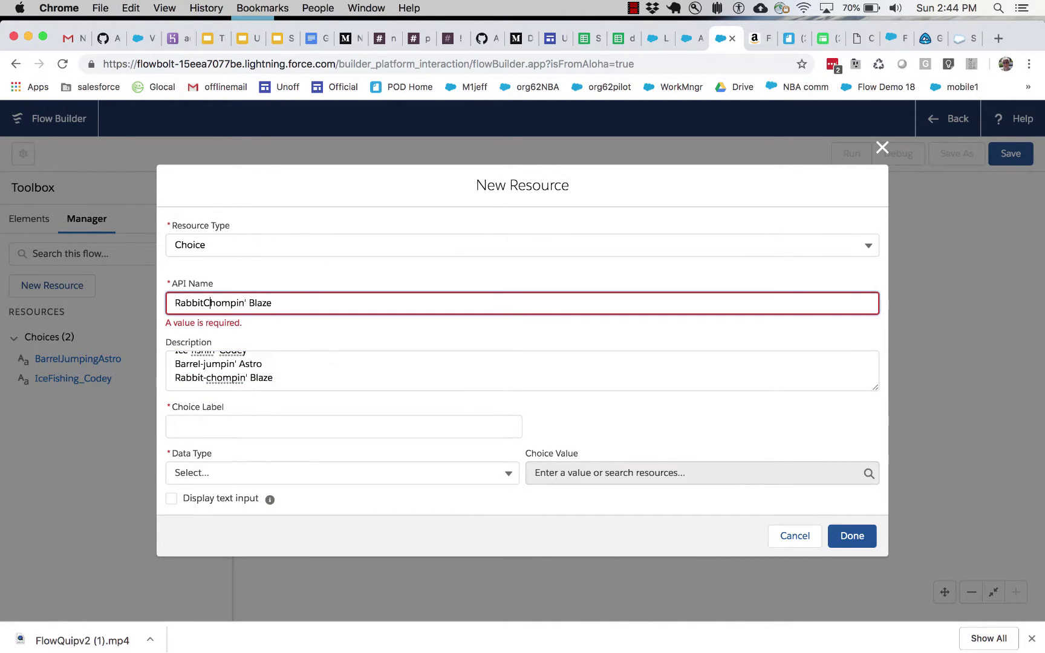
left_click(242, 303)
key("Delete")
key("Delete")
type("g")
Set the choice label of the RabbitChompingBlaze resource to "Rabbit-Chompin' Blaze".
left_click(268, 426)
key("super+v")
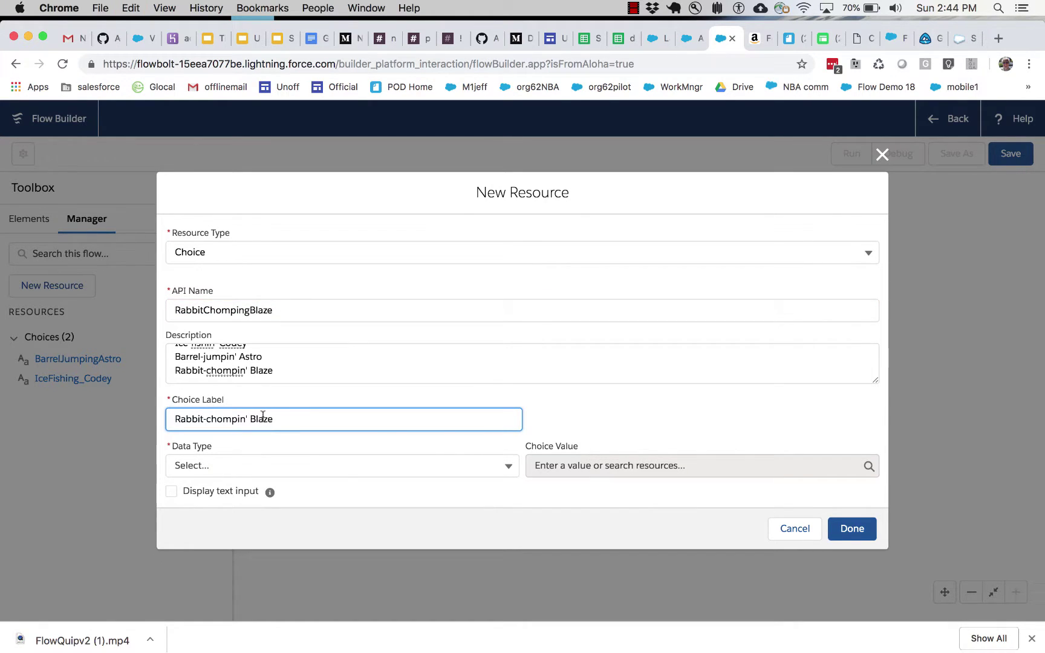
left_click(212, 419)
key("BackSpace")
type("C")
Give the RabbitChompingBlaze choice the Text data type and the choice value Blaze, and save the resource.
left_click(196, 466)
left_click(209, 493)
left_click(600, 465)
type("Blaze")
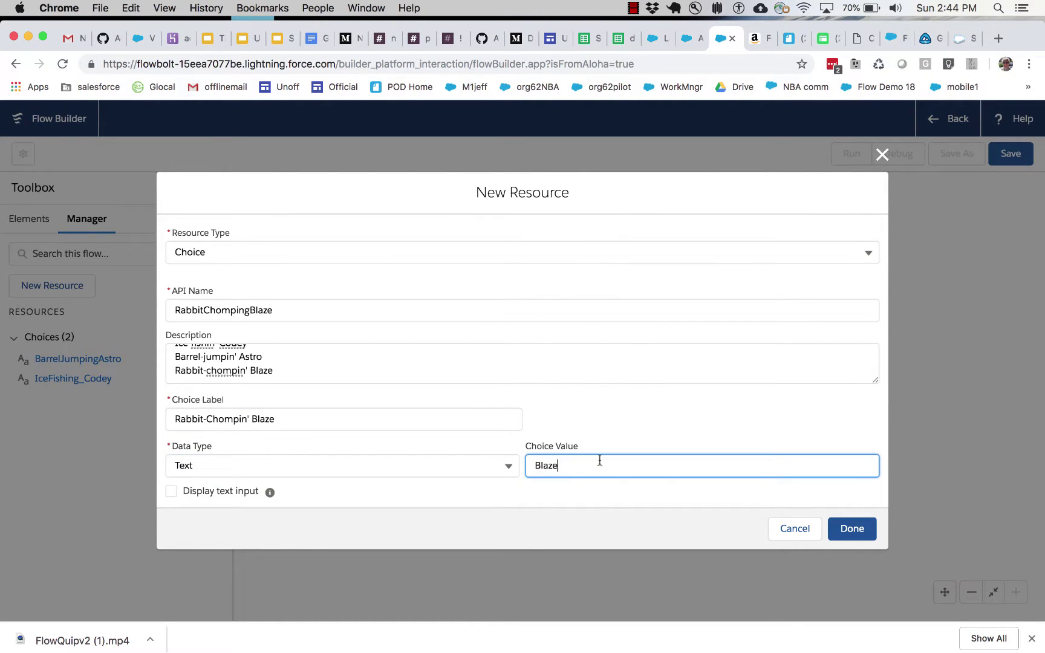
left_click(852, 528)
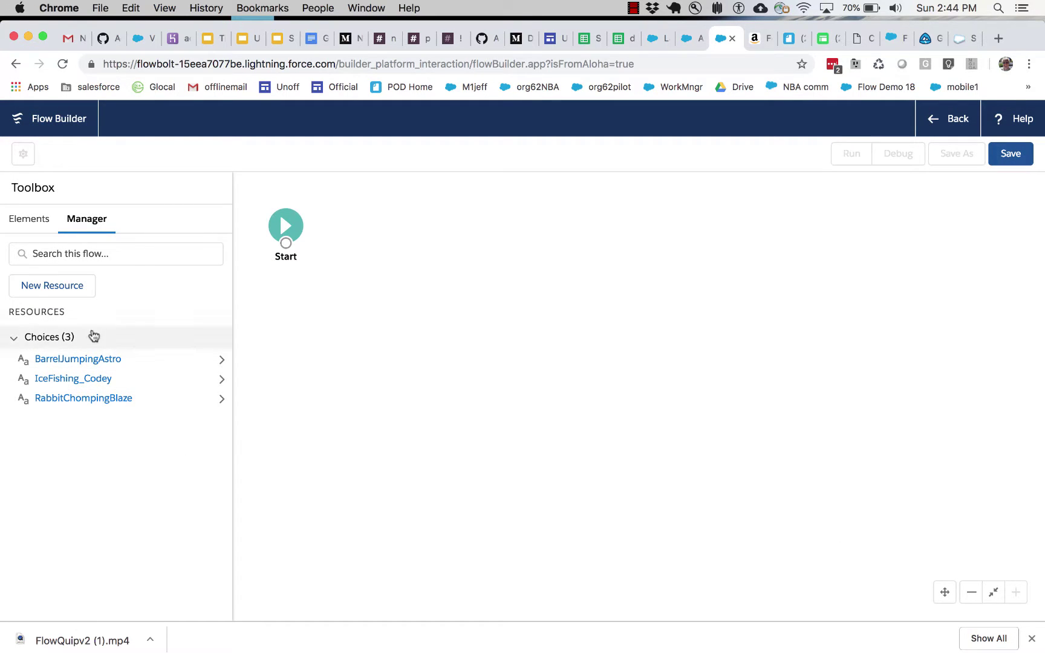
Add a Screen element and give its radio buttons field the label "Vote for the Winter '20 Icon" and the Text data type.
left_click(32, 218)
left_click_drag(47, 270, 405, 218)
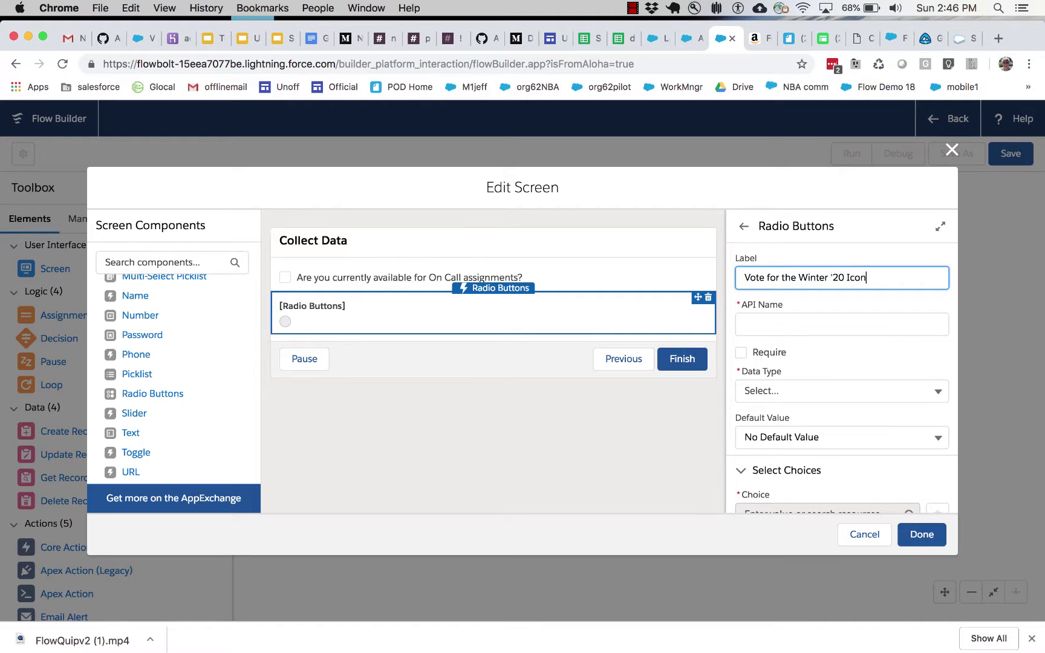
key("Tab")
left_click(796, 391)
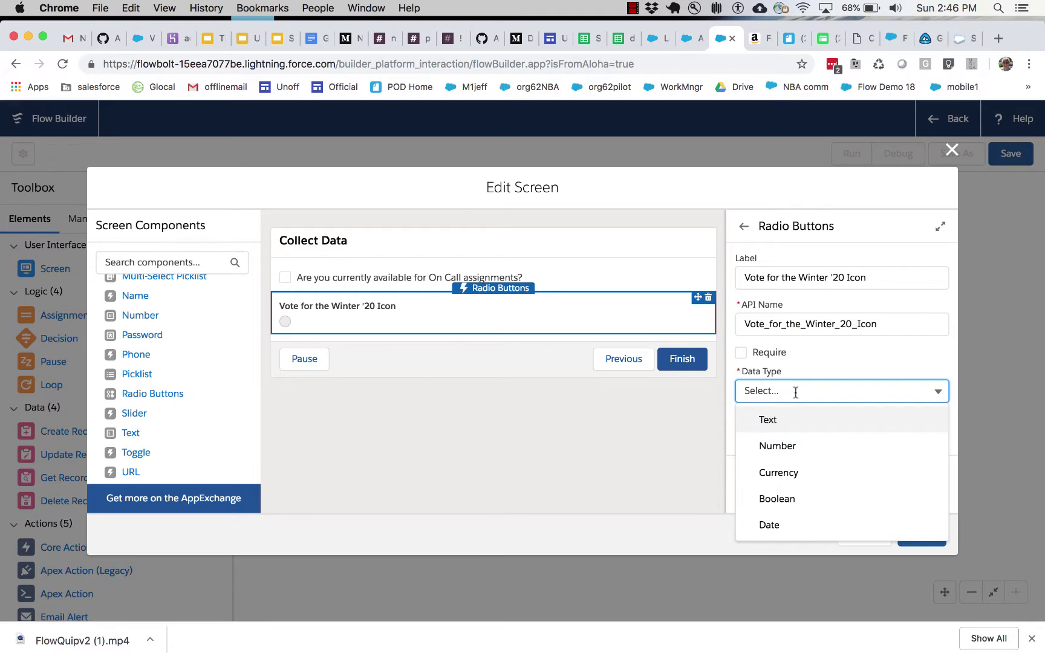
left_click(764, 420)
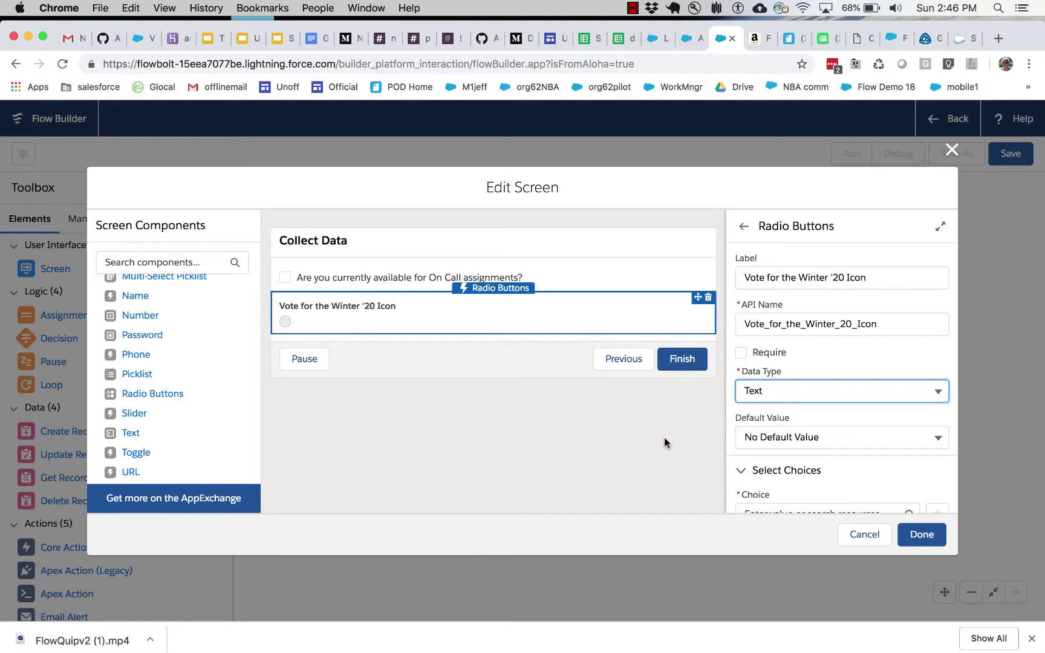
Assign BarrelJumpingAstro and IceFishing_Codey as the first two choices of the radio buttons field.
scroll(811, 470, "down", 3)
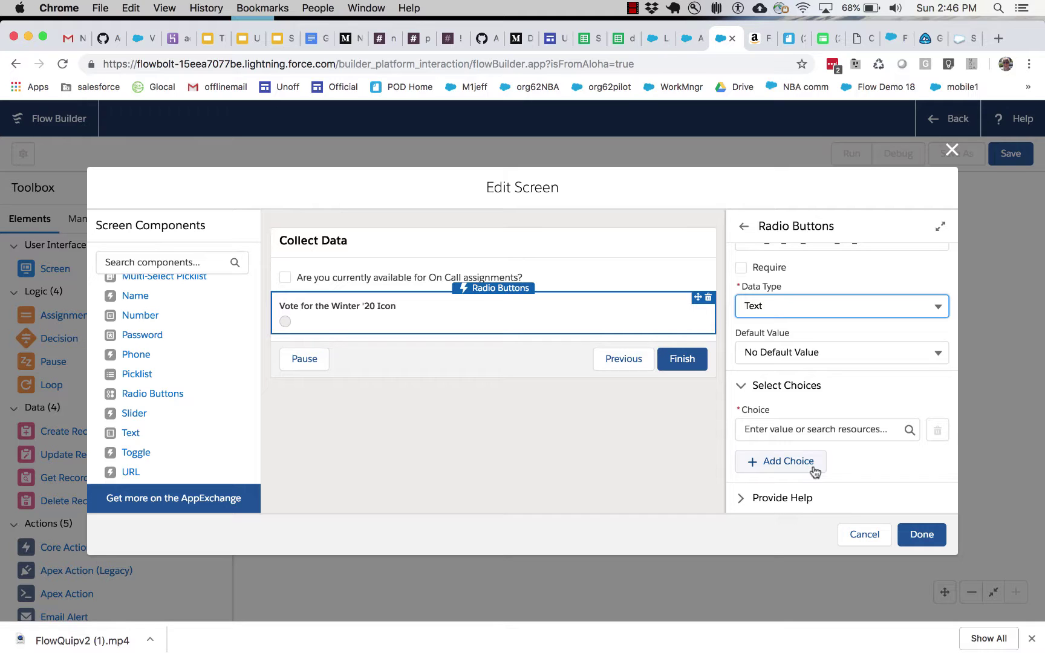
left_click(815, 423)
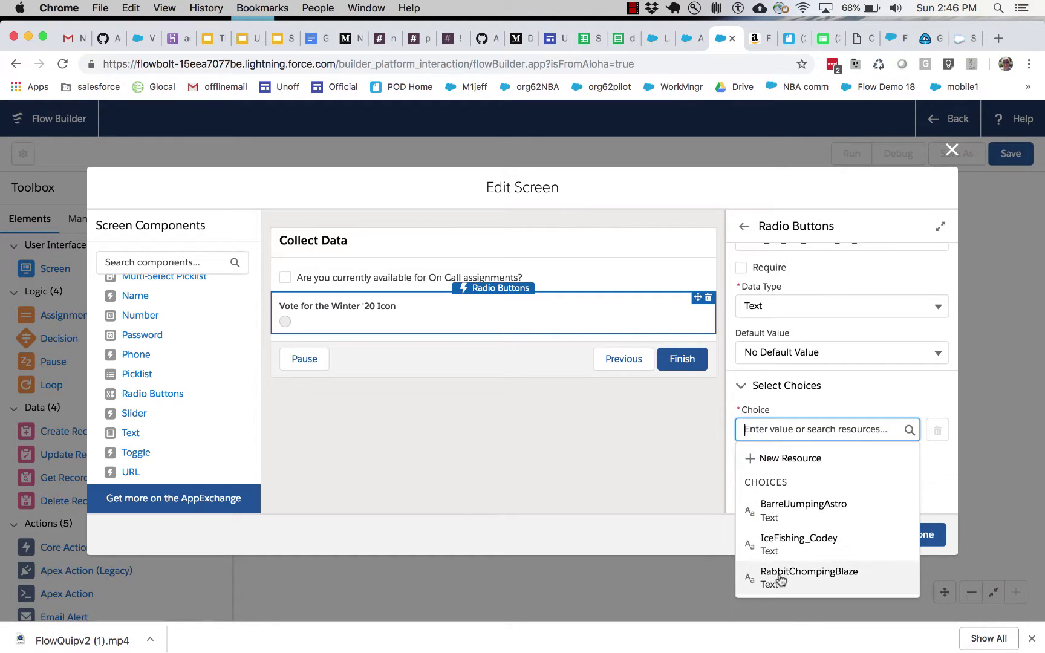
left_click(786, 511)
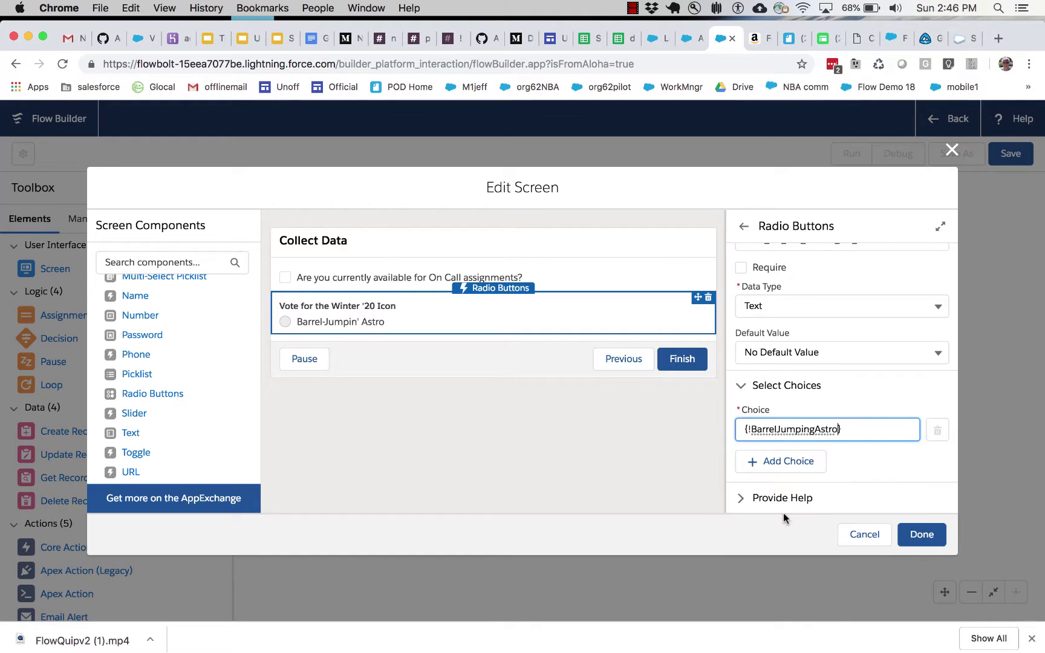
left_click(770, 463)
left_click(750, 475)
left_click(782, 407)
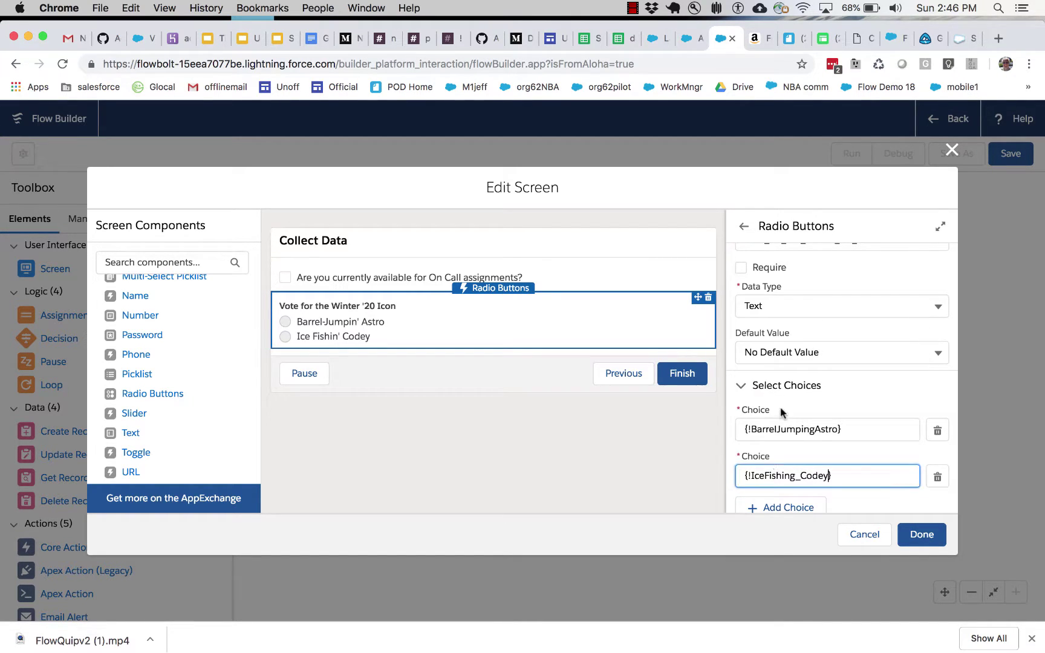
Add RabbitChompingBlaze as the third radio button choice and finish editing the Collect Data screen.
left_click(769, 506)
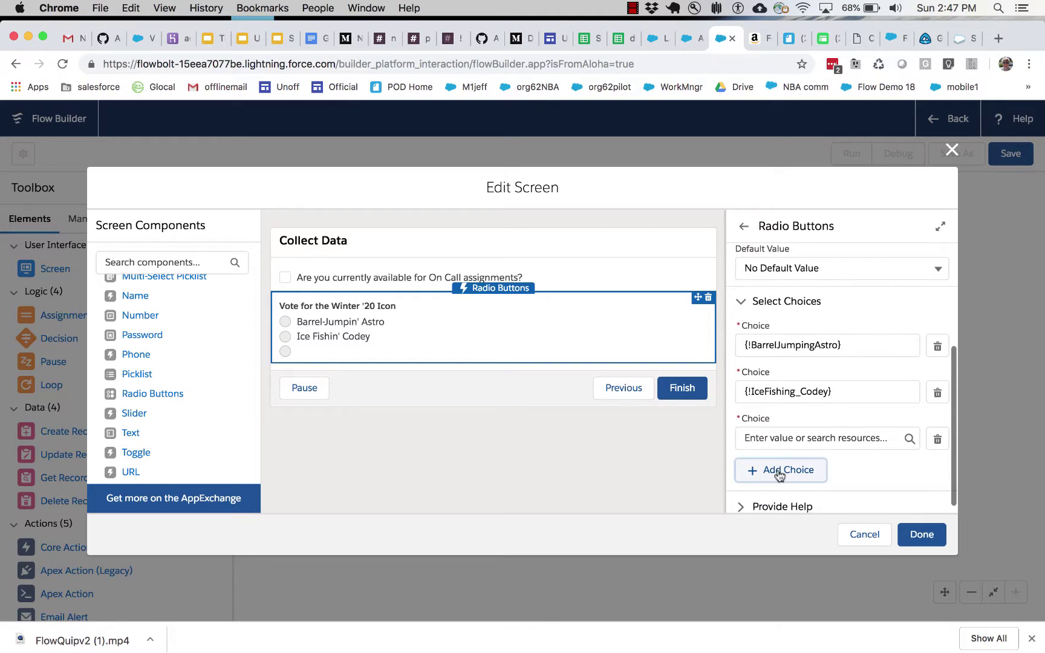
left_click(773, 441)
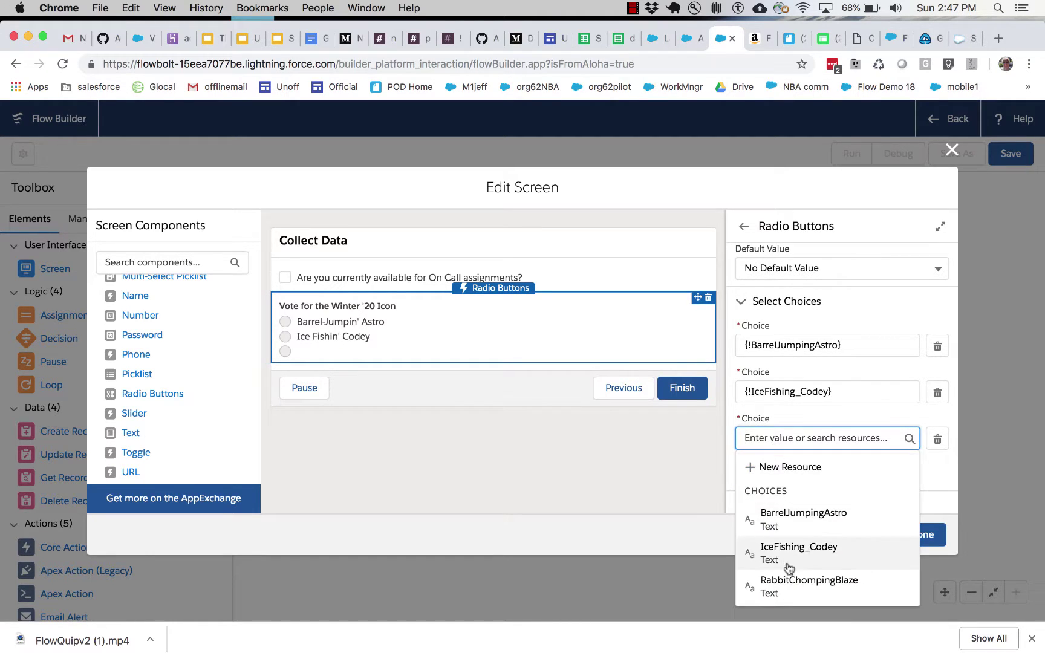
left_click(788, 584)
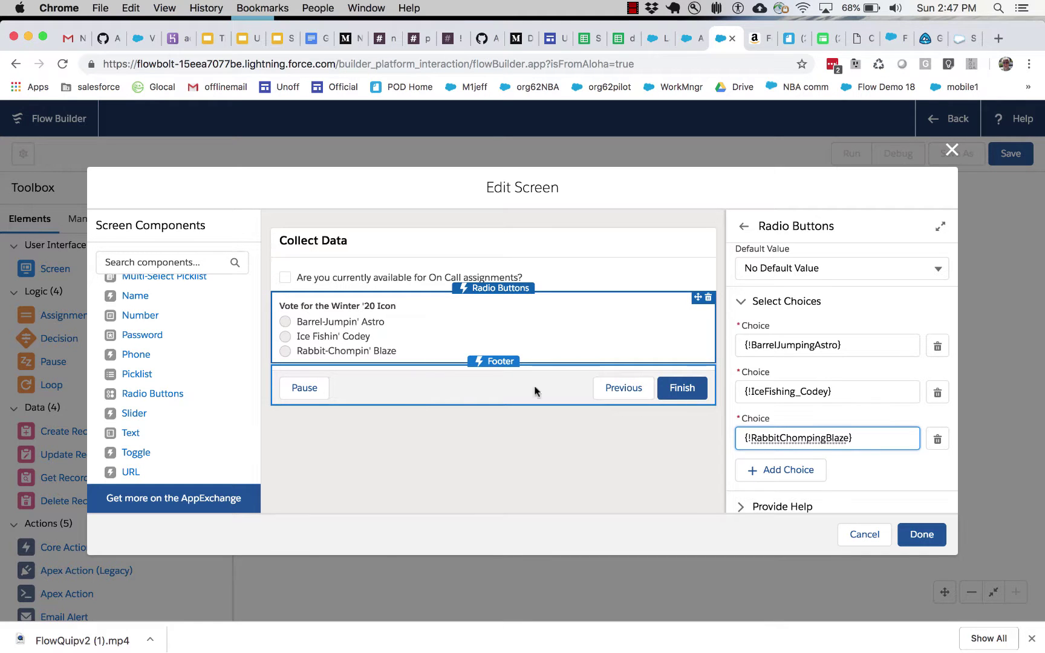
scroll(735, 381, "down", 1)
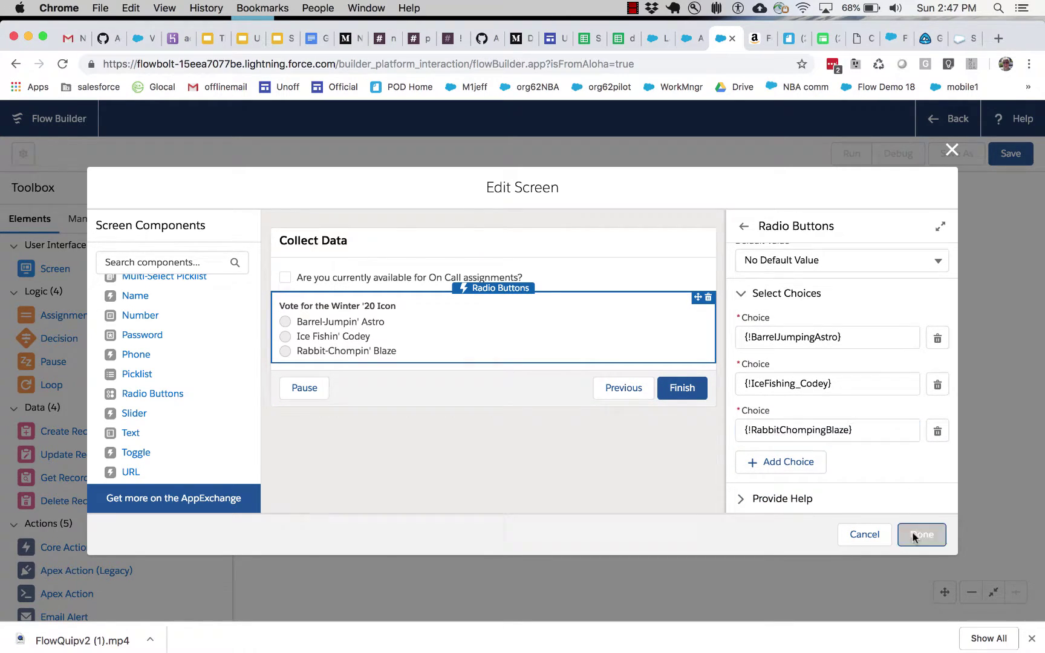
left_click(921, 534)
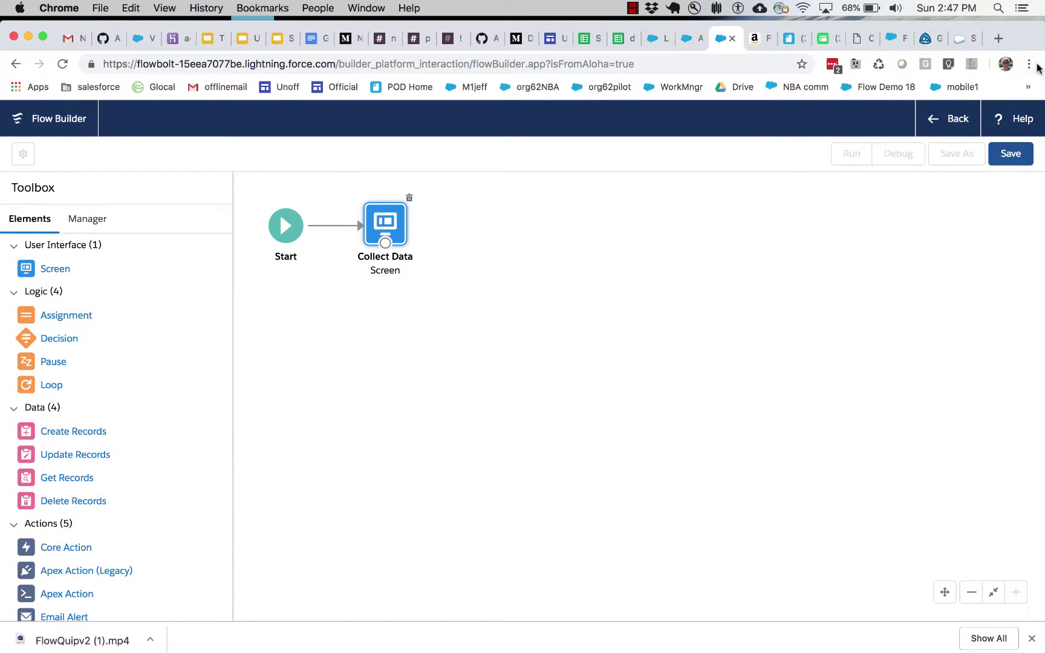
Save the flow as "Lesson 1e: Screen Fields" with the type Screen Flow, and dismiss the issues list.
left_click(1011, 154)
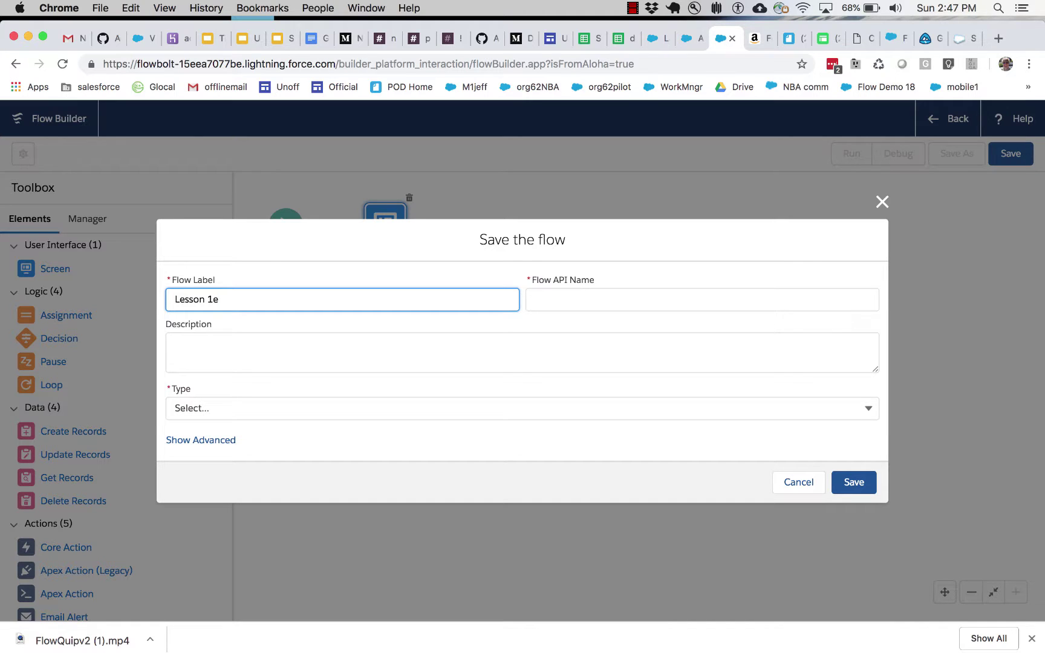
type("S")
type("creen Fields")
key("Tab")
left_click(436, 404)
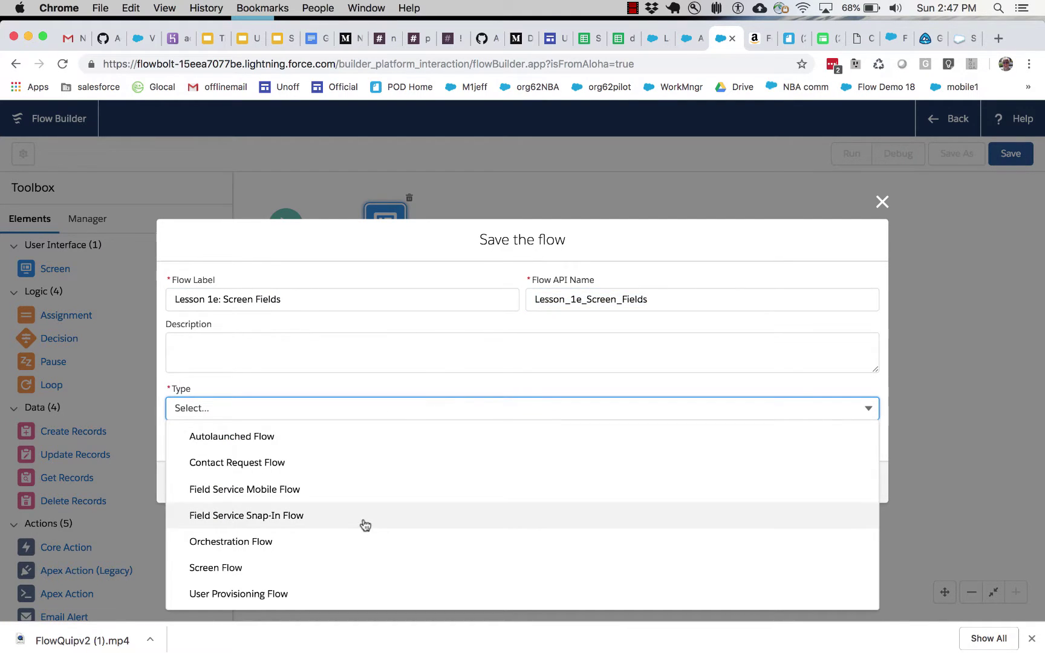
left_click(350, 569)
left_click(853, 482)
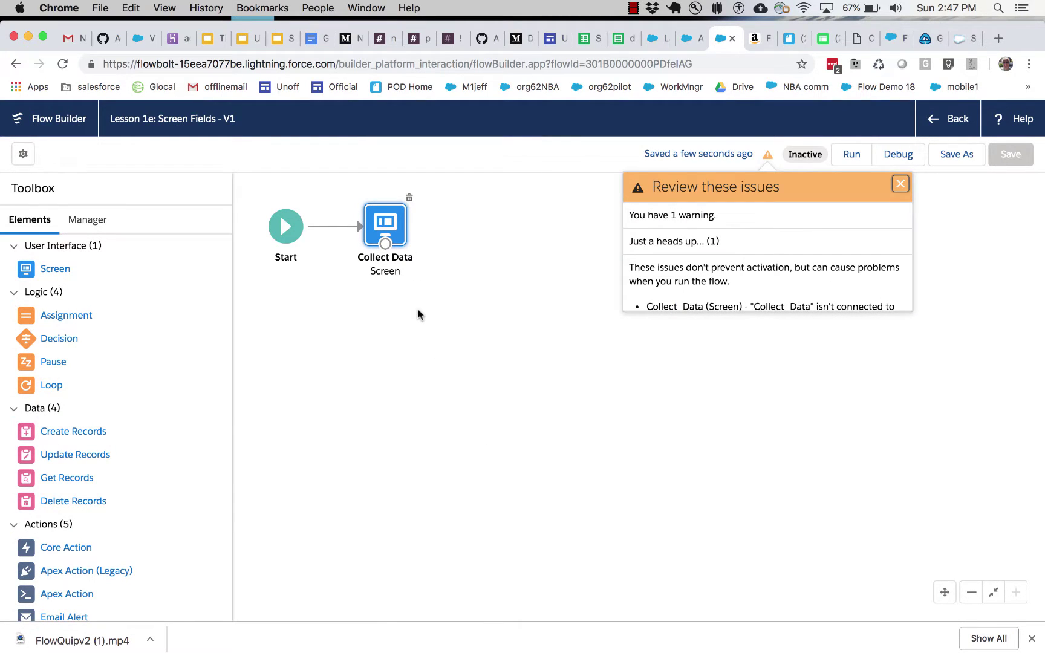
left_click(417, 314)
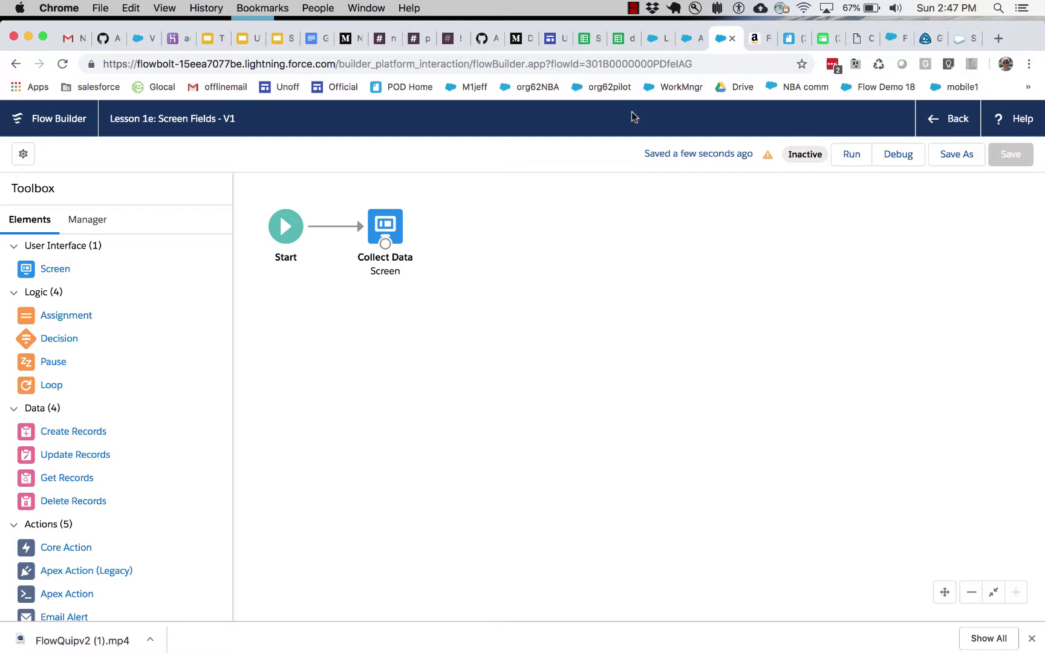
Switch to the Bright Bank contact record, view its edit form, and open the Contact object's setup.
left_click(686, 40)
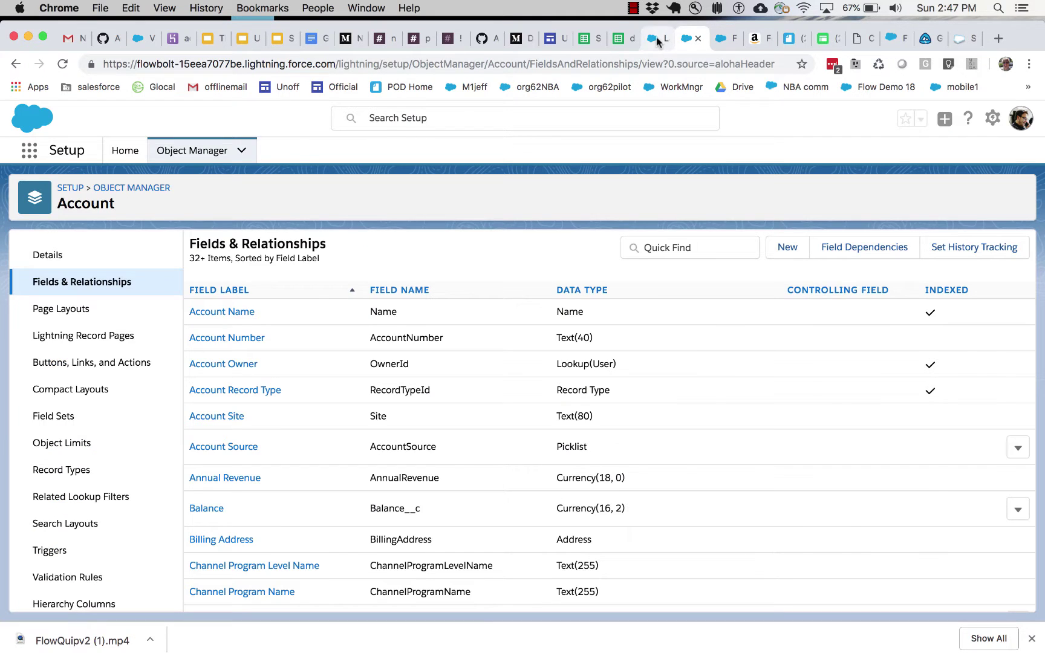
left_click(658, 41)
left_click(597, 239)
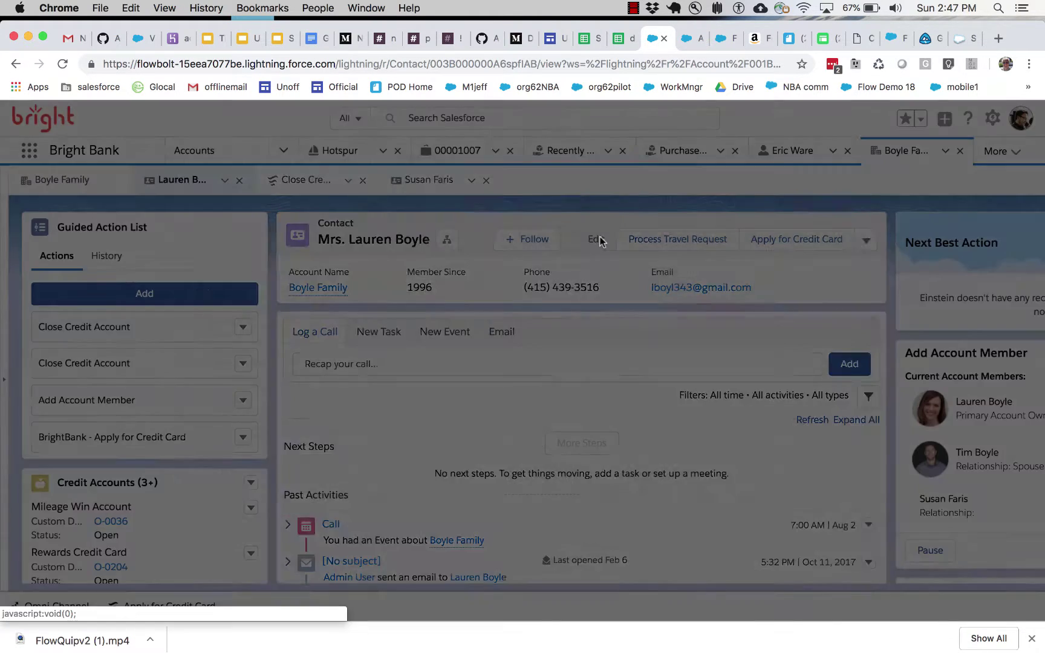
left_click(695, 569)
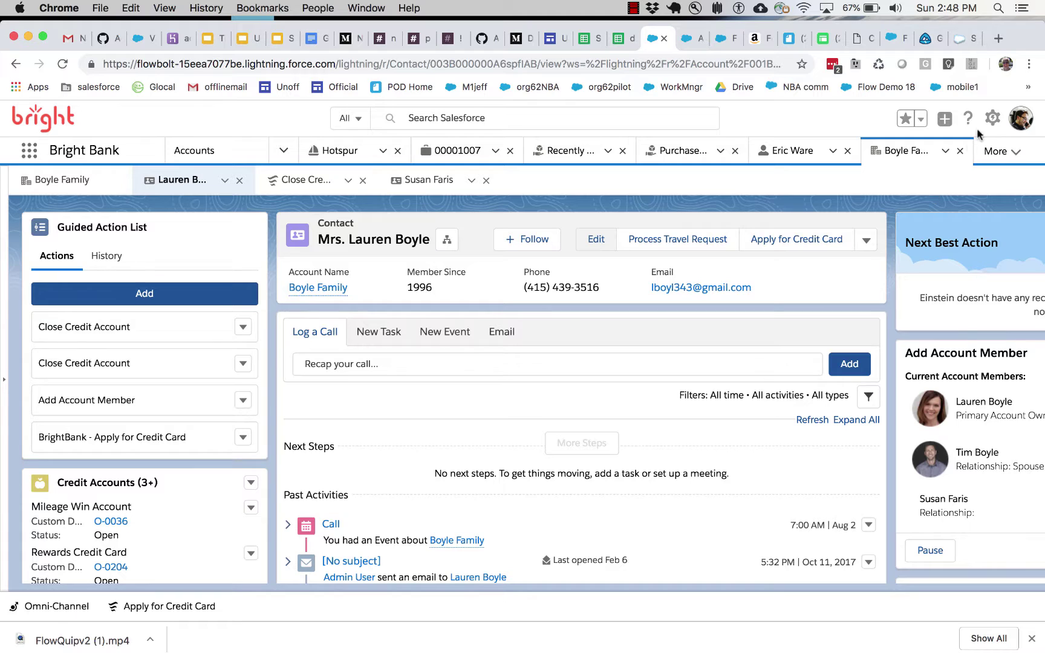
left_click(993, 118)
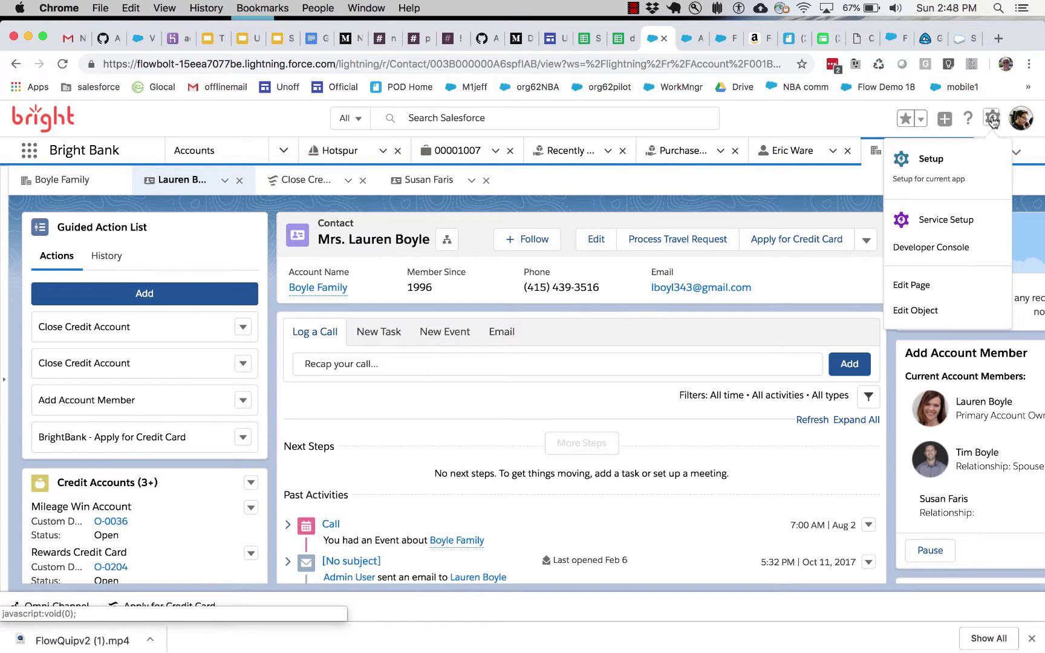
left_click(918, 310)
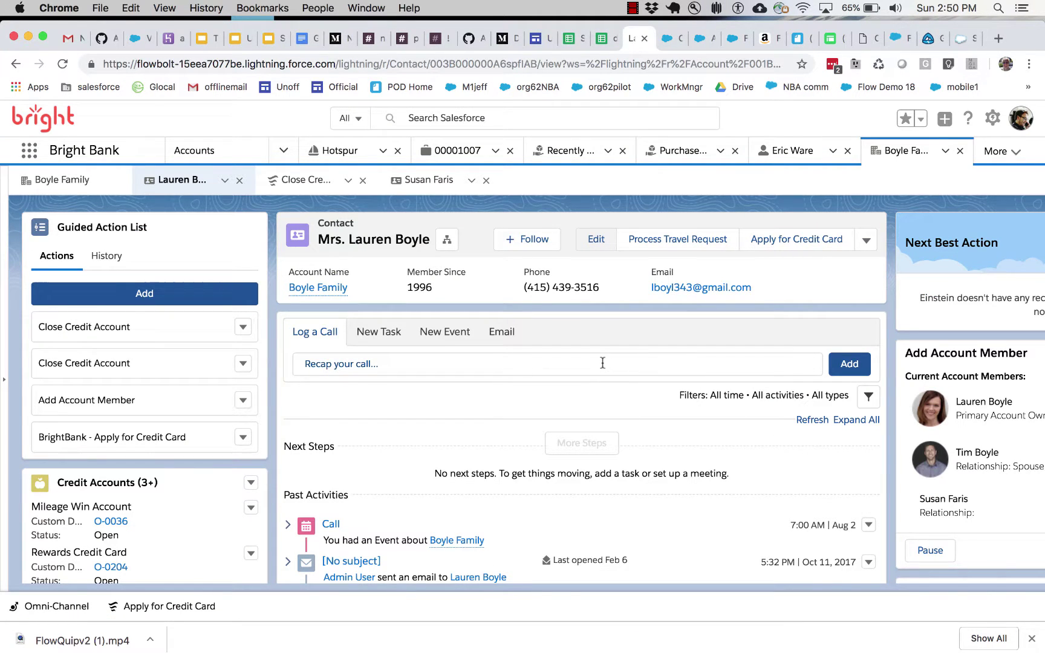
Open the contact's edit form and examine the Area of Expertise picklist options.
left_click(594, 243)
scroll(453, 404, "down", 5)
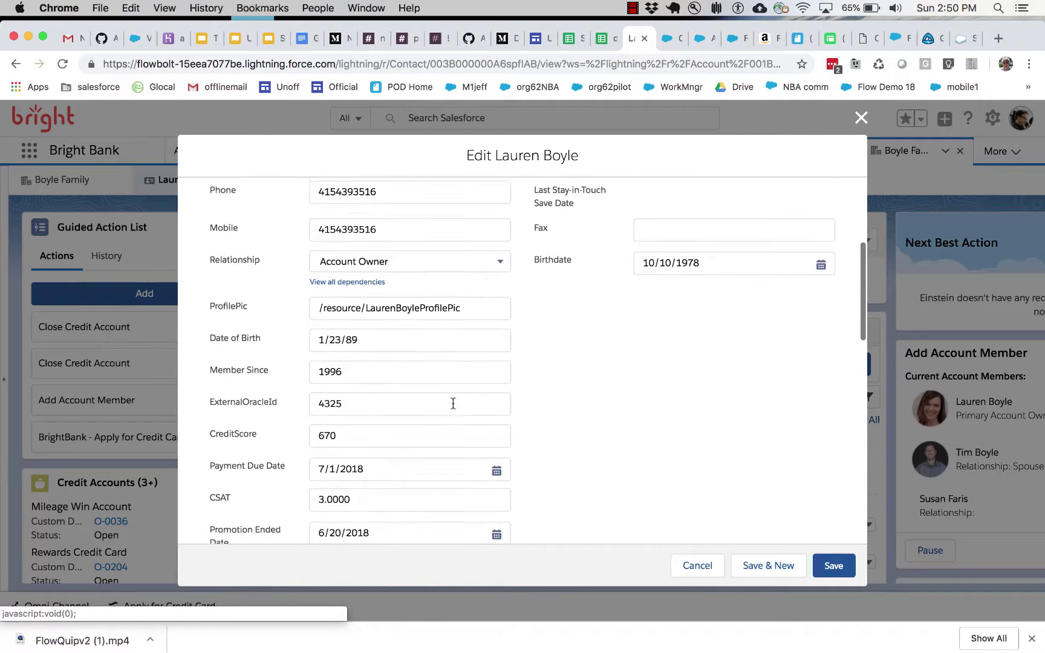
scroll(454, 403, "down", 5)
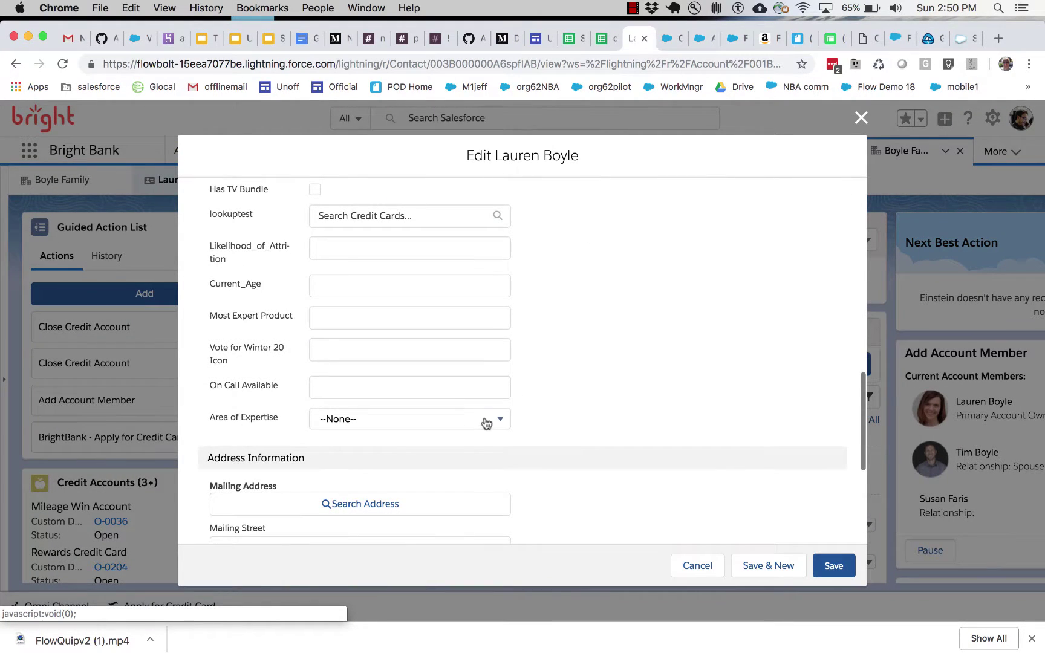
left_click(496, 424)
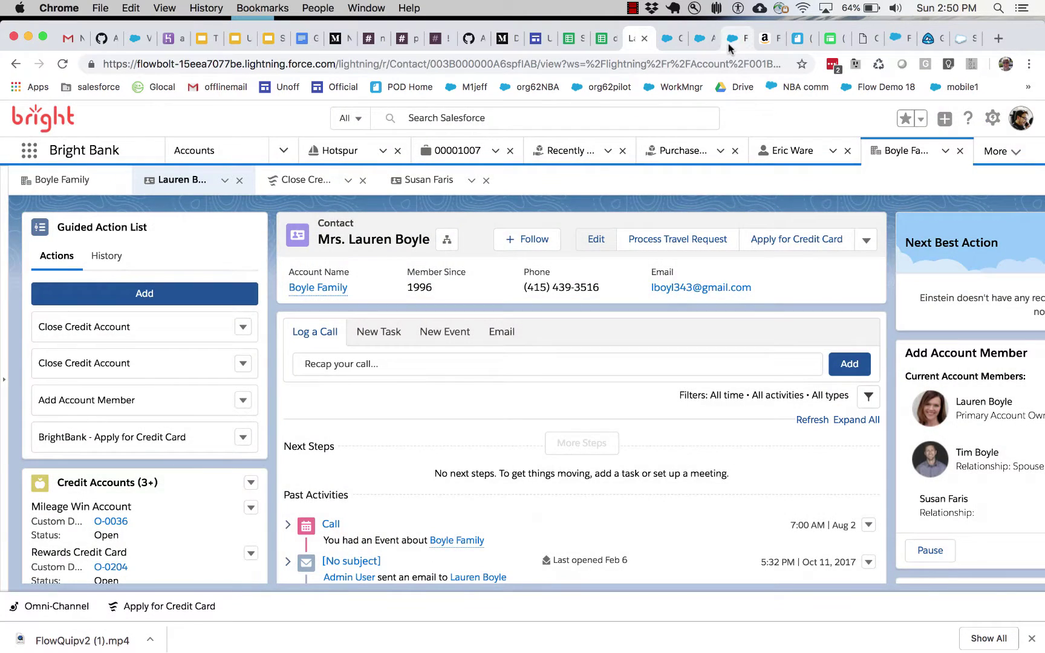
Switch back to Flow Builder and add a second radio buttons field below the Winter '20 icon vote on the Collect Data screen.
left_click(730, 45)
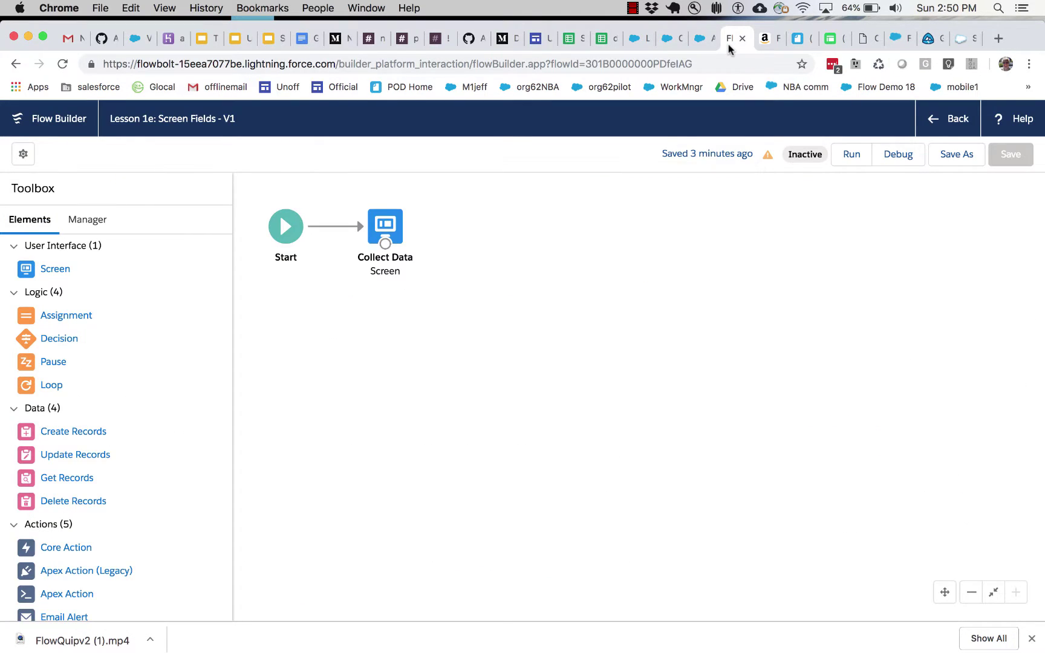
double_click(386, 225)
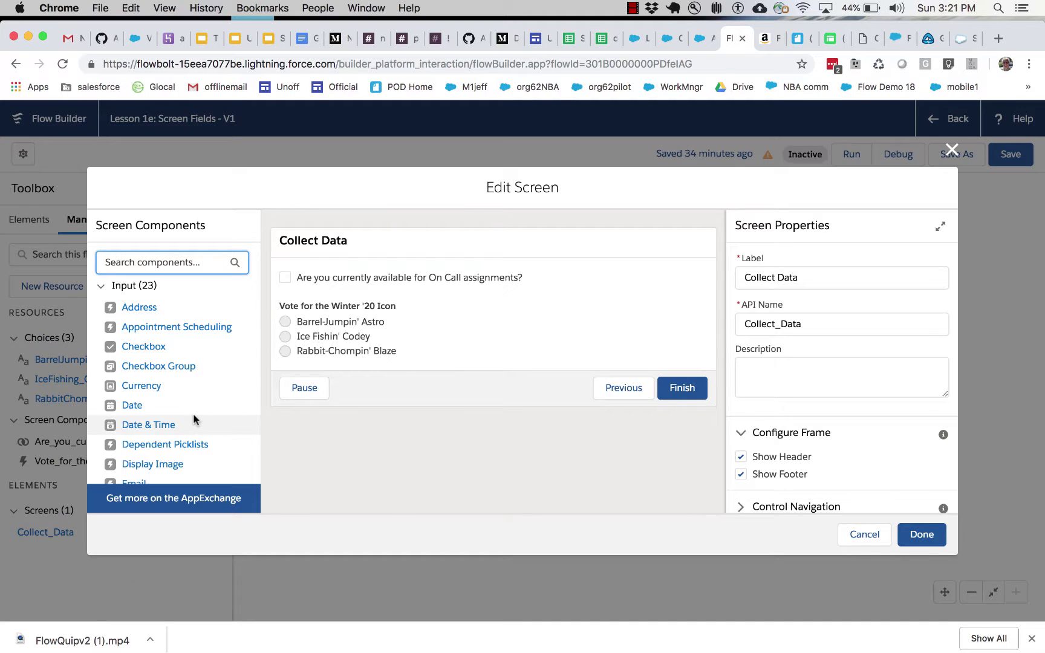
scroll(193, 413, "down", 5)
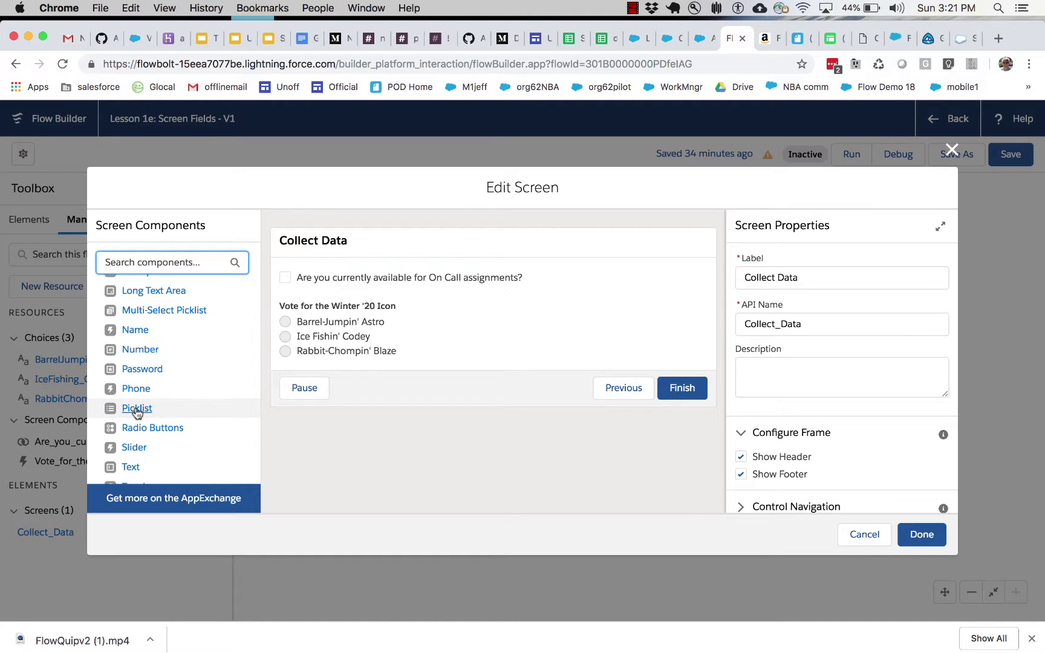
scroll(196, 415, "down", 3)
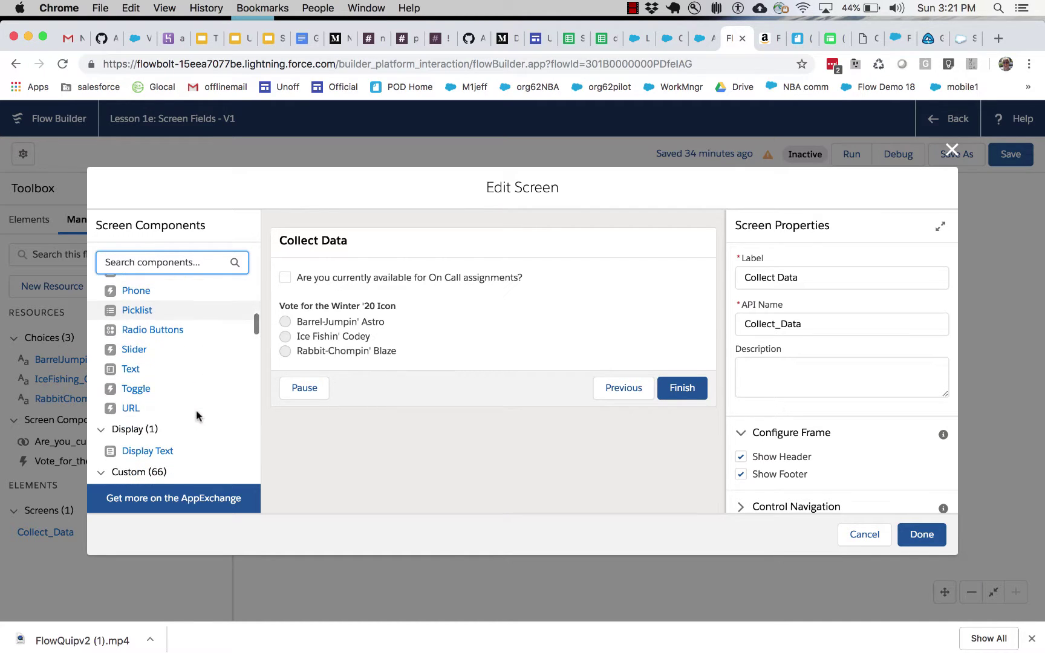
left_click_drag(156, 335, 301, 363)
Label the new radio buttons field "What is Your Area Of Greatest Salesforce Expertise" and set its data type to Text.
left_click(782, 274)
type("Wh")
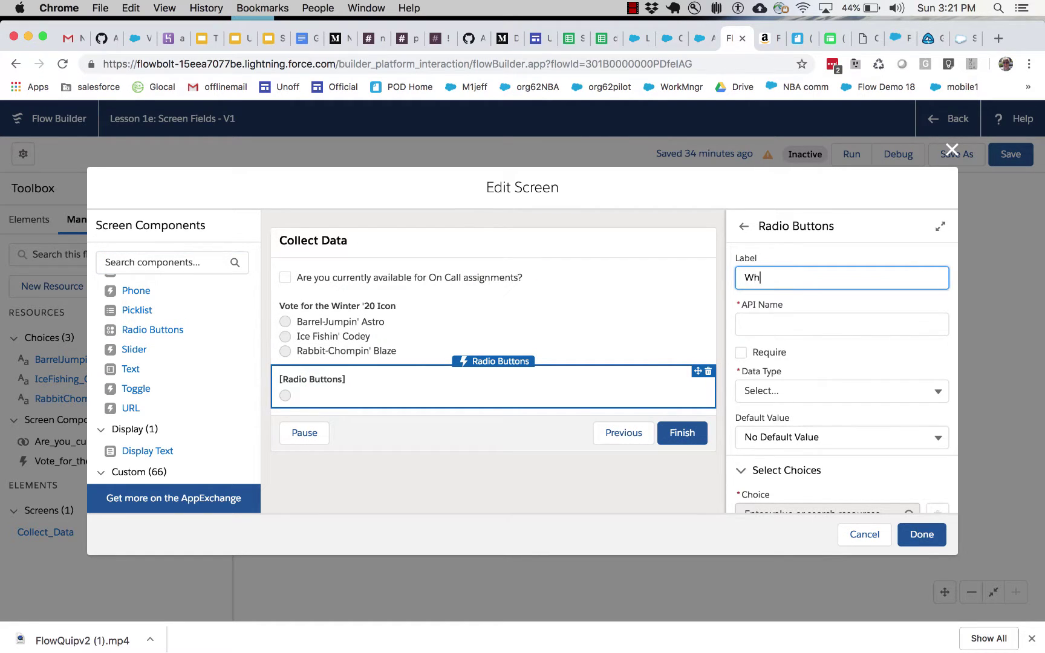
type("at is Your Area Of Greatest Expertise")
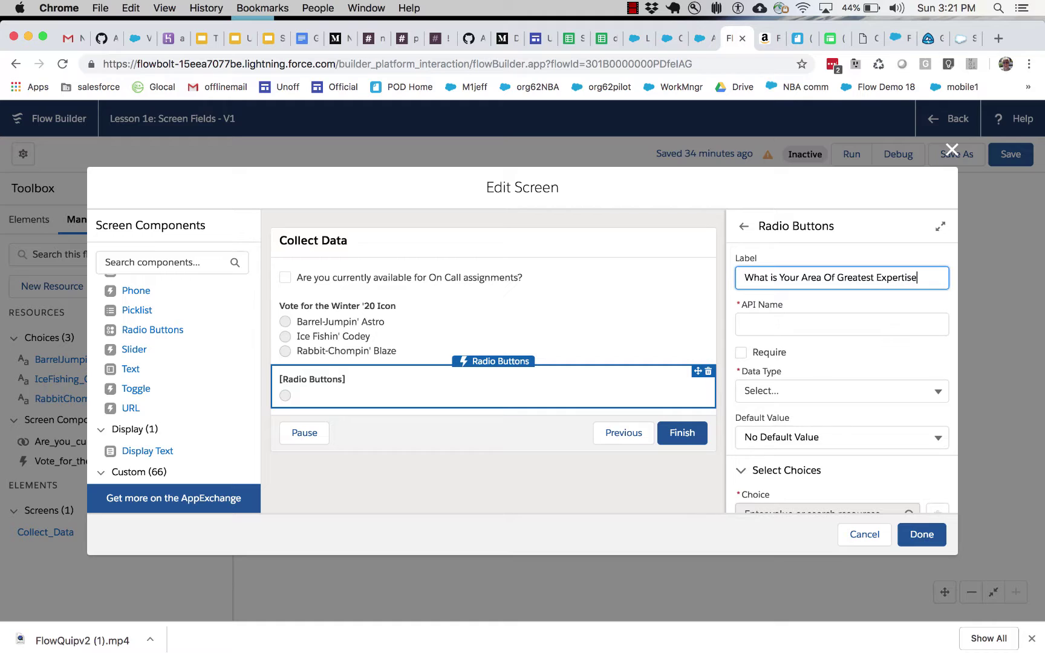
type("Salesforce Expertise")
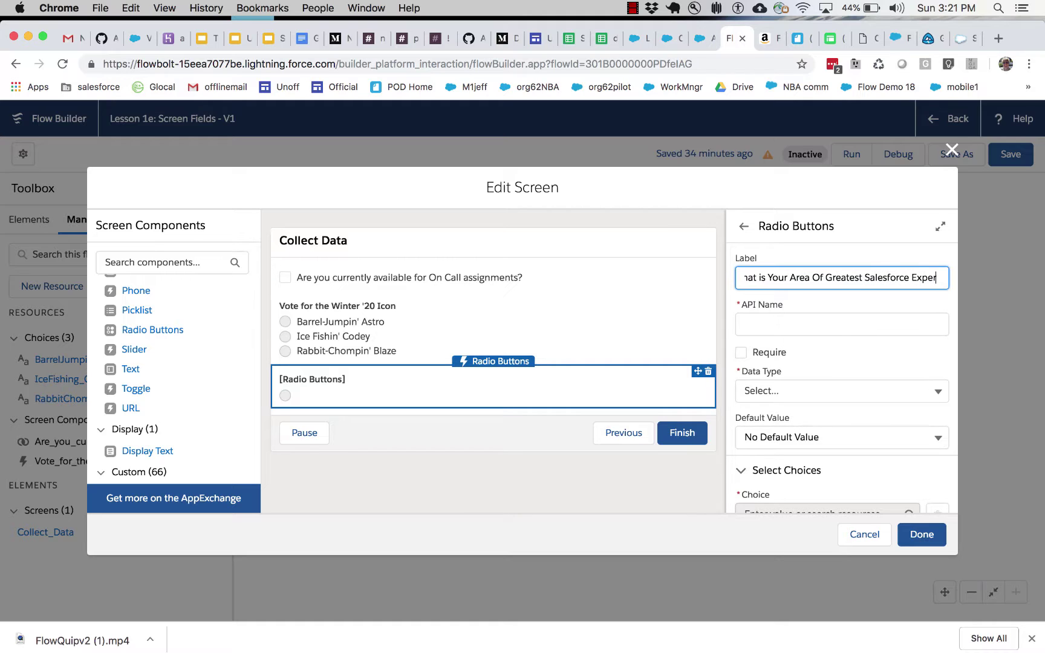
key("Tab")
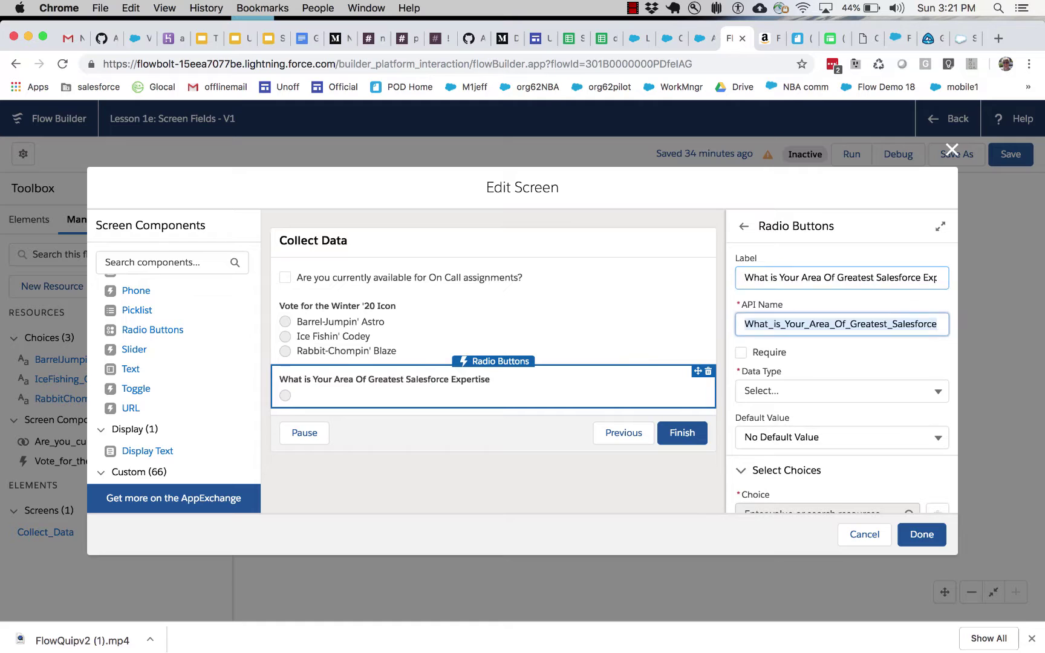
left_click(788, 390)
left_click(777, 419)
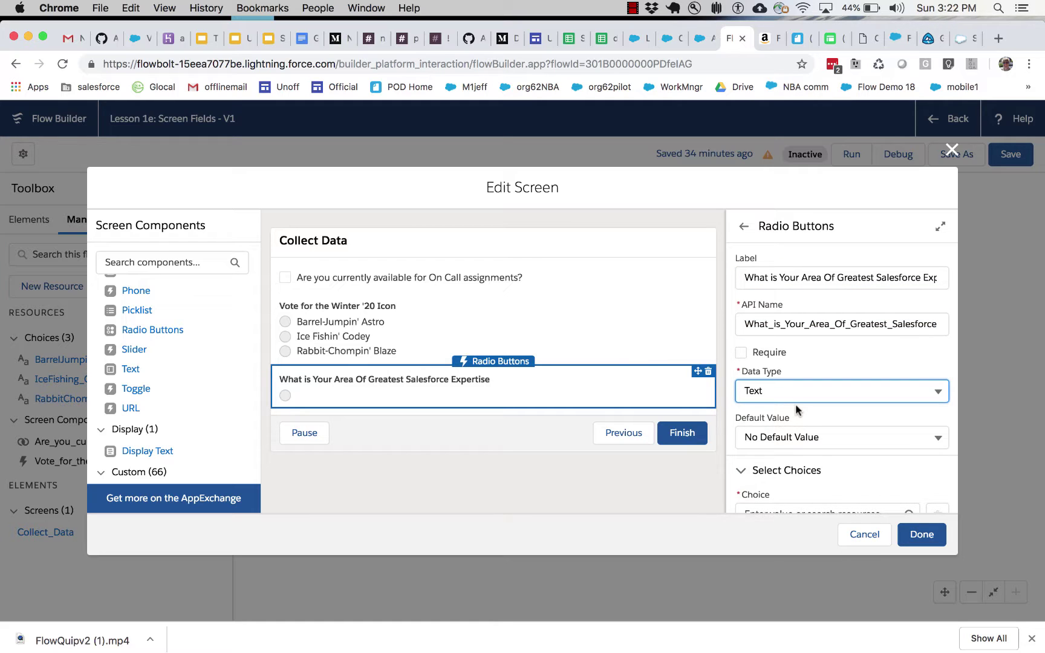
Start a new Picklist Choice Set resource for the field's choice with the API name MostExpertFieldOnContactObject.
scroll(796, 480, "down", 3)
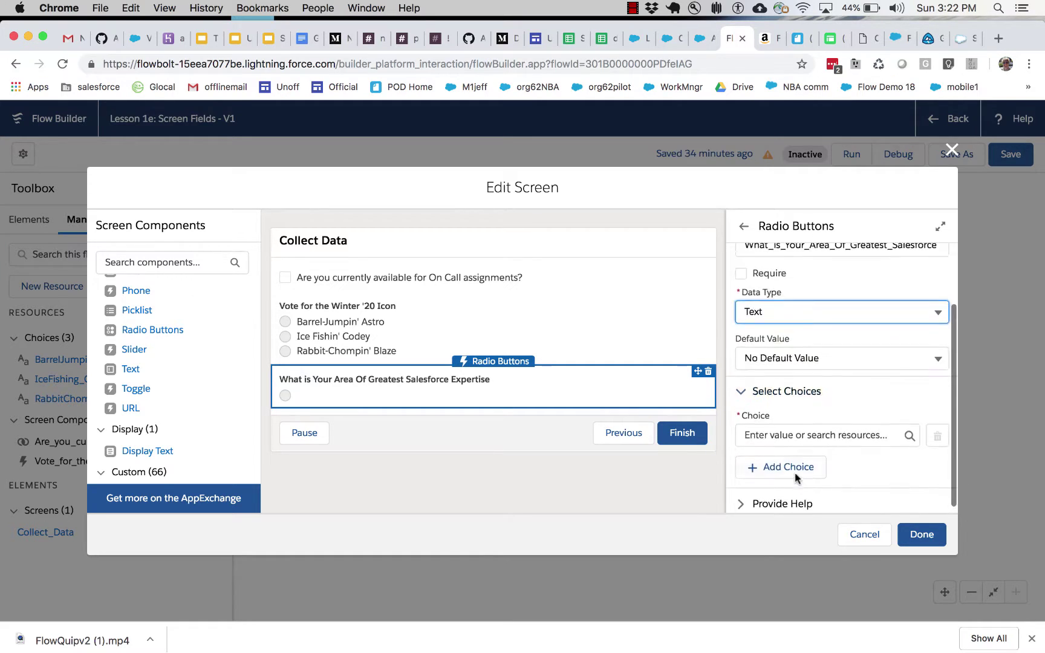
left_click(792, 437)
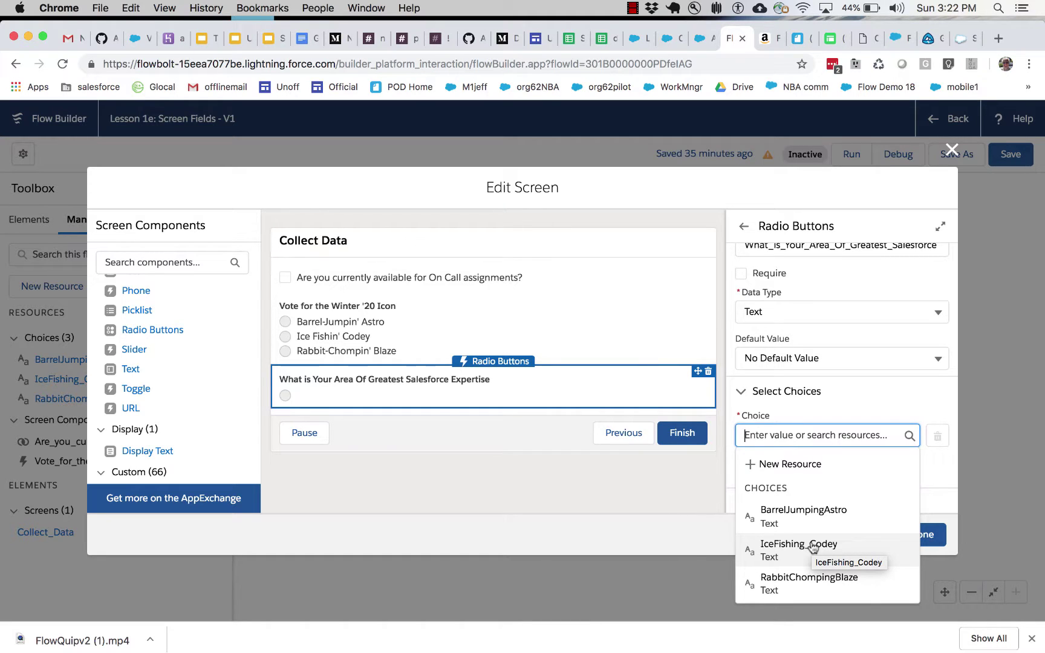
left_click(774, 464)
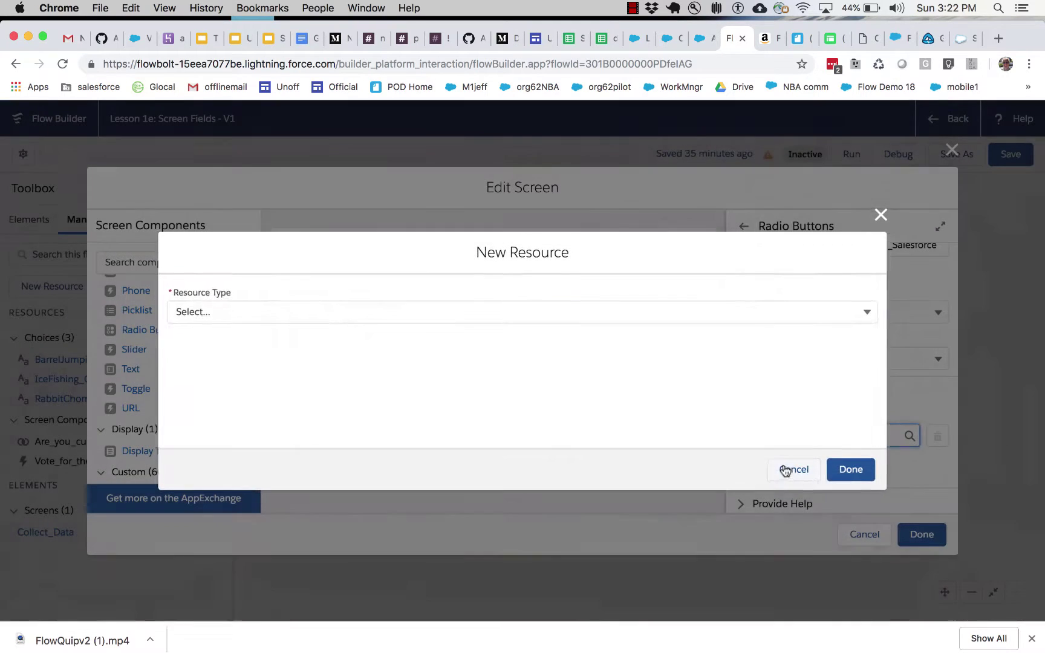
left_click(439, 304)
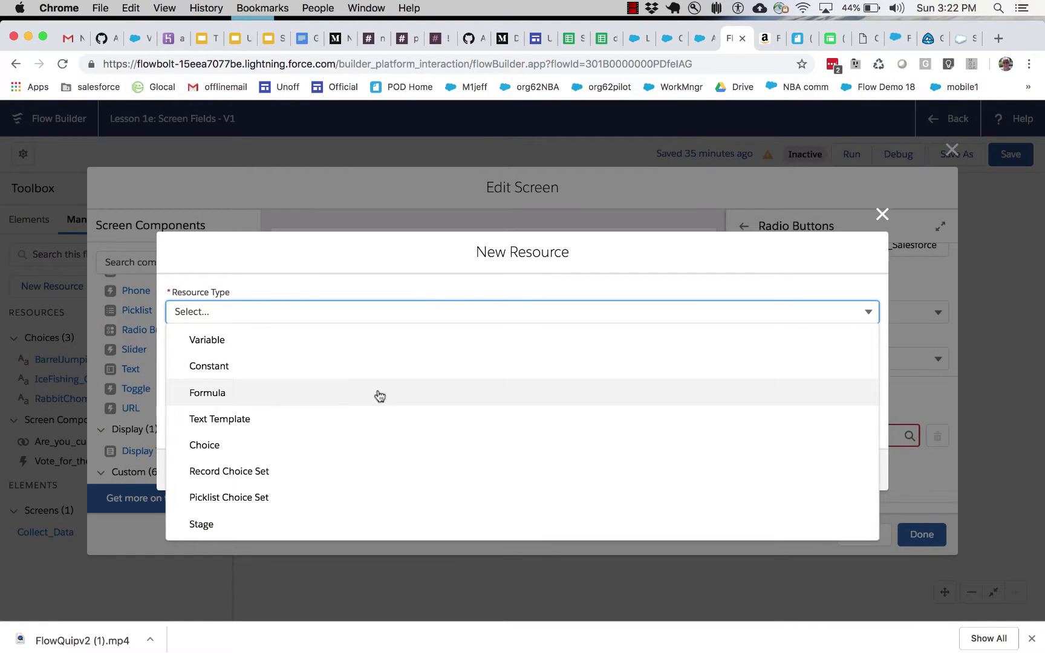
left_click(219, 498)
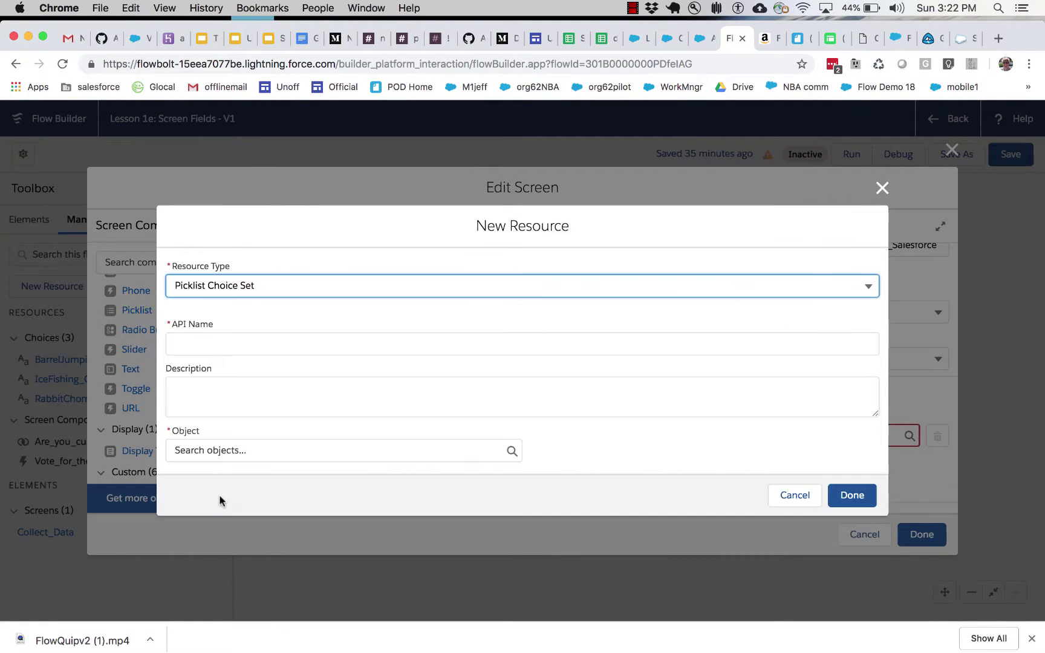
left_click(293, 349)
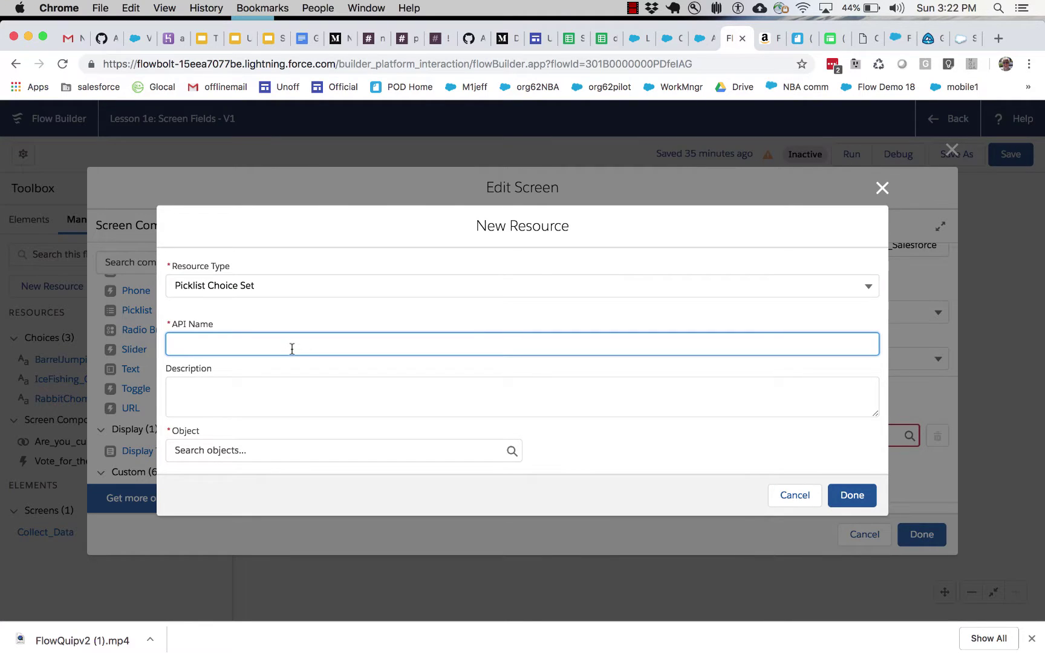
type("MostExpertFieldOnCto")
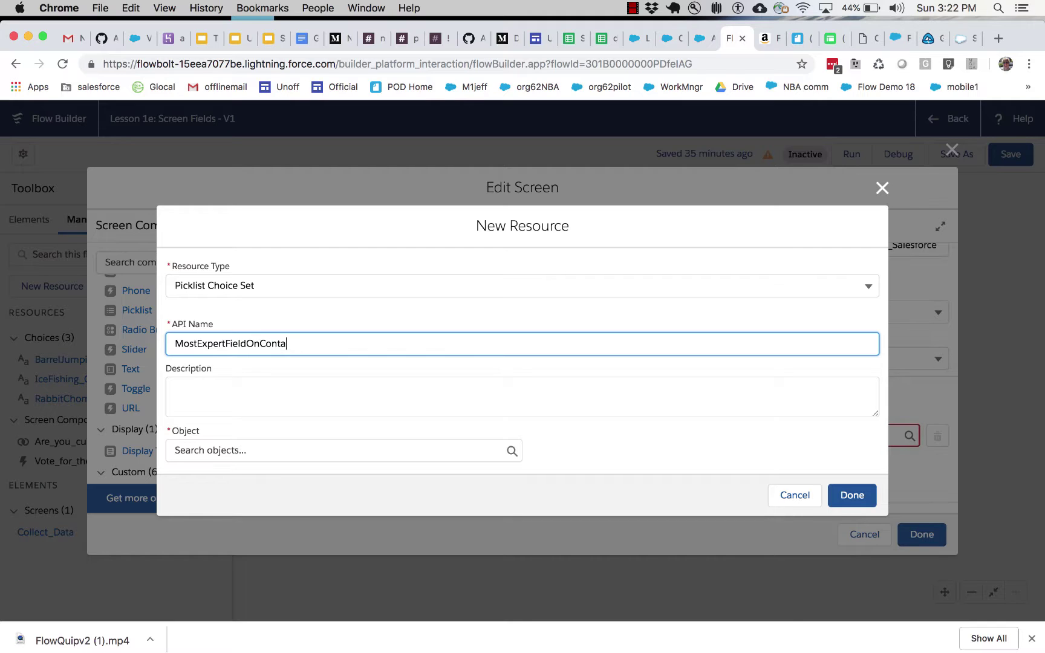
key("Tab")
Base the choice set on the Contact object's Area_of_Expertise__c field with data type Picklist, and finish creating the resource.
left_click(268, 447)
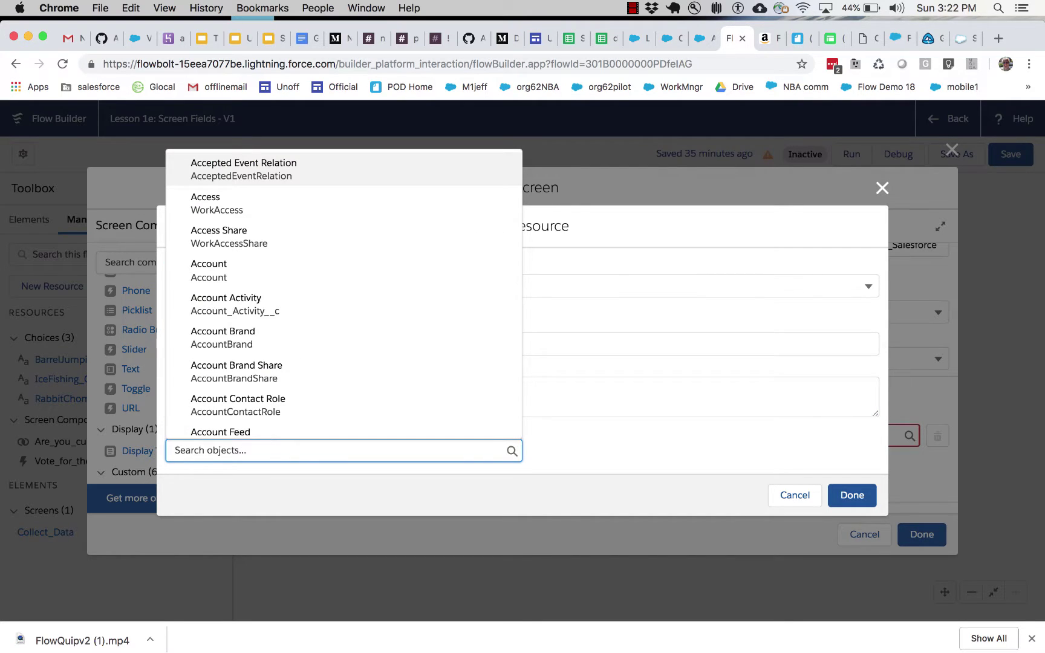
type("cont")
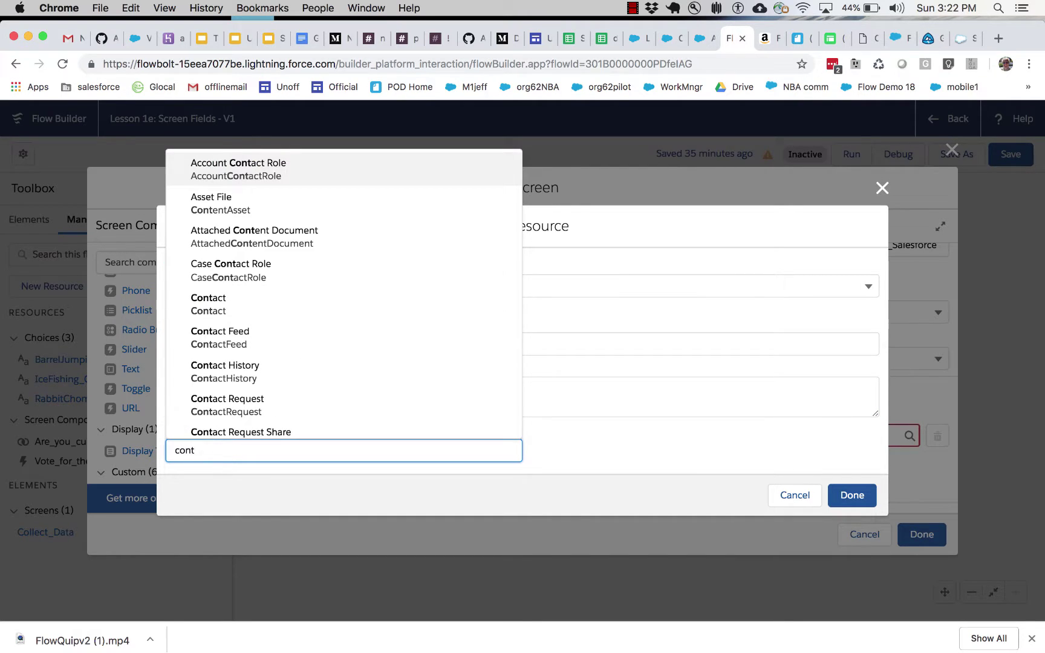
left_click(225, 305)
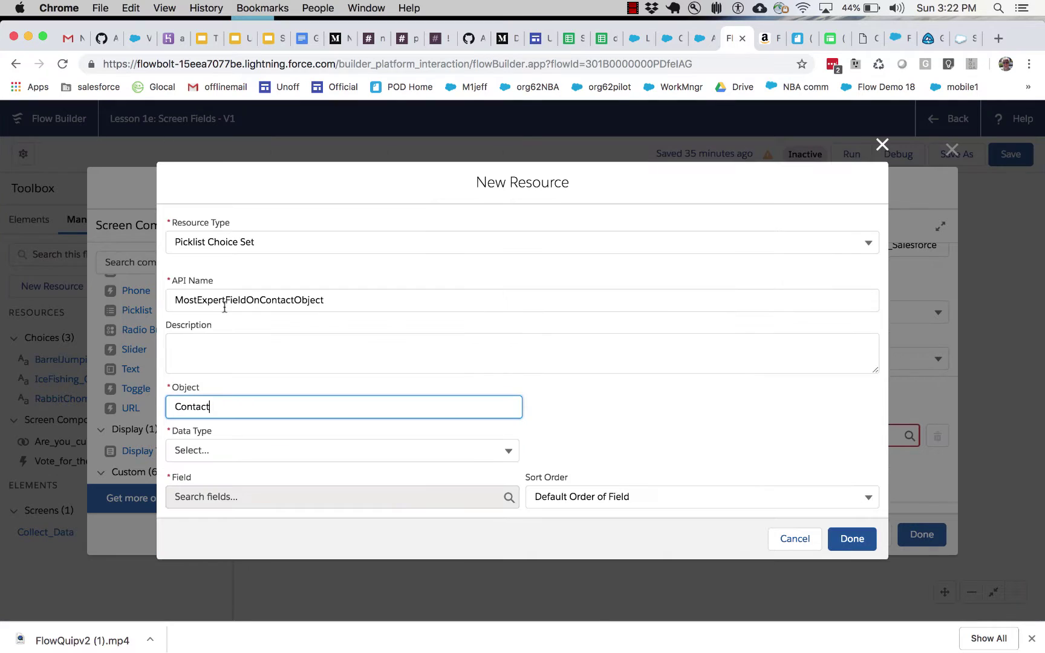
left_click(474, 447)
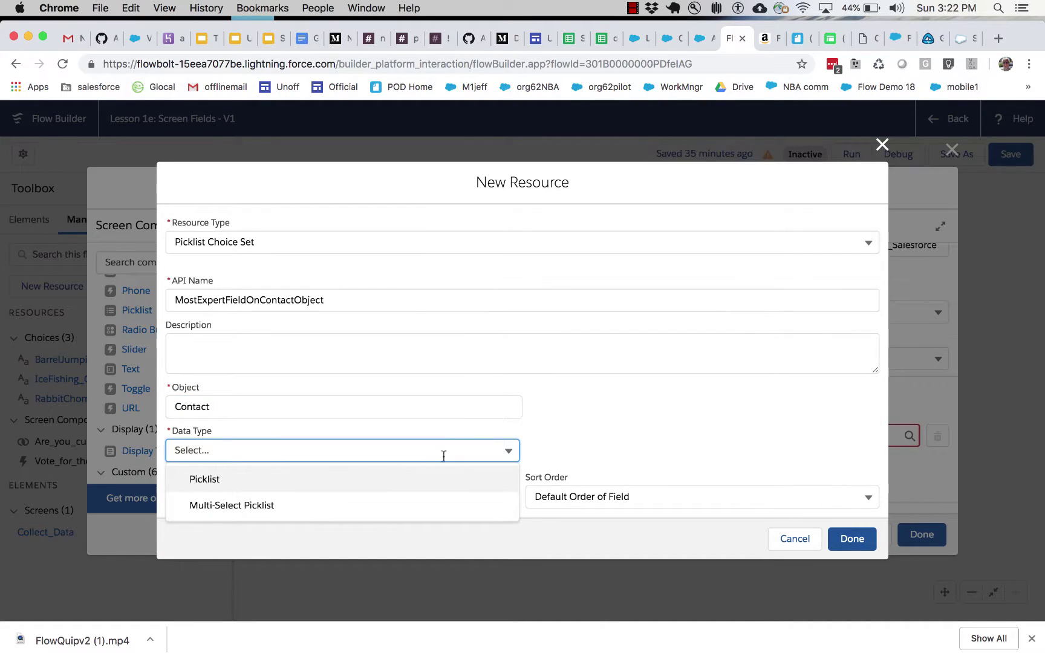
left_click(210, 482)
left_click(233, 497)
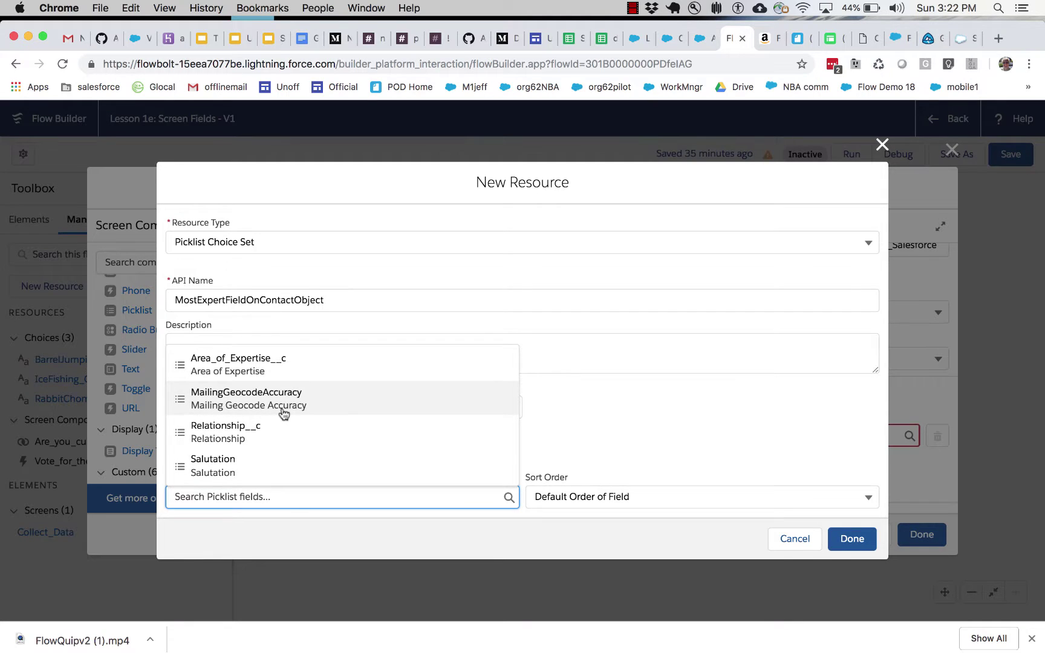
left_click(240, 361)
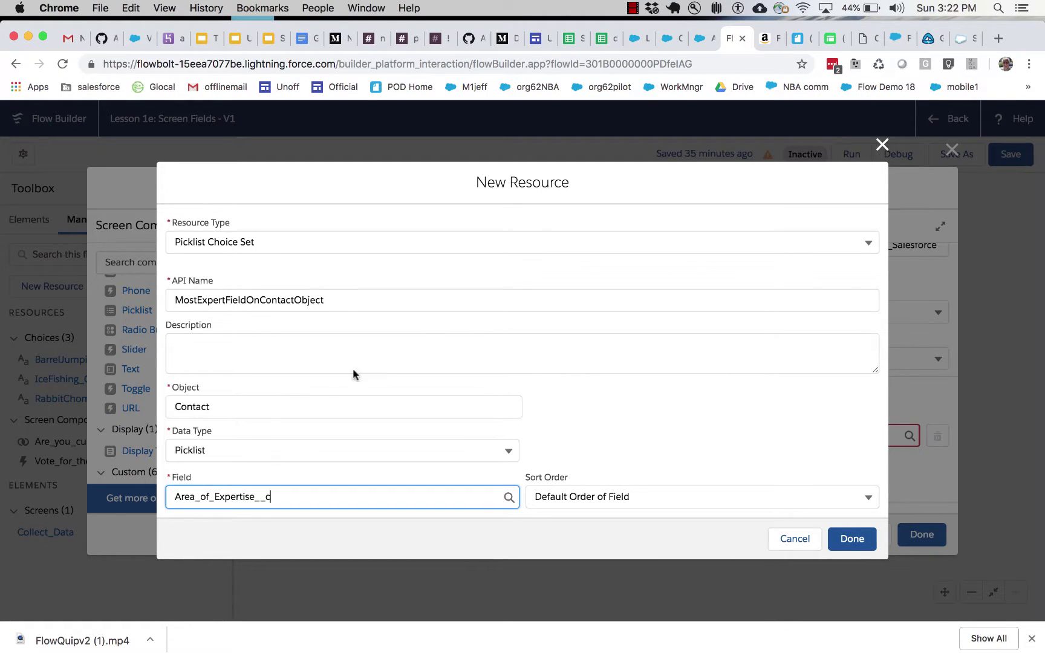
left_click(845, 545)
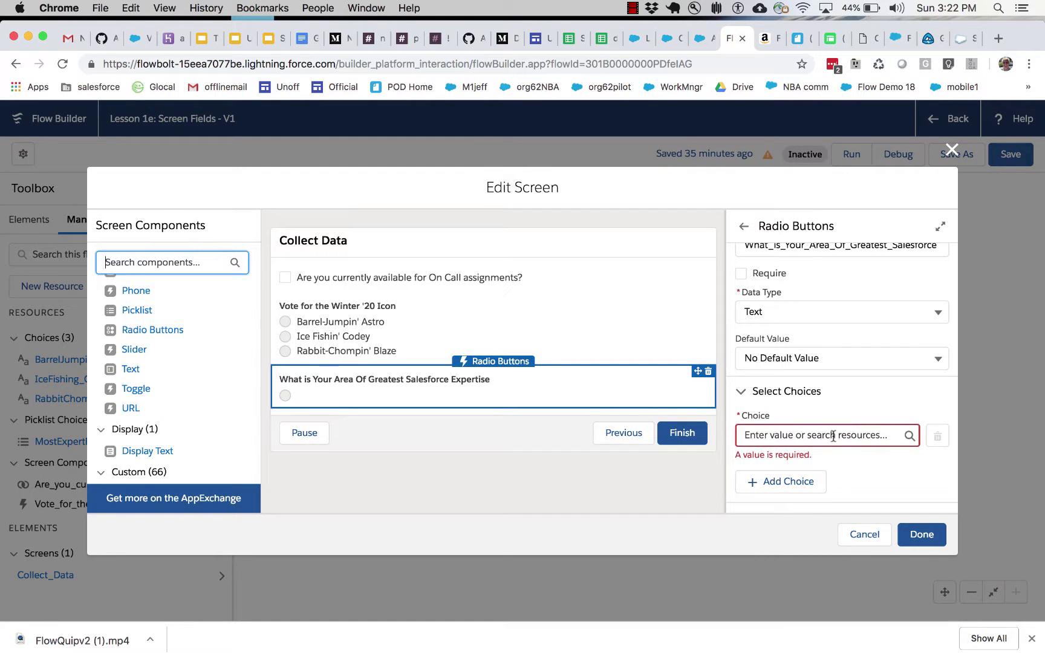
Assign MostExpertFieldOnContactObject as the expertise field's choice and finish editing the Collect Data screen.
left_click(833, 435)
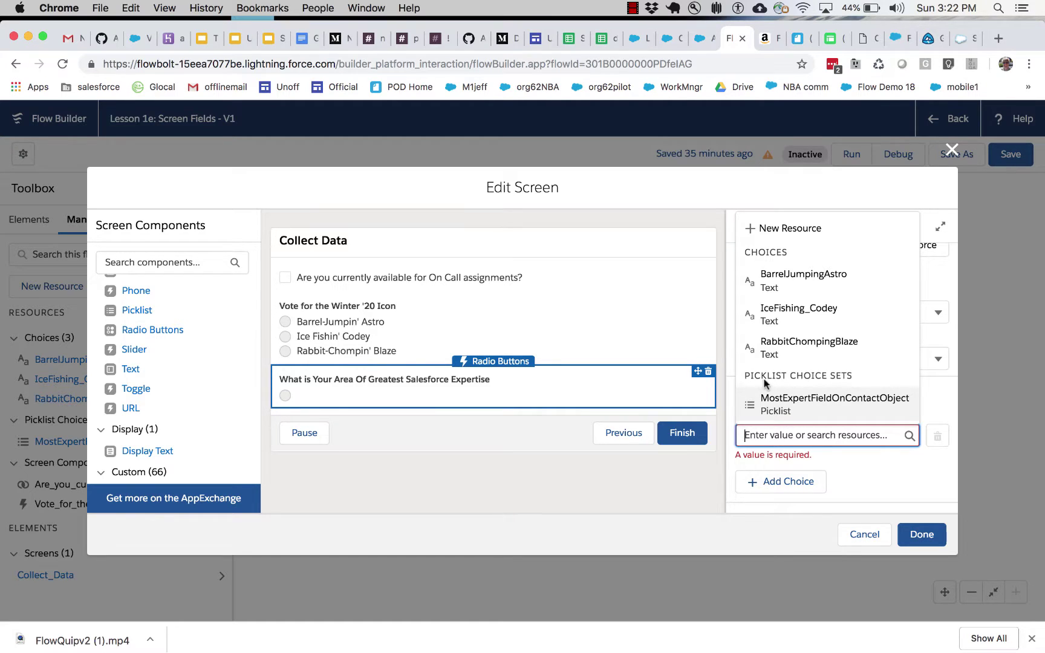
left_click(817, 404)
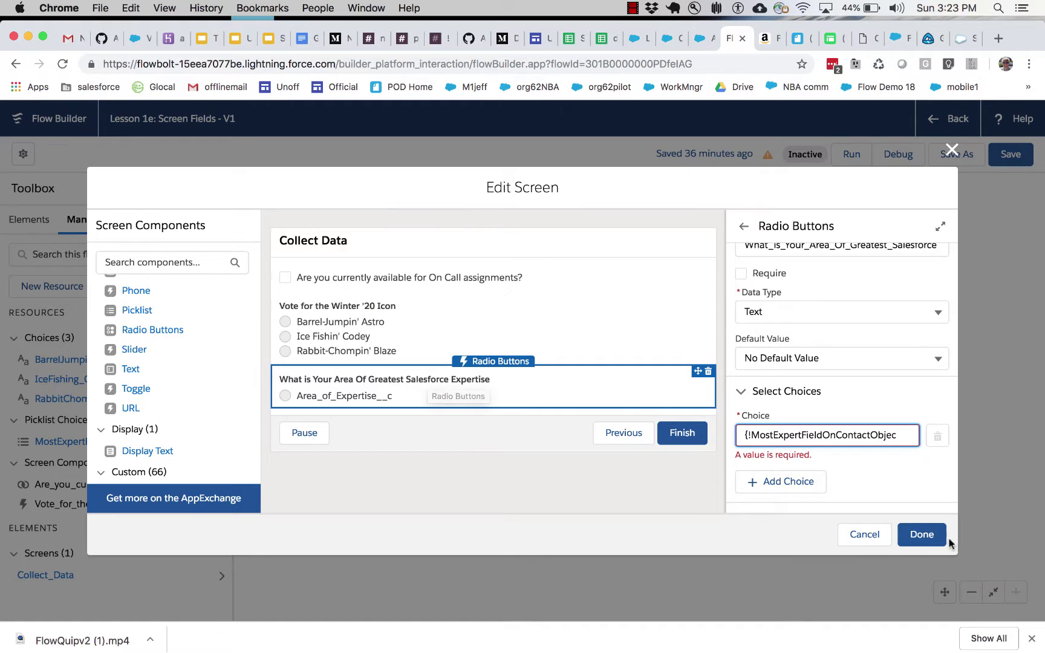
left_click(932, 541)
left_click(932, 541)
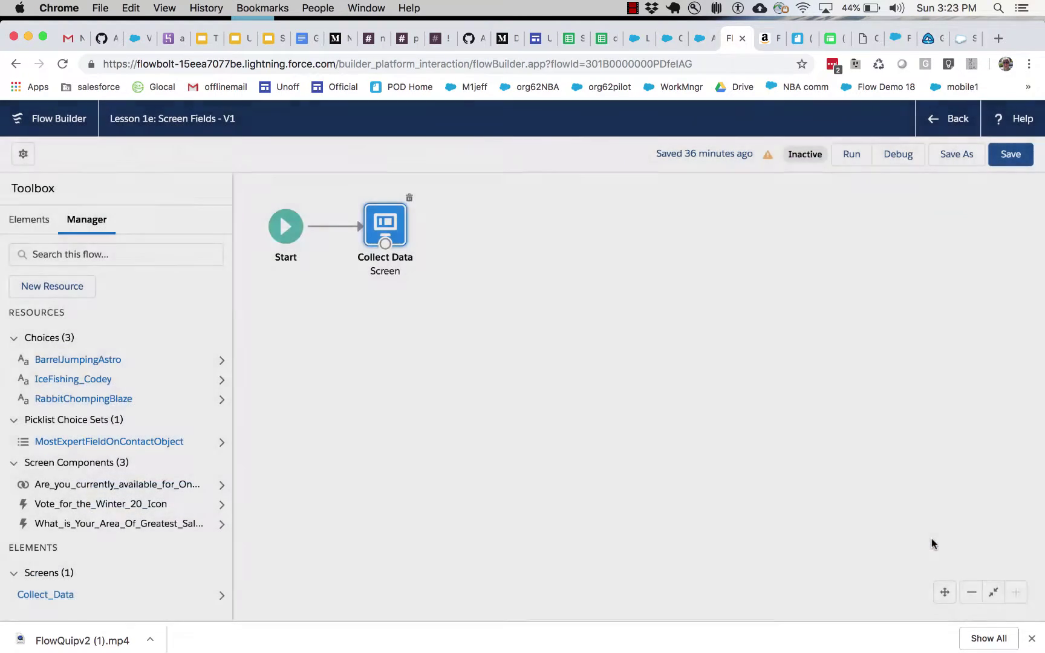
Save the flow, dismiss the issues list, and run the flow.
left_click(1004, 155)
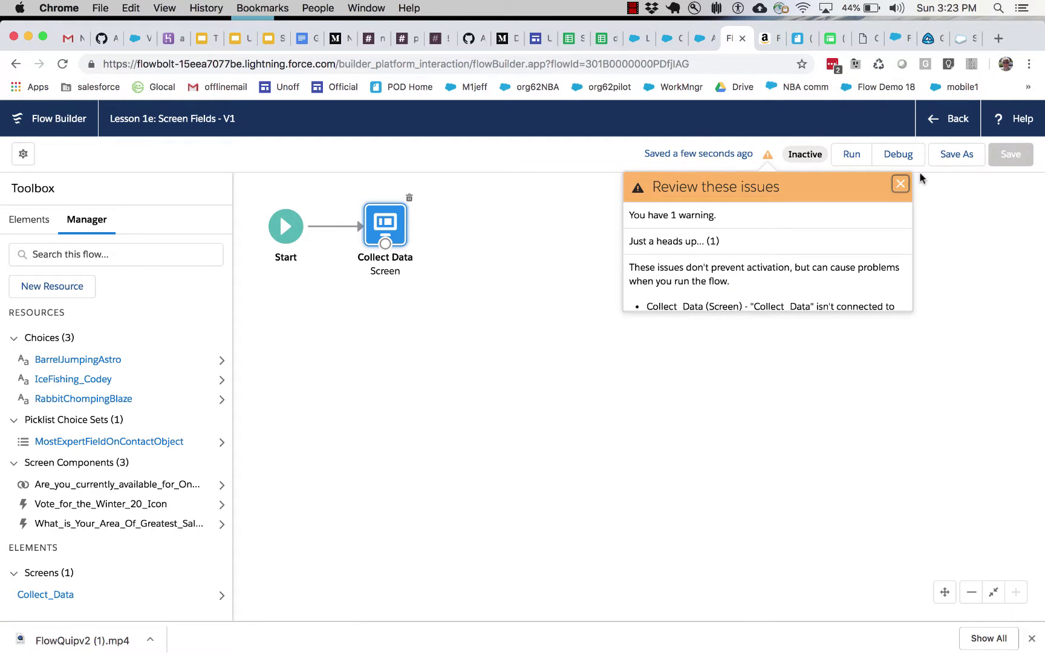
left_click(901, 187)
left_click(853, 156)
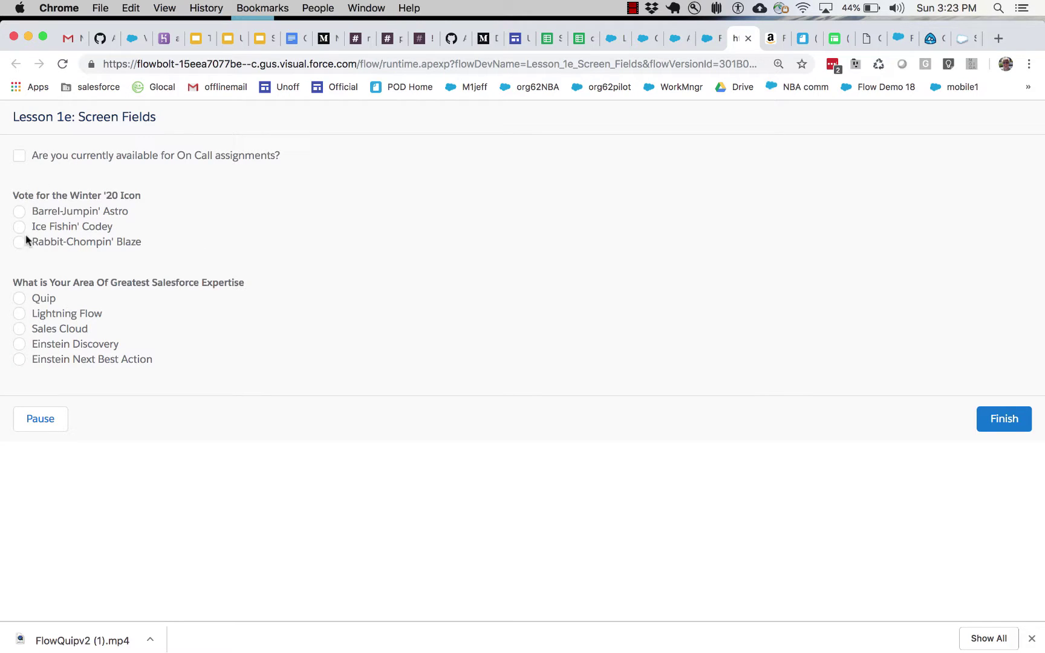
Test the running flow by checking the On Call availability box and choosing Ice Fishin' Codey and Sales Cloud.
left_click(19, 157)
left_click(18, 226)
left_click_drag(116, 227, 30, 228)
left_click_drag(32, 299, 149, 362)
left_click(151, 361)
left_click(15, 329)
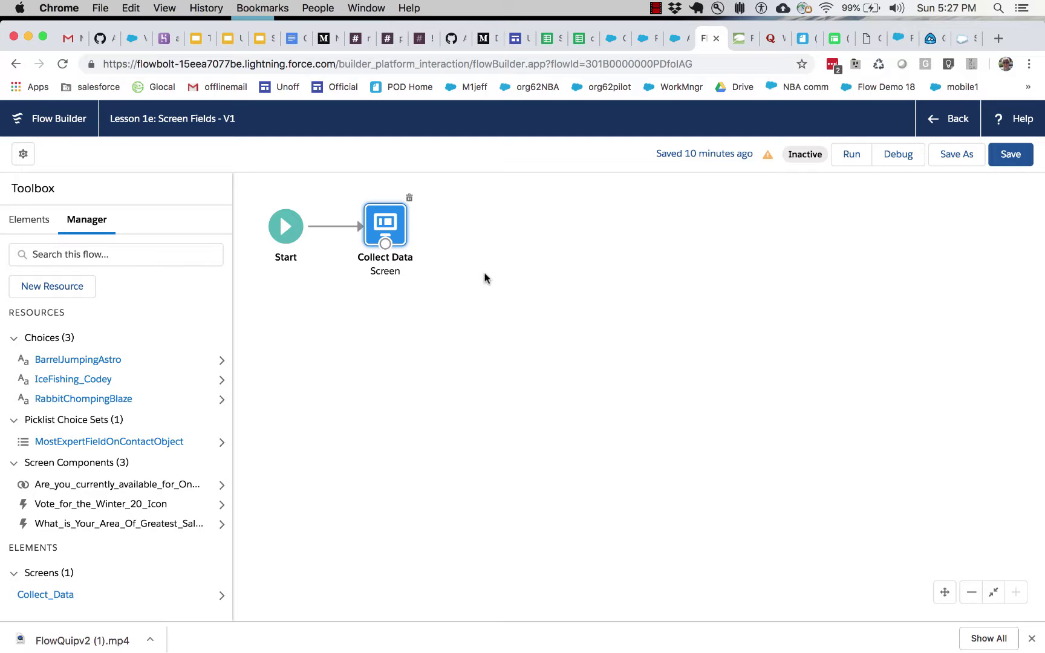
Review the Collect Data screen in the flow, close it without changes, and switch to the Bright Bank All Assets list.
double_click(390, 230)
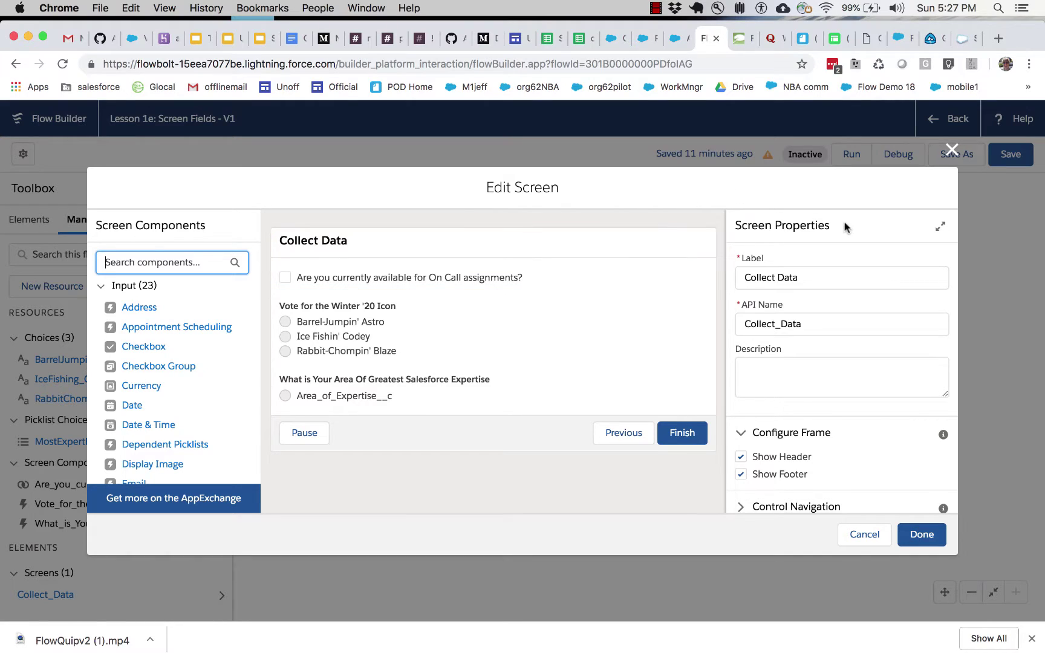
left_click(872, 538)
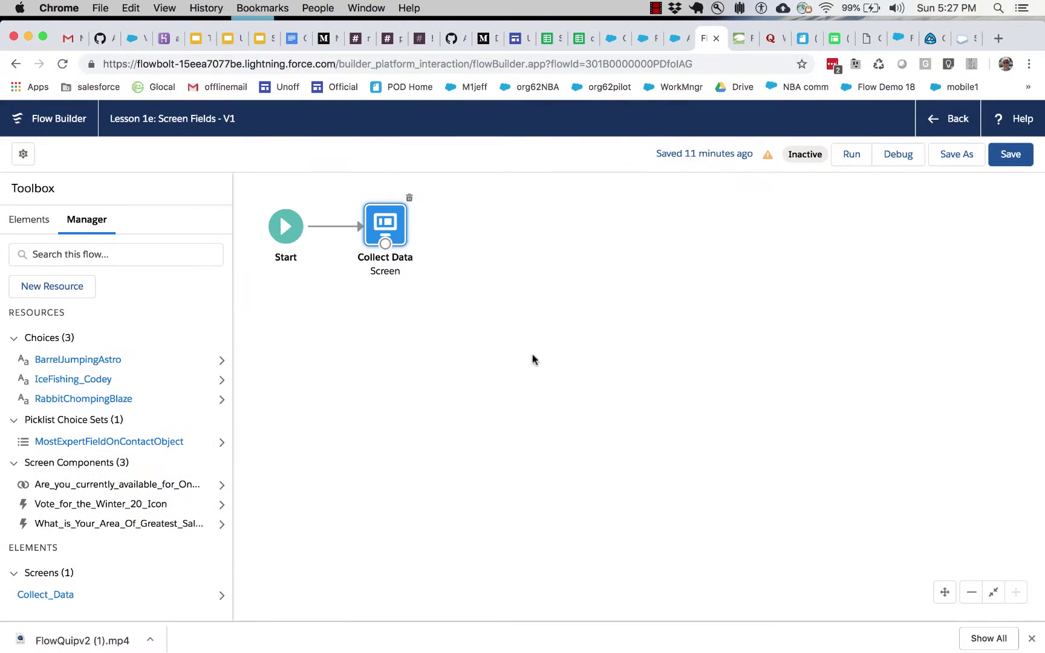
left_click(674, 39)
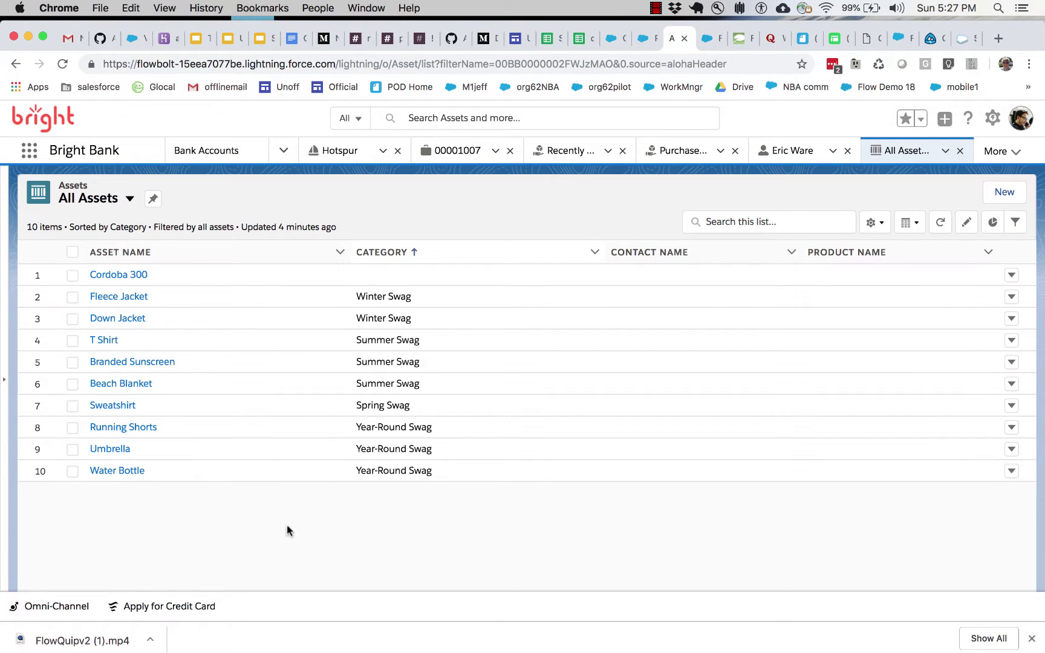
Review the Down Jacket asset's details, return to the flow, and look over the Collect Data screen without changes.
left_click(140, 319)
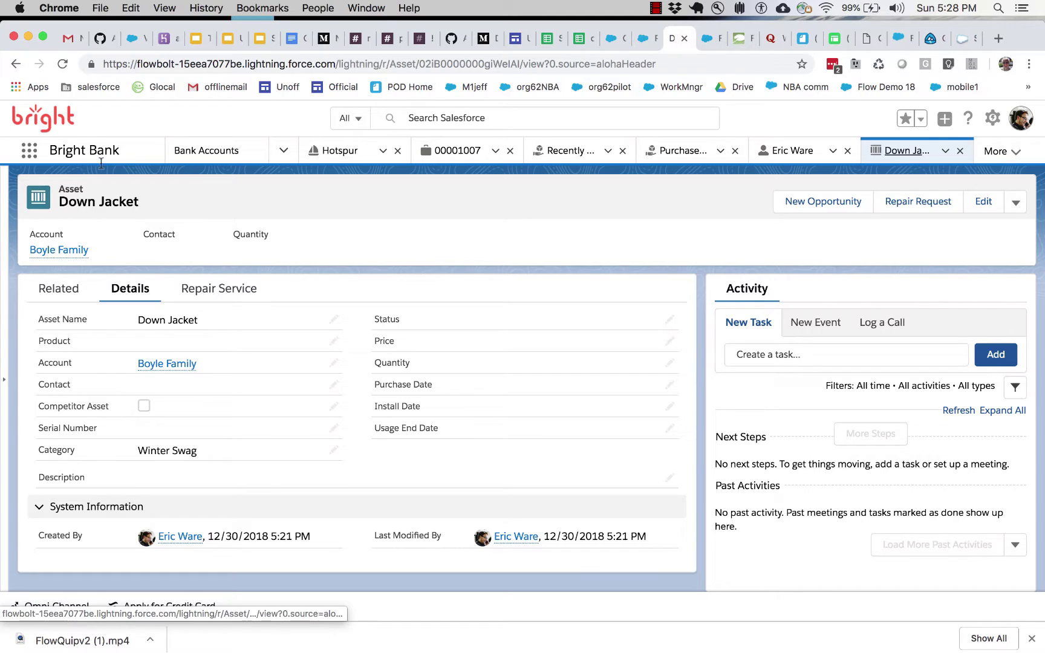
left_click(16, 62)
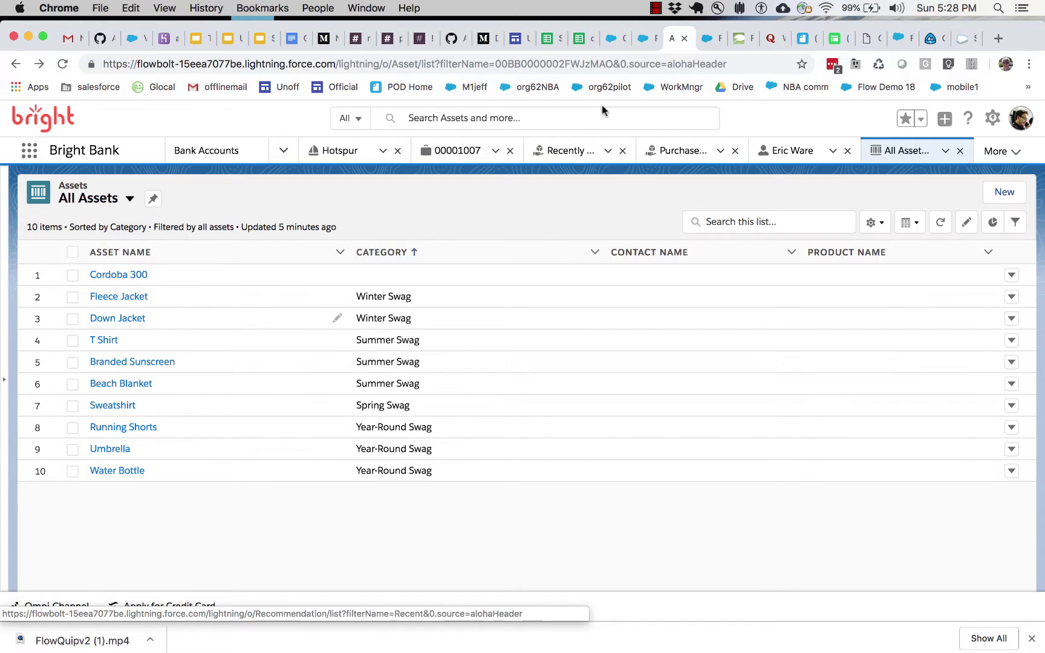
left_click(639, 47)
left_click(619, 48)
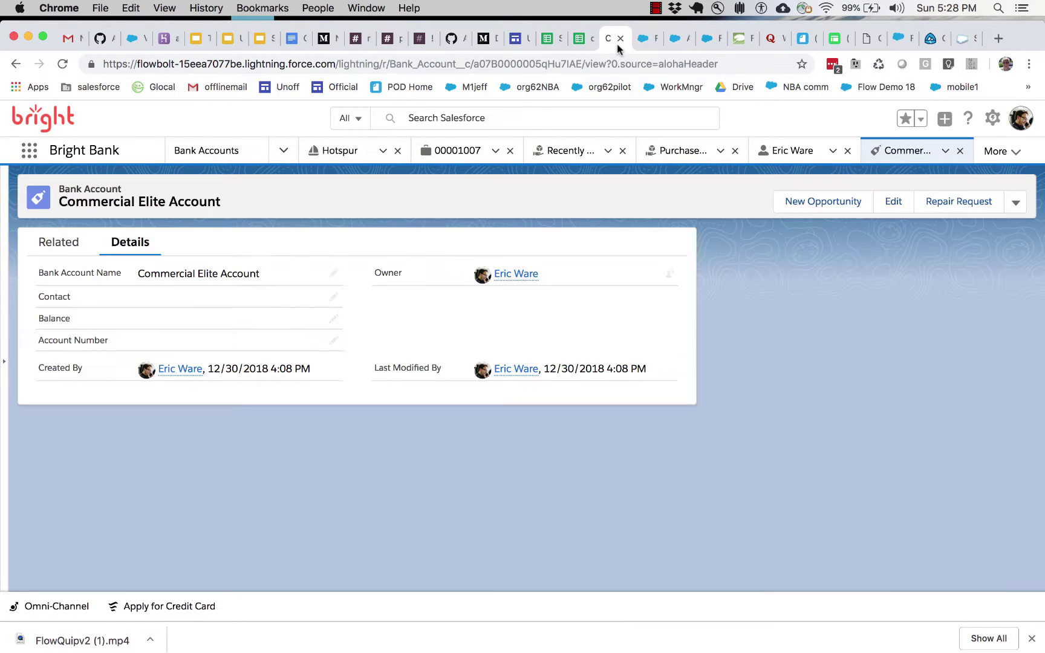
left_click(700, 40)
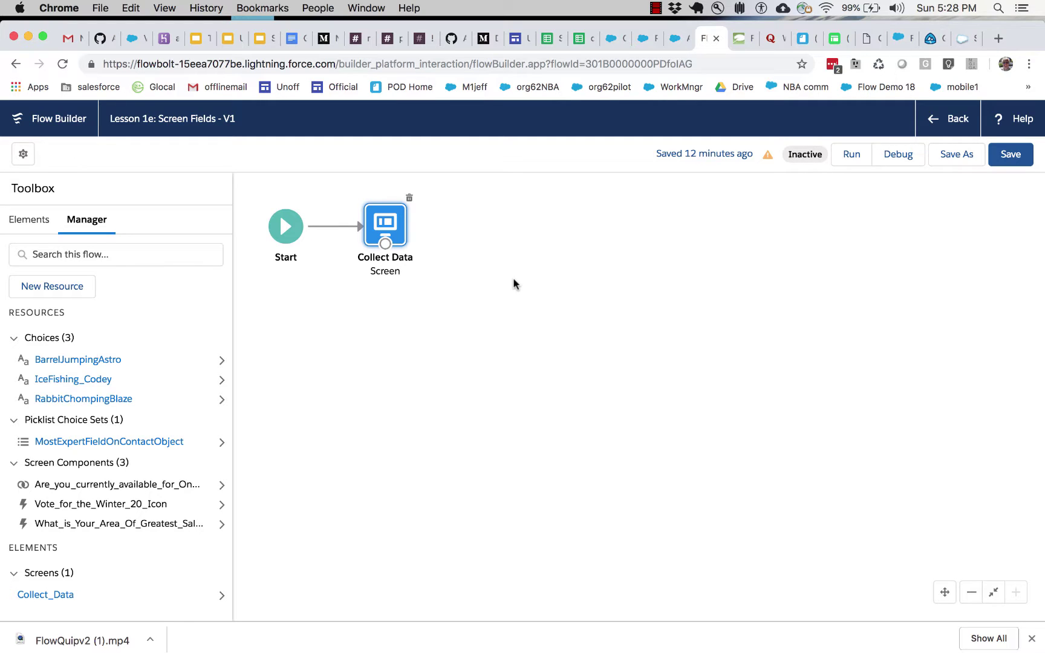
double_click(374, 221)
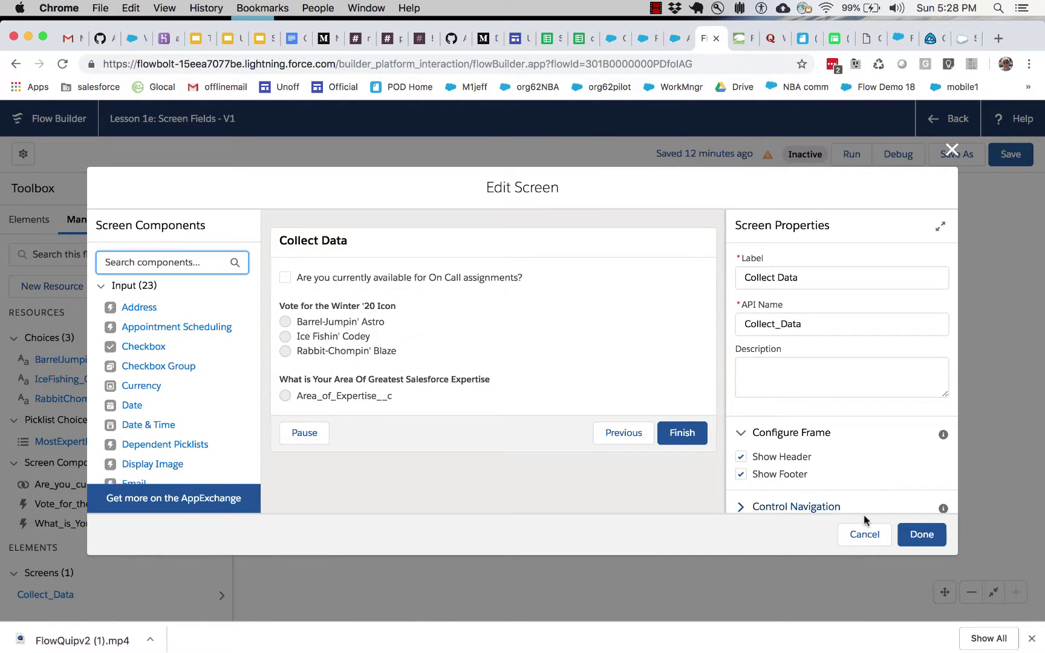
left_click(865, 534)
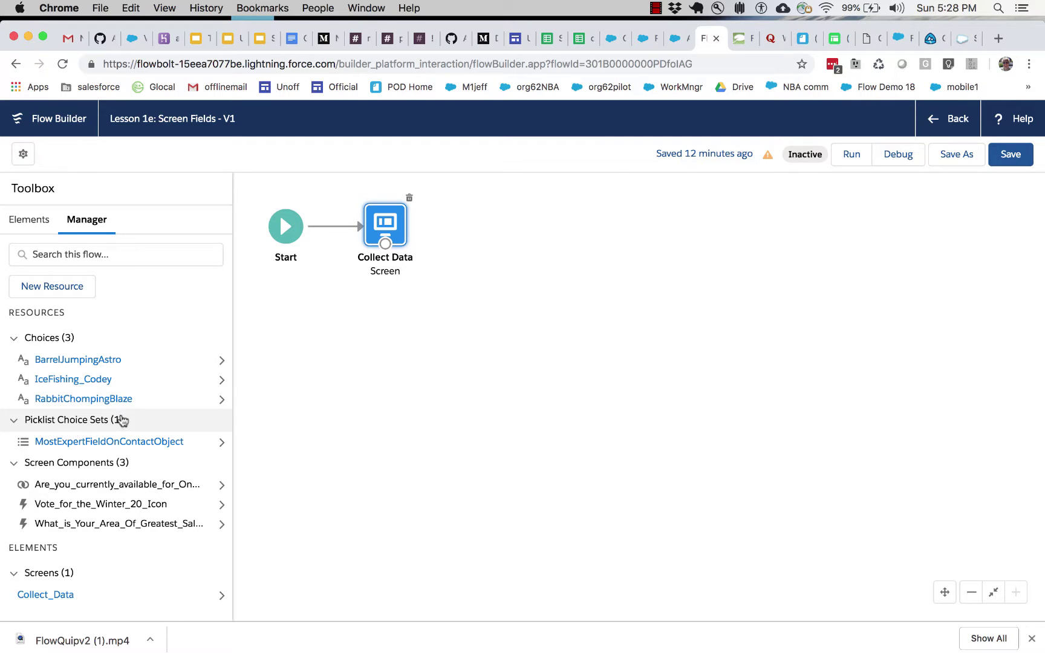
Create a record choice set resource named SummerSwag with the description "These are the Assets that have the Category of 'Summer Swag'.".
left_click(65, 286)
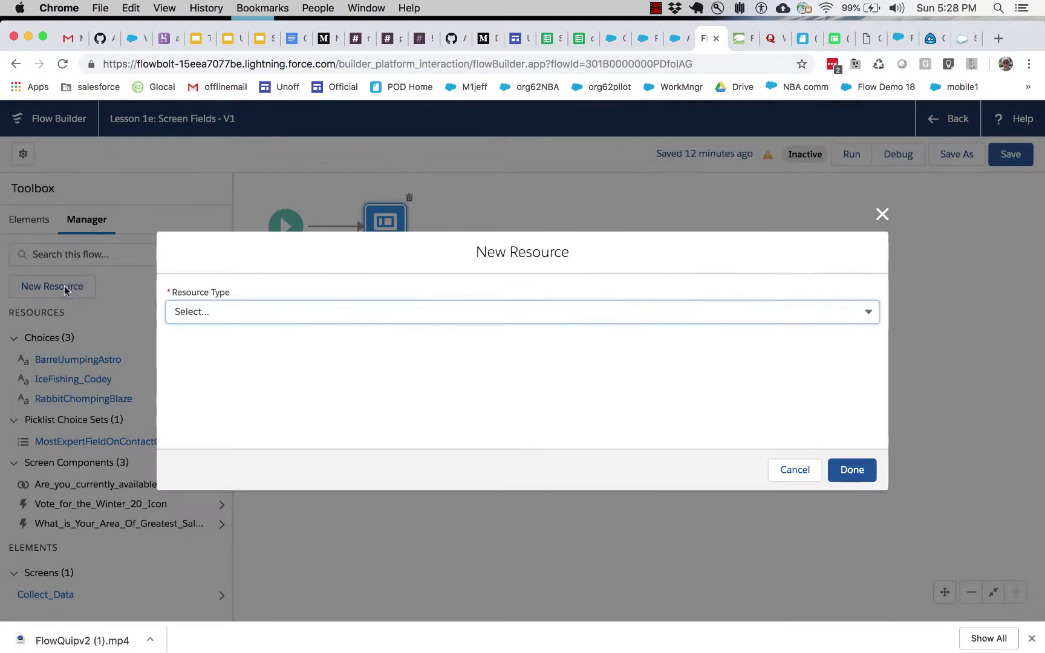
left_click(226, 313)
left_click(247, 470)
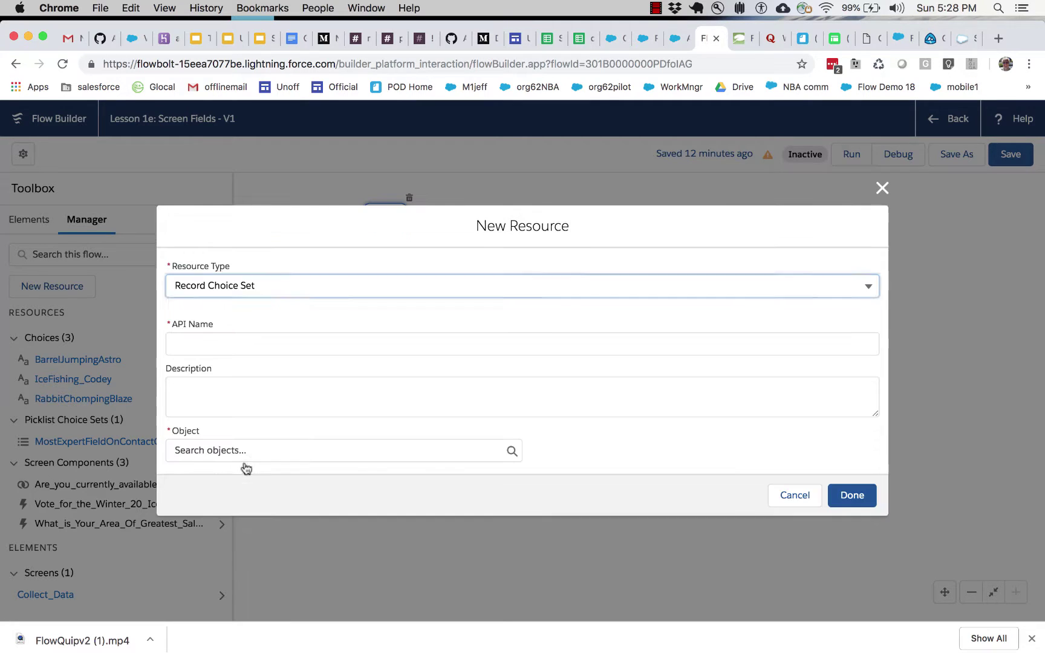
left_click(253, 349)
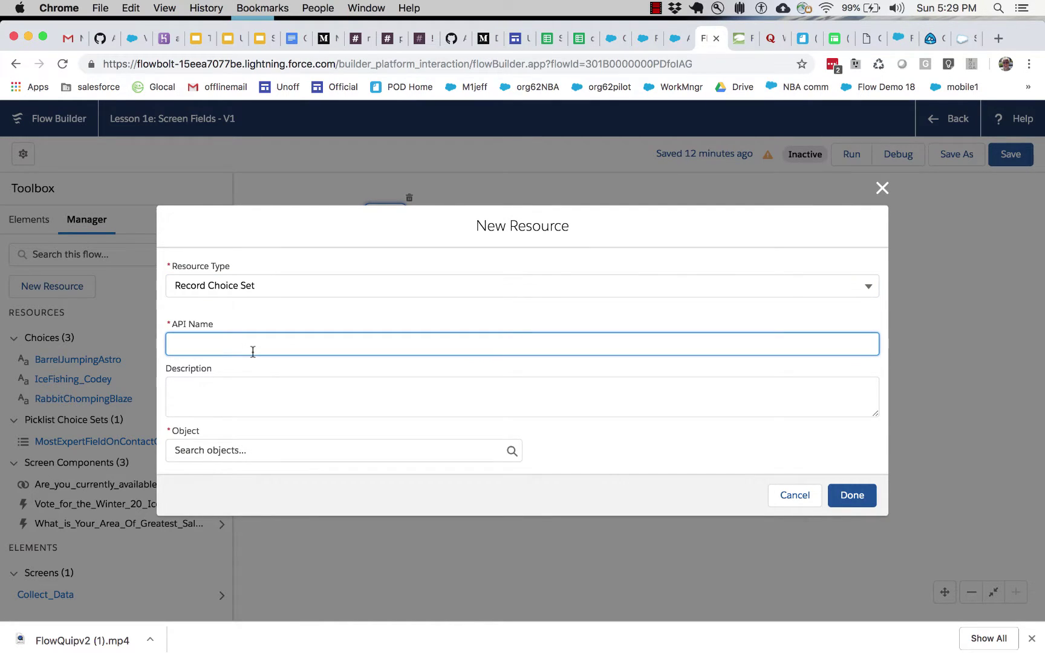
type("Summer Swg")
left_click(367, 401)
type("These are the Assets that have the category")
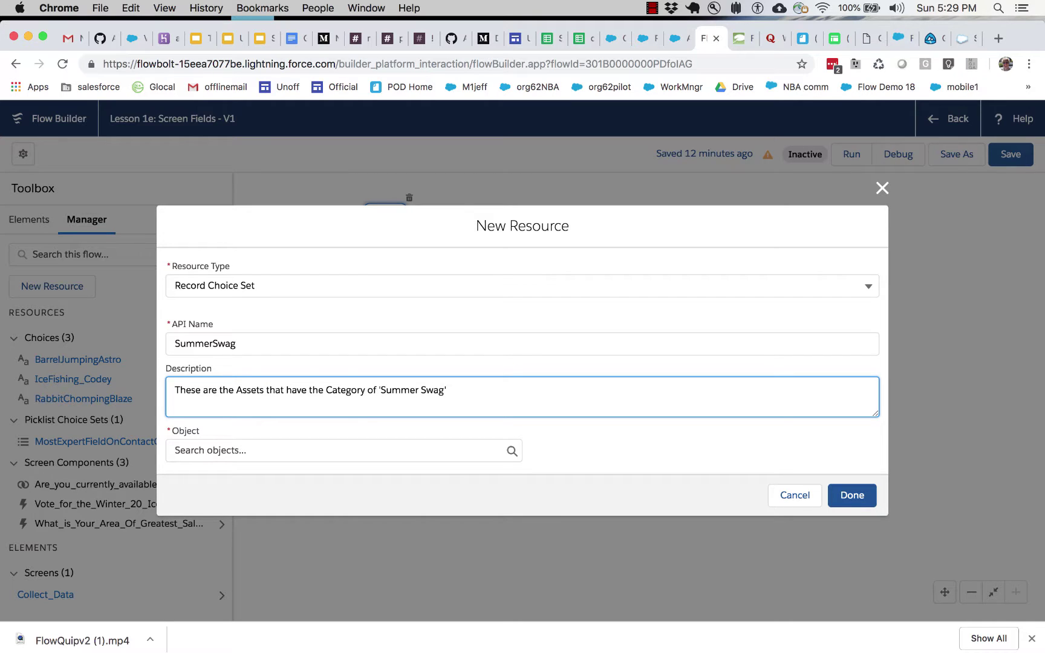
Choose Asset as the object for the SummerSwag record choice set.
left_click(364, 452)
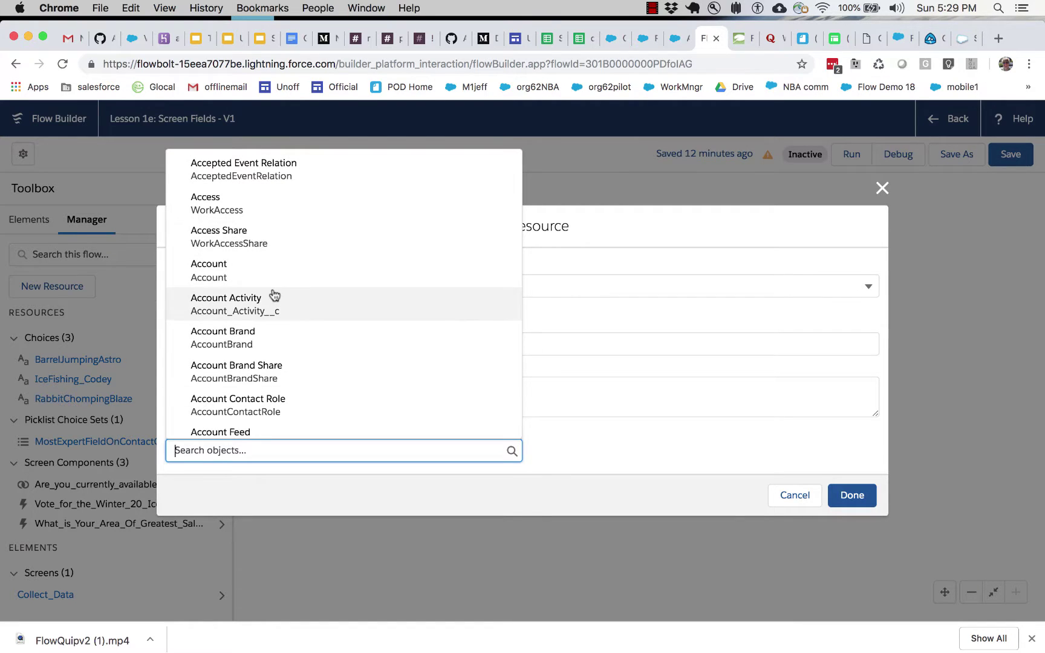
scroll(272, 294, "down", 2)
scroll(273, 295, "down", 12)
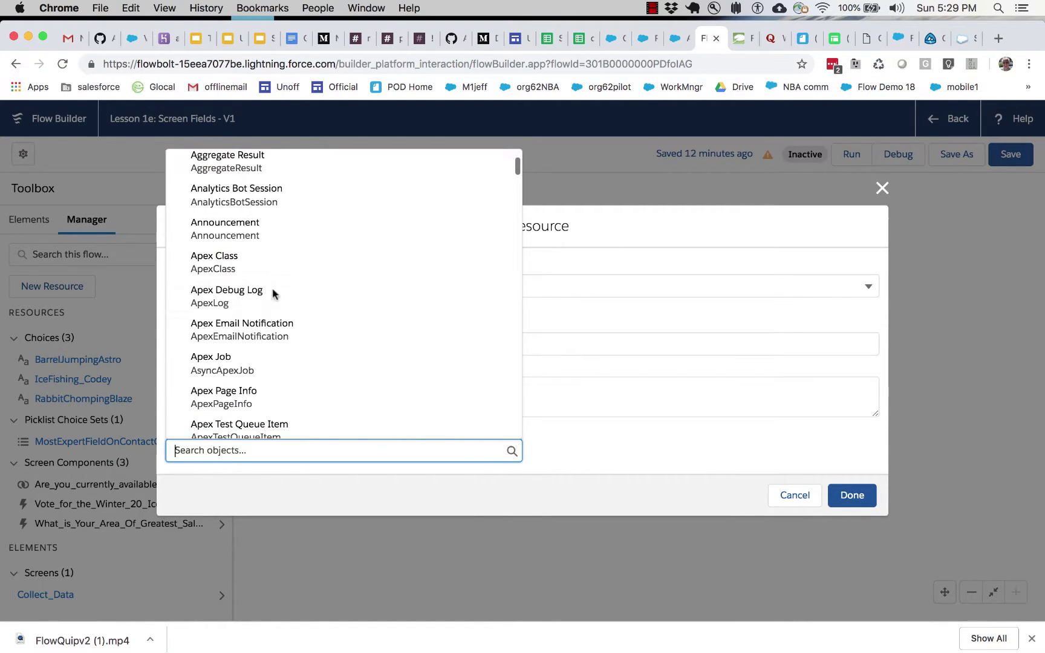
scroll(274, 294, "down", 12)
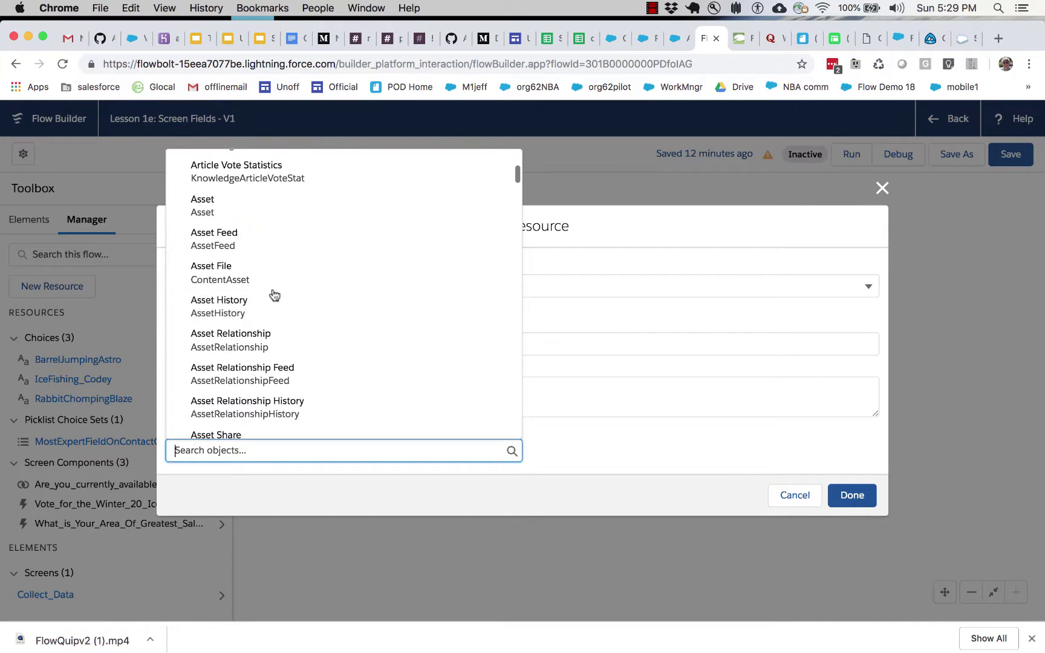
left_click(225, 209)
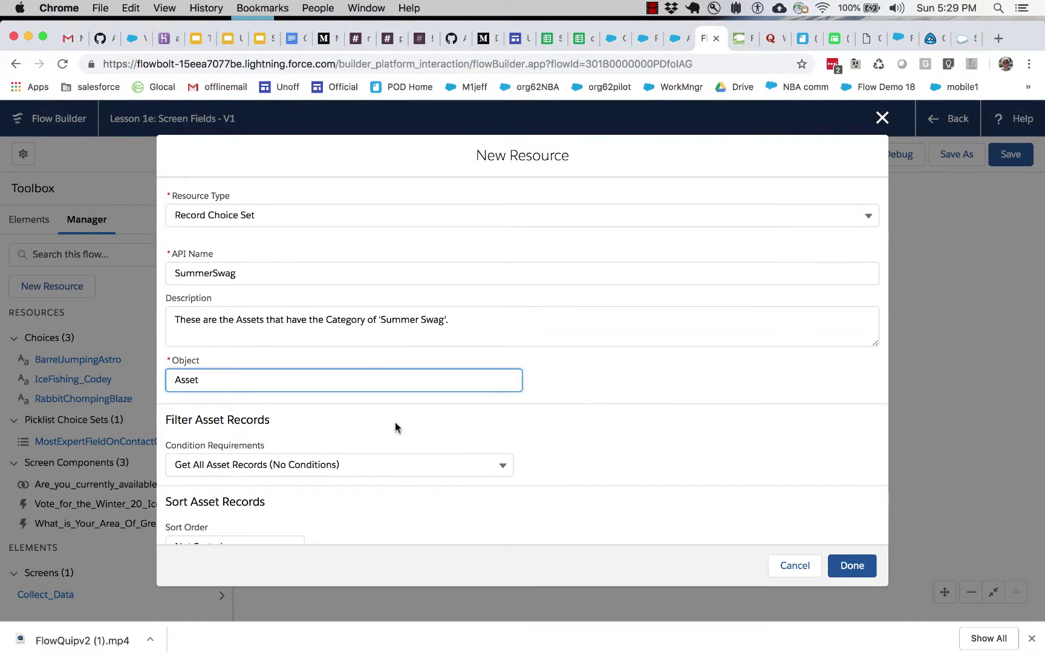
Filter the asset records on the condition that Category__c equals Summer Swag.
left_click(385, 462)
left_click(364, 522)
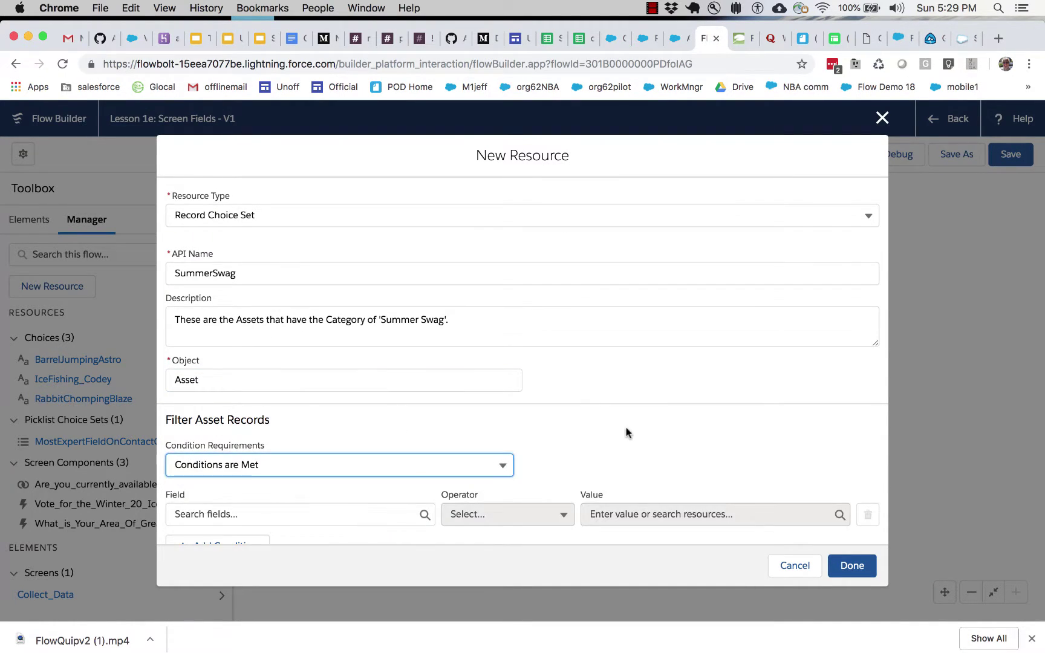
scroll(627, 432, "down", 3)
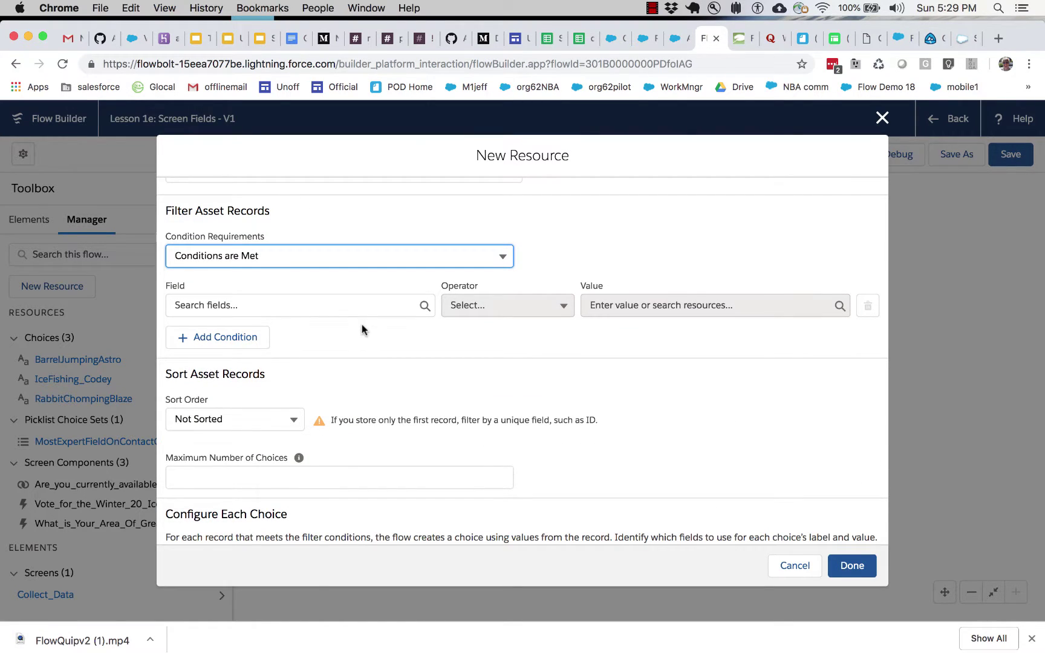
left_click(347, 307)
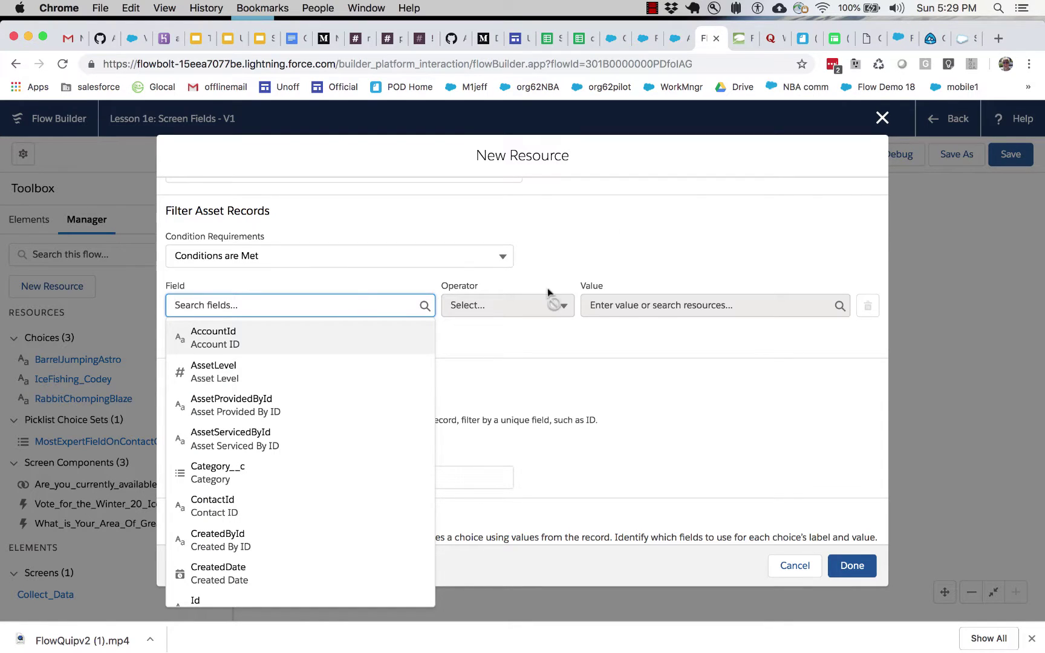
left_click(339, 471)
left_click(506, 306)
left_click(504, 334)
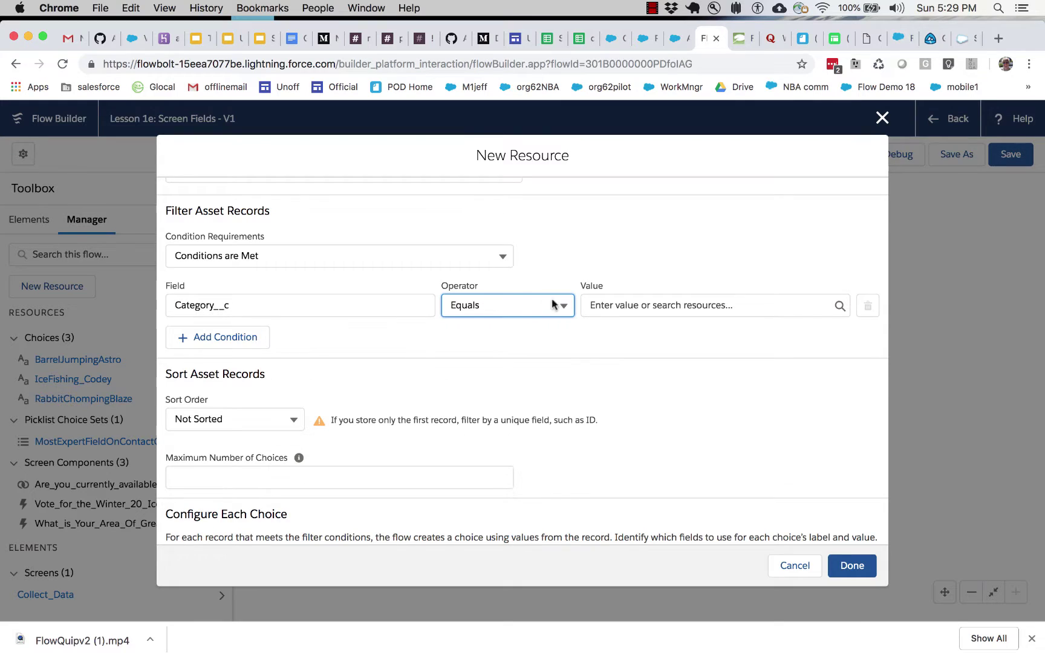
left_click(625, 306)
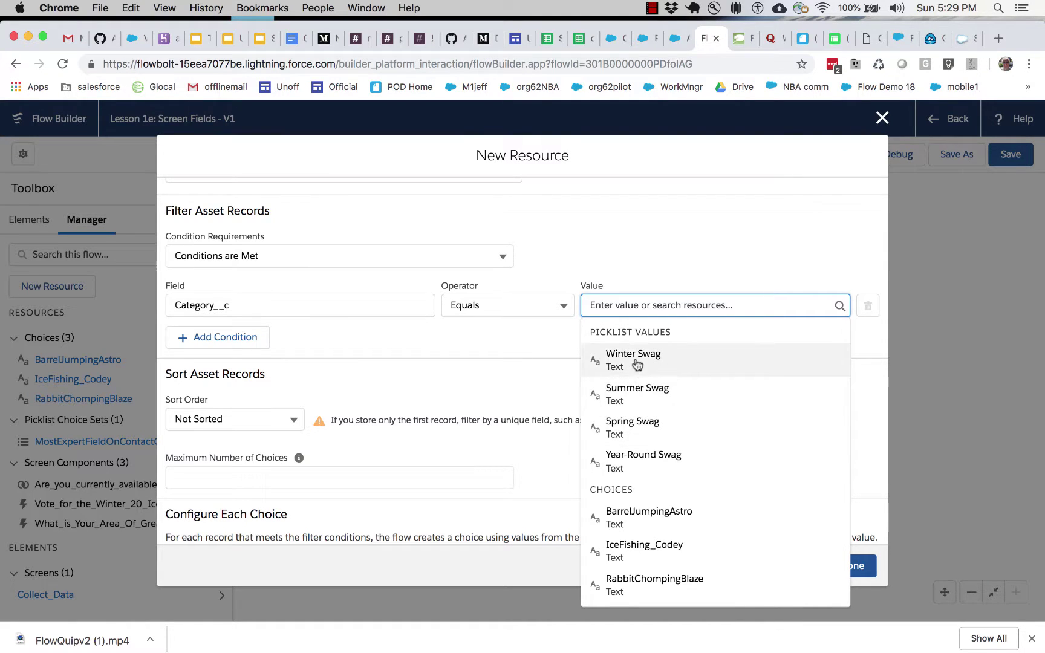
left_click(653, 399)
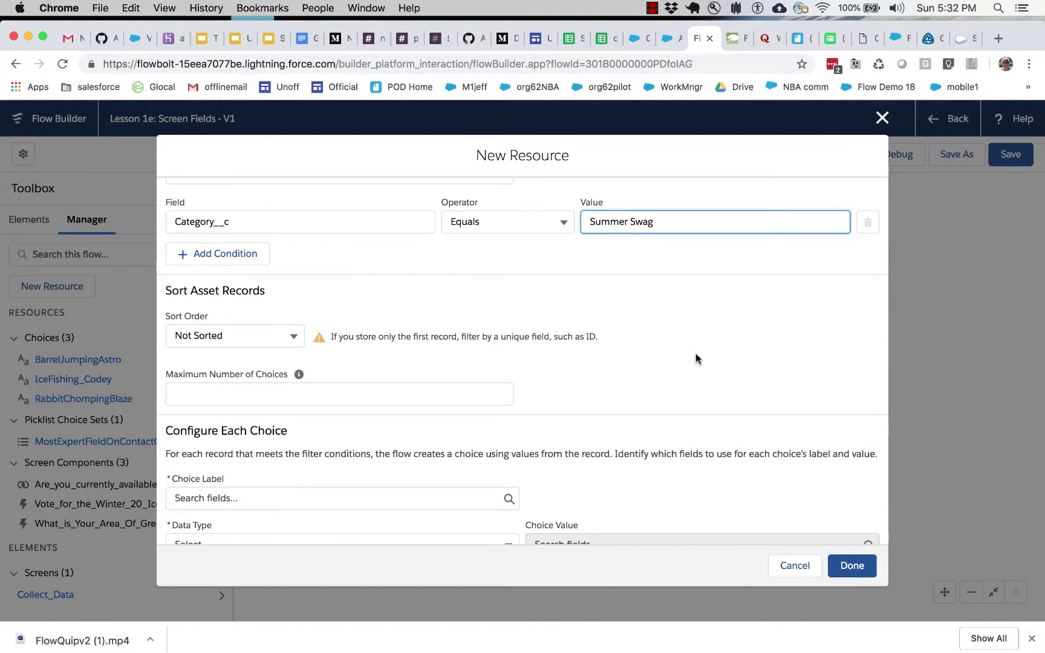
Use the asset's Name field as the choice label for each record.
scroll(696, 357, "down", 5)
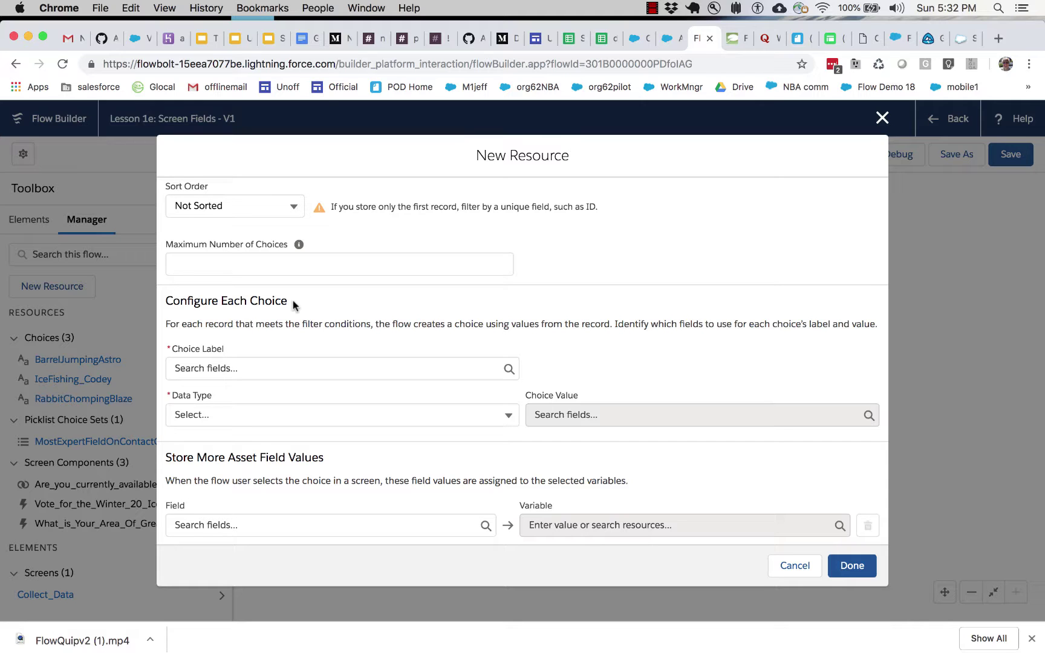
left_click(224, 369)
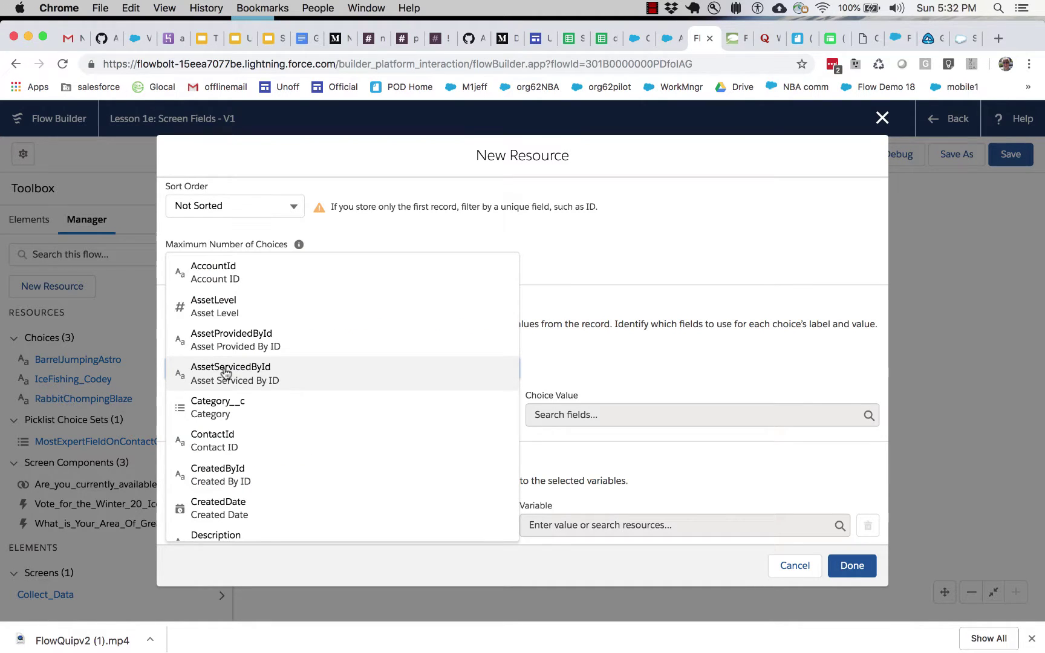
scroll(251, 420, "down", 5)
scroll(251, 419, "down", 6)
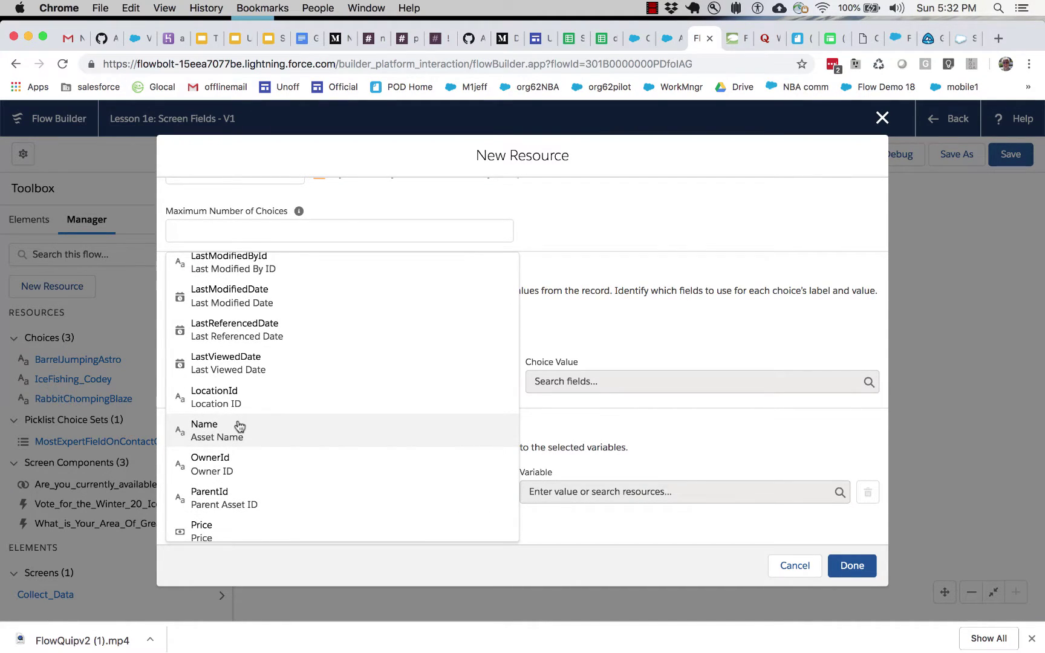
left_click(240, 426)
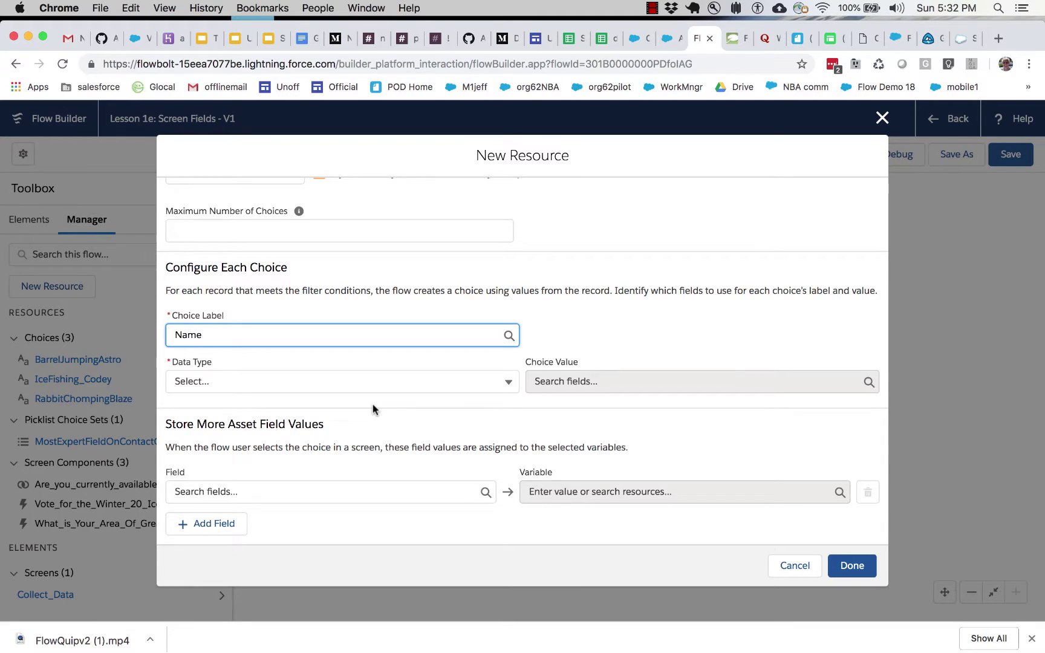
Consult the All Assets list and try Description as the choice label before restoring Name.
left_click(663, 42)
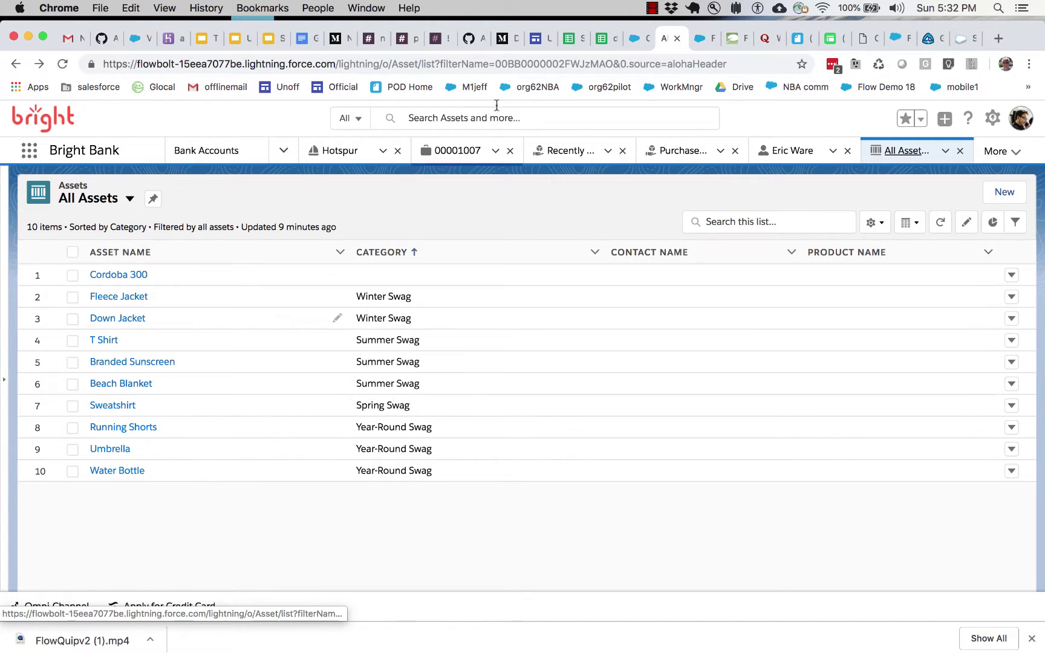
left_click(635, 38)
scroll(242, 444, "down", 3)
scroll(241, 447, "down", 2)
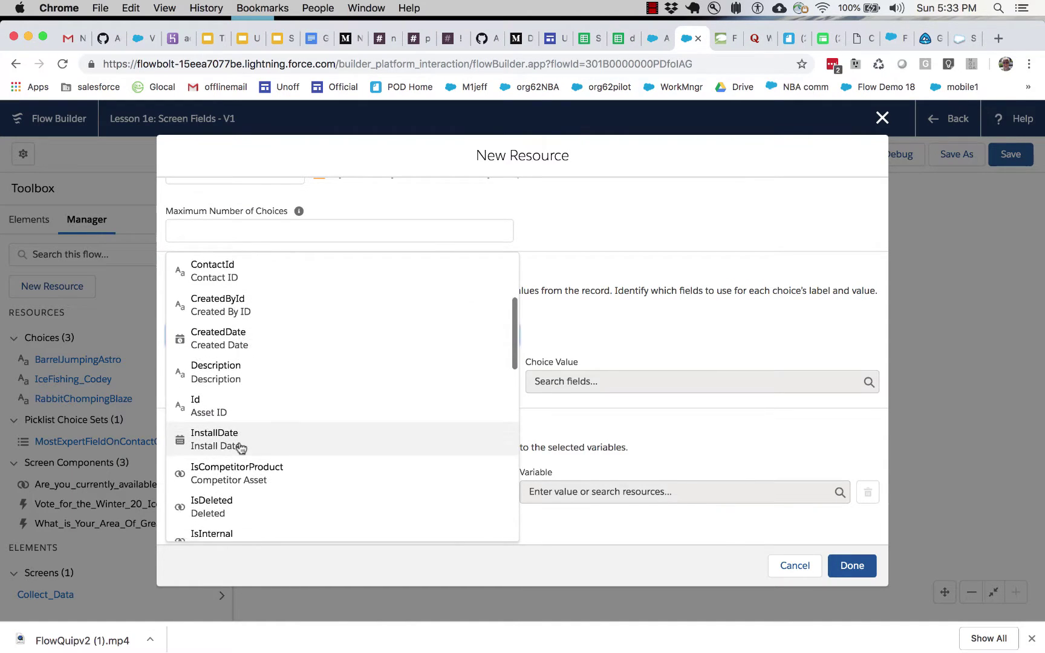
left_click(248, 360)
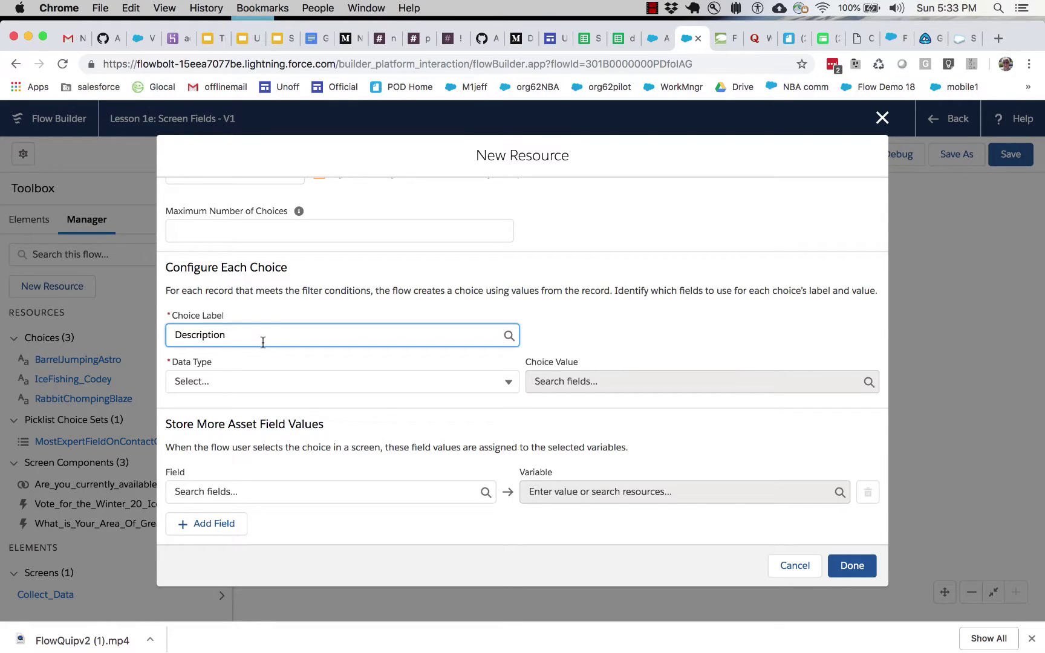
left_click_drag(258, 342, 169, 334)
type("Name")
left_click(202, 363)
Check the All Assets list again and set the data type of each choice to Text.
left_click(289, 383)
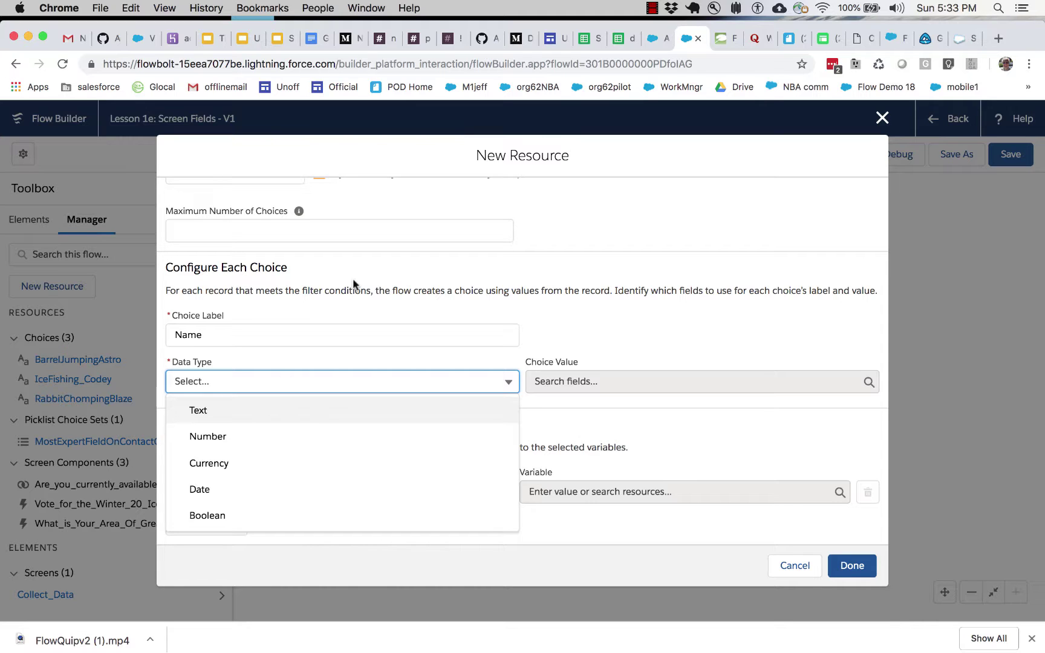
left_click(657, 41)
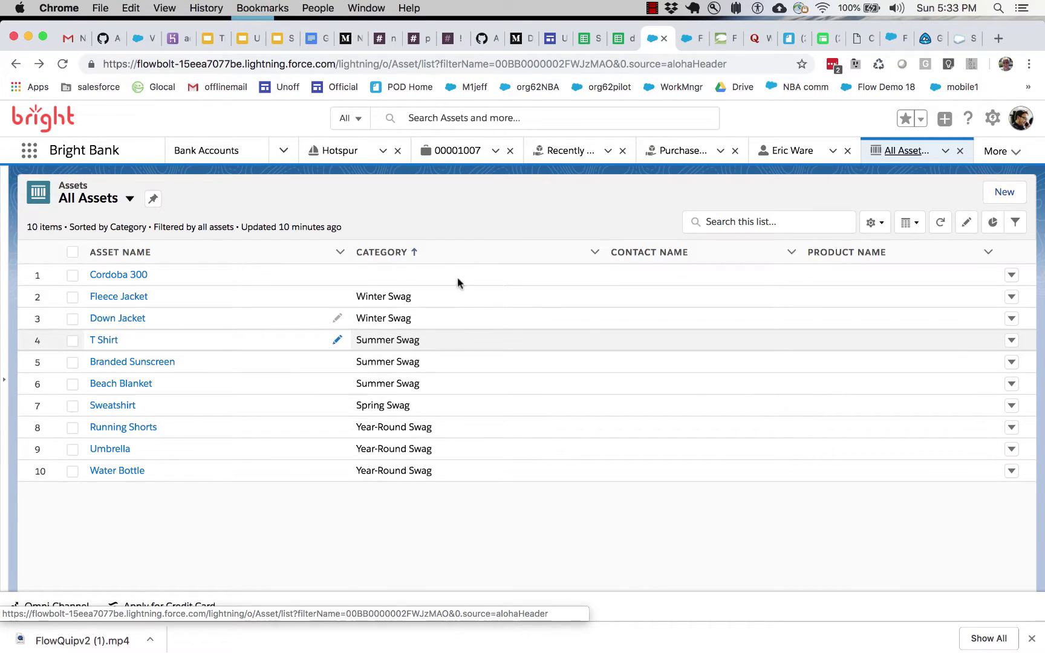
left_click(687, 39)
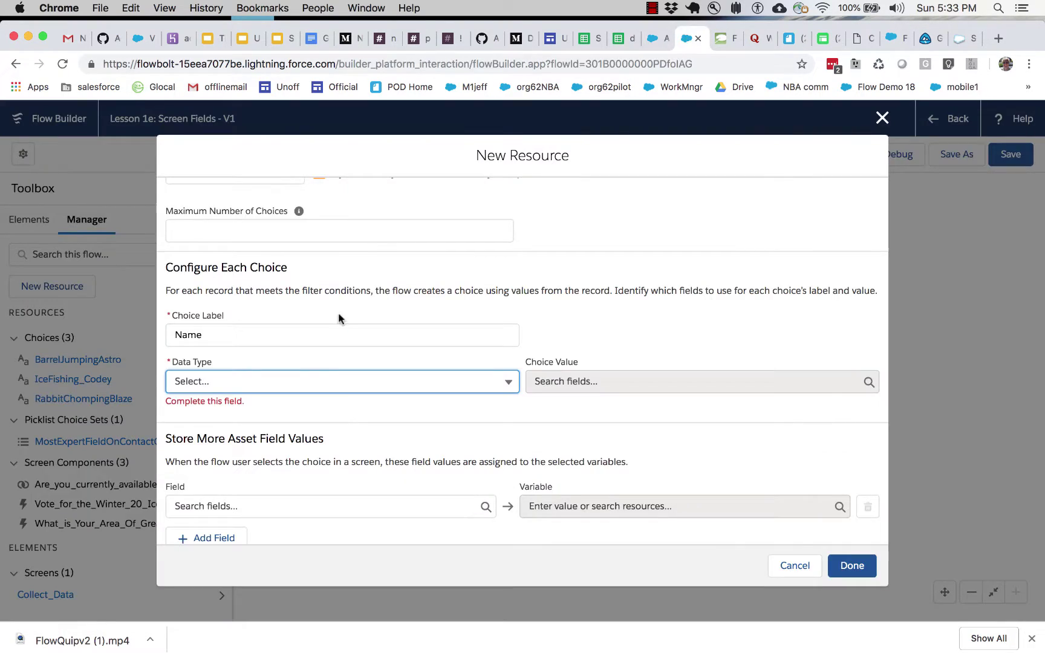
left_click(328, 378)
left_click(287, 416)
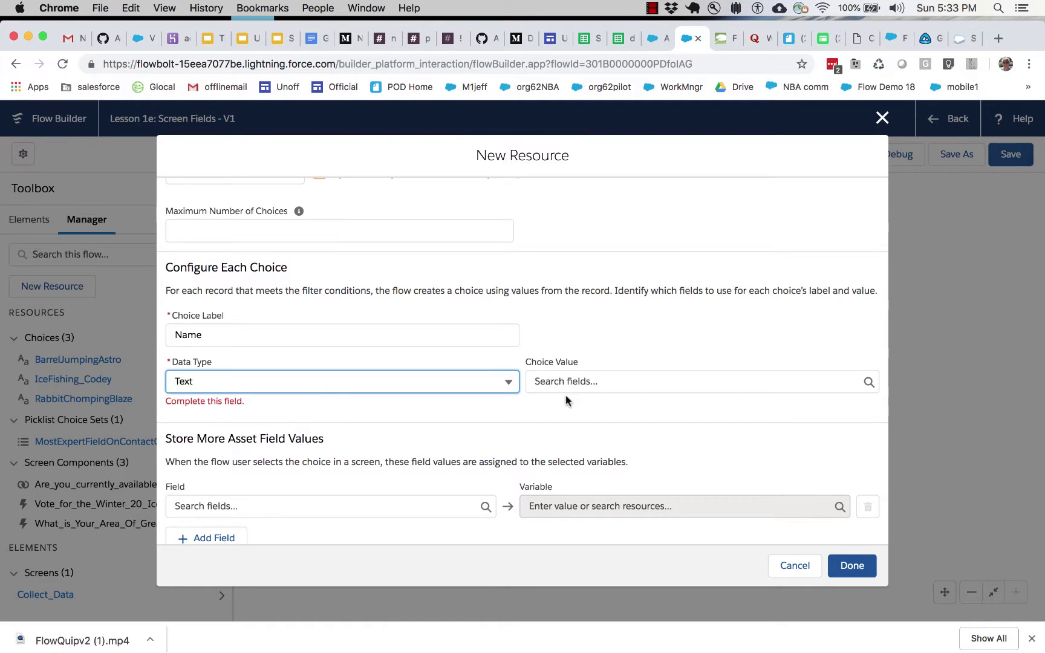
Set the choice value to the asset's Name field, finish the SummerSwag record choice set, and save the flow.
left_click(600, 381)
scroll(602, 384, "down", 5)
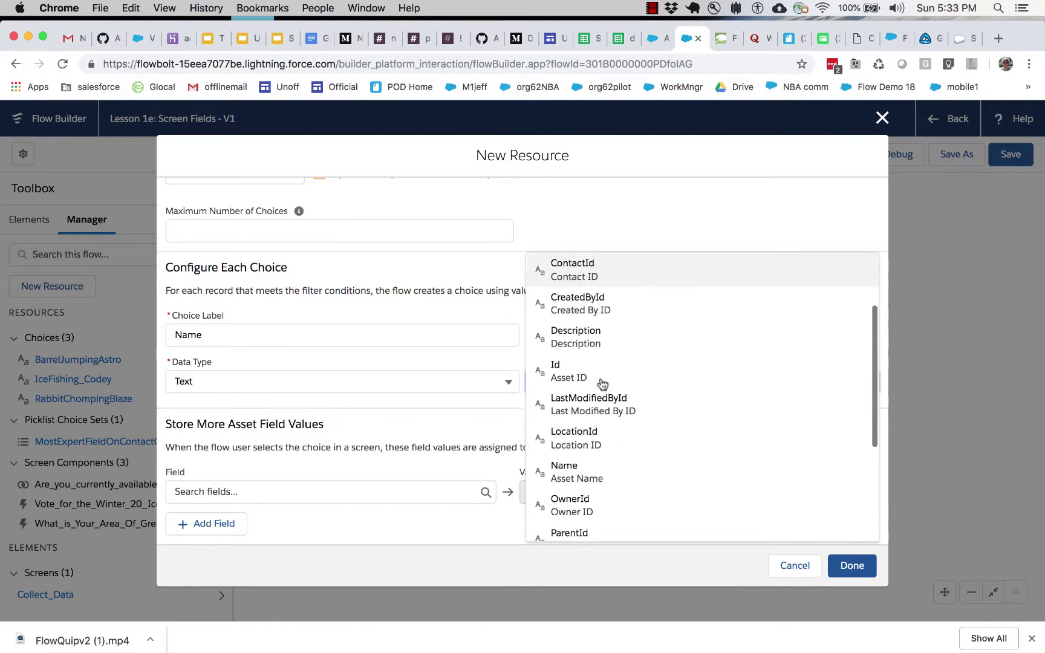
left_click(593, 353)
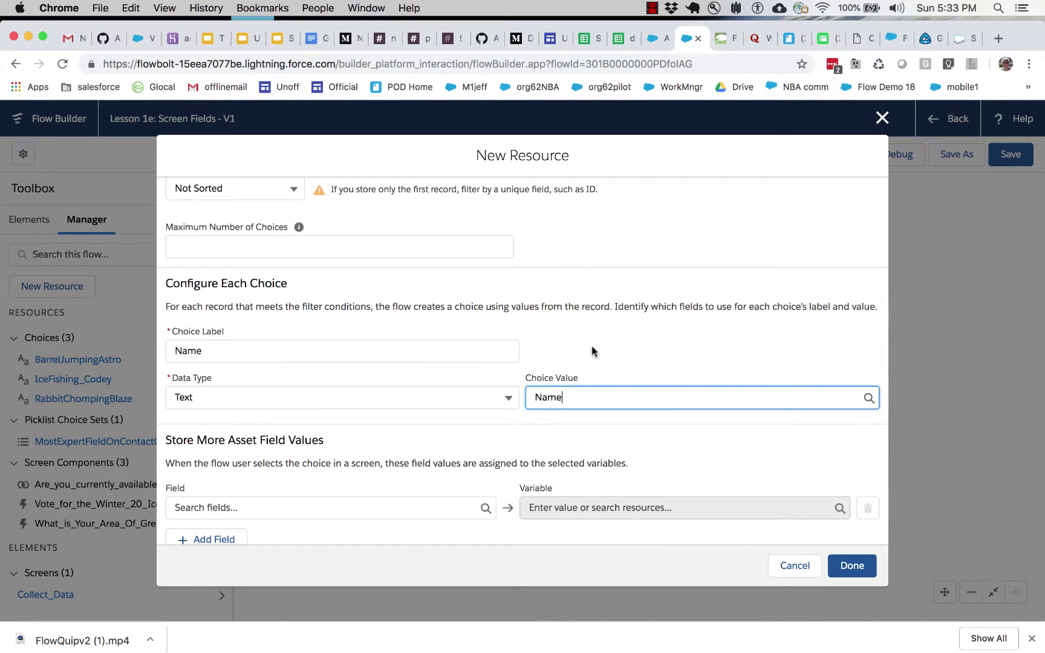
scroll(441, 471, "down", 1)
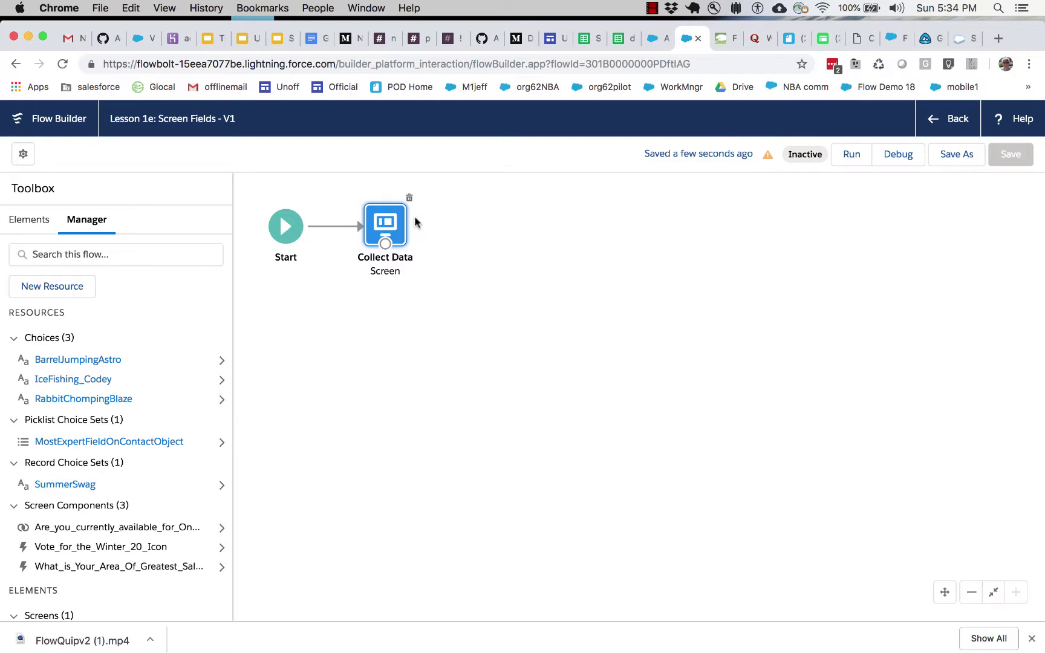
Add a Picklist field with data type Text to the Collect Data screen and use the SummerSwag record choice set as its choice.
double_click(384, 216)
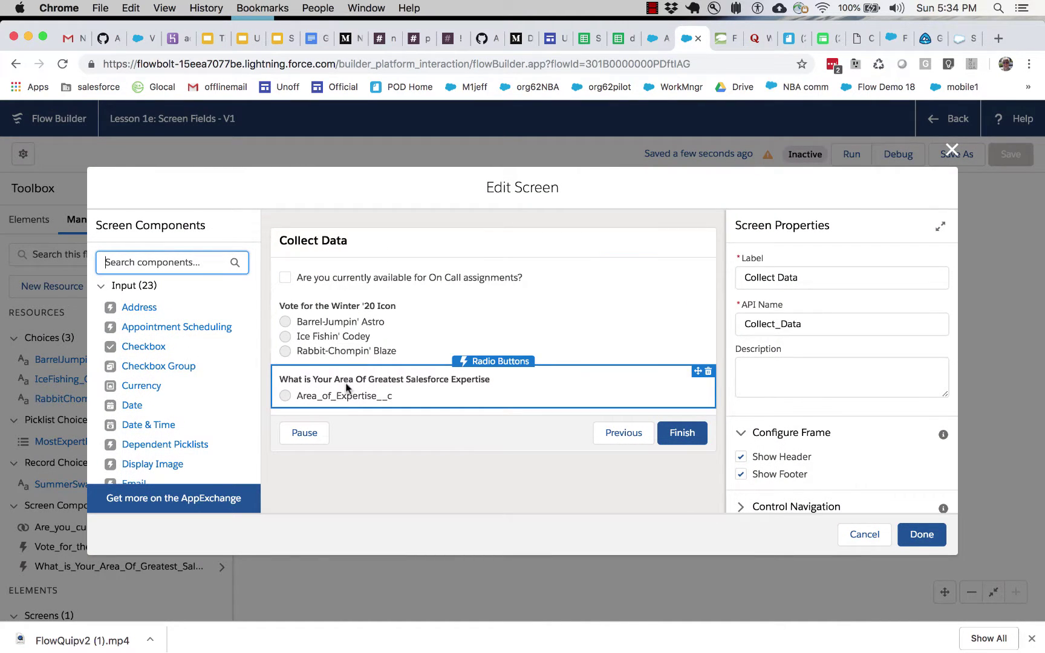
scroll(188, 388, "down", 1)
scroll(188, 388, "down", 10)
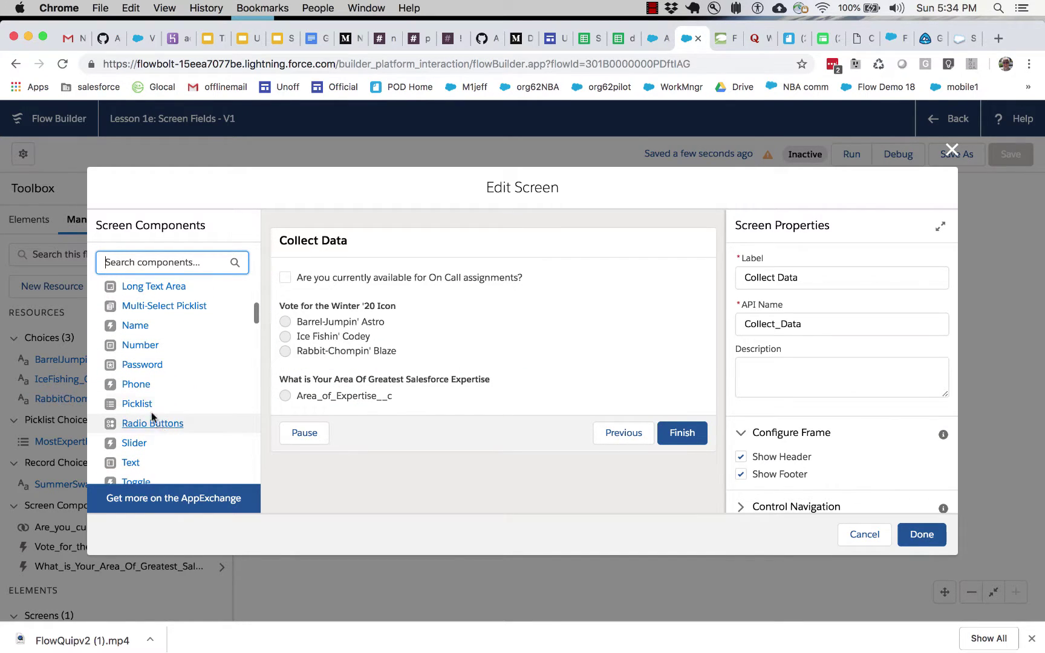
left_click(140, 403)
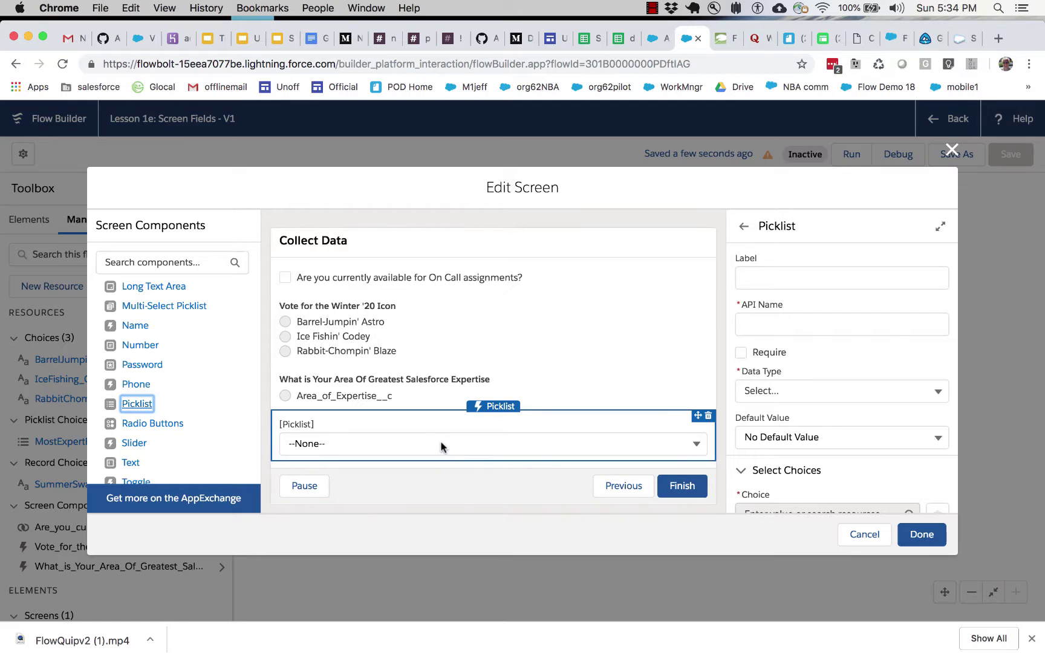
left_click(778, 394)
left_click(781, 419)
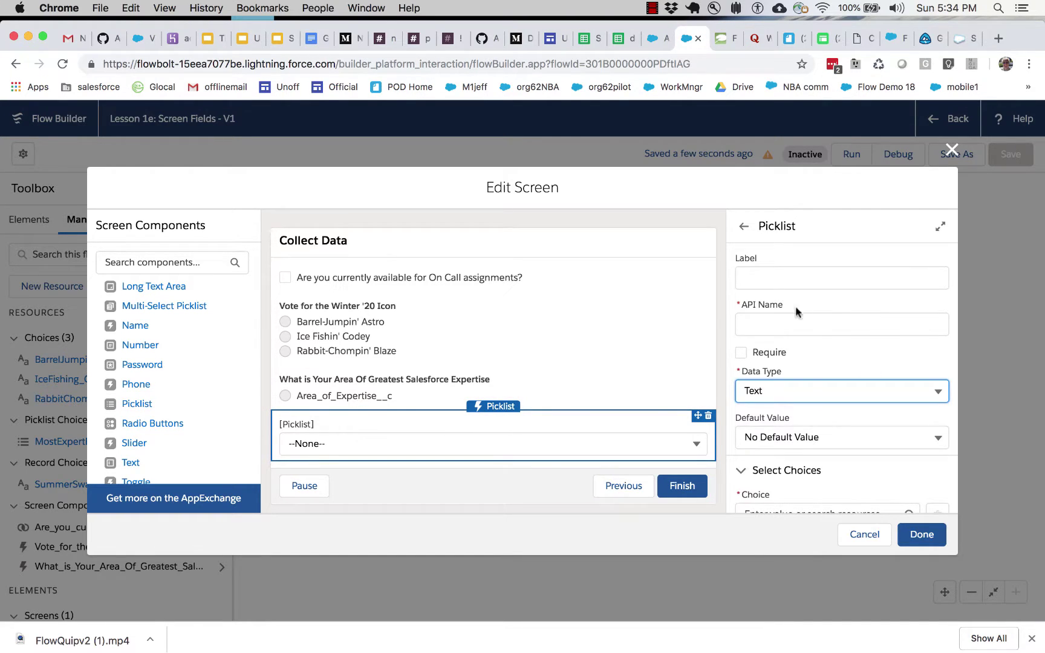
scroll(789, 302, "down", 3)
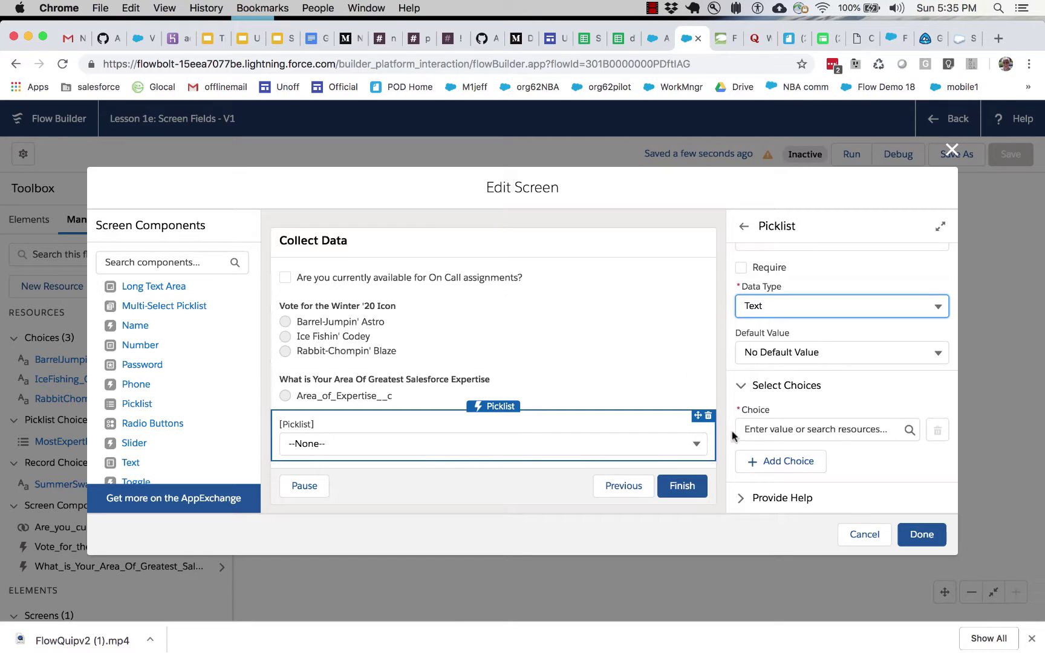
left_click(770, 430)
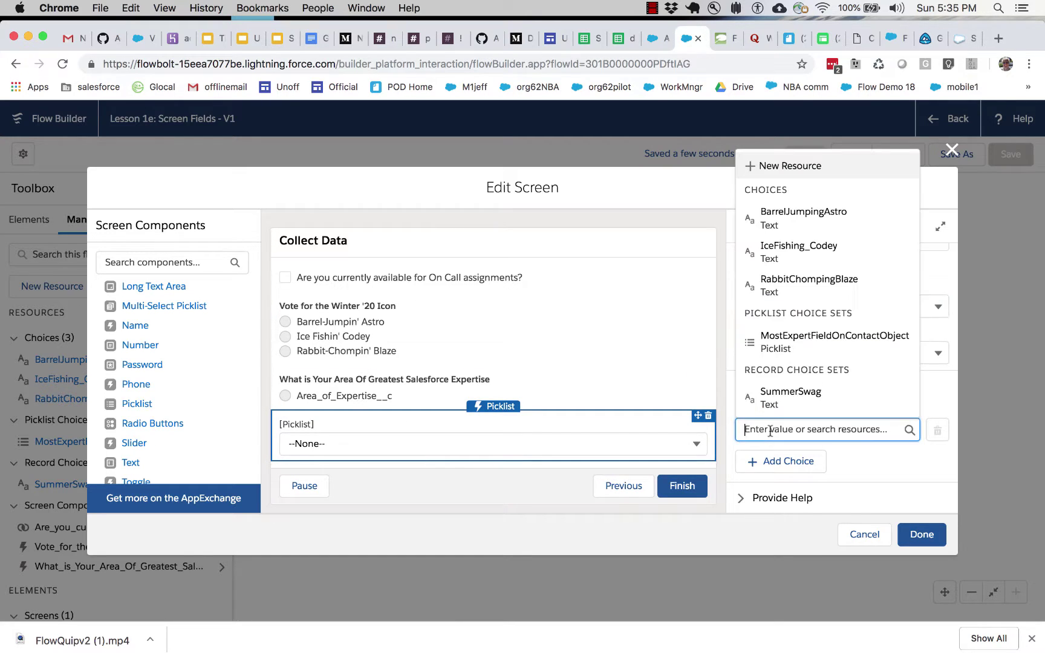
left_click(788, 400)
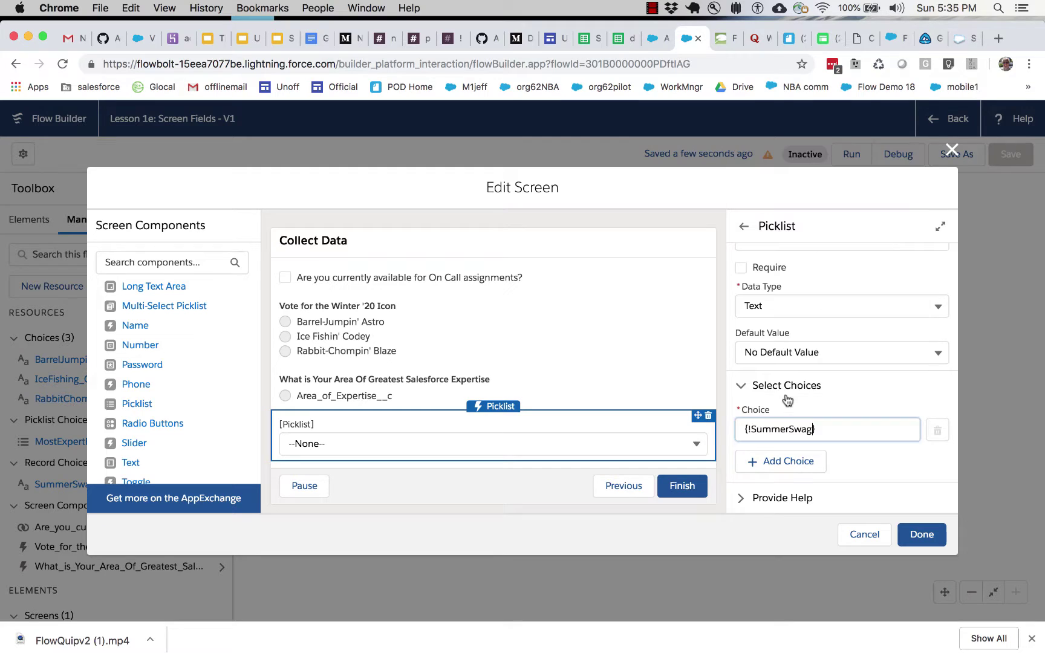
Label the new picklist "Select your preferred swag", generate its API name, and finish editing the screen.
scroll(787, 302, "up", 3)
left_click(787, 303)
left_click(789, 277)
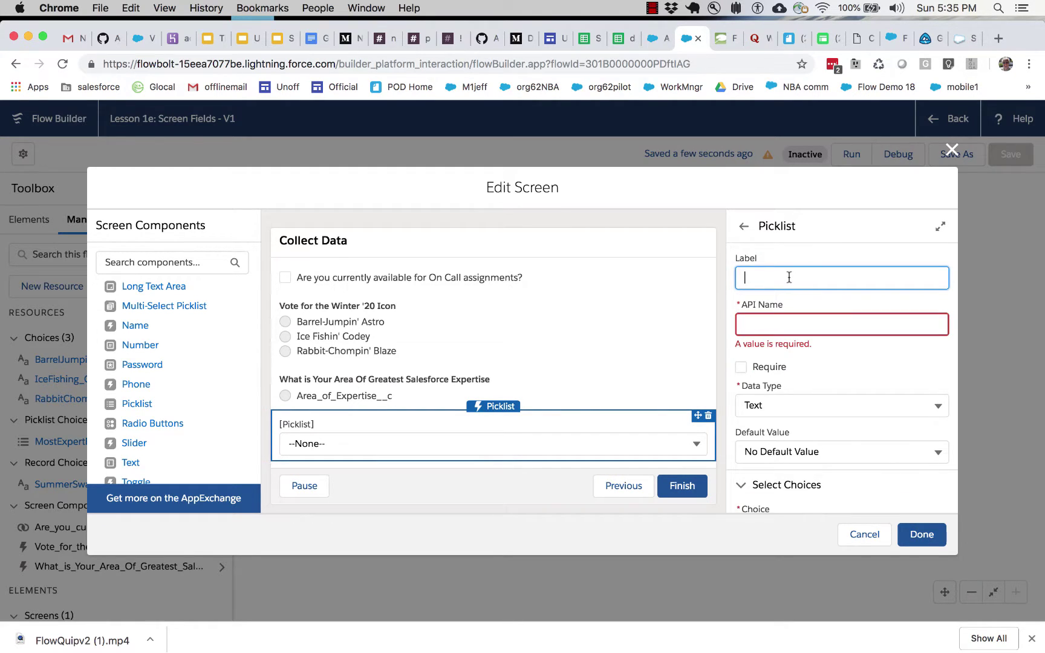
type("Select your preferred swag")
left_click(798, 315)
scroll(799, 399, "down", 3)
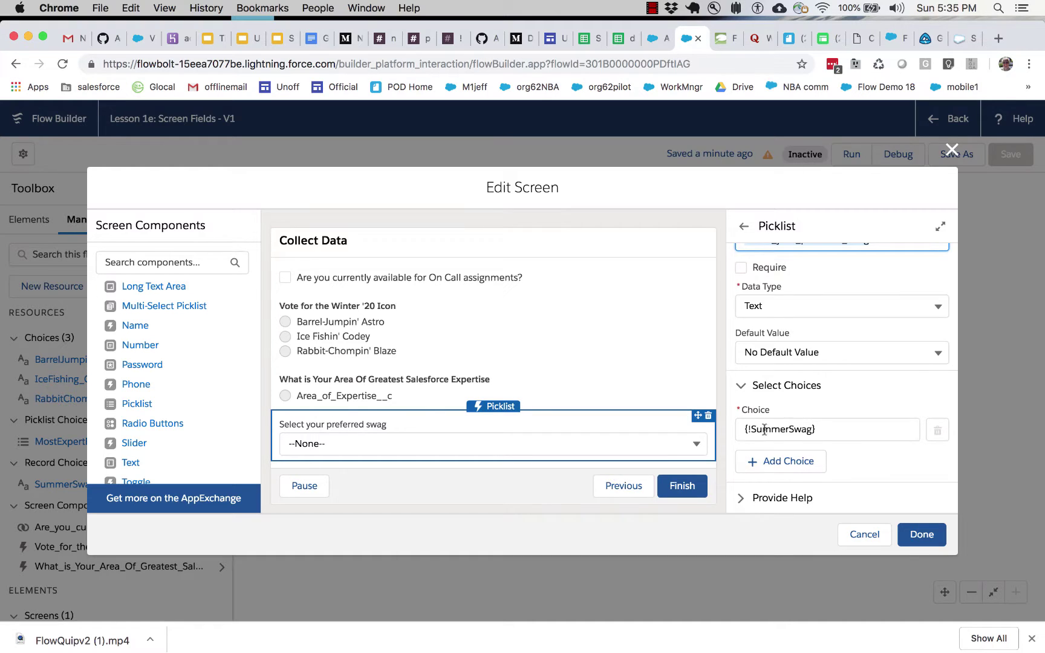
left_click(917, 534)
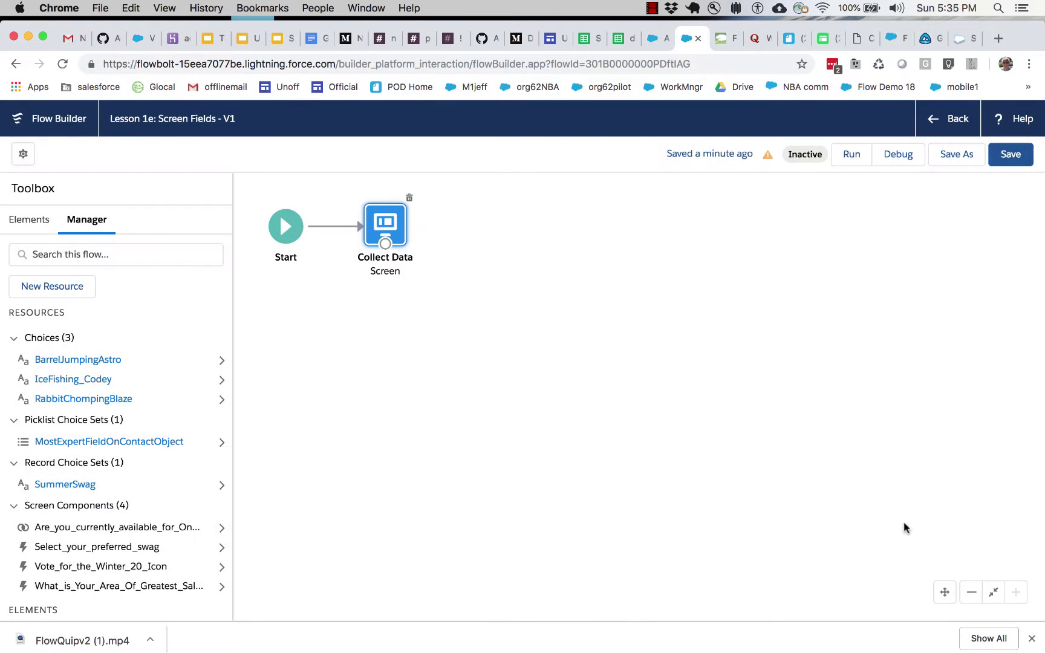
Review the Collect Data screen without changes, save the flow, and run it to test the preferred swag choices.
double_click(395, 218)
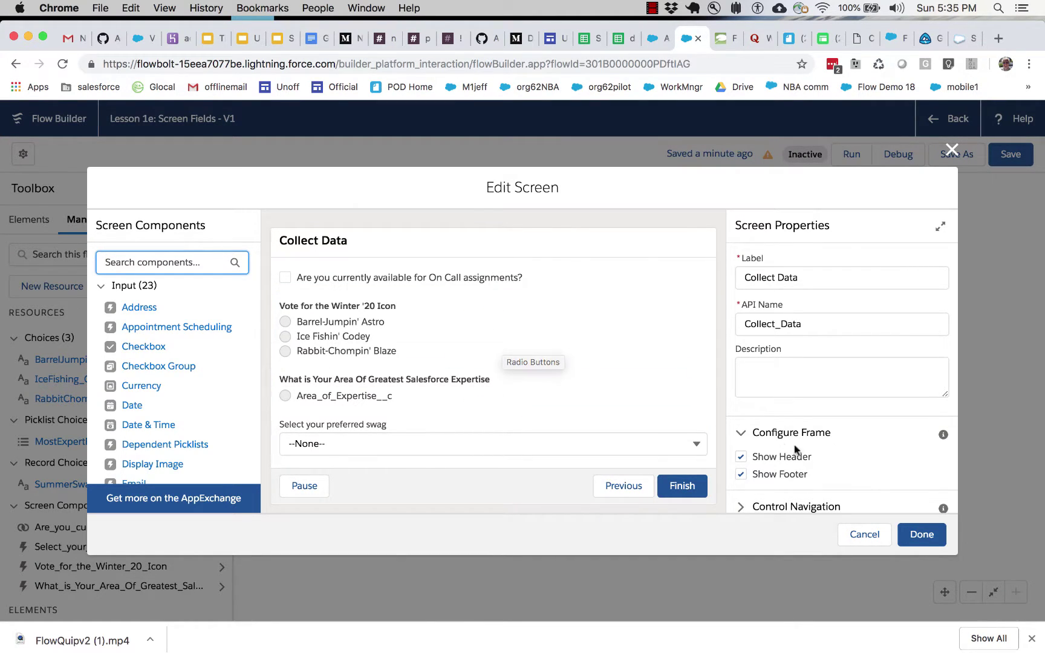
left_click(870, 535)
left_click(1003, 157)
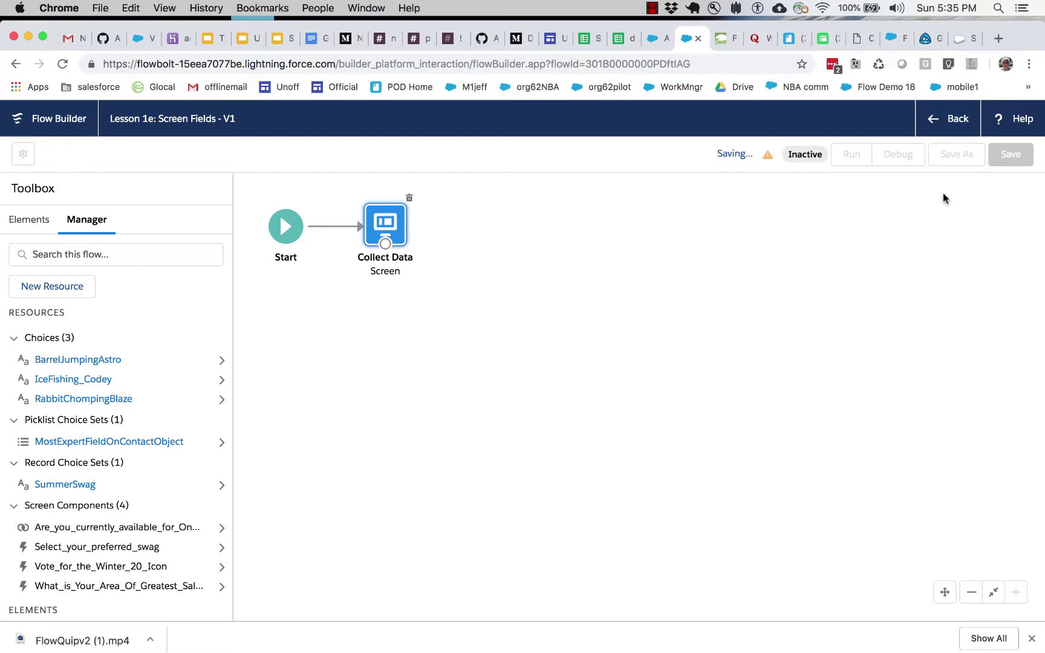
left_click(854, 156)
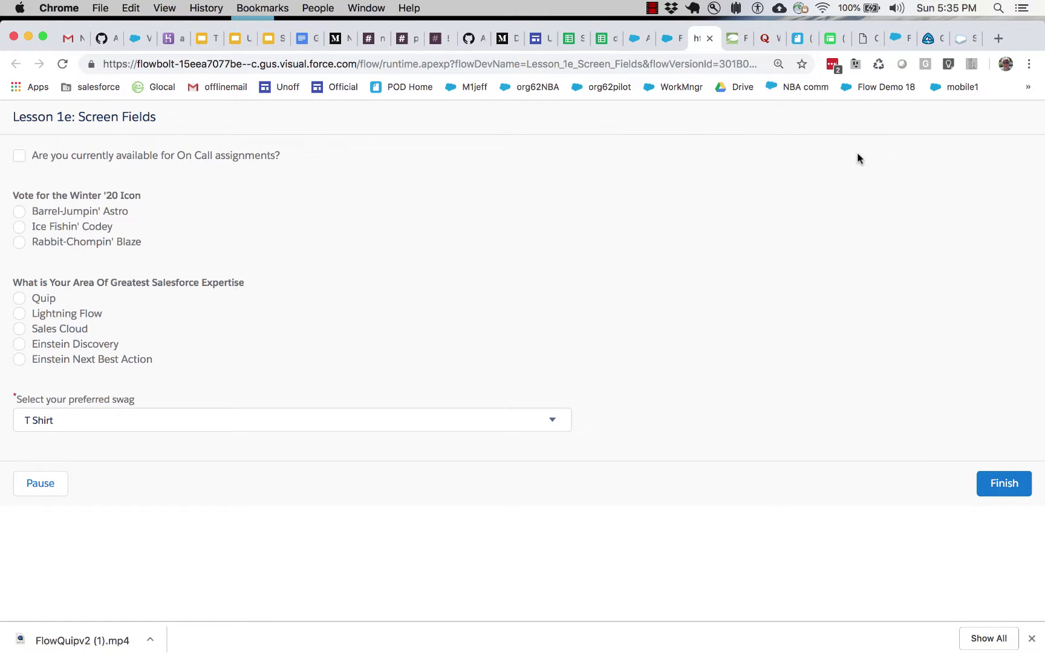
left_click(504, 415)
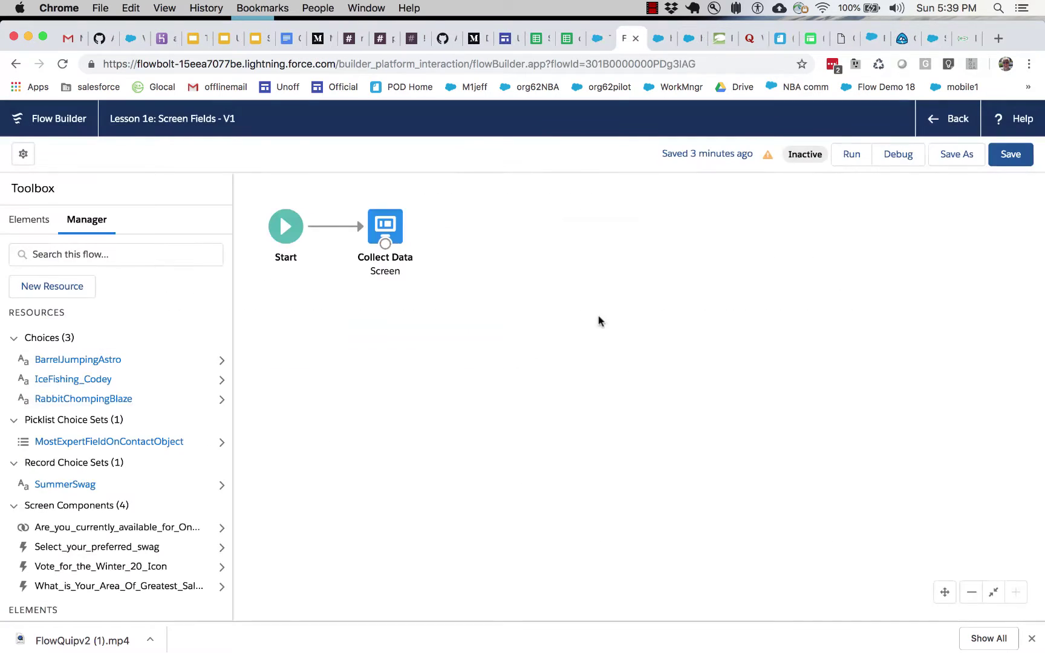
Change the SummerSwag record choice set's choice label from the Name field to LastModifiedDate.
double_click(387, 229)
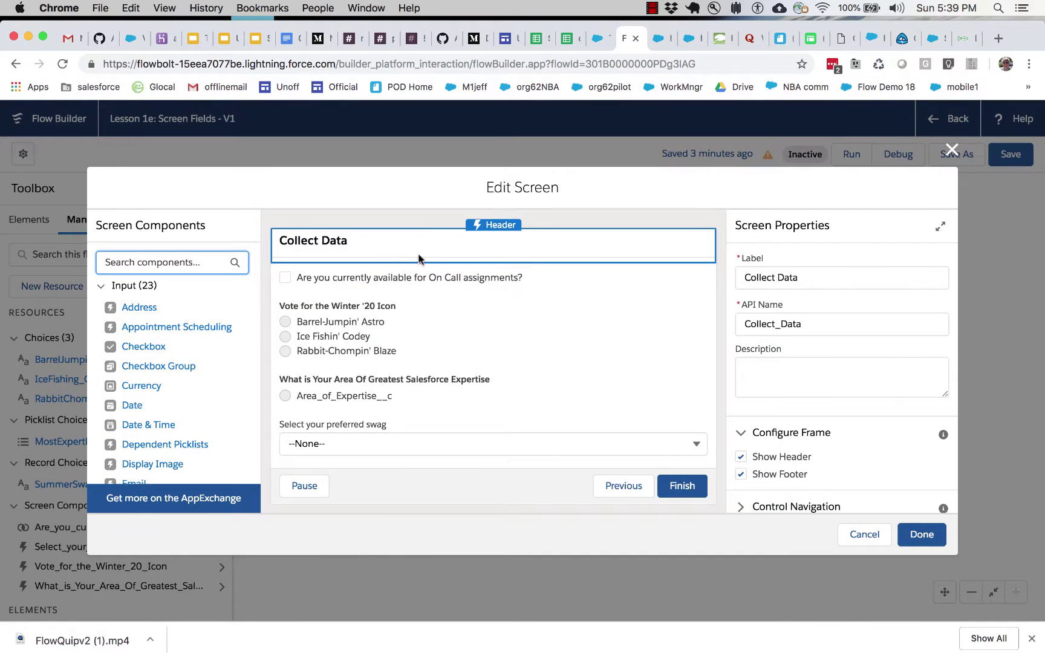
left_click(951, 150)
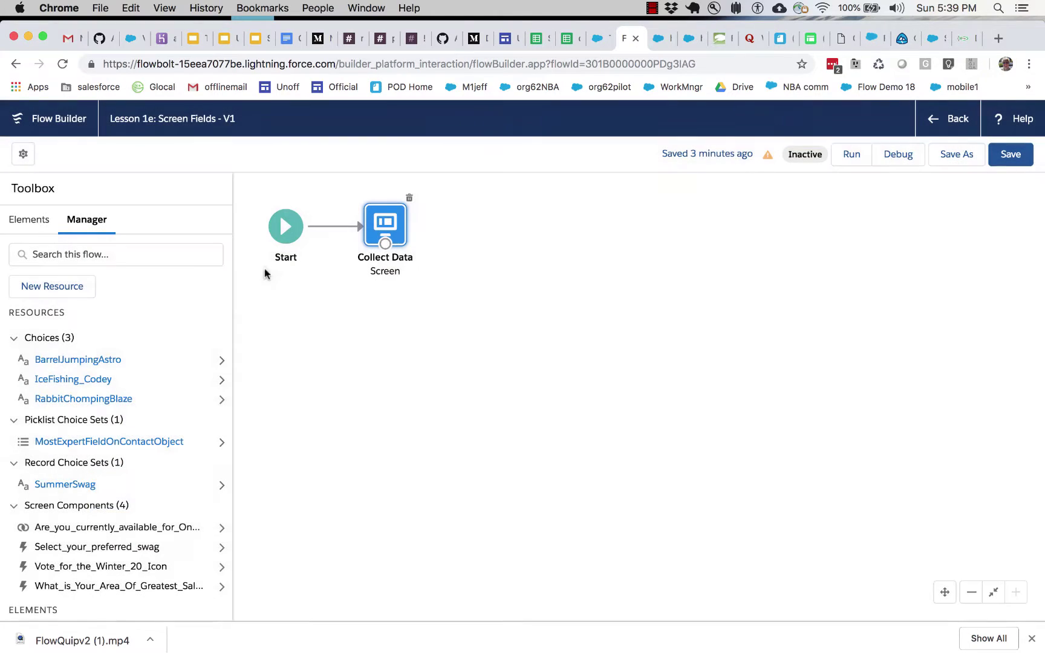
left_click(68, 485)
scroll(253, 518, "down", 5)
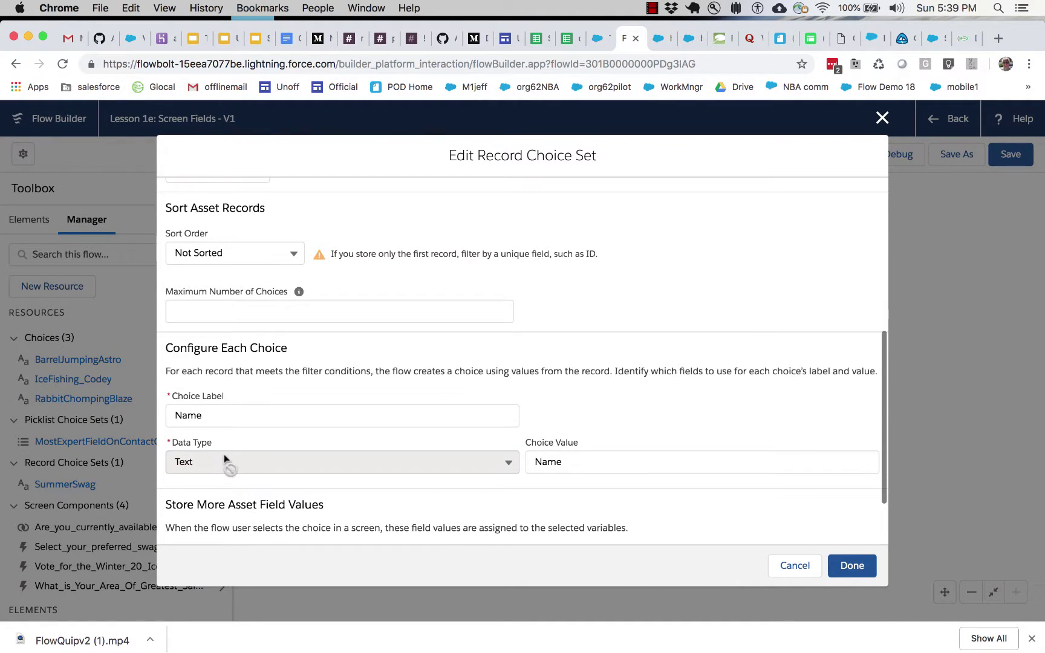
left_click(271, 415)
left_click_drag(271, 416, 169, 413)
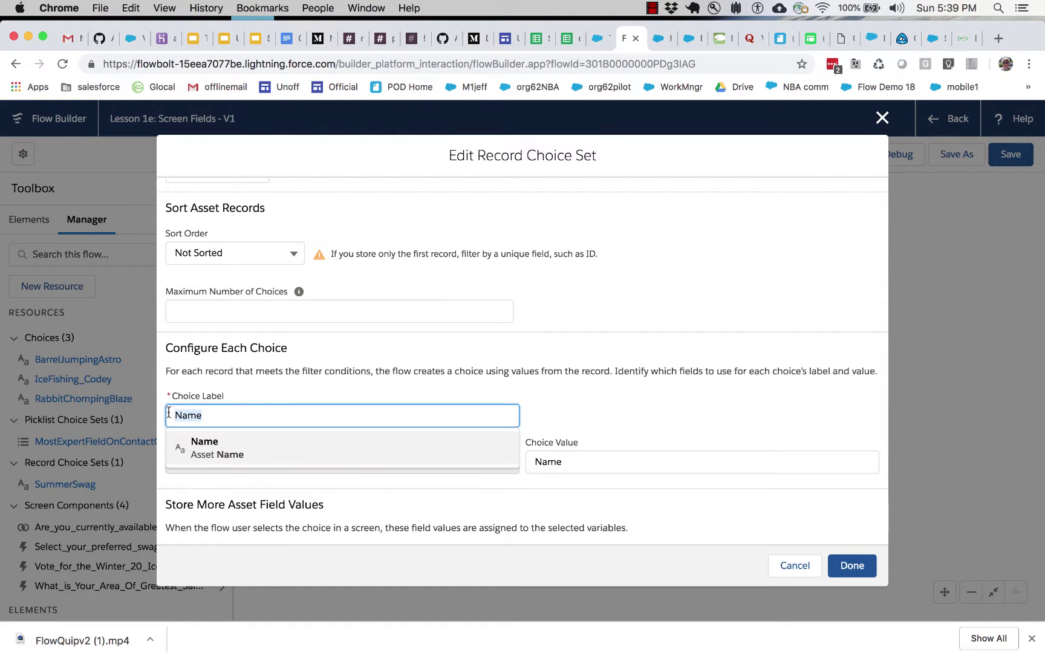
key("BackSpace")
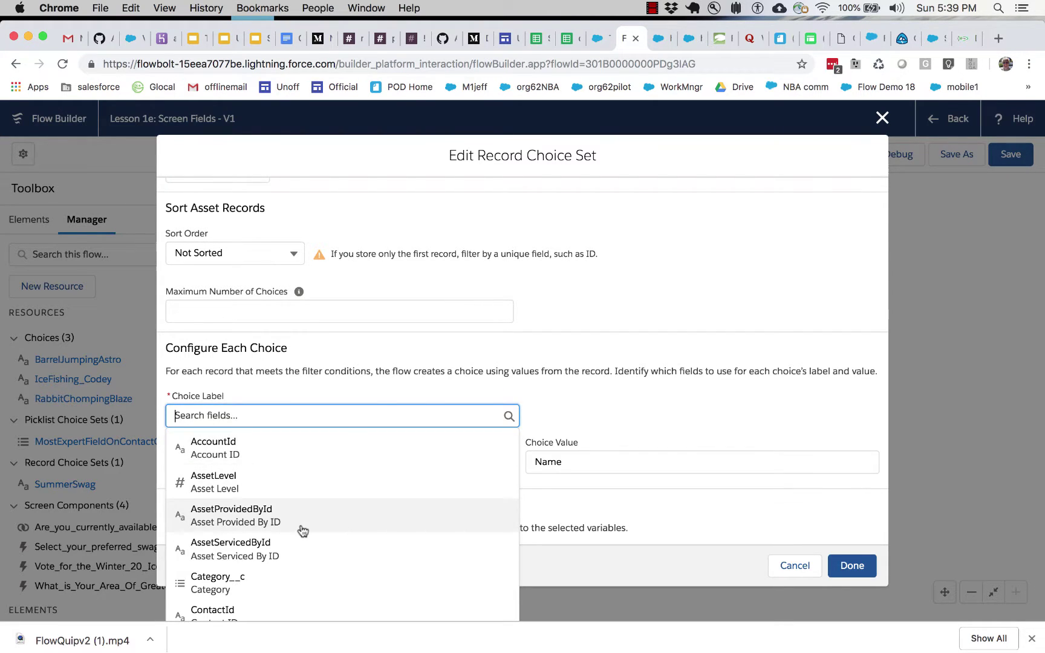
scroll(303, 531, "down", 2)
scroll(302, 531, "down", 4)
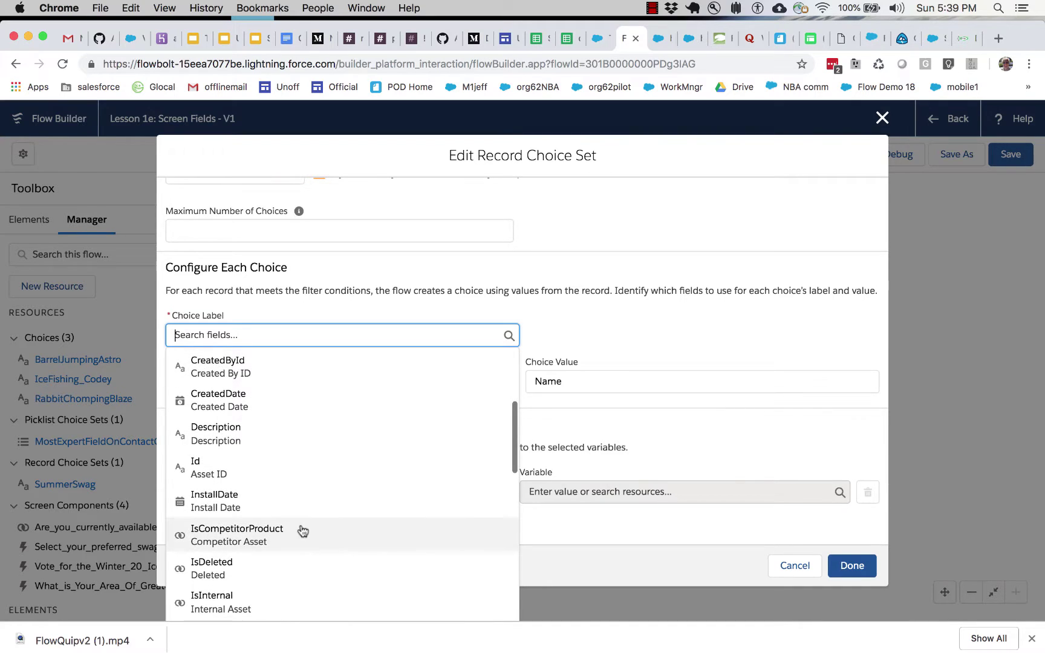
scroll(302, 531, "down", 5)
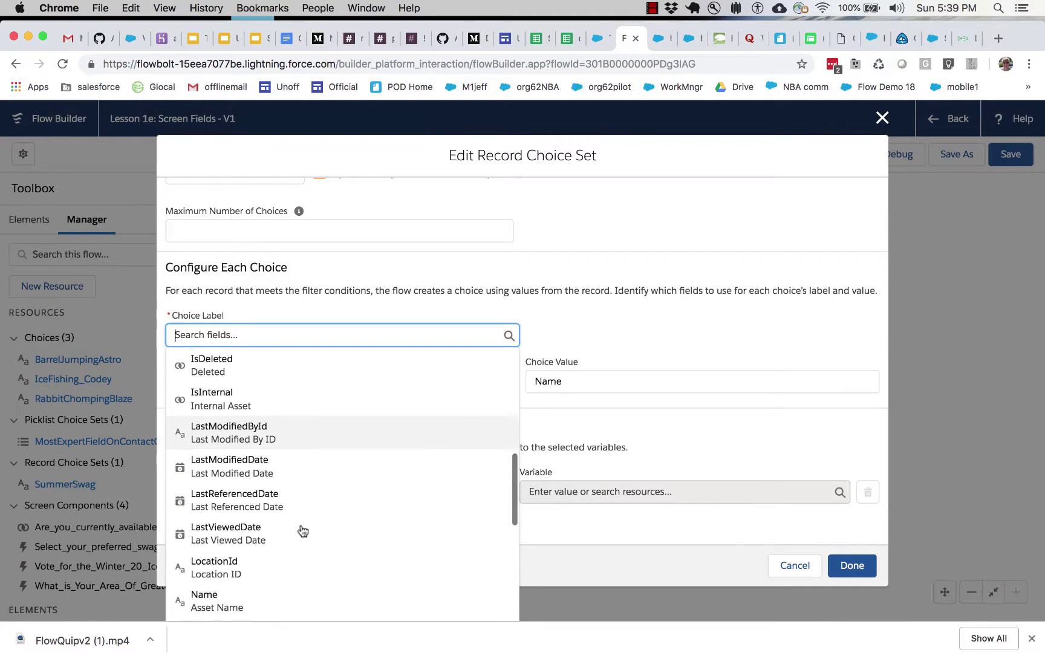
scroll(301, 532, "down", 2)
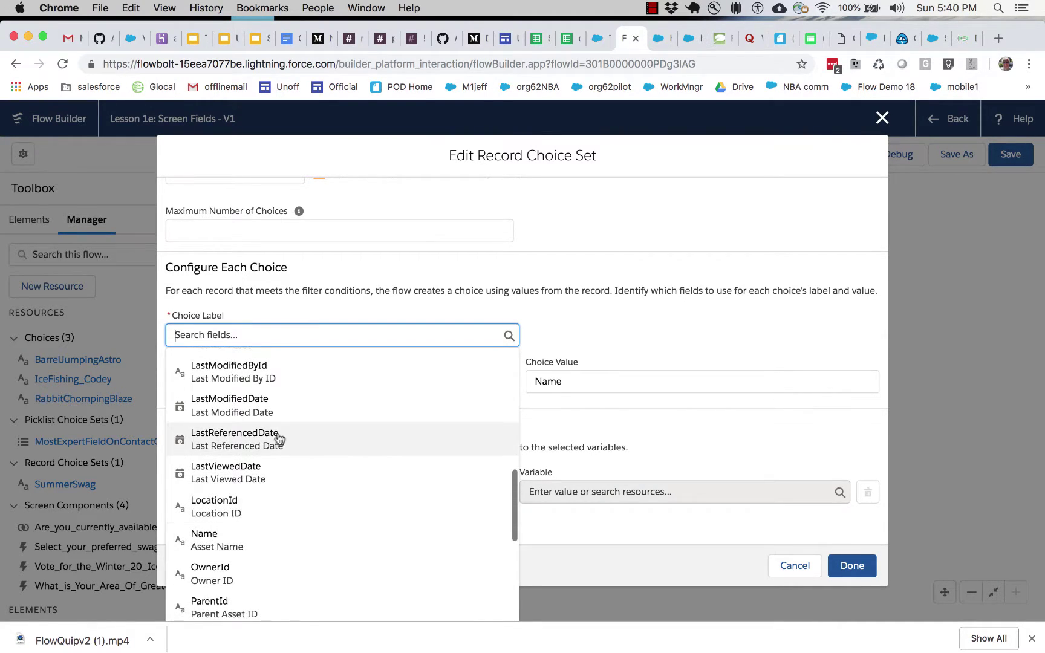
left_click(280, 415)
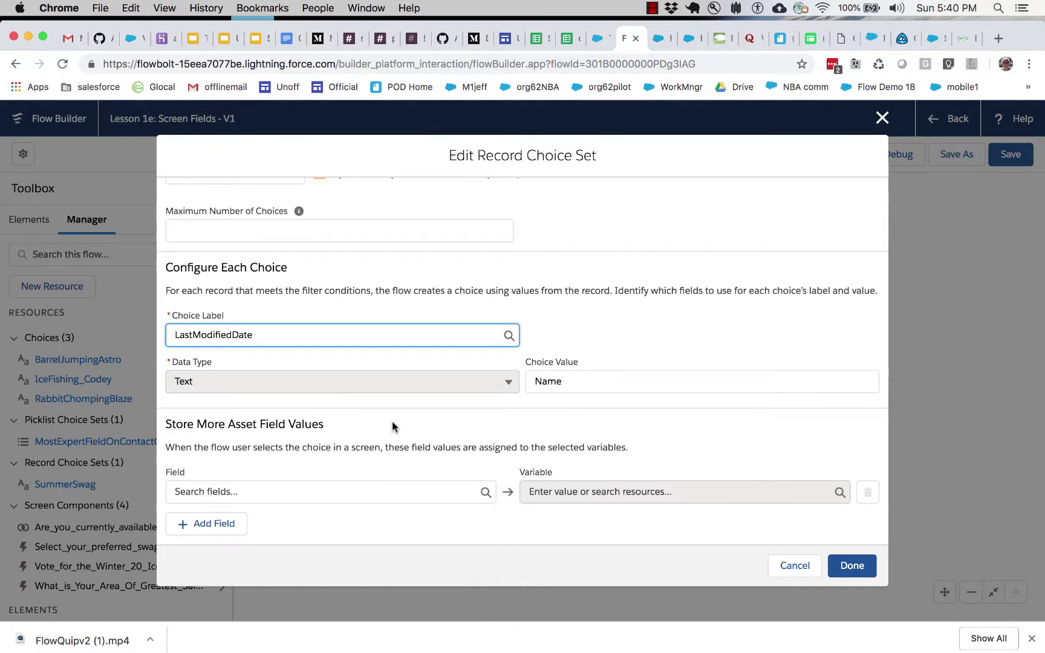
left_click(853, 566)
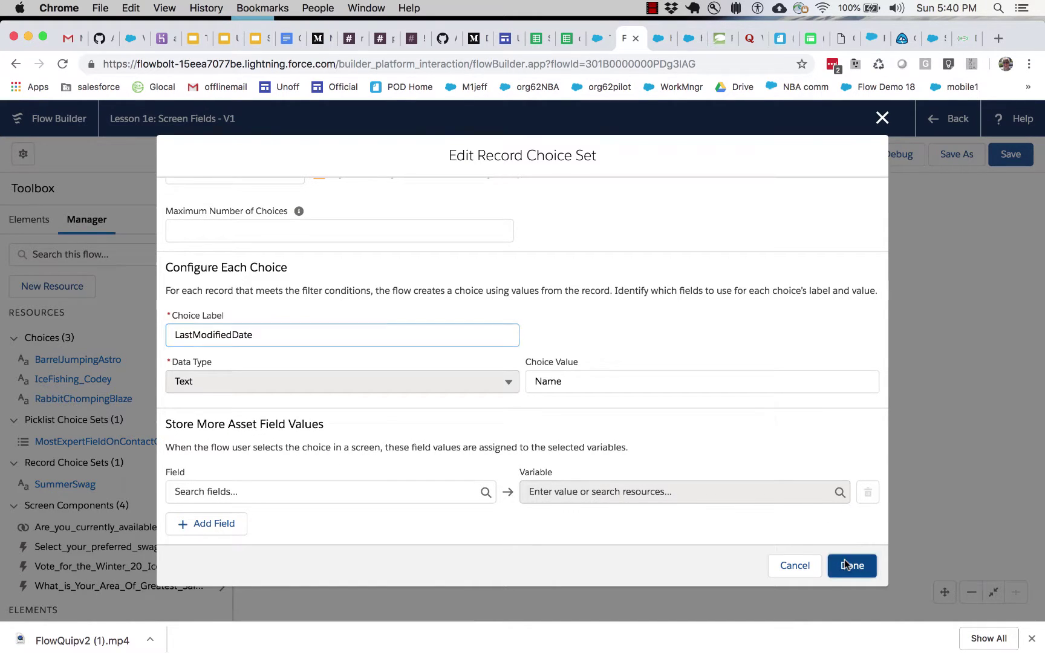
Save and run the flow, check the preferred swag choices, and return to the flow in the builder.
left_click(1011, 154)
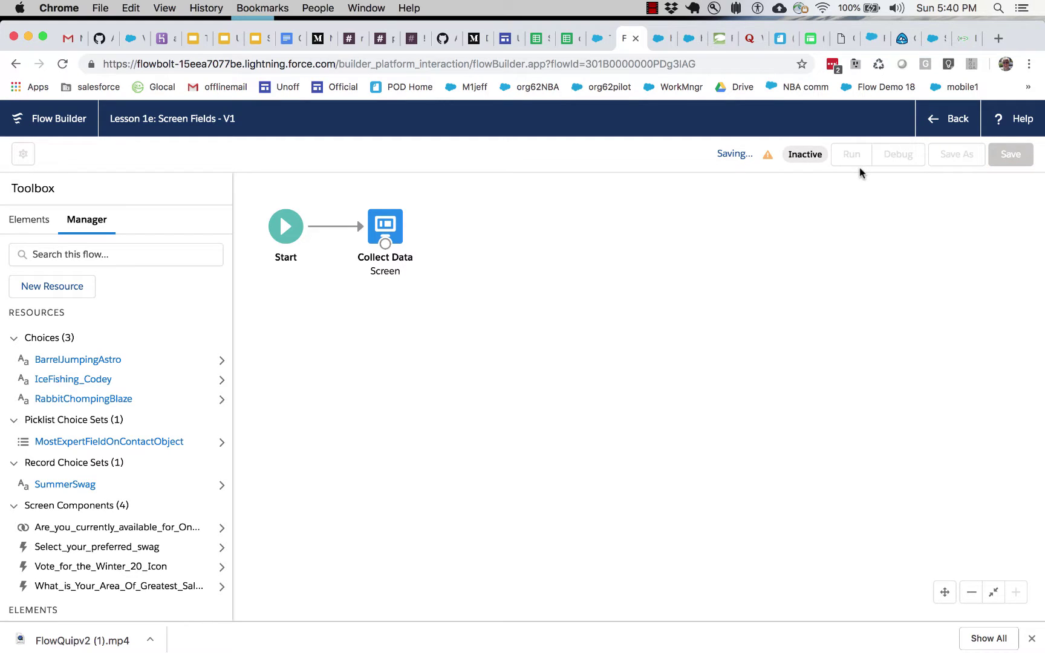
left_click(851, 154)
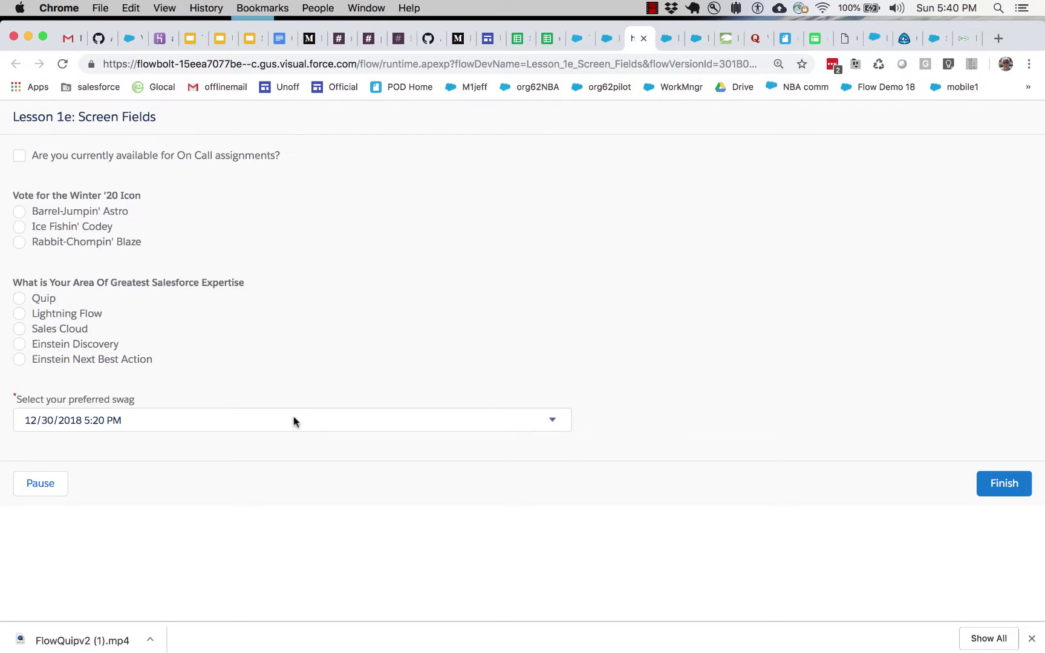
left_click(294, 421)
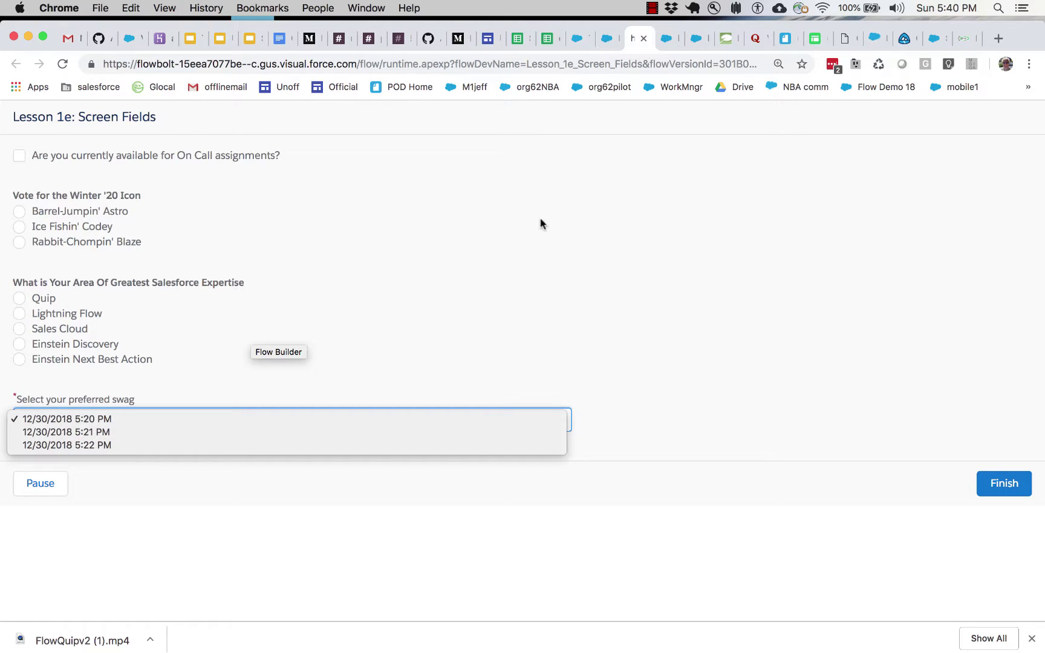
left_click(605, 40)
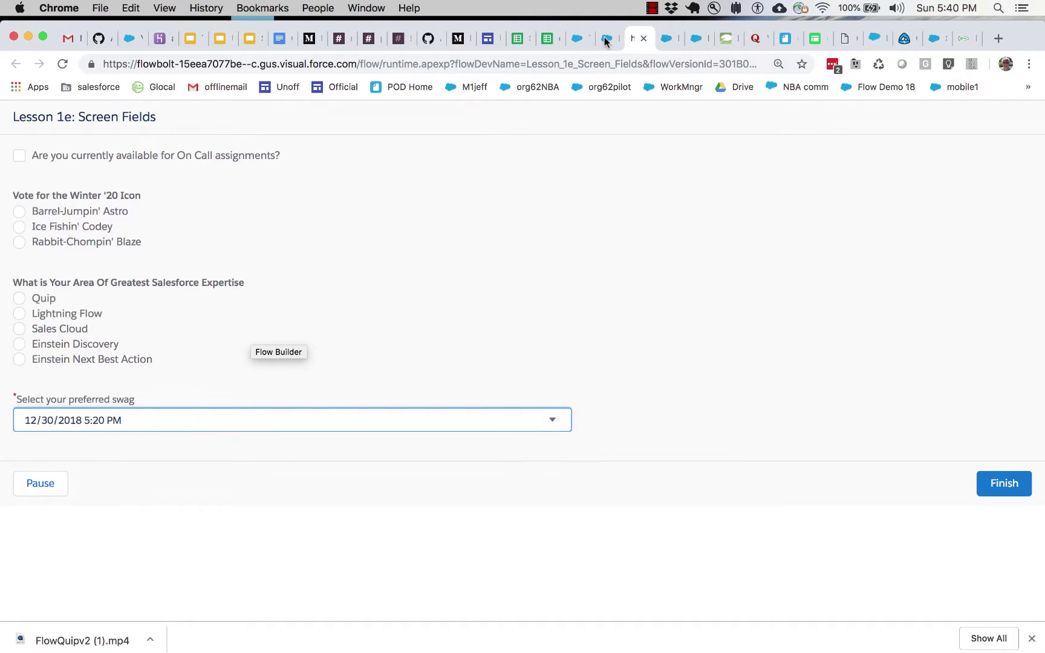
left_click(605, 40)
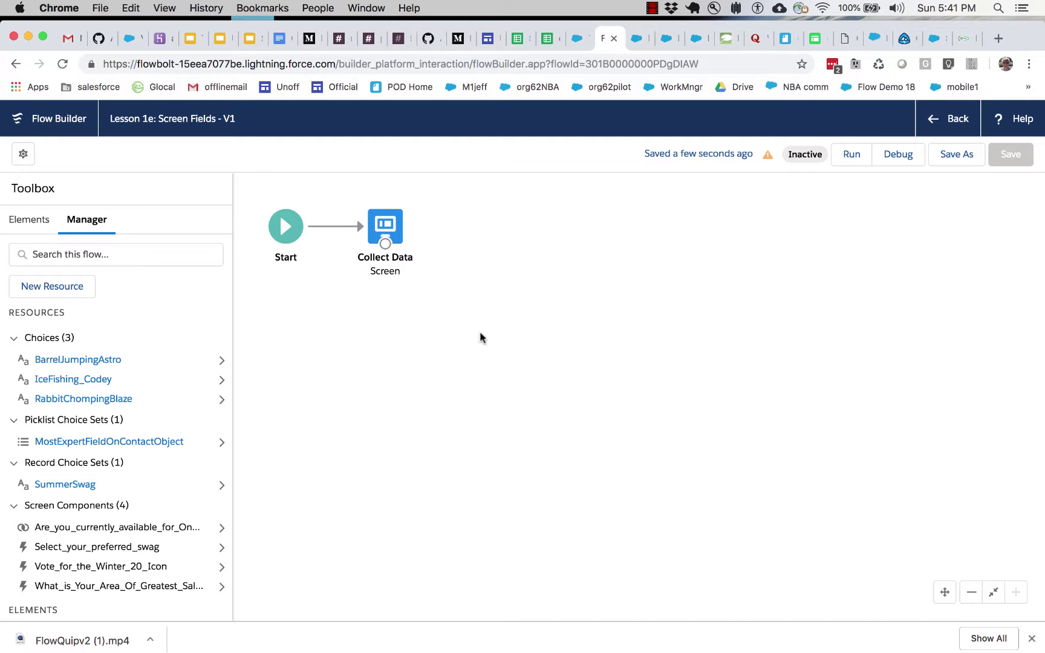
Open the Collect Data screen to review its checkbox, radio button and picklist fields.
left_click(389, 228)
double_click(389, 229)
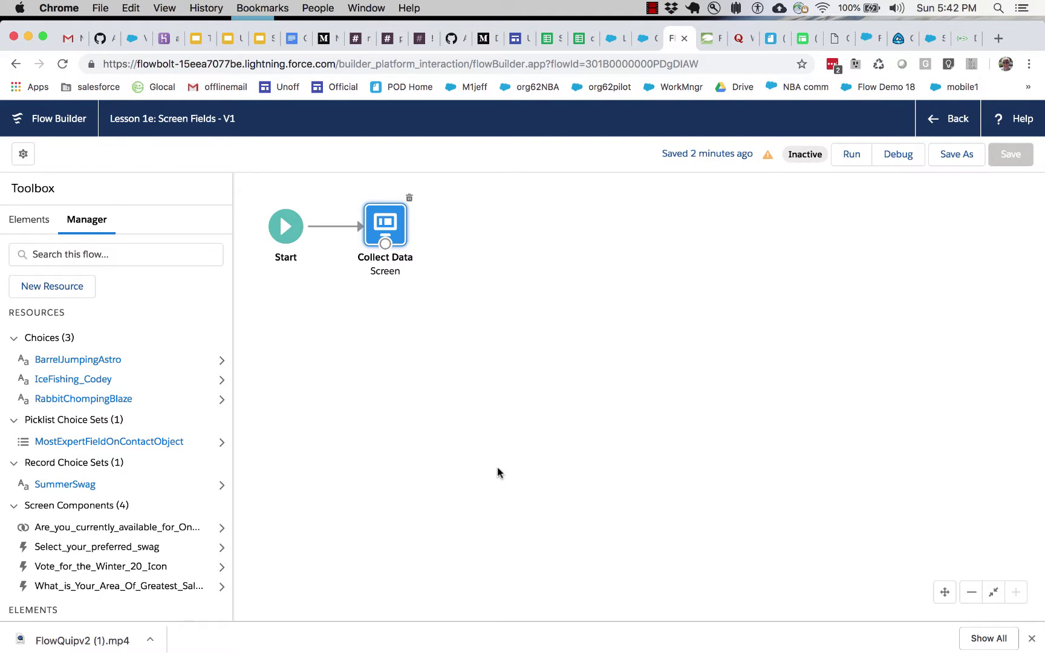
double_click(385, 230)
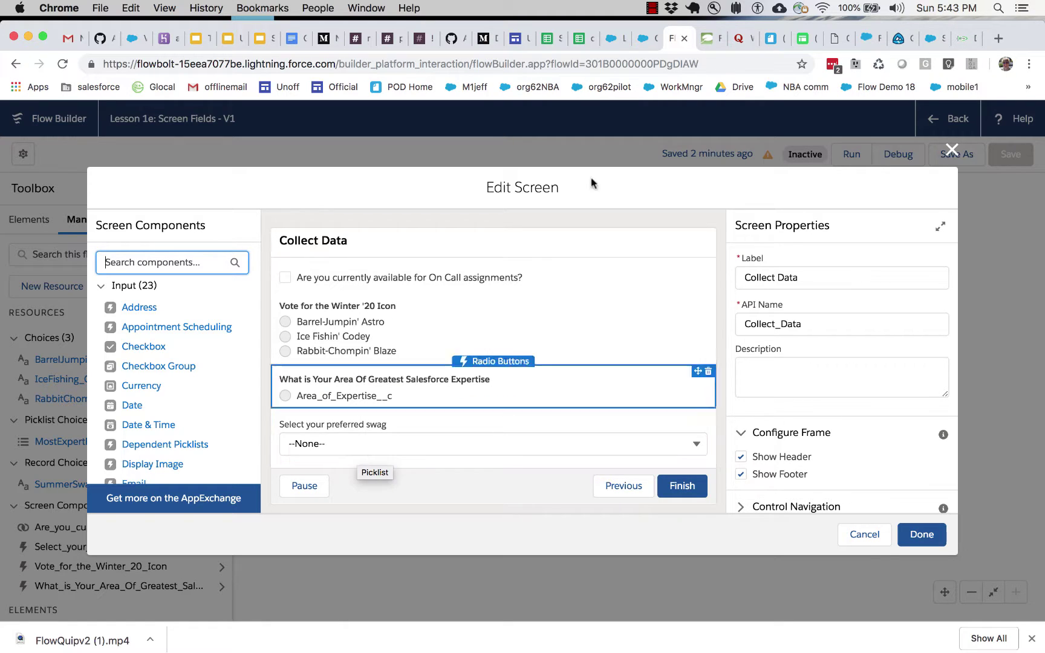
Open the contact record for editing and examine the custom fields for the icon vote, on-call availability, expertise and preferred swag.
left_click(644, 40)
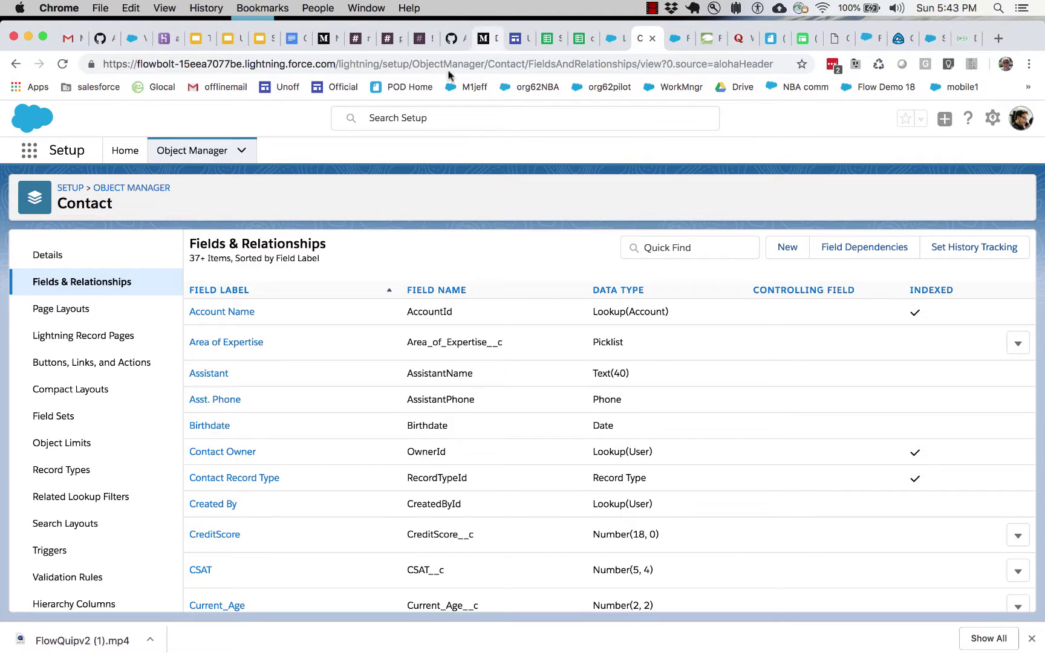
left_click(613, 40)
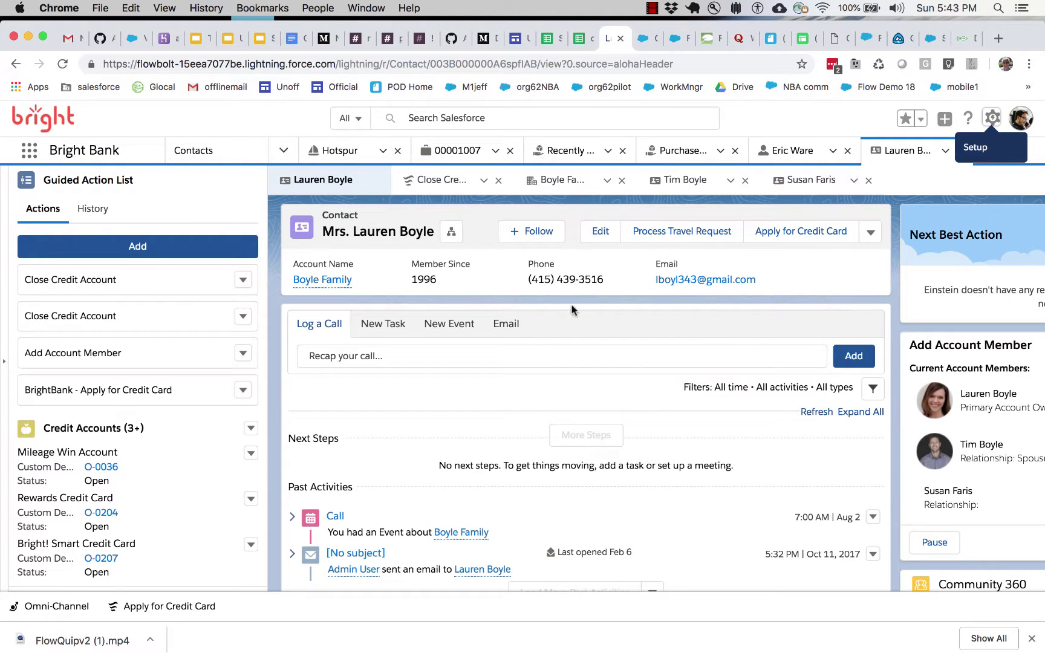
left_click(587, 230)
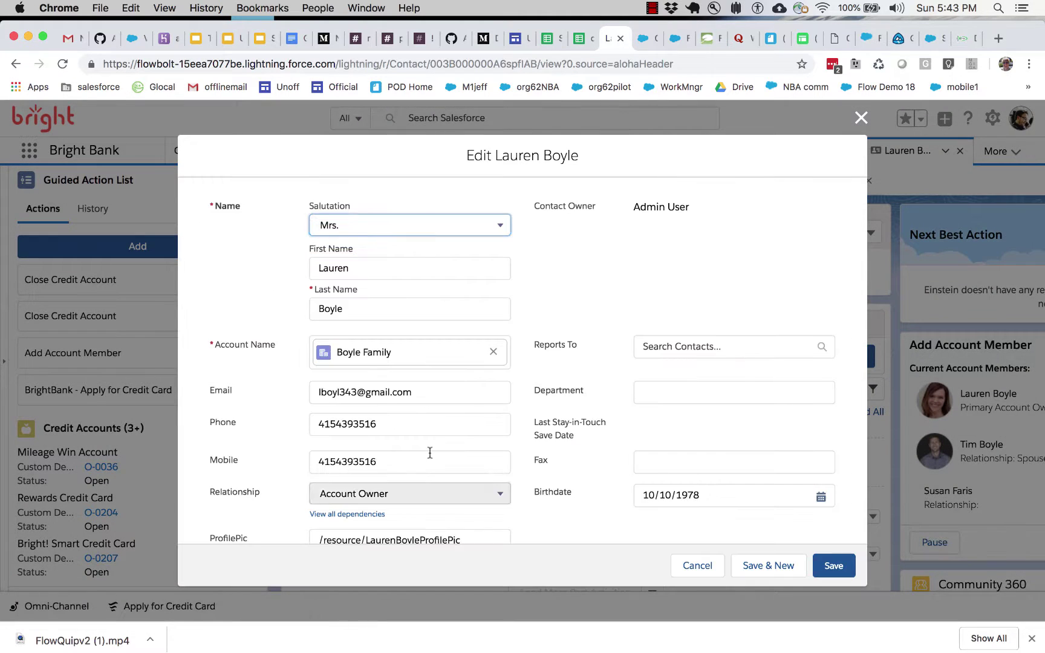
scroll(430, 453, "down", 10)
scroll(430, 453, "down", 5)
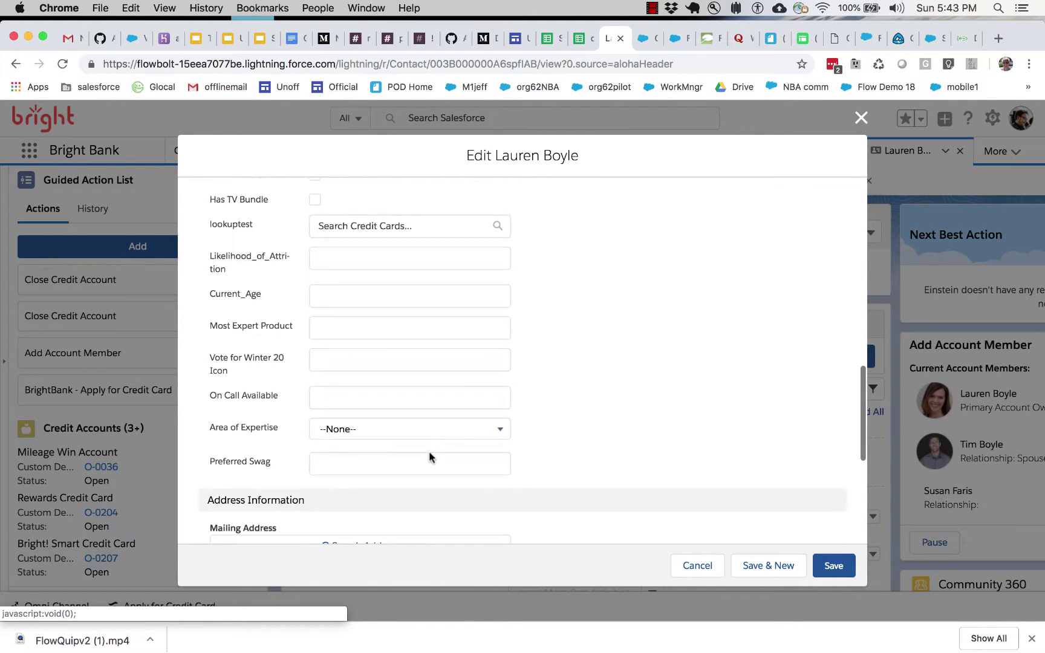
Examine the Vote for Winter 20 Icon and On Call Available fields, cancel editing the contact, and return to the flow builder.
triple_click(209, 355)
left_click(235, 394)
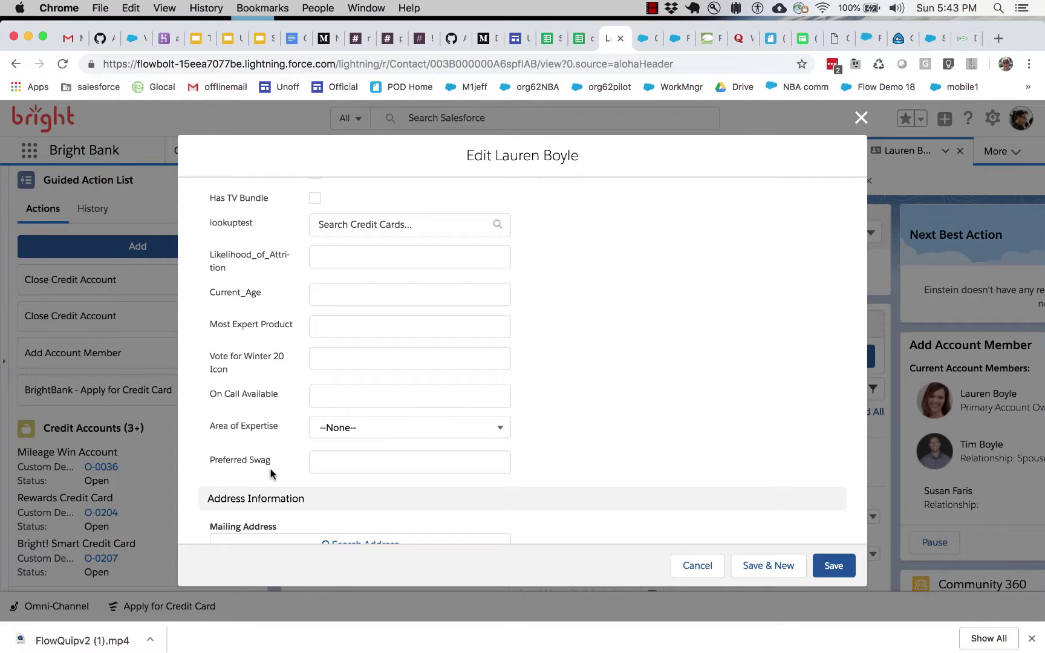
left_click(695, 564)
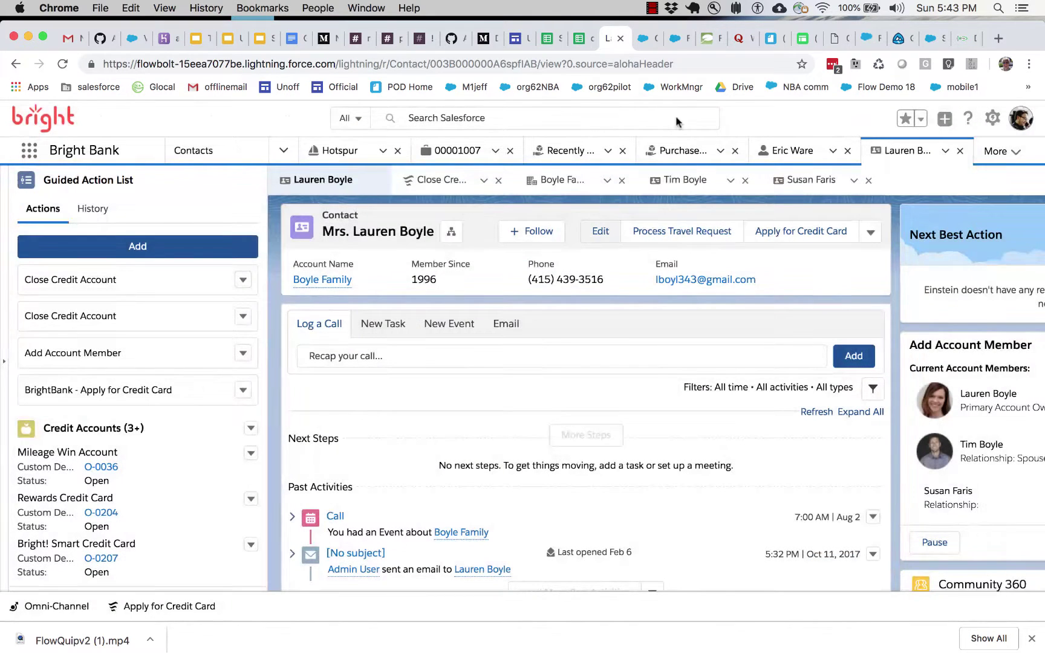
left_click(675, 41)
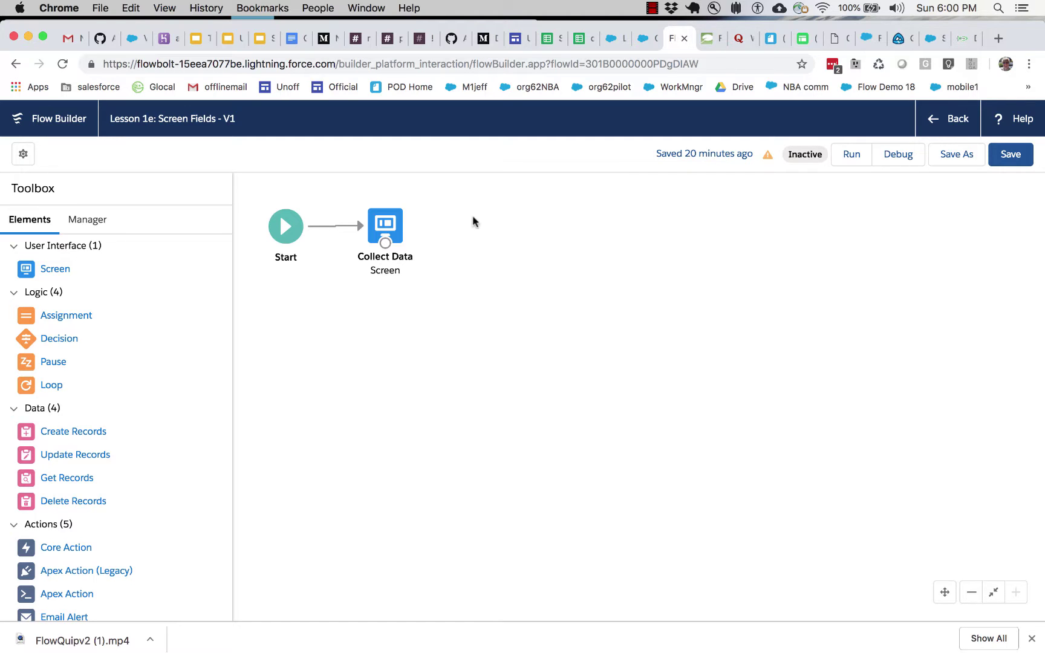
Review the fields in the Collect Data screen, check the contact record, and return to the flow canvas.
double_click(392, 223)
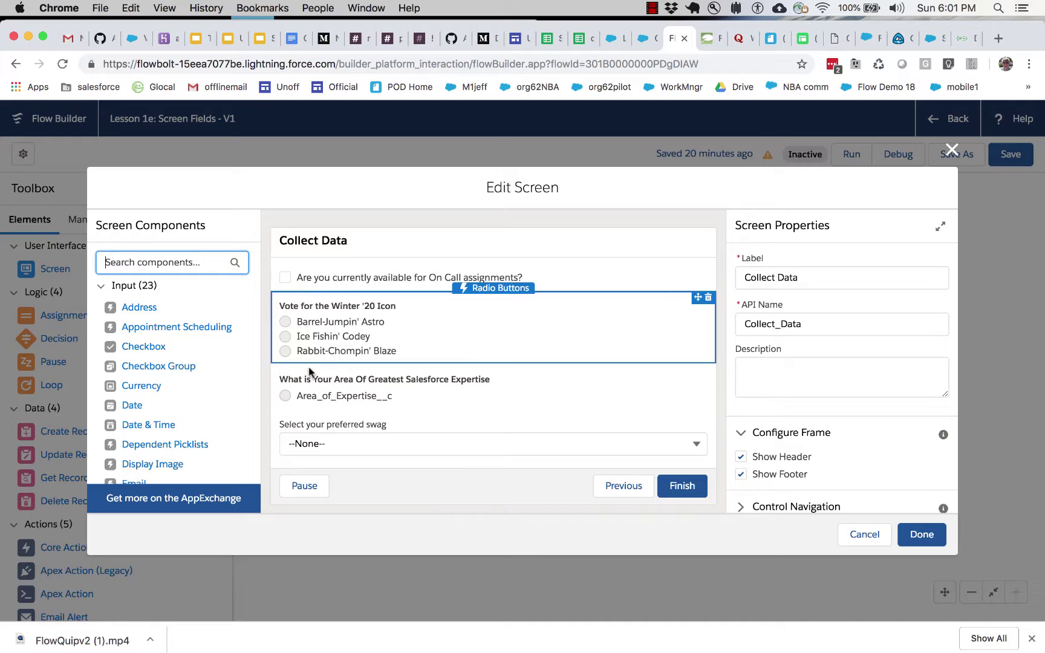
left_click(377, 284)
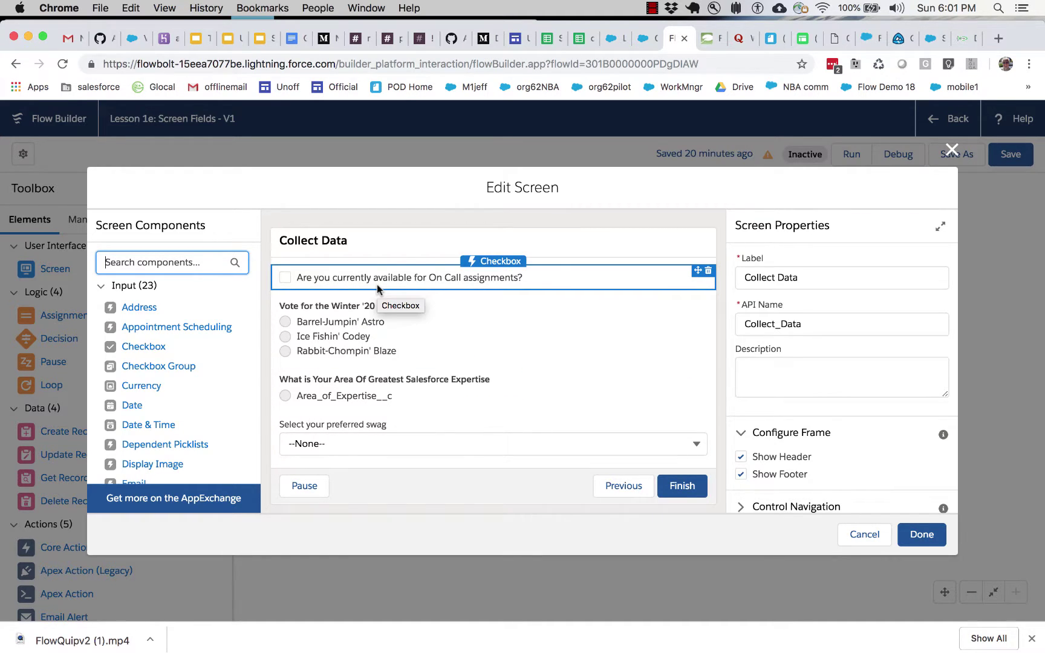
key("super+w")
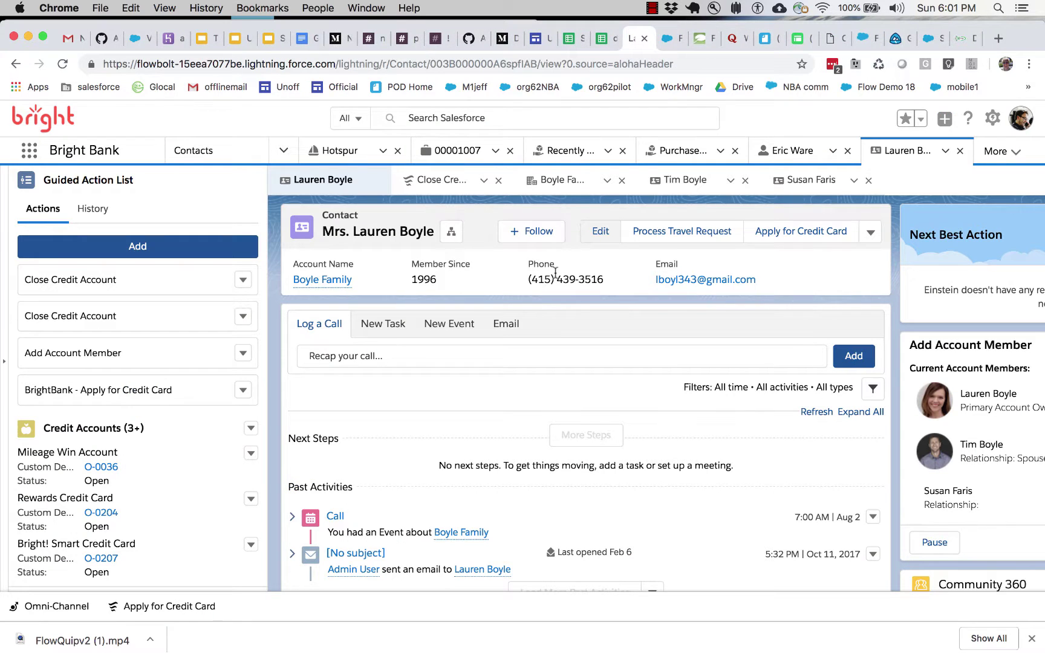
left_click(666, 40)
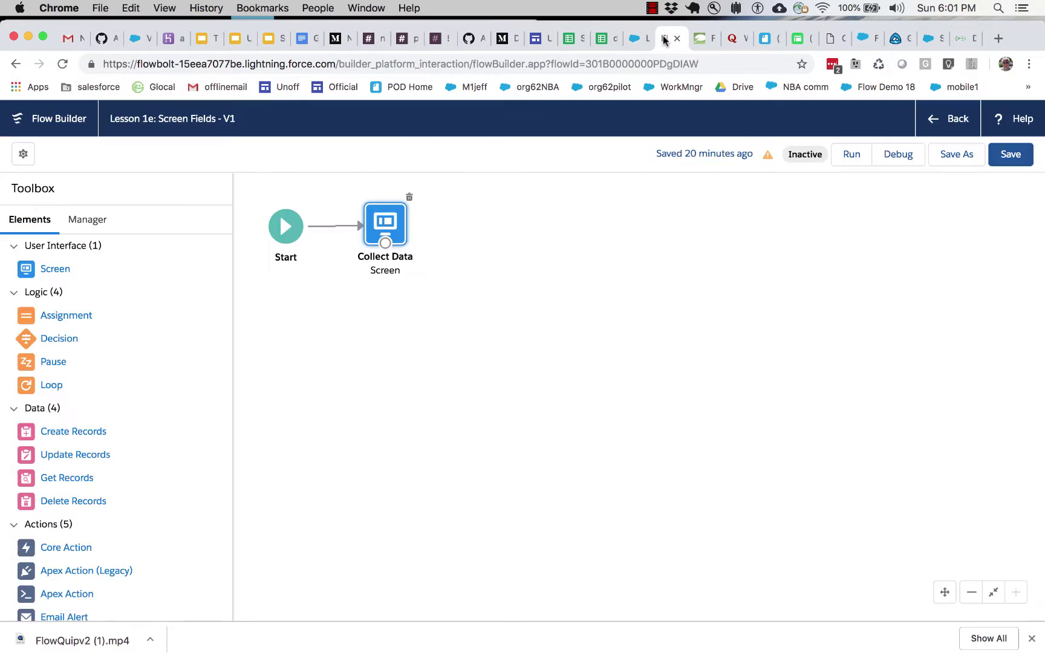
left_click_drag(390, 234, 390, 235)
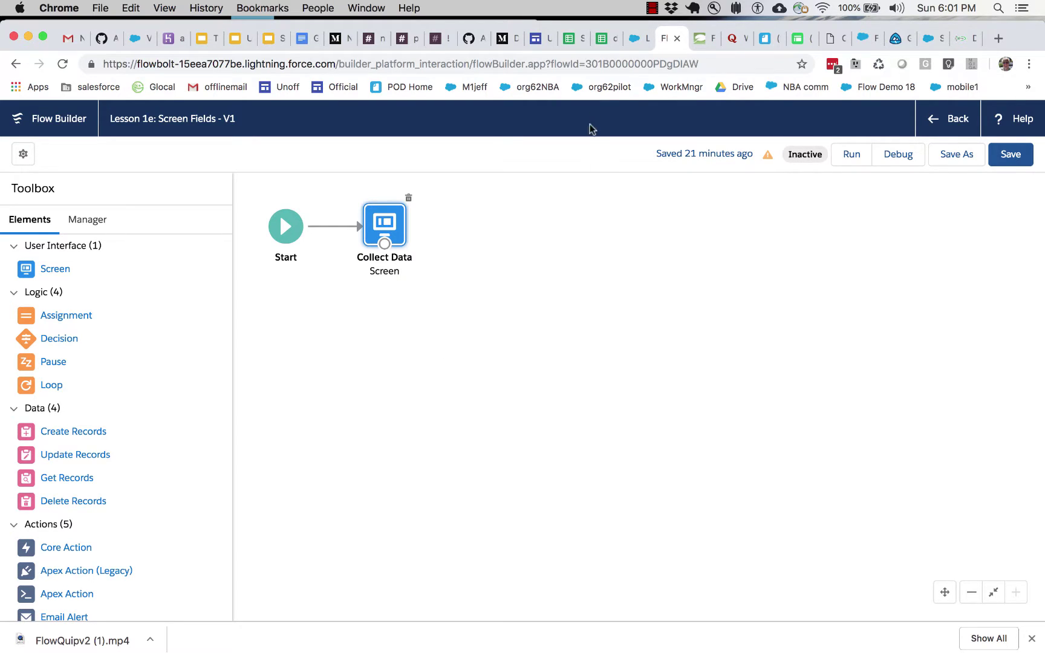
Locate the contact's record ID in its page address and return to the flow builder.
left_click(635, 38)
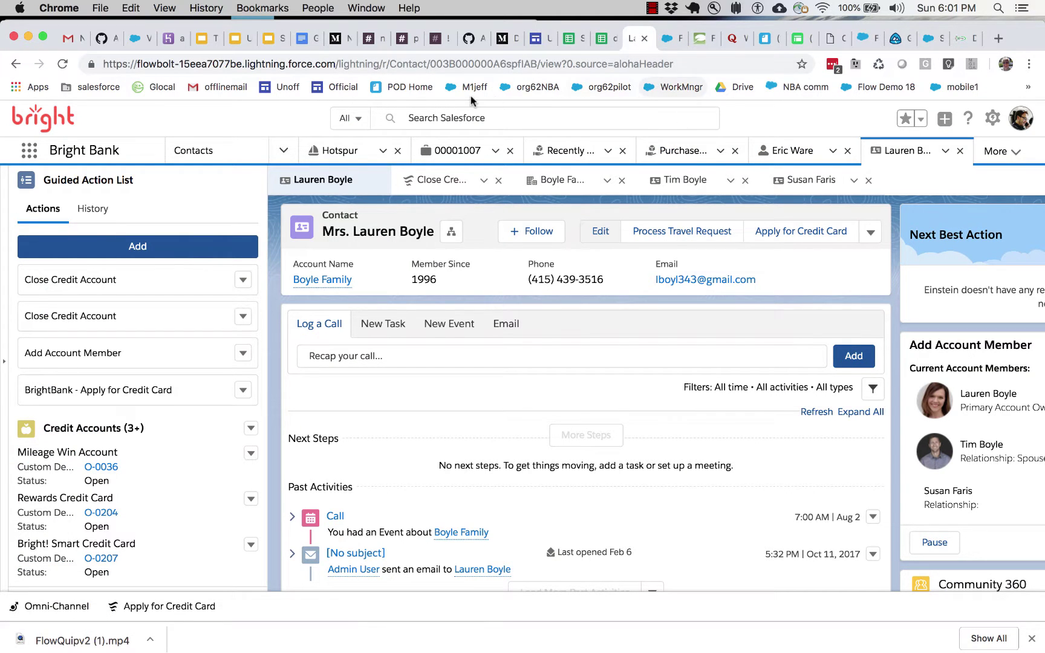
double_click(468, 64)
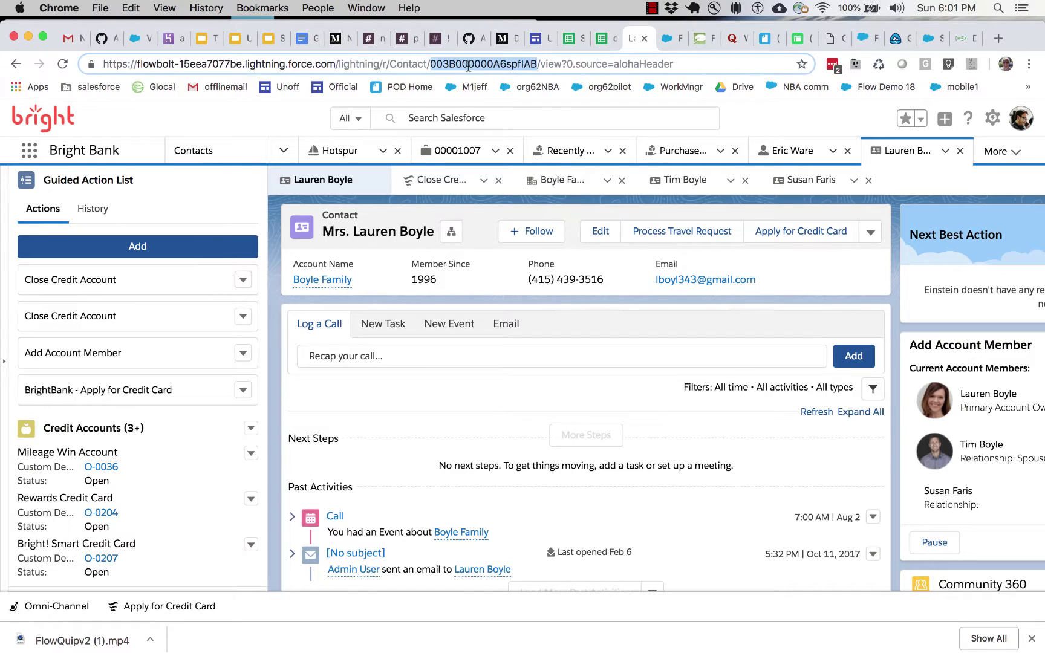
left_click(665, 43)
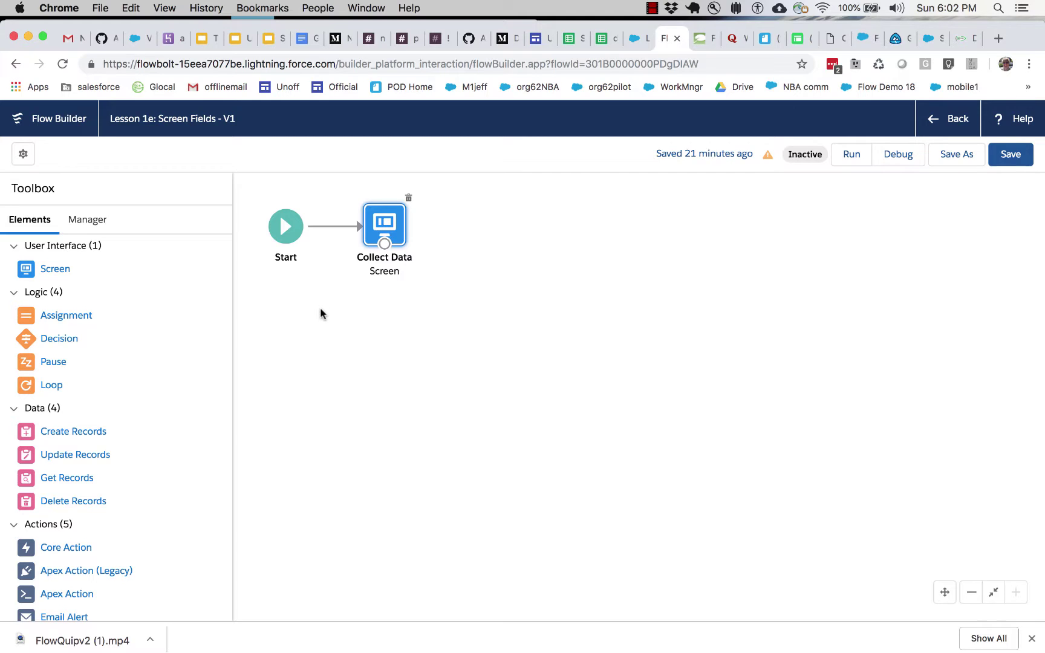
Start a new flow resource of type Variable and give it the API name recordId.
left_click(87, 220)
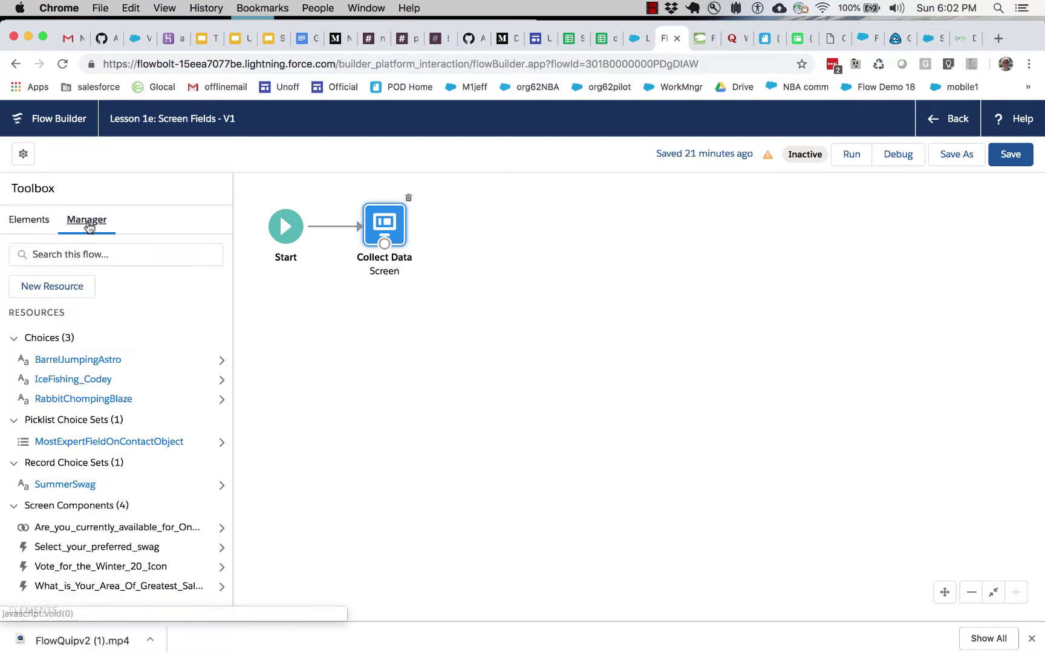
left_click(60, 286)
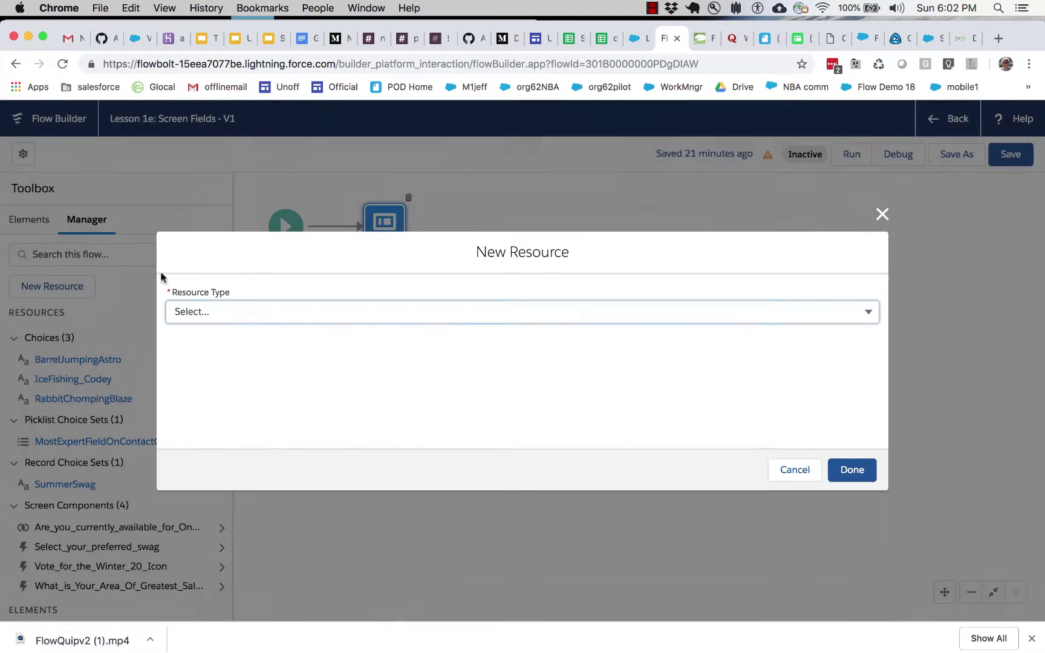
left_click(235, 312)
left_click(222, 342)
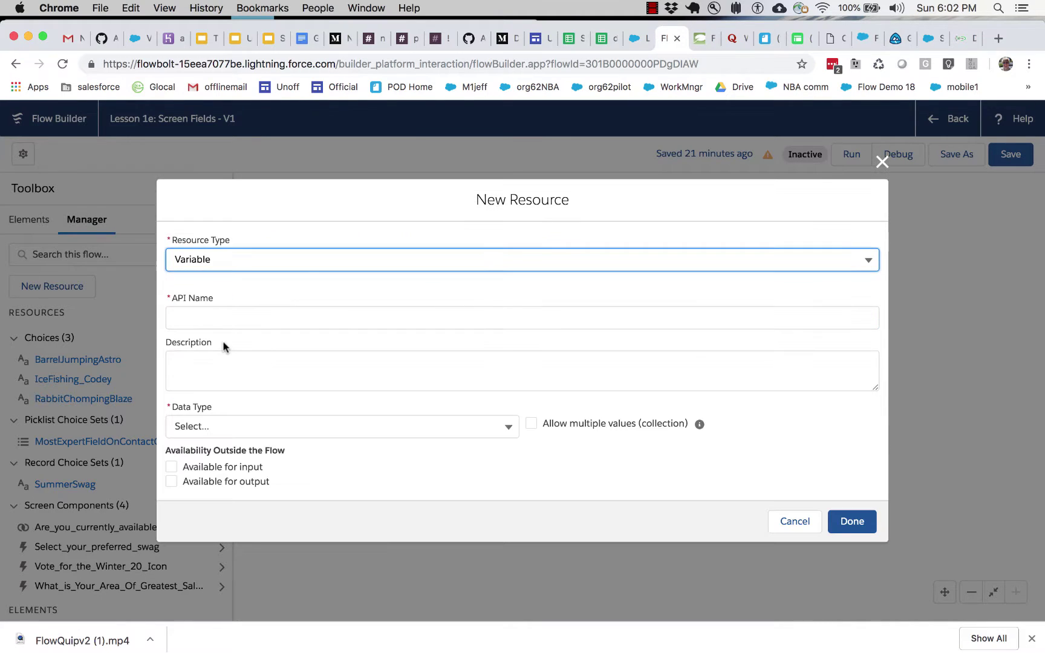
left_click(237, 427)
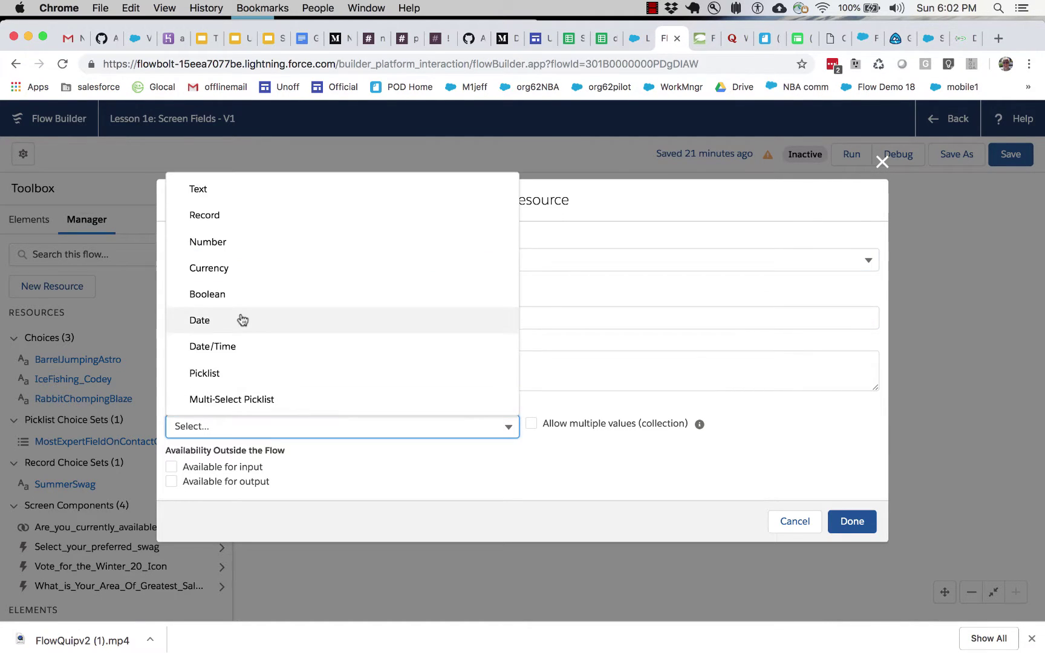
key("Escape")
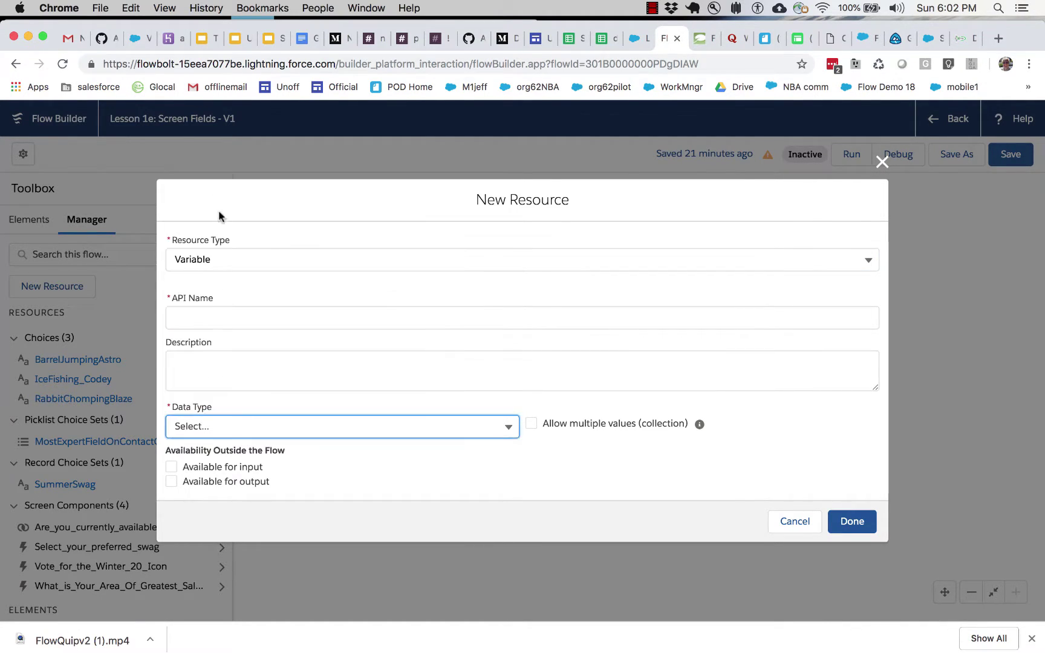
left_click(207, 343)
left_click(215, 311)
type("recrod")
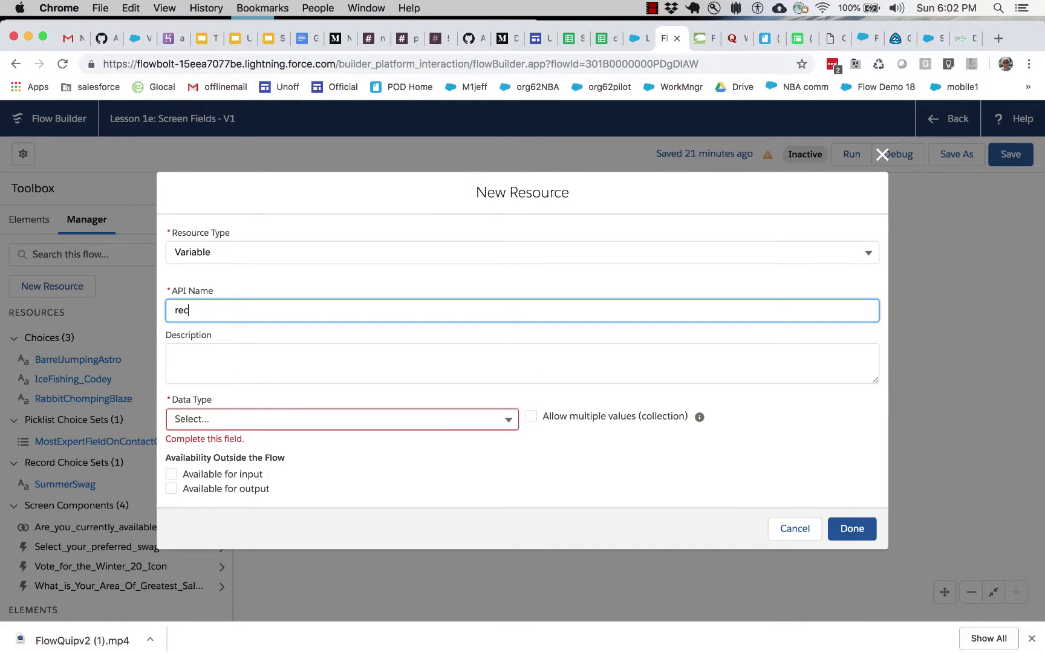
key("BackSpace")
key("BackSpace")
key("BackSpace")
type("ord")
Set the recordId variable's data type to Text, make it available for input, and save it.
left_click(212, 418)
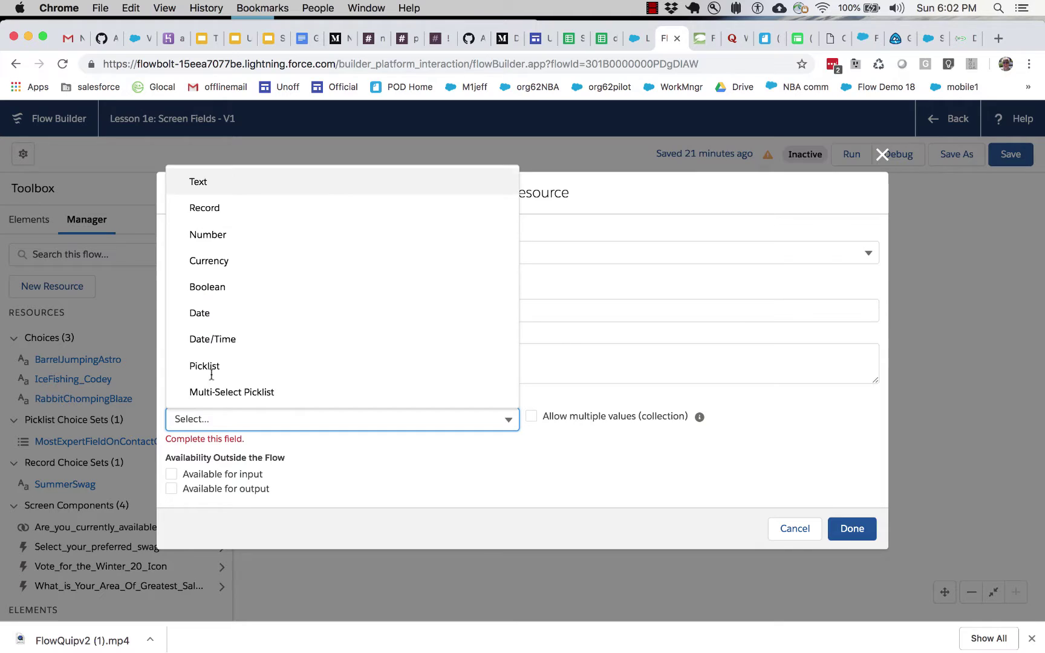
left_click(215, 193)
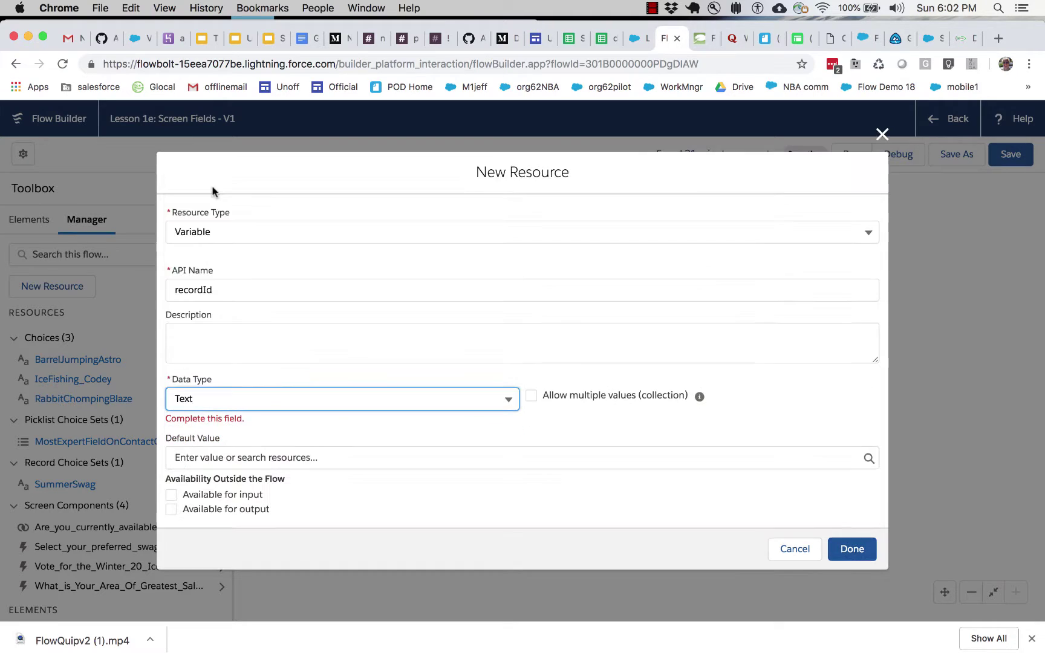
left_click(170, 490)
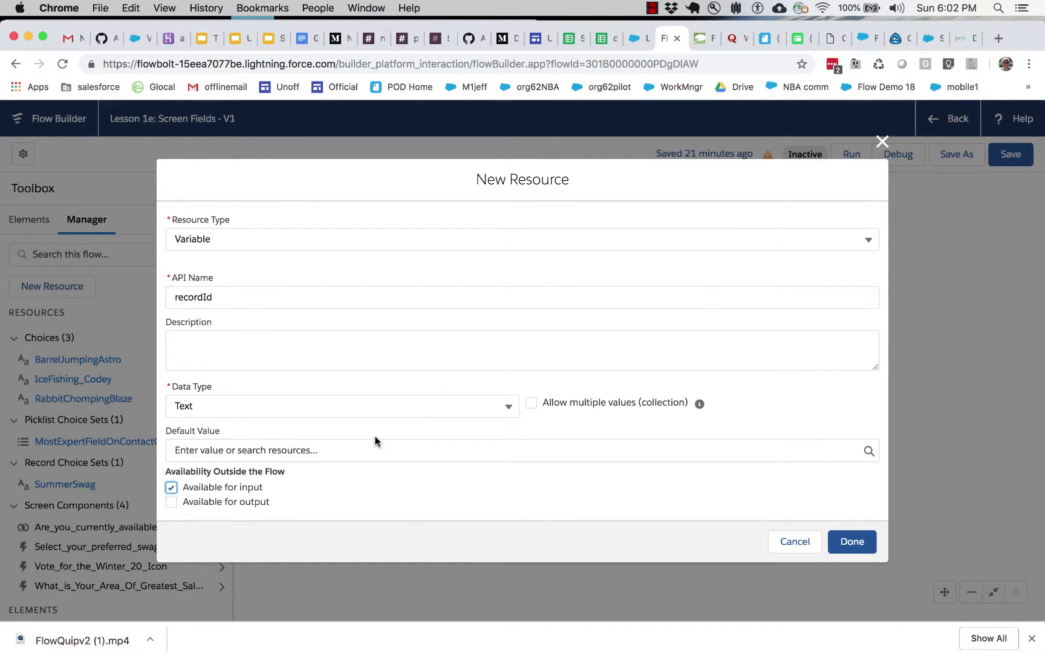
left_click(852, 542)
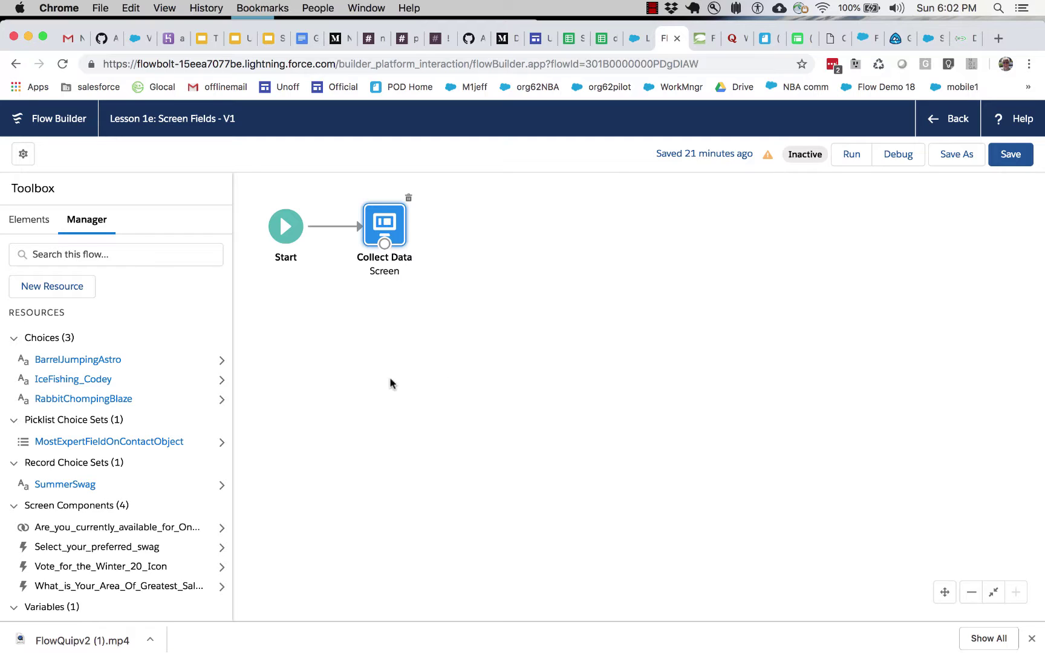
Add an Update Records element beside the Collect Data screen and label it Update Current Contact.
left_click(29, 221)
left_click_drag(98, 461, 499, 238)
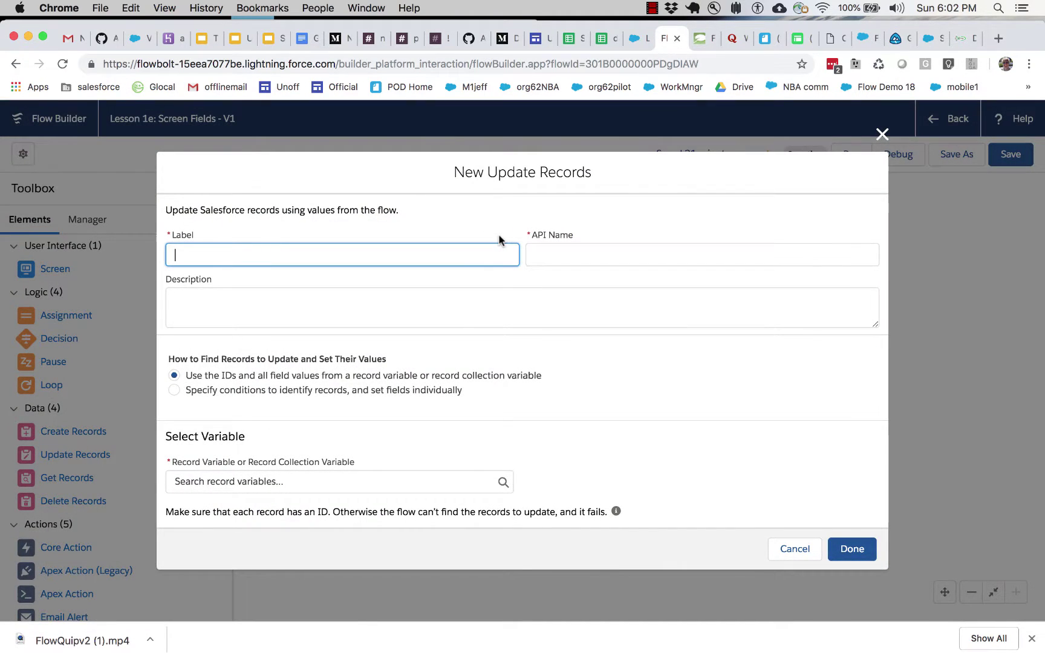
type("Update Current Contact")
key("Tab")
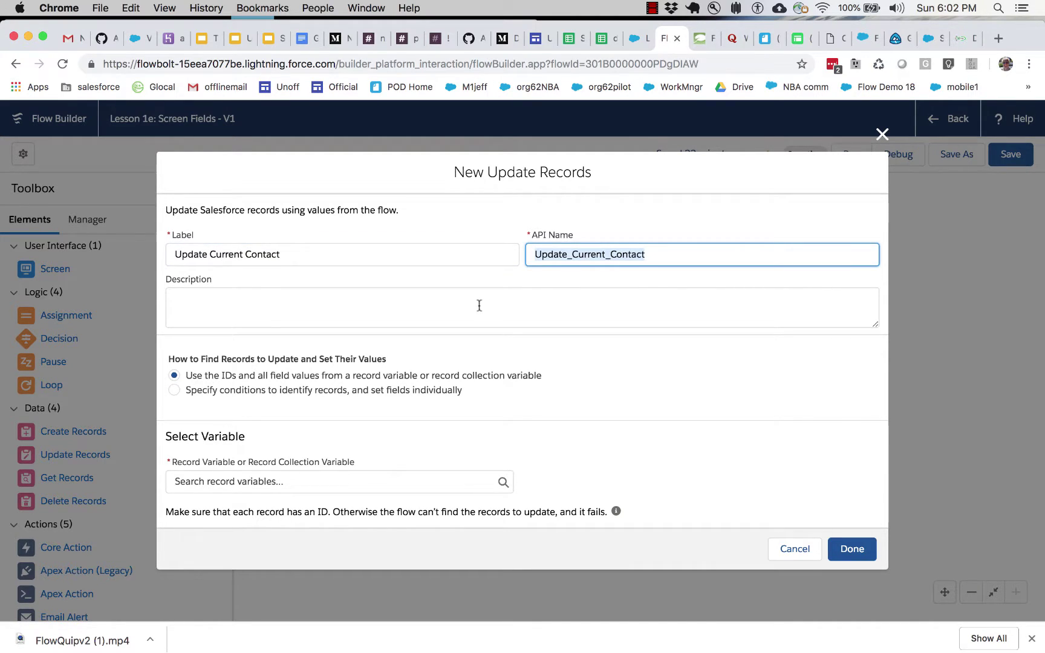
Describe the update element as "Use the incoming recordId to update the contact with the data collected on the previous screen.".
left_click(480, 305)
type("Use the")
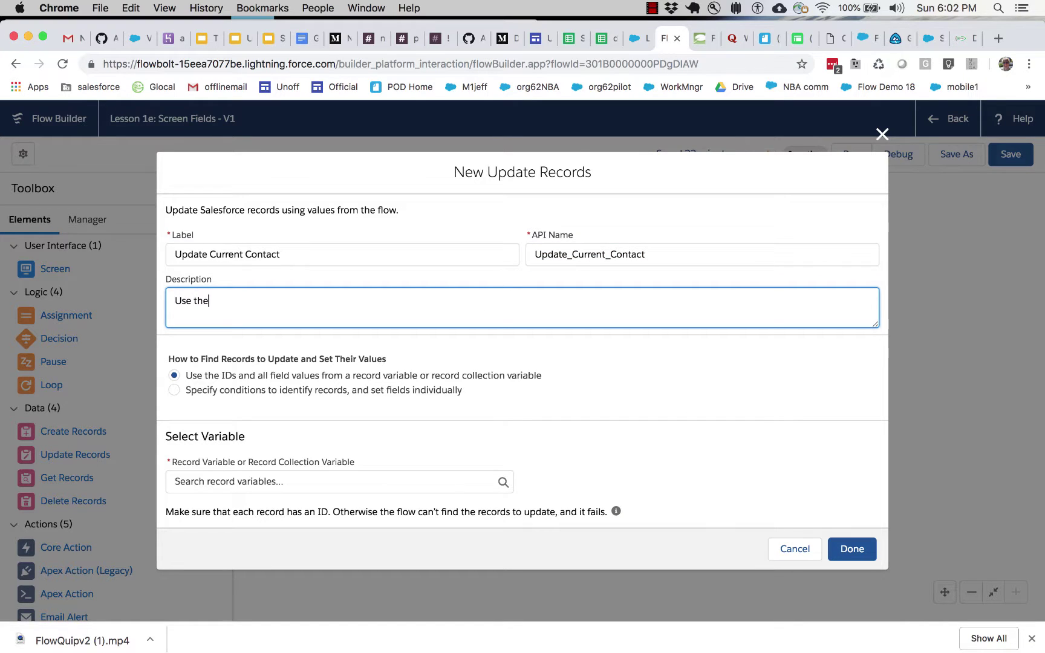
type(" incoming recordI")
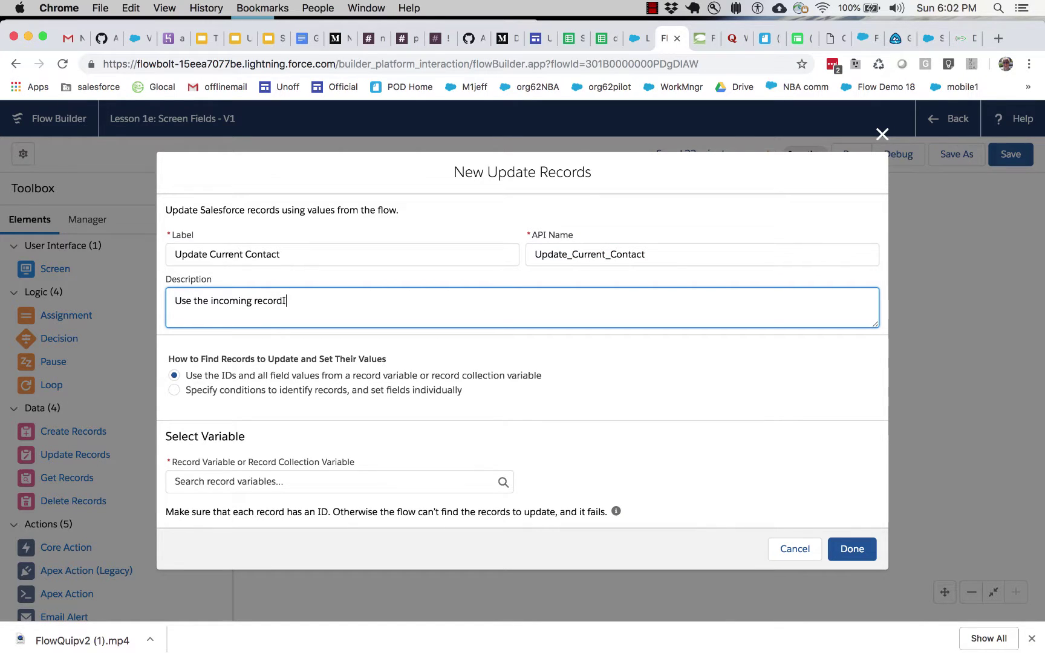
type("d to update the contact with the data collected on the previous screen.")
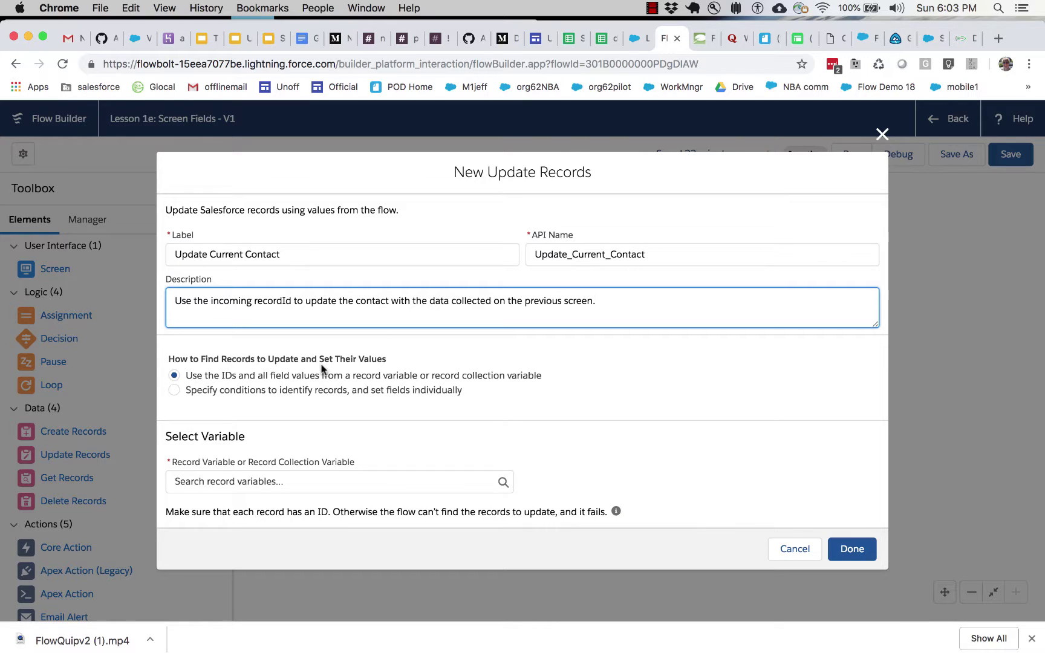
Have the update identify records by specified conditions with individually set fields, and choose Contact as its object.
left_click(173, 389)
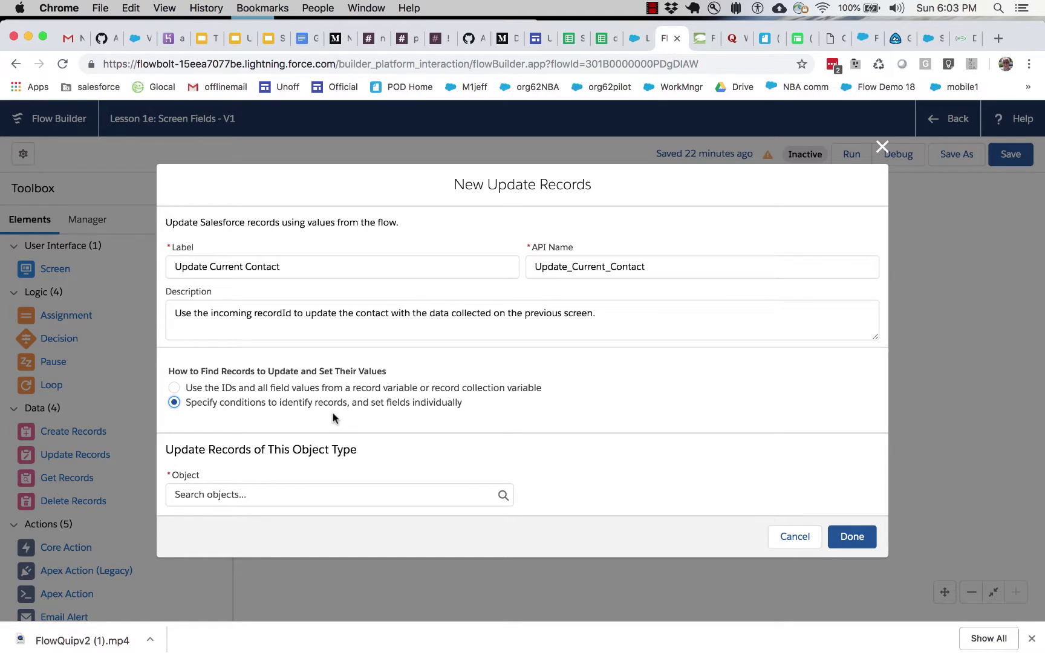
left_click(289, 497)
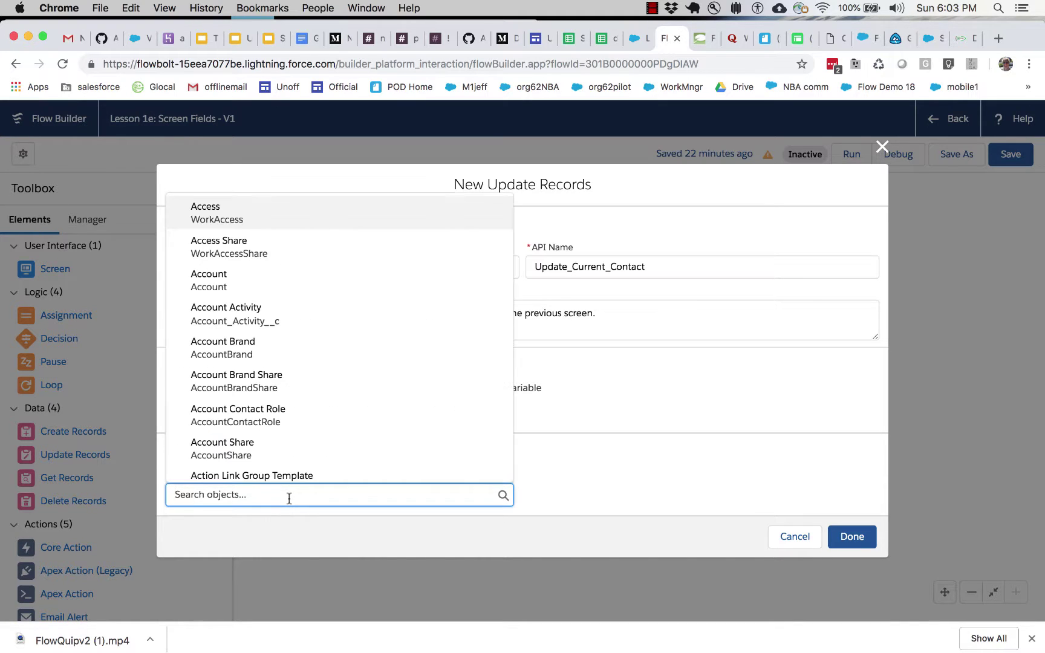
scroll(310, 458, "down", 4)
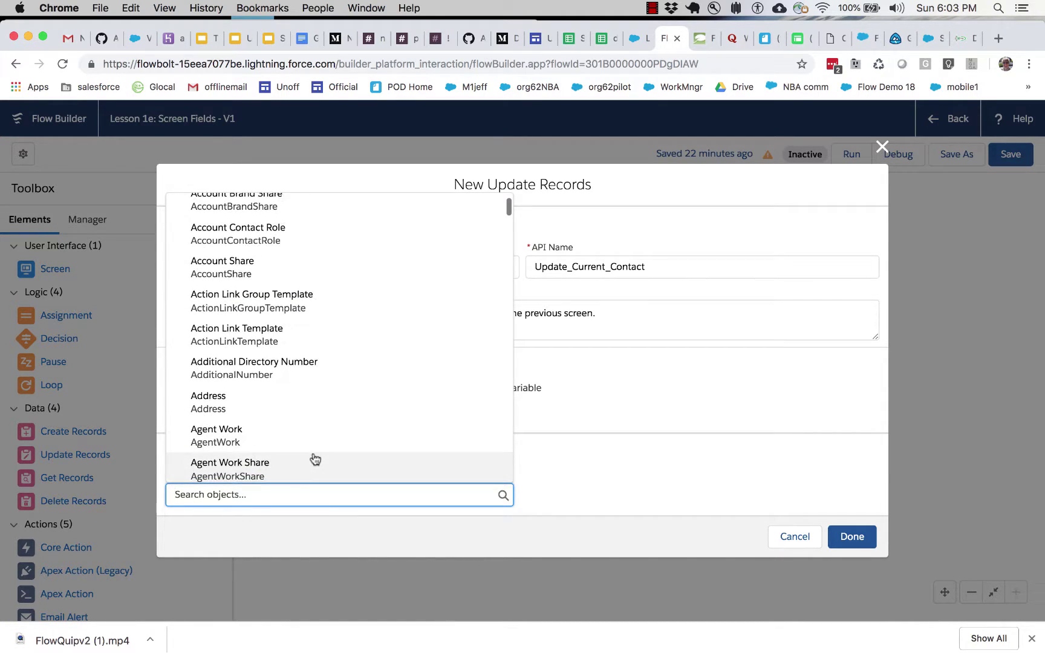
type("conta")
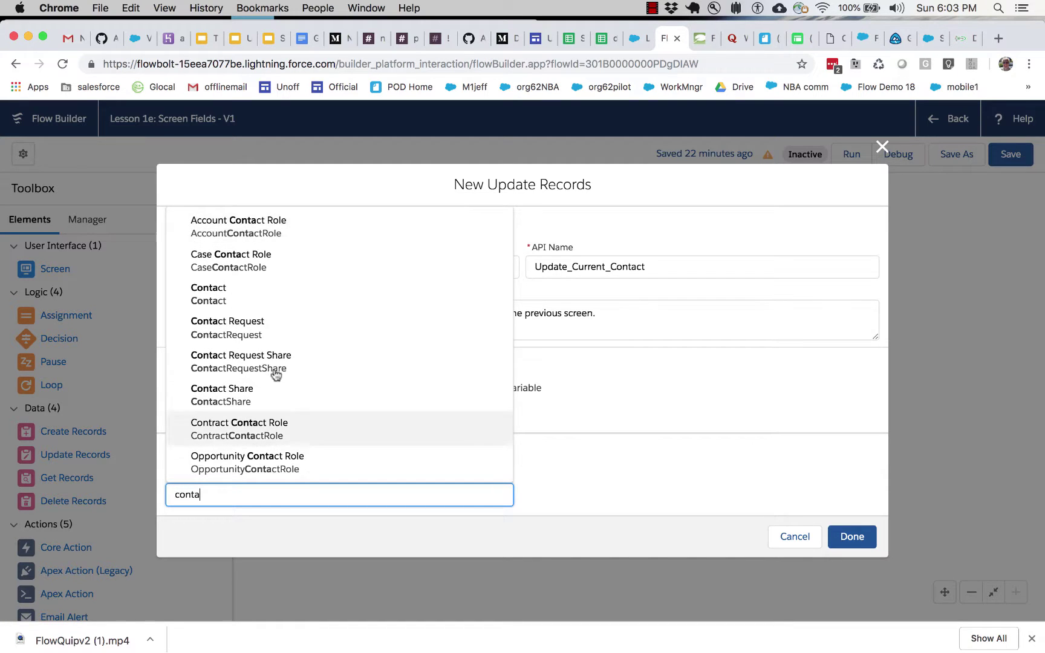
left_click(239, 299)
scroll(329, 472, "down", 3)
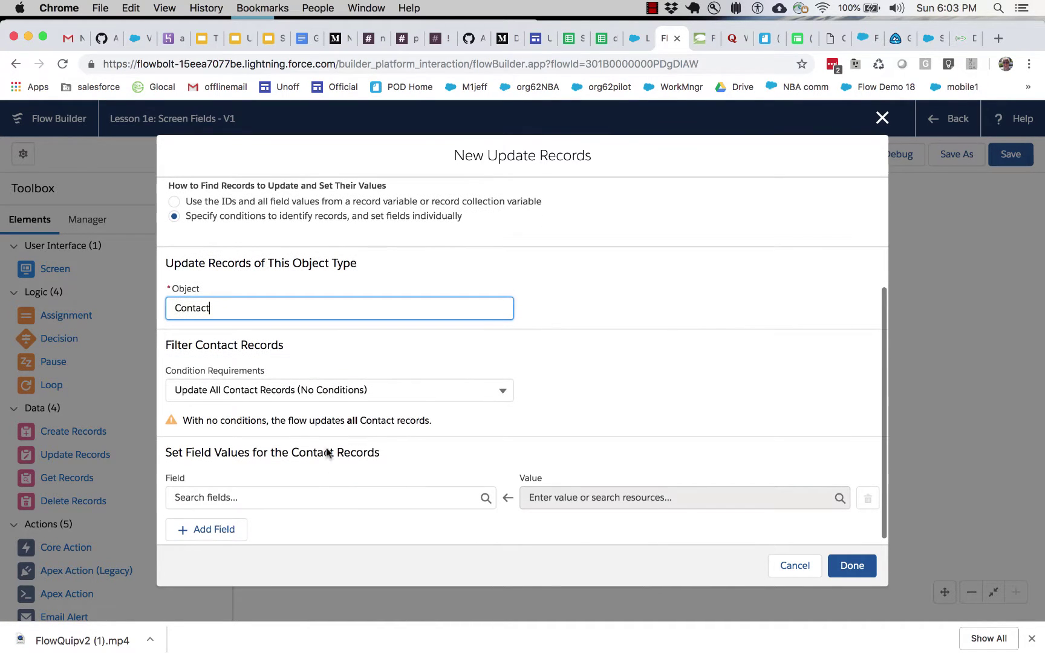
Filter the Contact records by a condition requiring the Id field to equal {!recordId}.
left_click(319, 396)
left_click(295, 440)
left_click(287, 442)
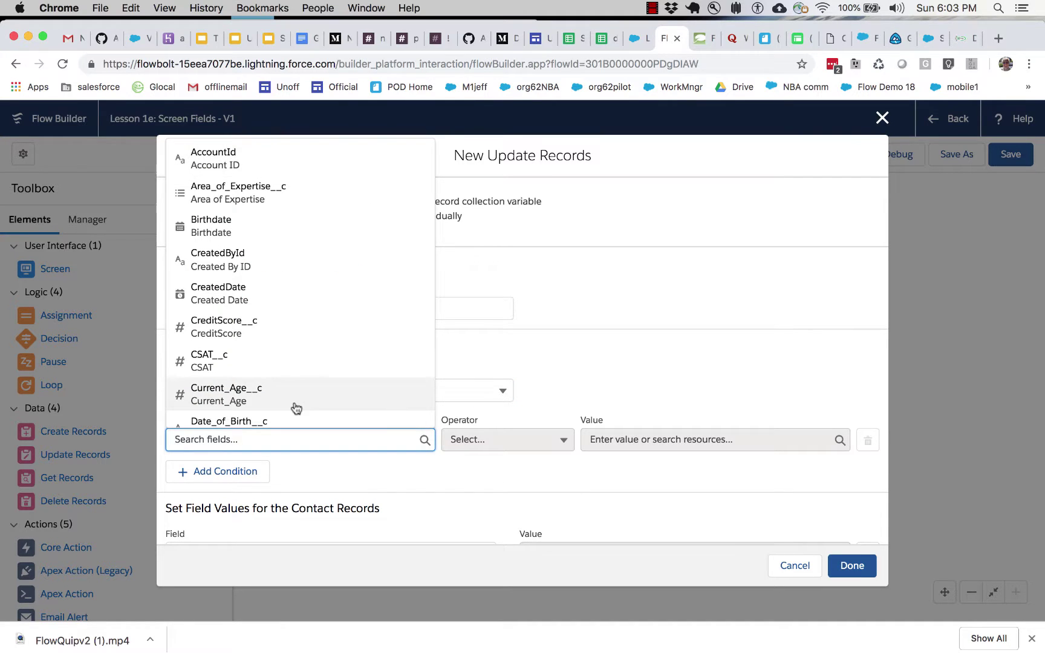
type("id")
left_click(243, 293)
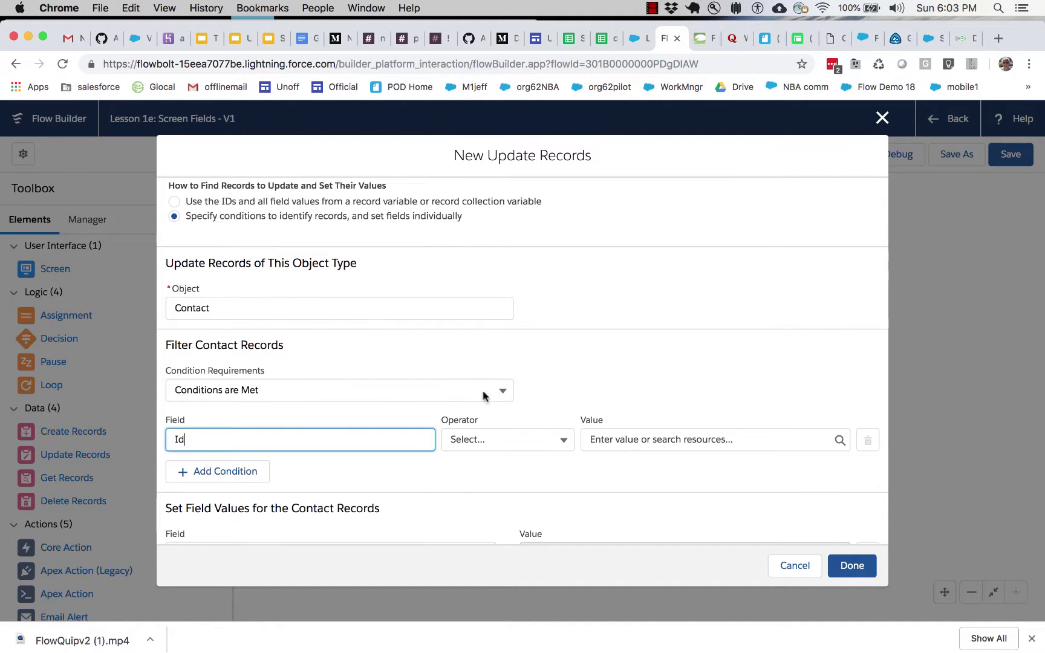
left_click(517, 440)
left_click(478, 254)
left_click(658, 438)
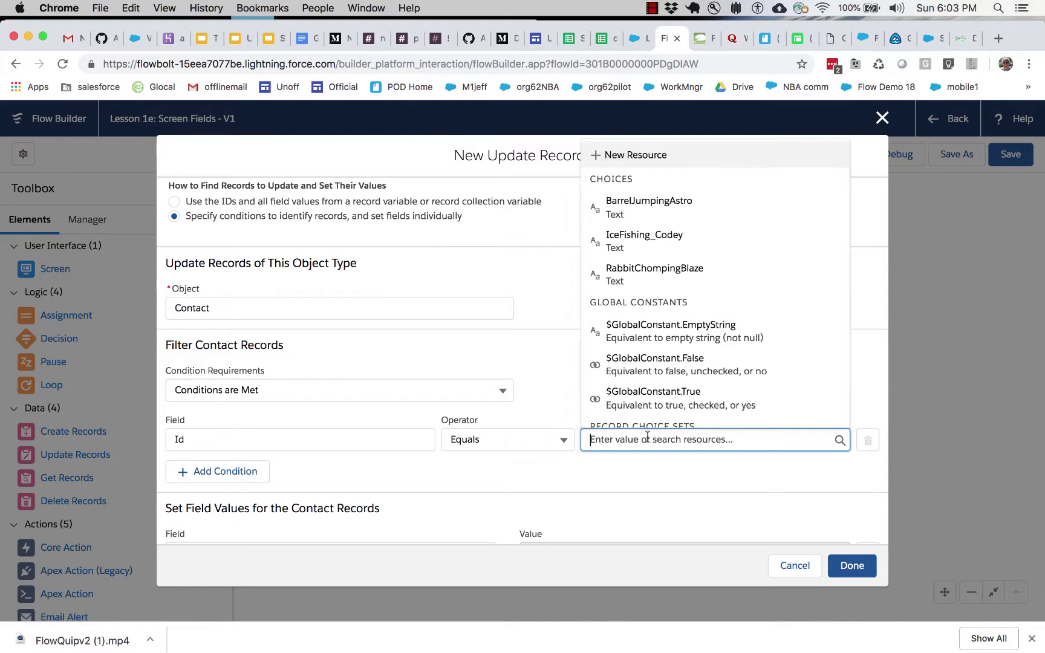
scroll(657, 382, "down", 5)
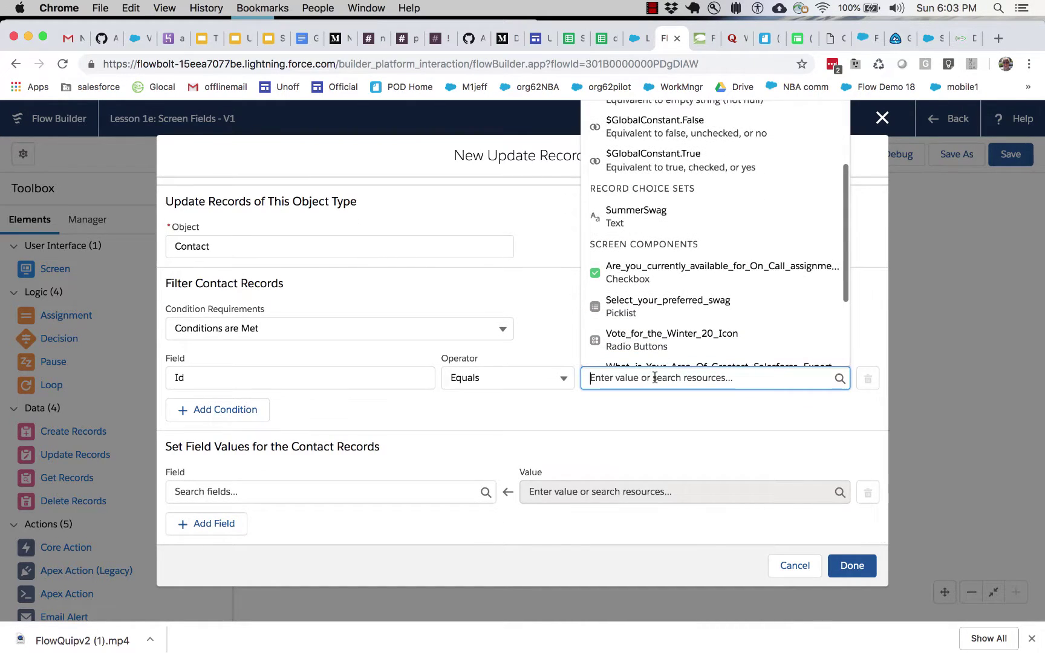
scroll(652, 359, "down", 2)
left_click(625, 334)
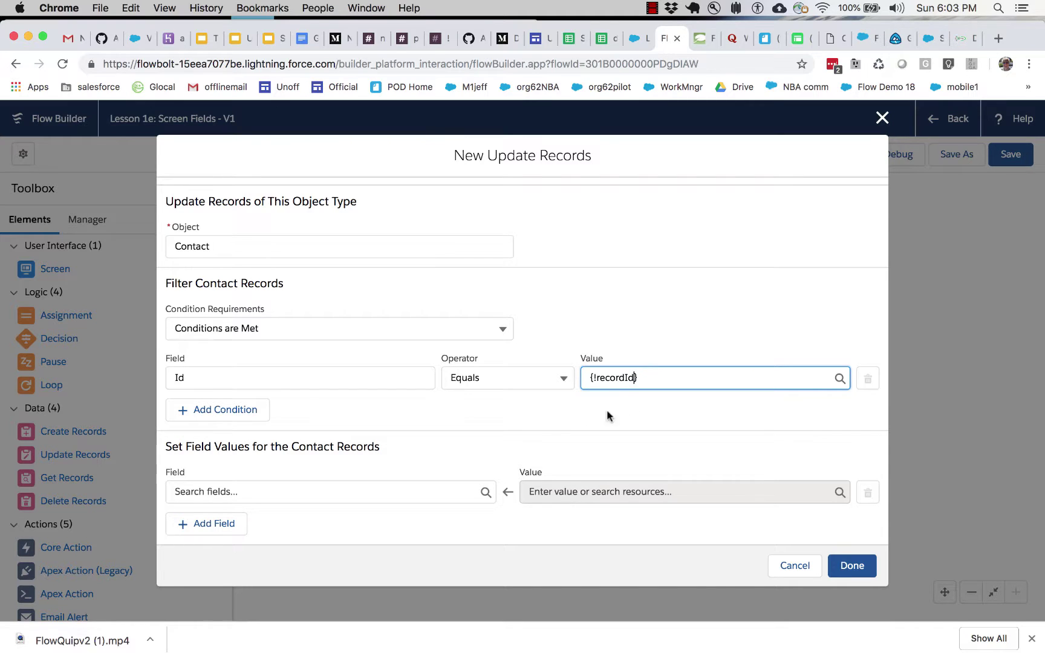
left_click(510, 411)
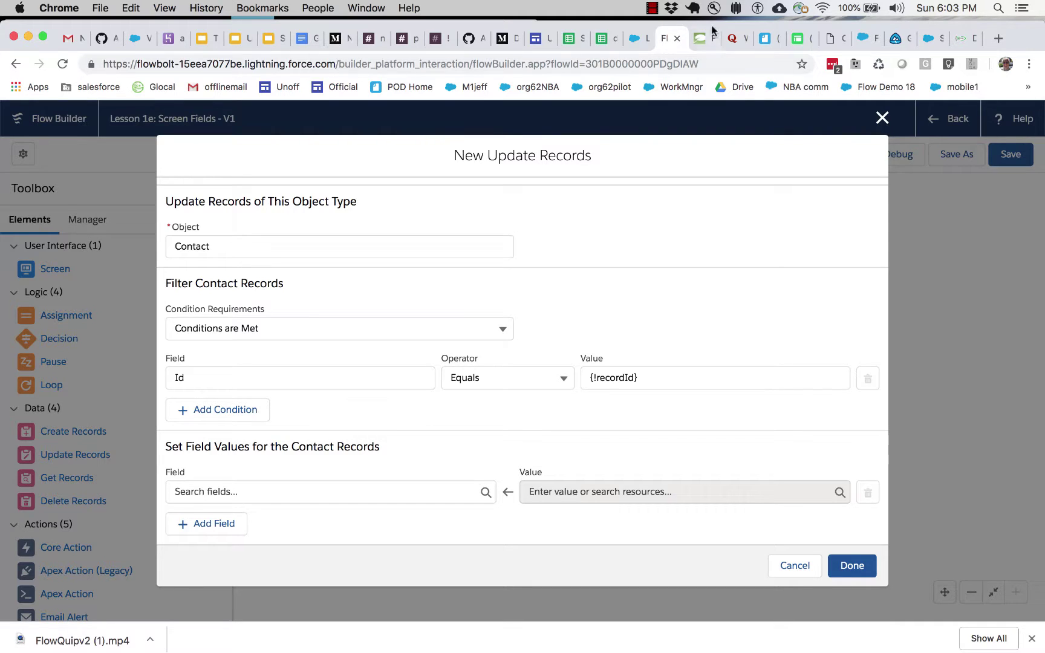
View the contact record's ID in its page address and return to the update element.
left_click(636, 40)
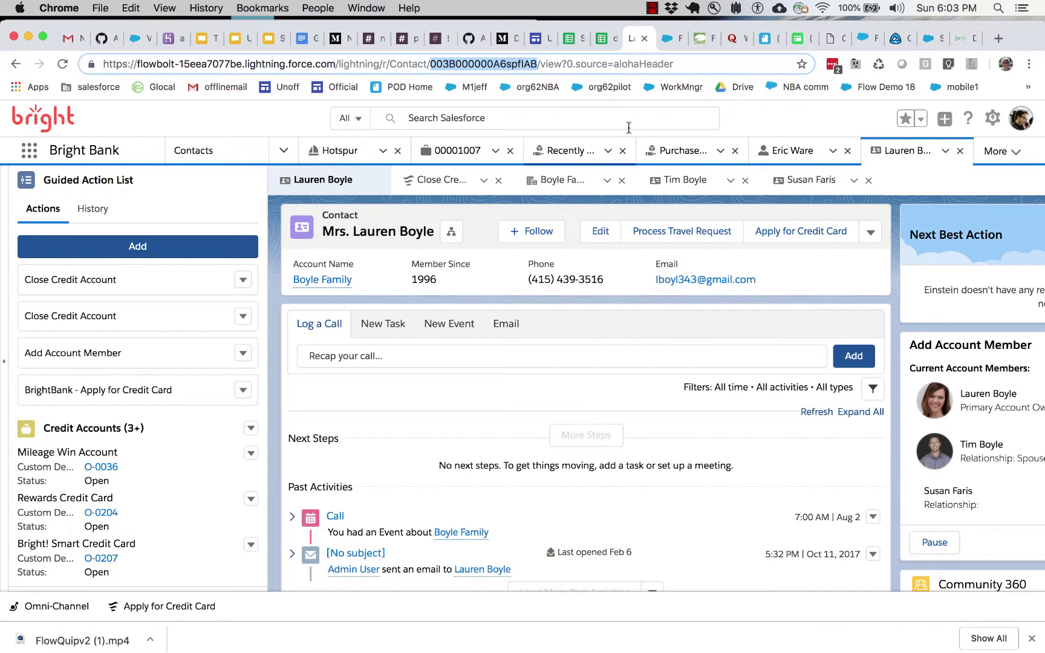
left_click(667, 40)
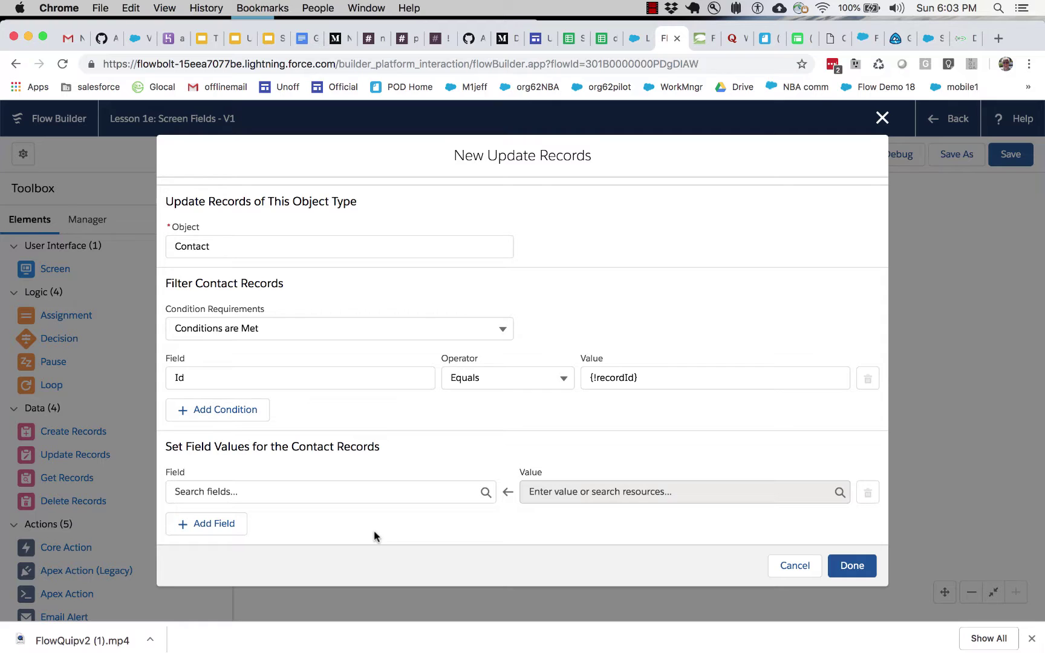
double_click(505, 158)
Set Area_of_Expertise__c to the What_is_Your_Area_Of_Greatest_Salesforce_Expertise screen component's value and save the update element.
left_click(378, 491)
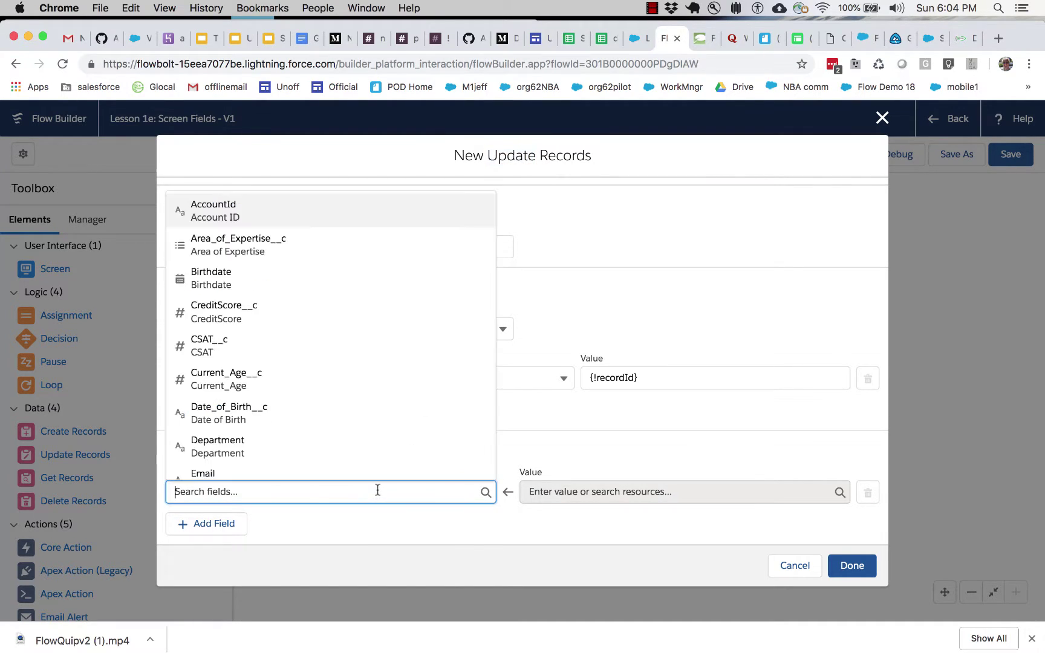
left_click(306, 243)
left_click(577, 493)
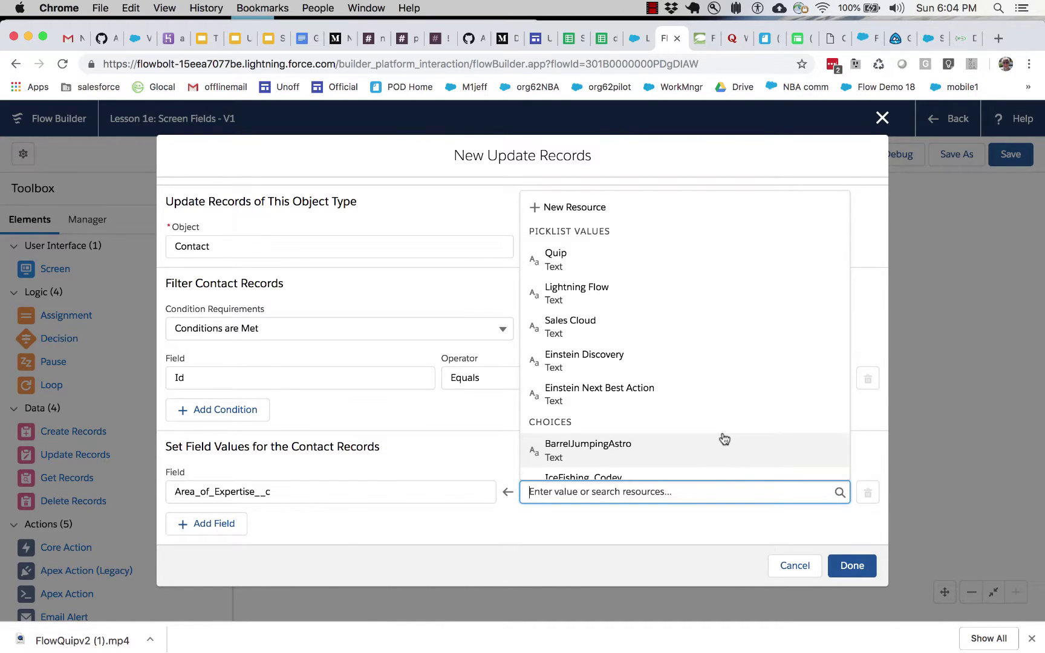
scroll(724, 439, "down", 5)
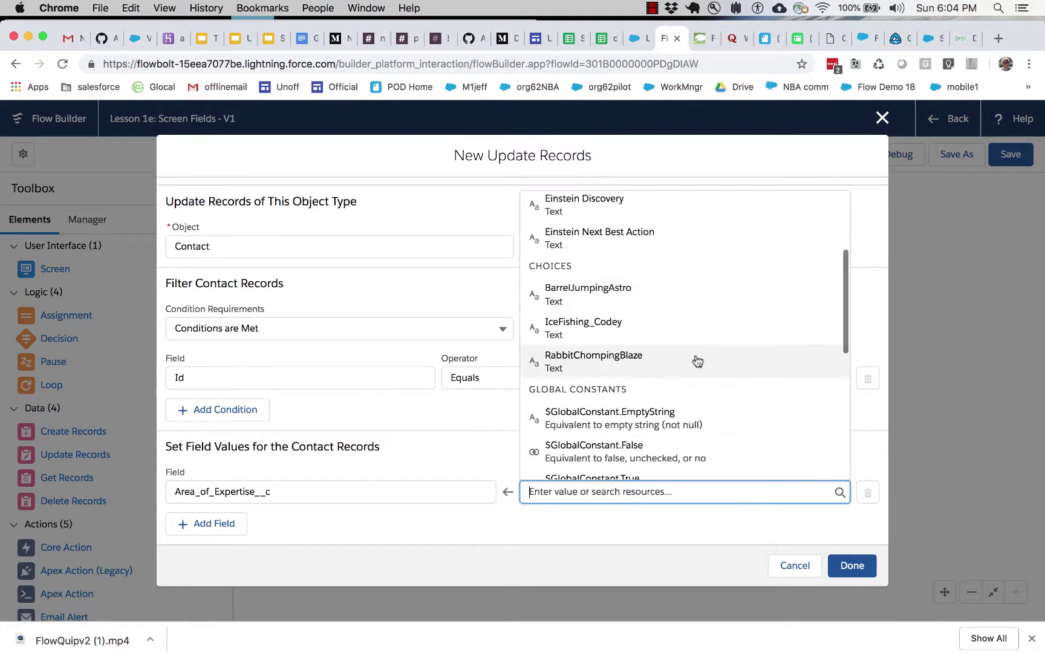
scroll(697, 358, "down", 3)
scroll(697, 359, "down", 7)
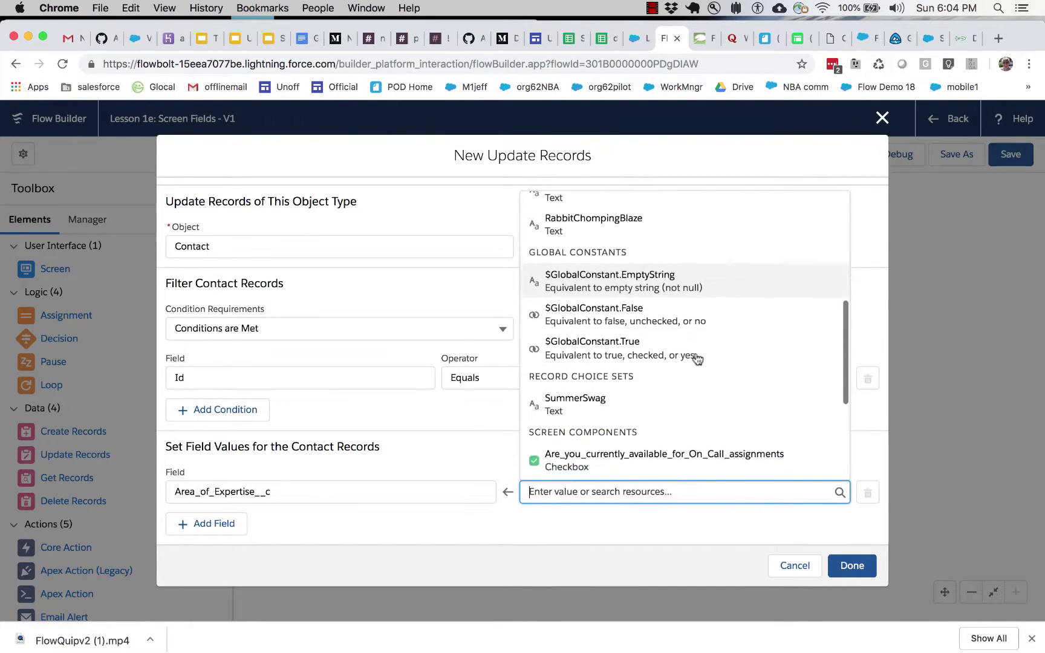
scroll(696, 353, "down", 2)
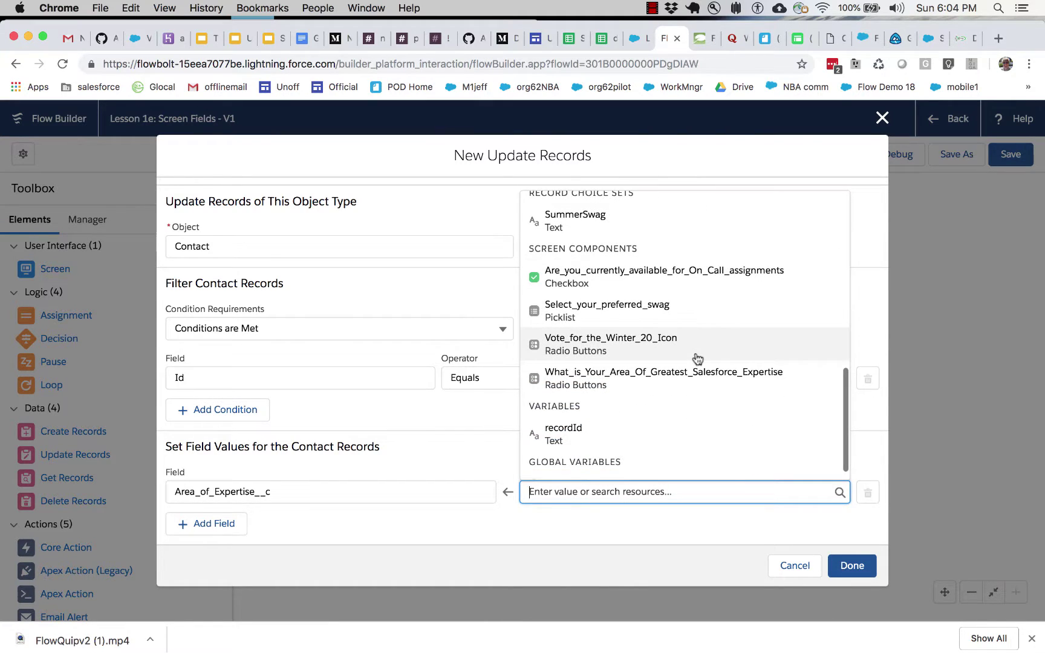
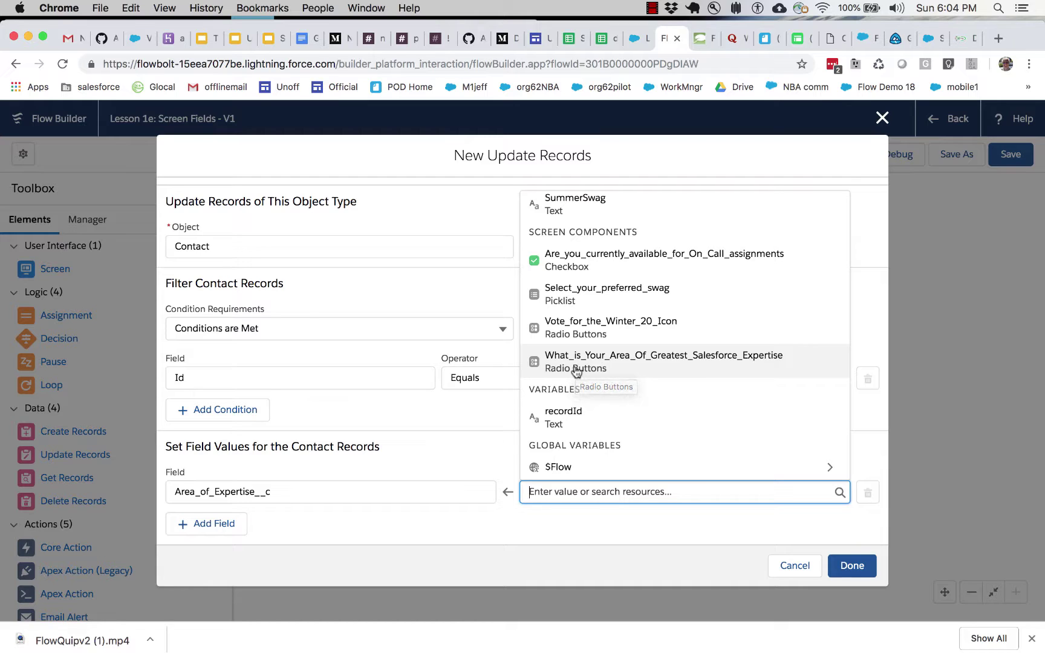
left_click(576, 363)
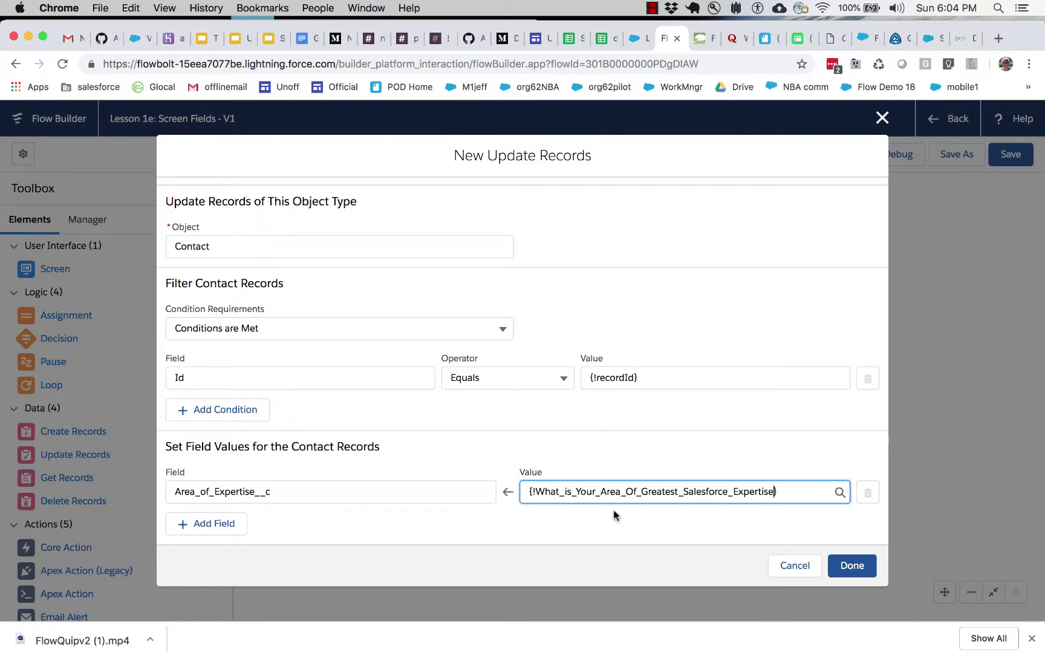
left_click_drag(529, 491, 790, 495)
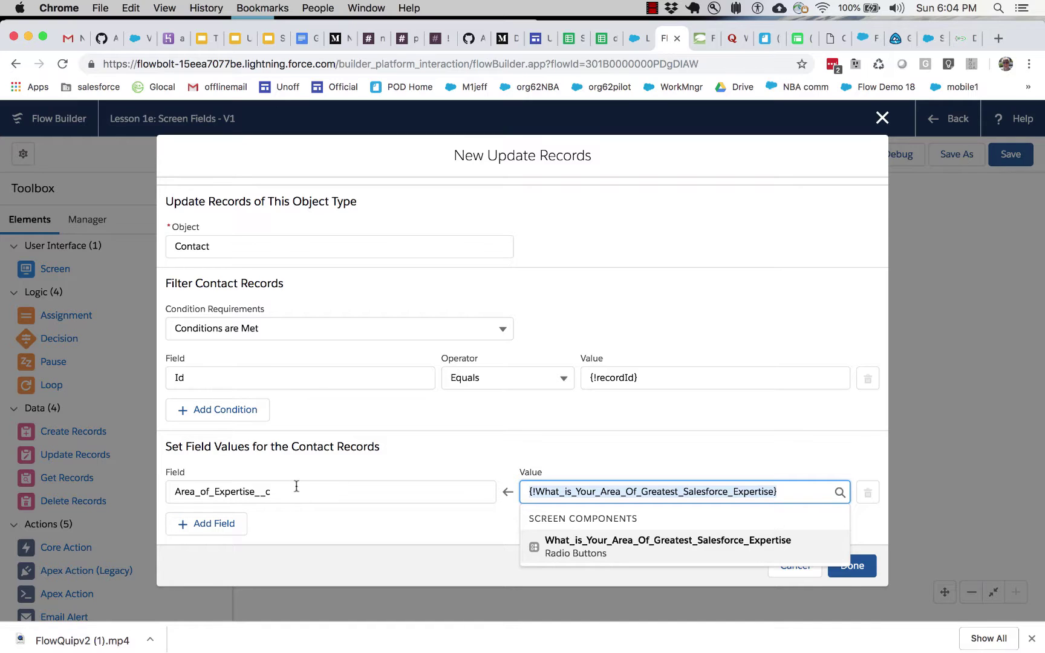
left_click(320, 520)
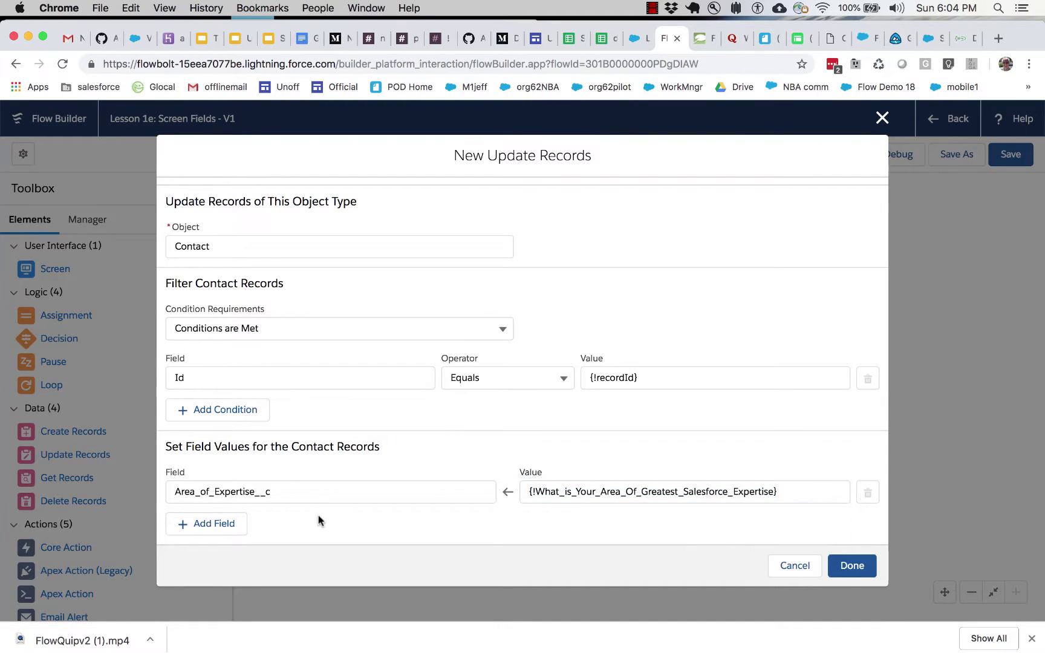
left_click(839, 568)
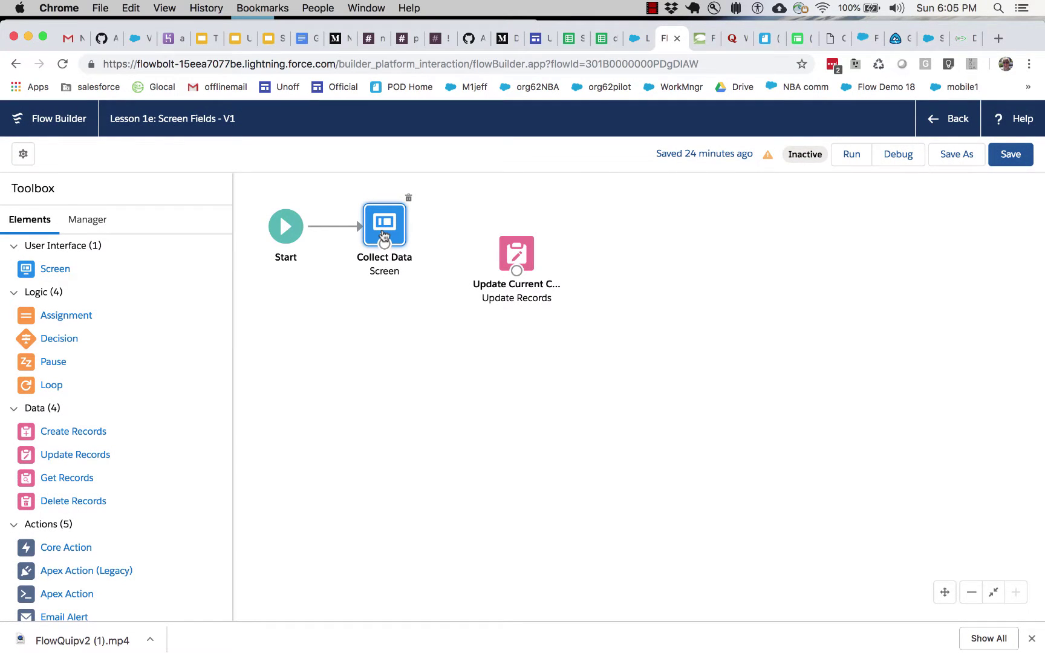
Examine the expertise radio buttons on the Collect Data screen and the MostExpertFieldOnContactObject picklist choice set behind them, without changing either.
double_click(382, 235)
left_click(319, 395)
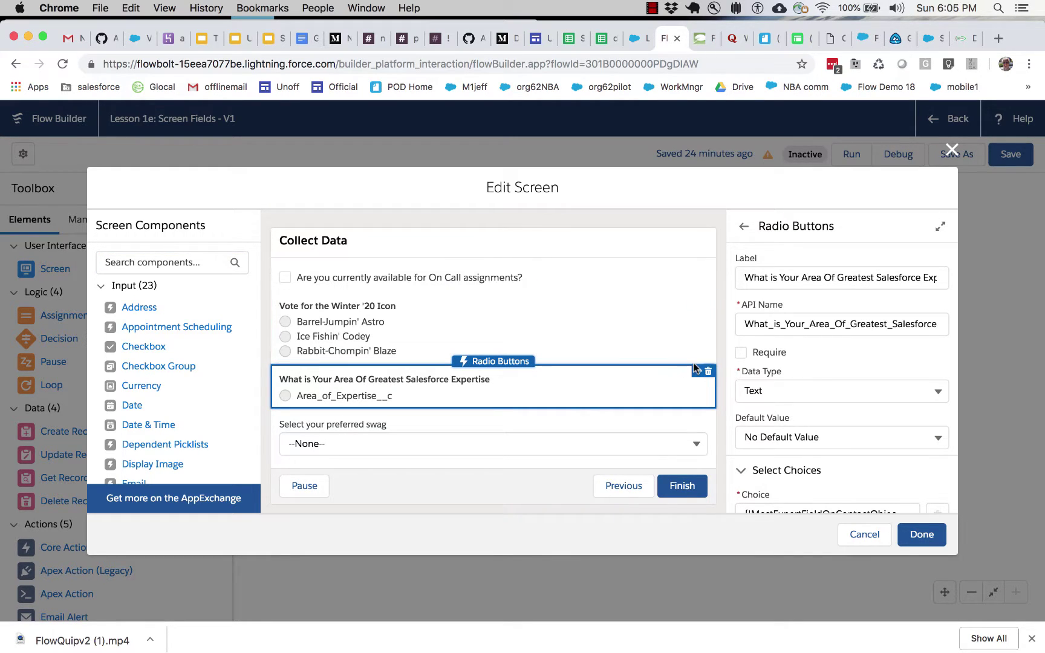
scroll(827, 407, "down", 3)
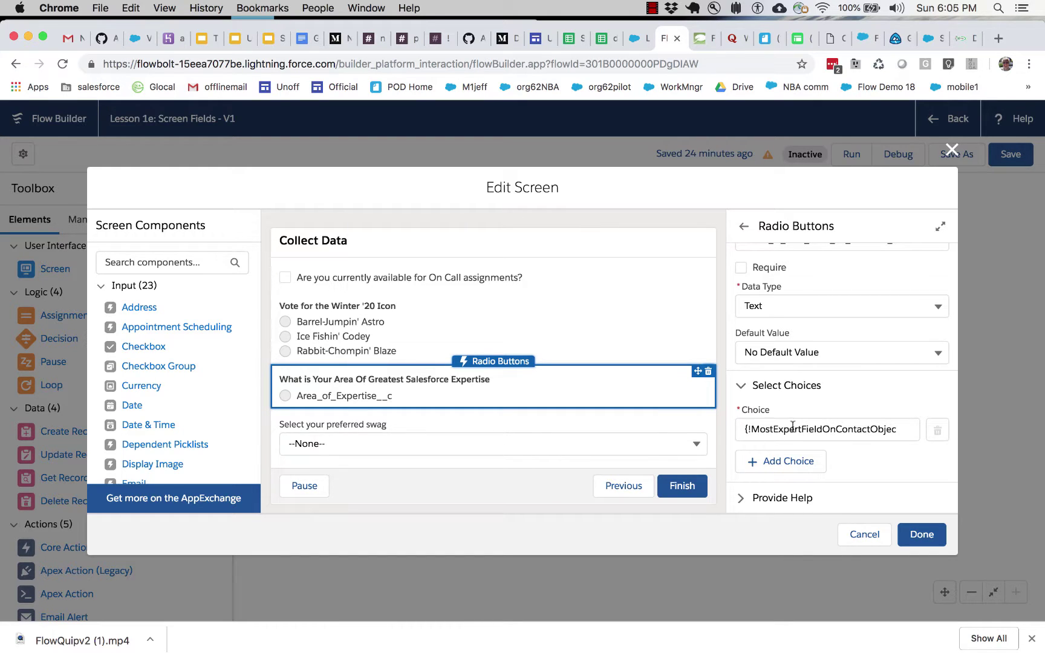
left_click(866, 535)
left_click(87, 220)
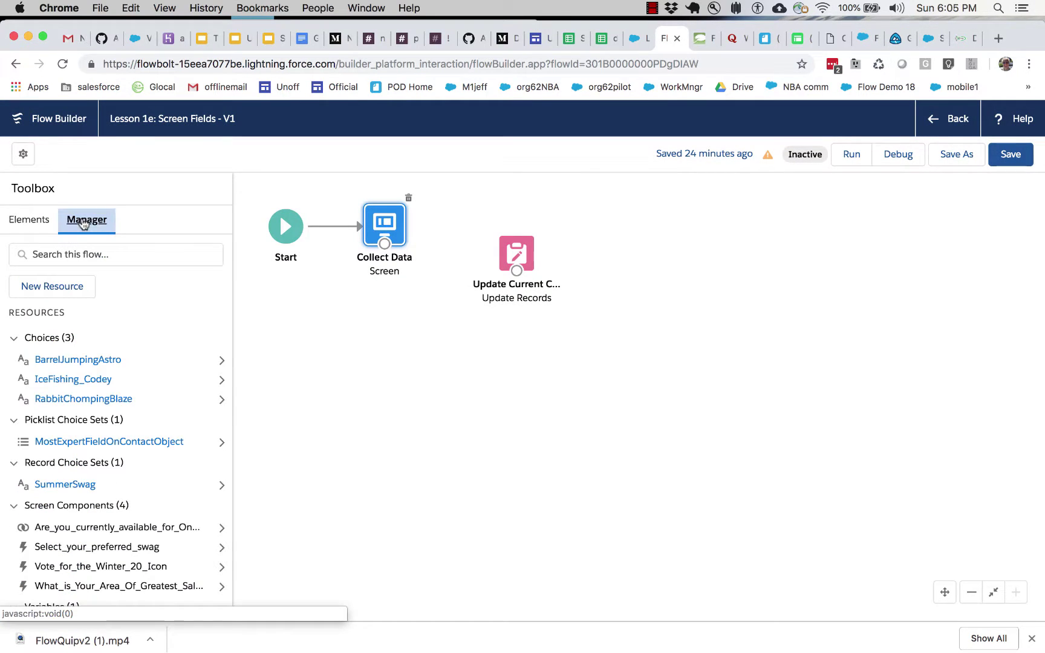
left_click(94, 443)
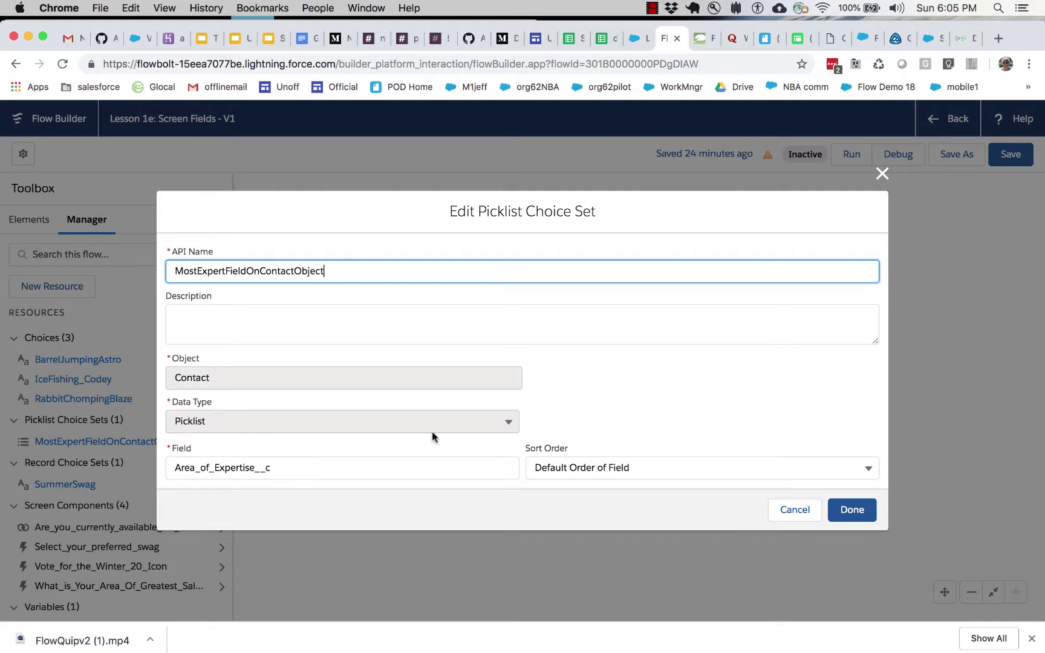
left_click(794, 510)
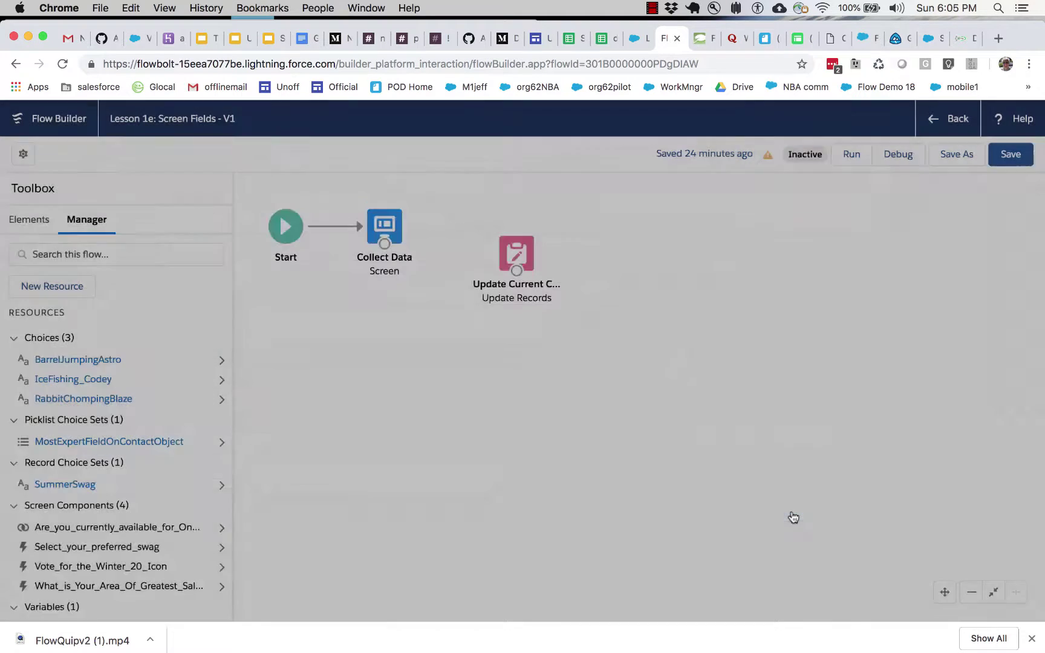
Reopen Update Current Contact and compare its Area_of_Expertise__c mapping with the Area of Expertise field on the contact's edit form.
double_click(517, 261)
scroll(553, 401, "down", 5)
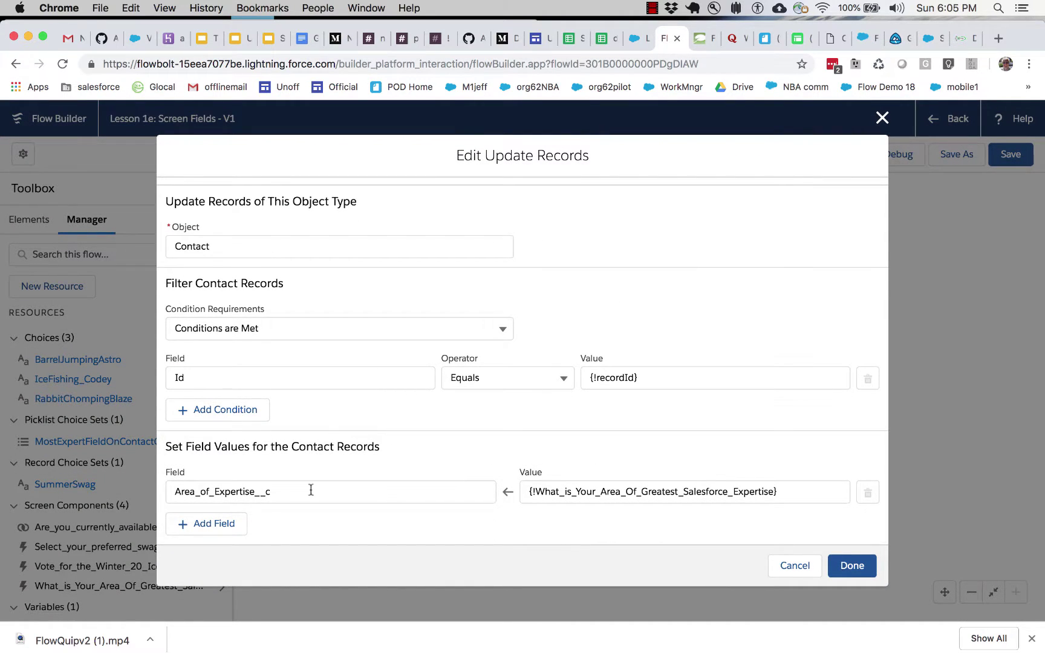
left_click_drag(280, 495, 166, 492)
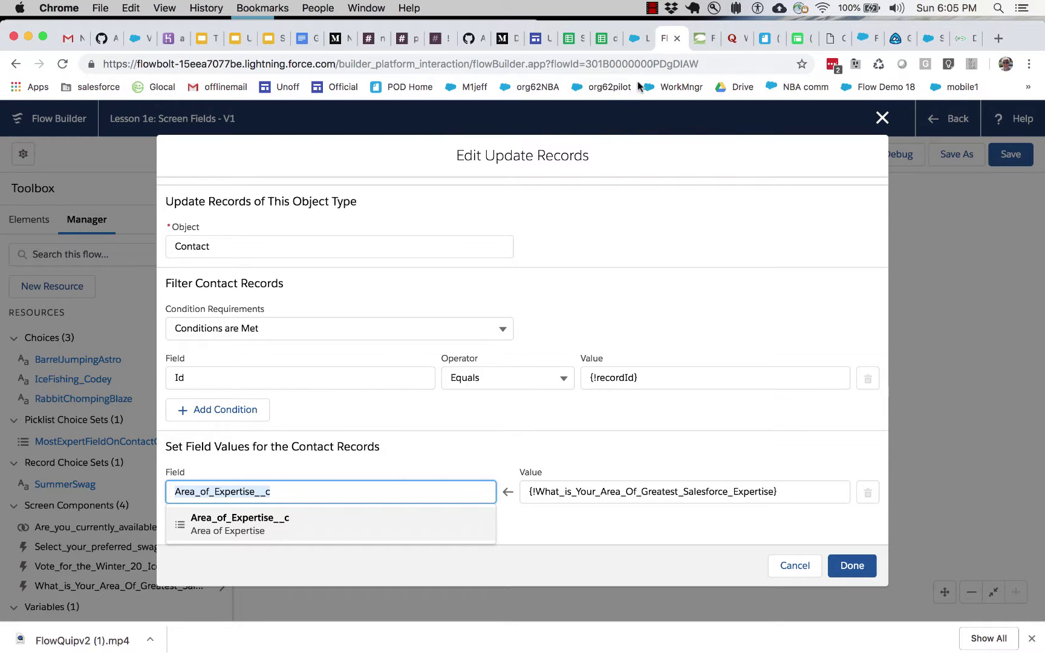
left_click(638, 38)
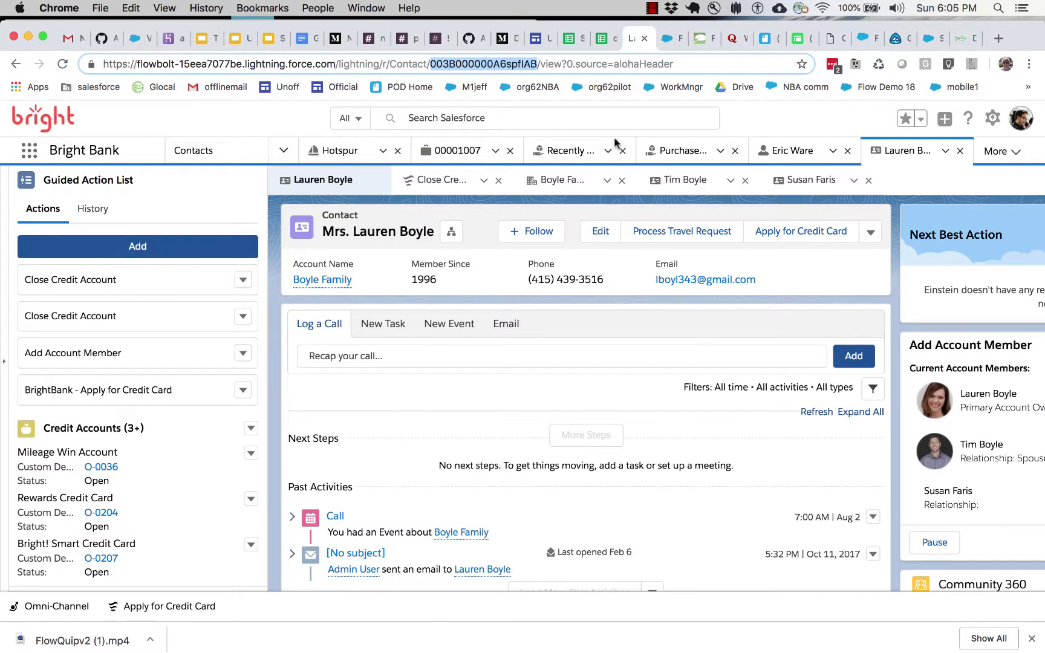
left_click(601, 231)
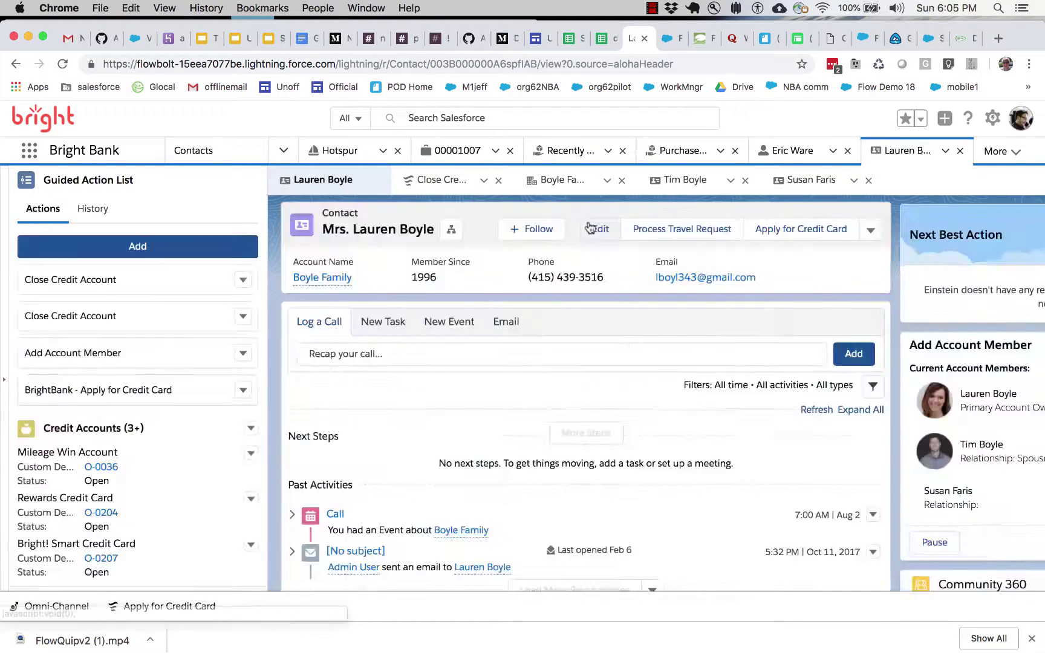
left_click(600, 230)
scroll(490, 421, "down", 15)
scroll(489, 421, "up", 3)
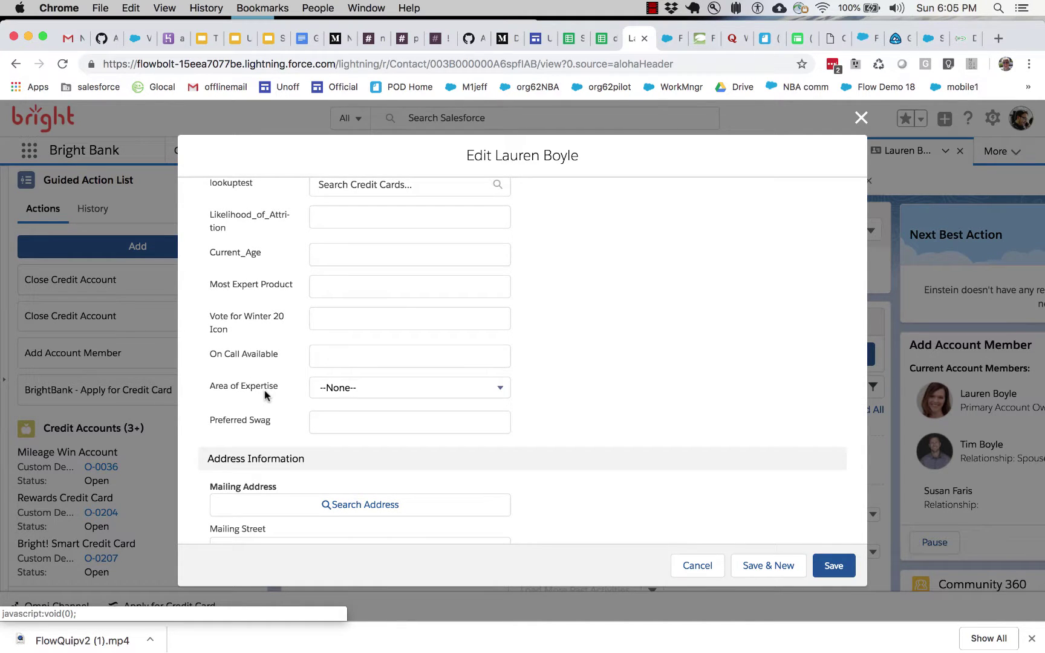
left_click(706, 565)
left_click(670, 40)
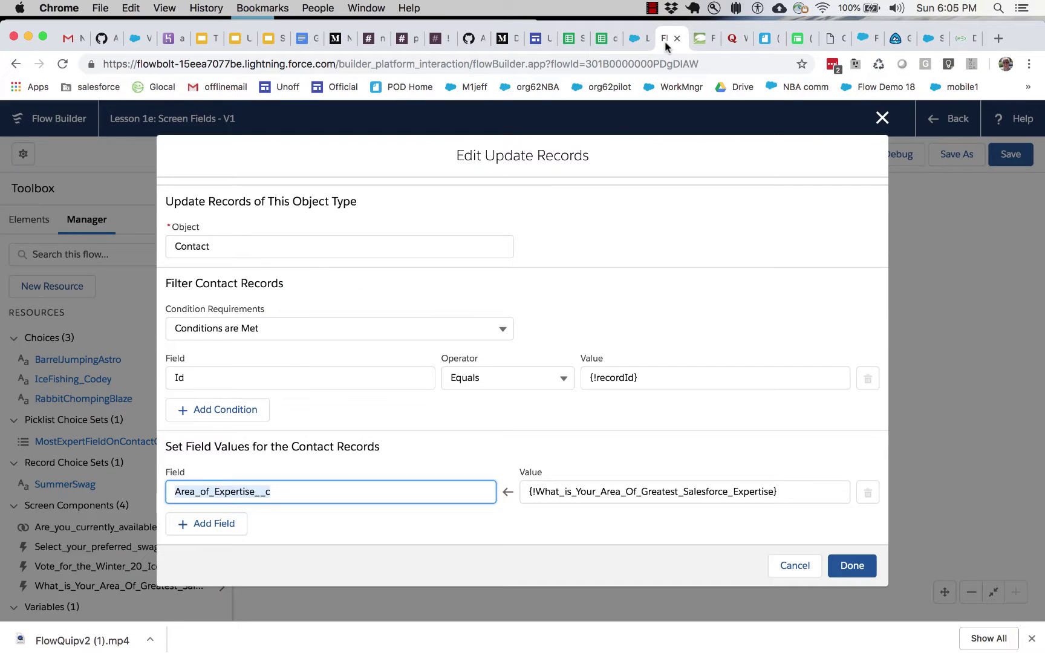
Add a second field assignment for the contact records and choose Vote_for_Winter_20_Icon__c as its field.
left_click(210, 525)
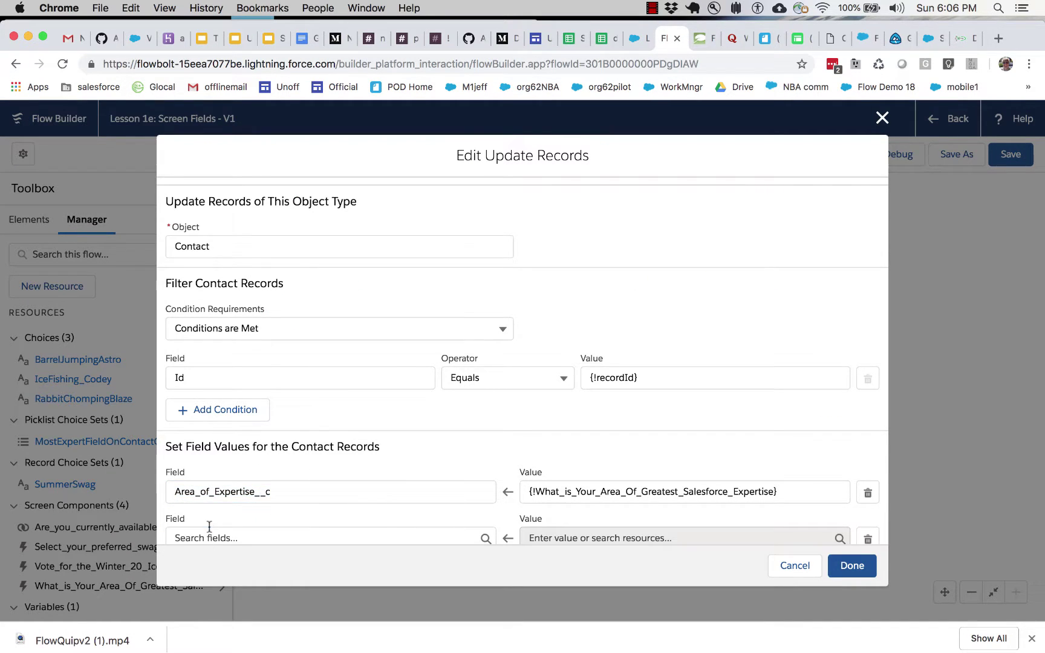
scroll(350, 512, "down", 2)
left_click(345, 493)
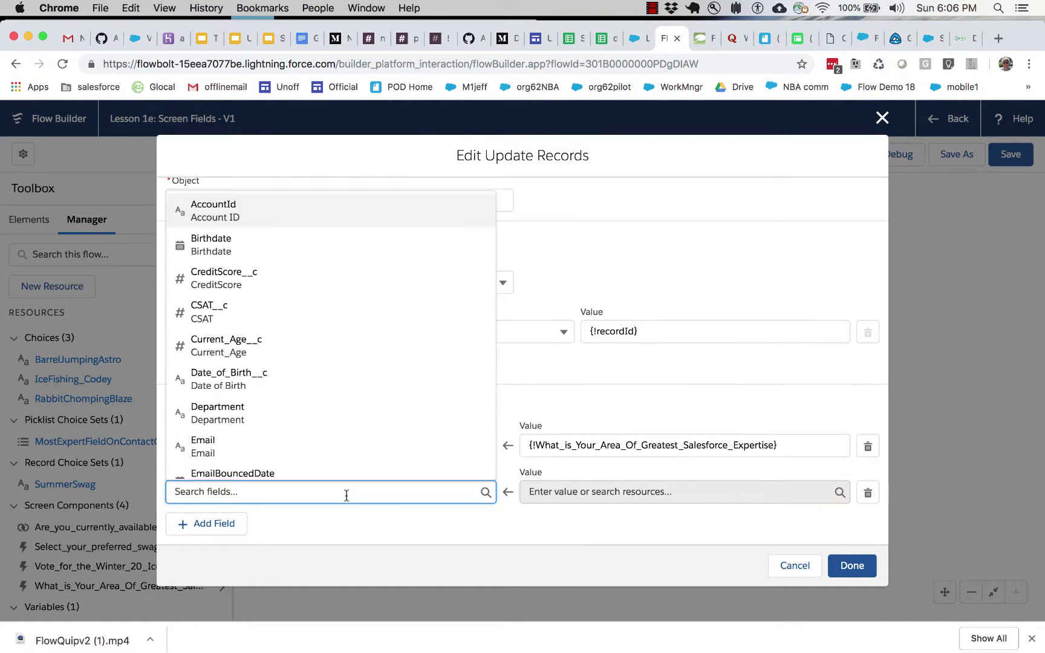
scroll(339, 426, "down", 6)
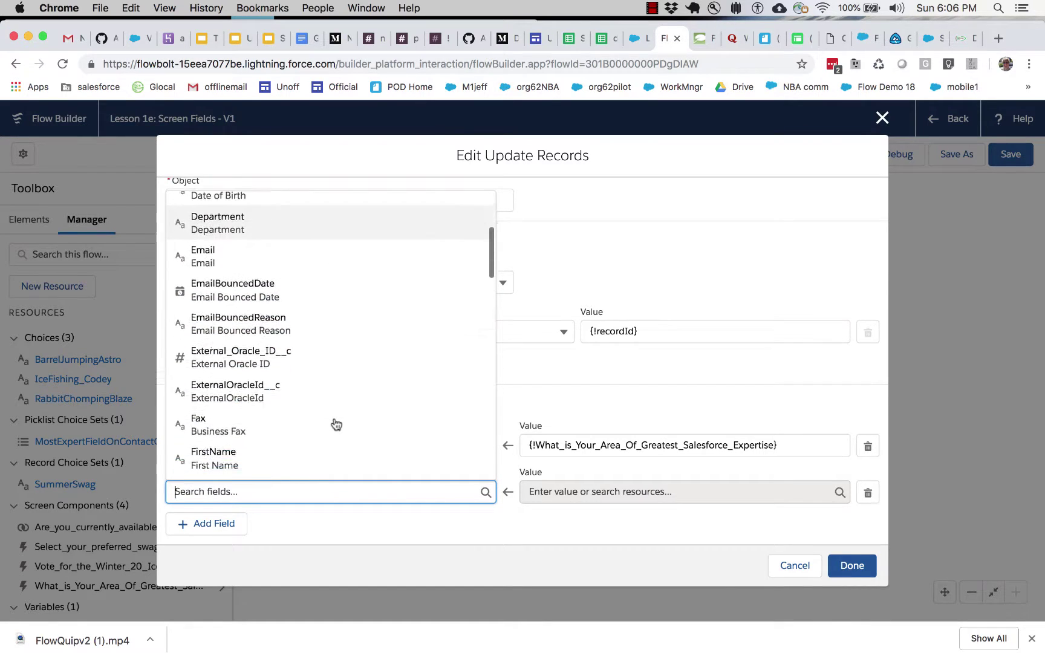
scroll(337, 424, "down", 3)
left_click(355, 493)
left_click(354, 493)
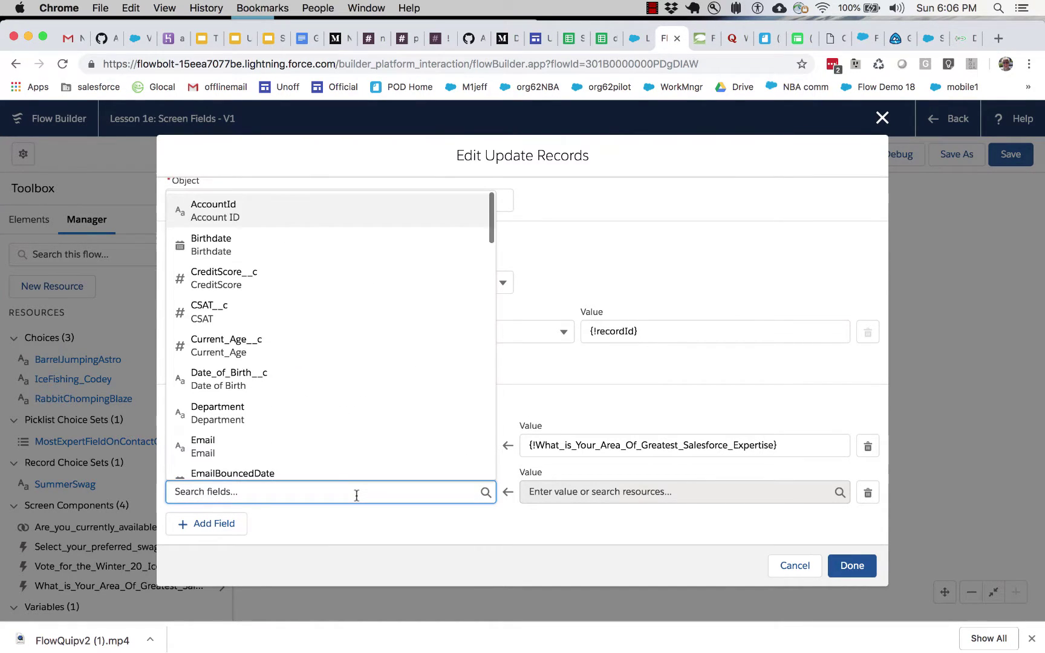
scroll(339, 427, "down", 10)
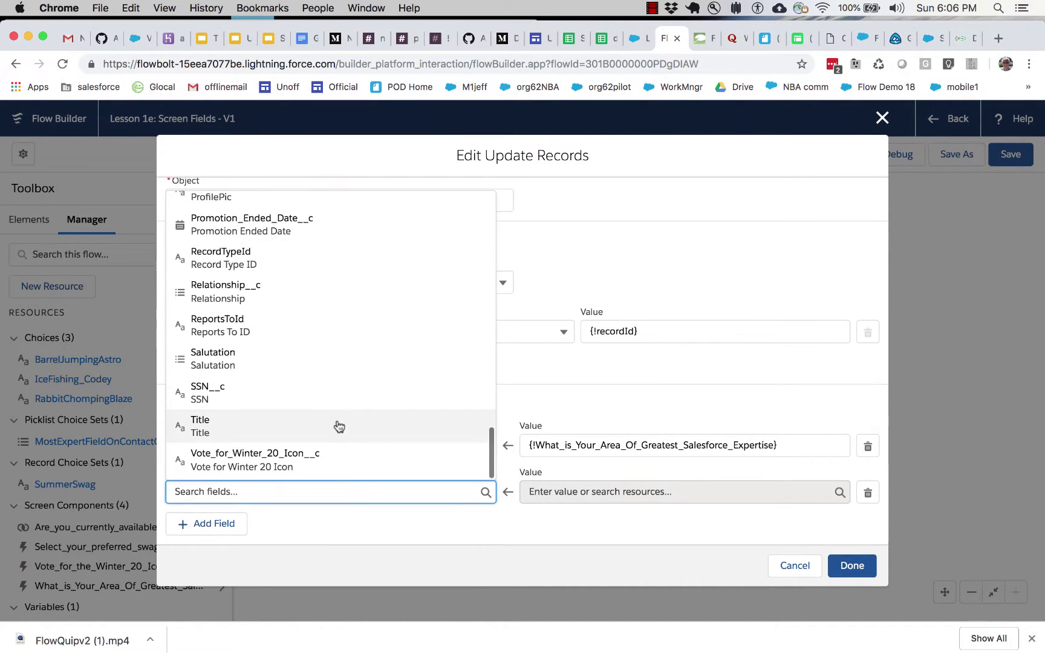
left_click(305, 465)
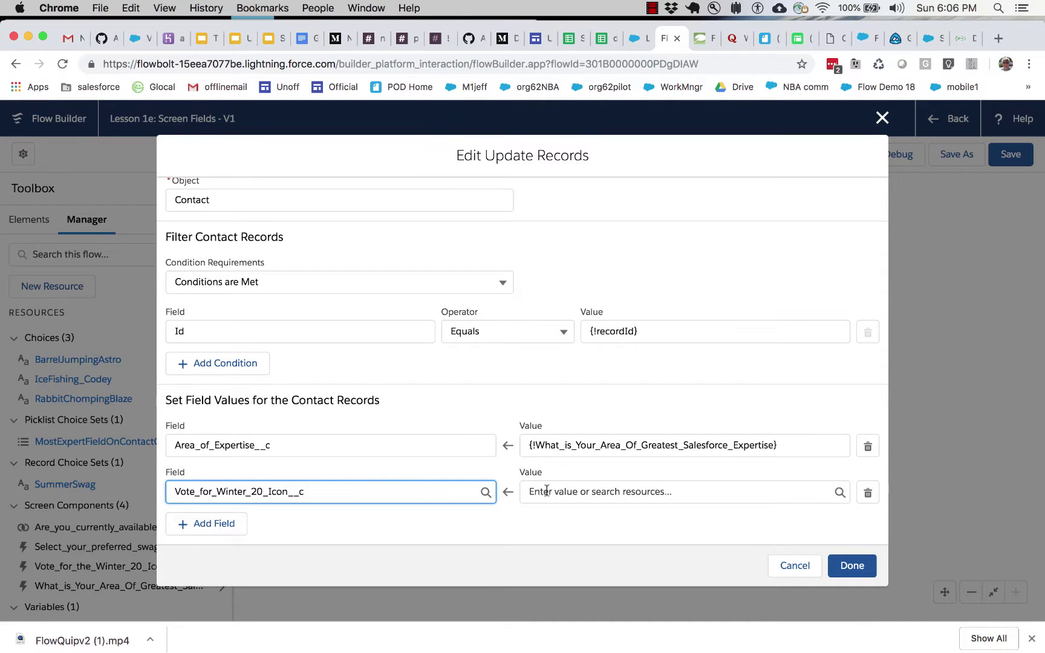
Set the Vote_for_Winter_20_Icon__c value to the Vote_for_the_Winter_20_Icon screen component.
left_click(548, 490)
scroll(689, 415, "down", 3)
scroll(689, 415, "down", 3)
scroll(686, 413, "up", 10)
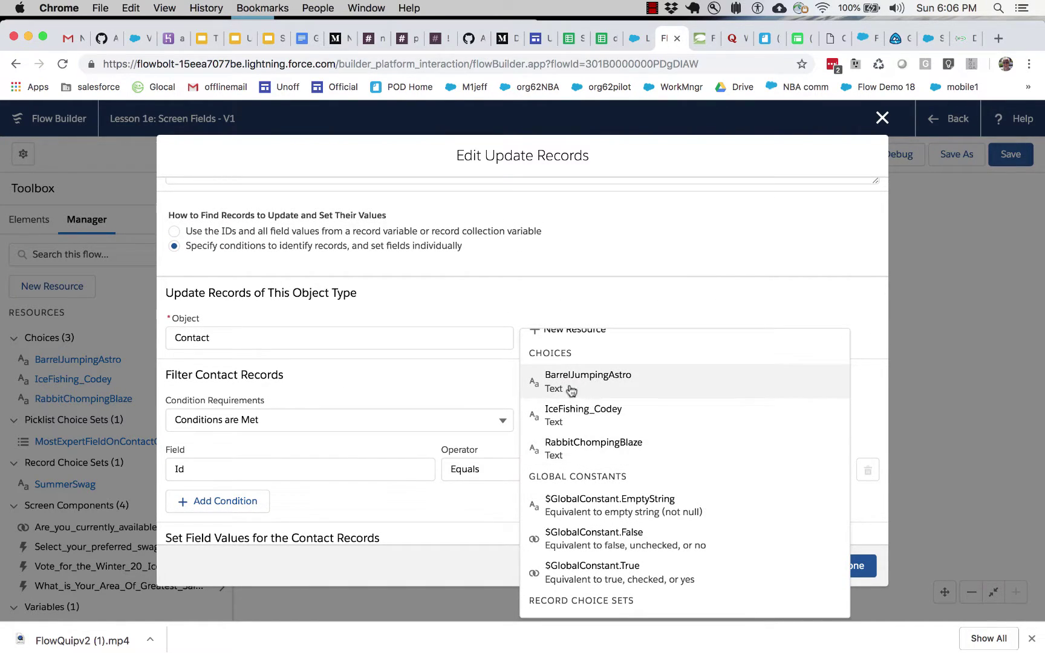
scroll(627, 497, "down", 5)
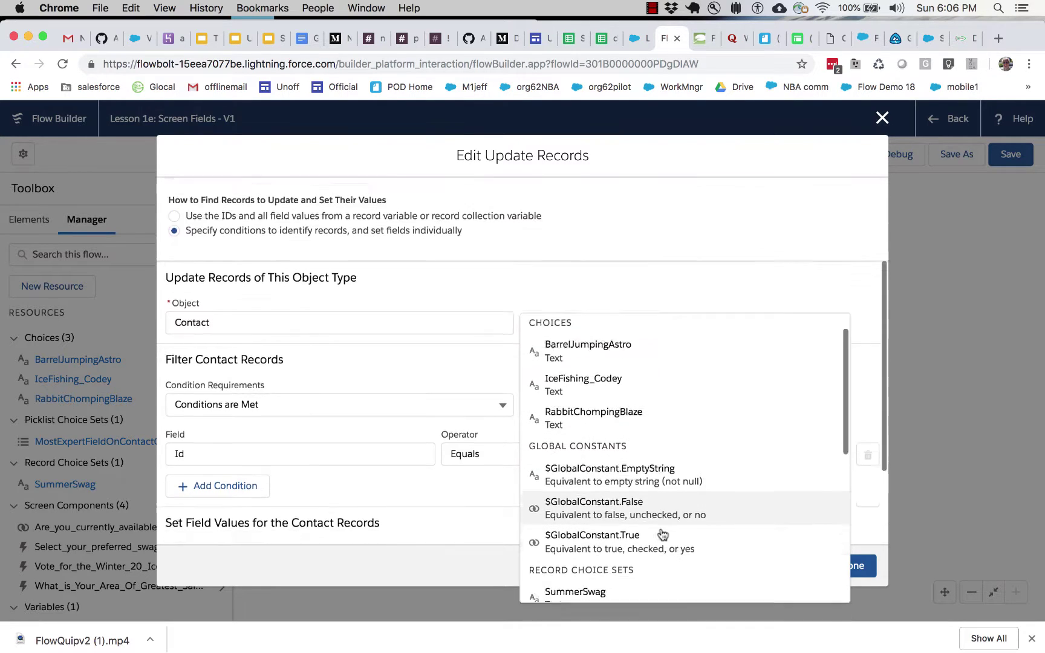
scroll(652, 459, "down", 2)
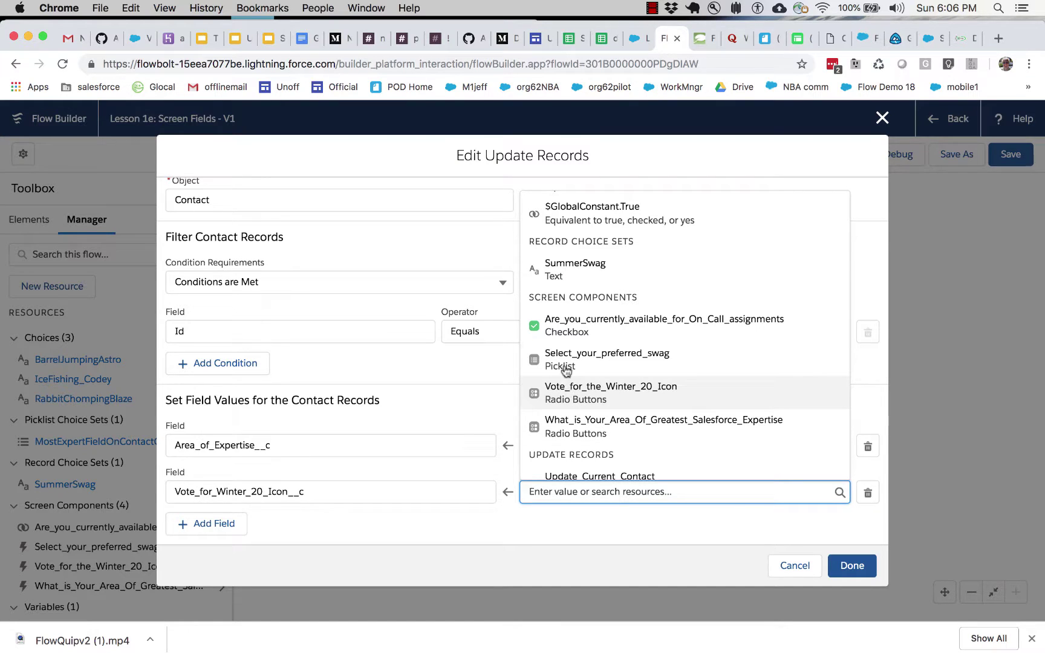
left_click(579, 401)
Add a field assignment that sets On_Call_Available__c to the Are_you_currently_available_for_On_Call_assignments screen component.
left_click(214, 526)
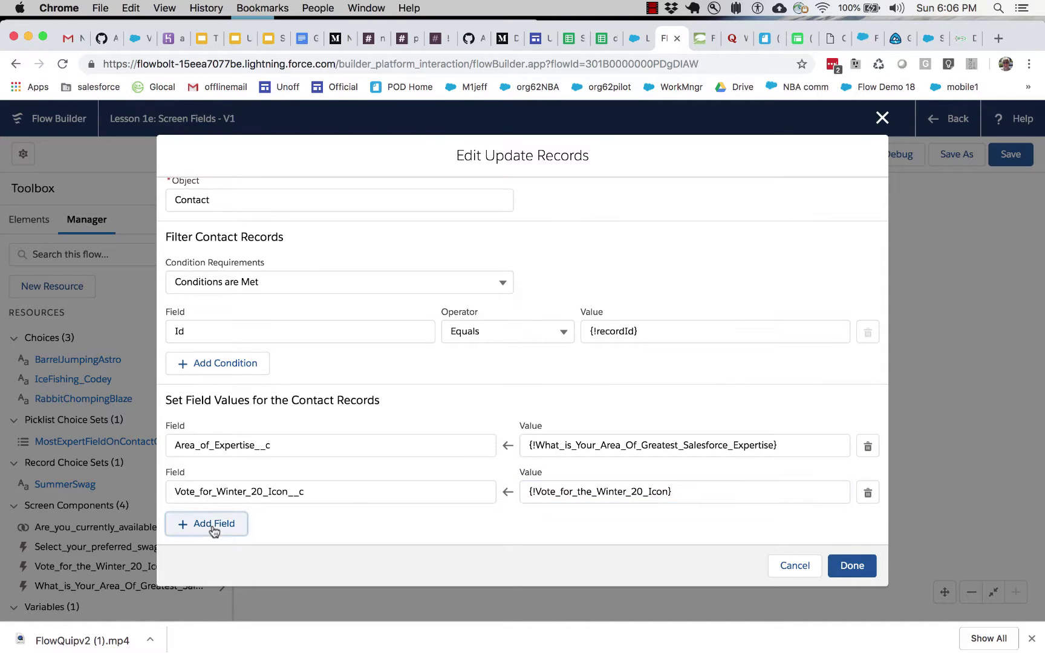
left_click(261, 536)
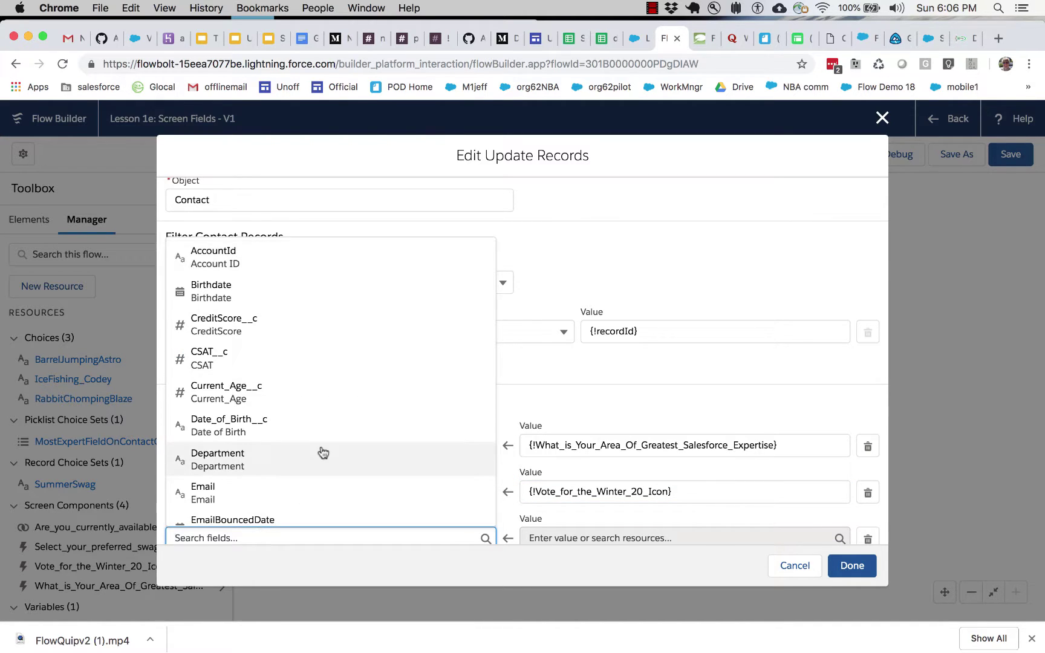
scroll(319, 450, "down", 5)
scroll(322, 451, "down", 10)
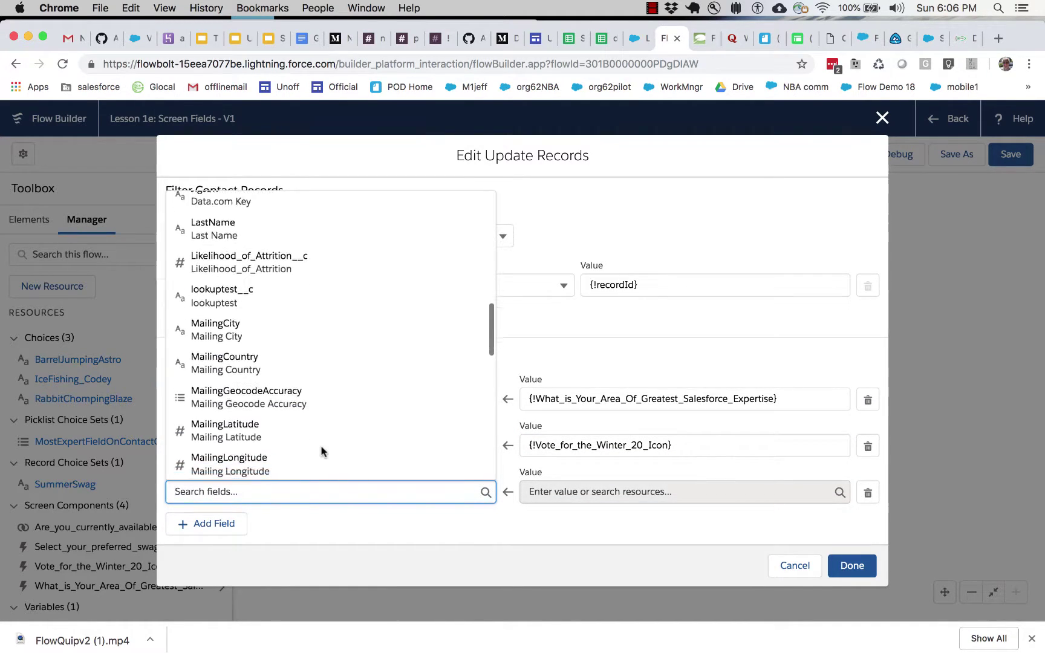
left_click(275, 441)
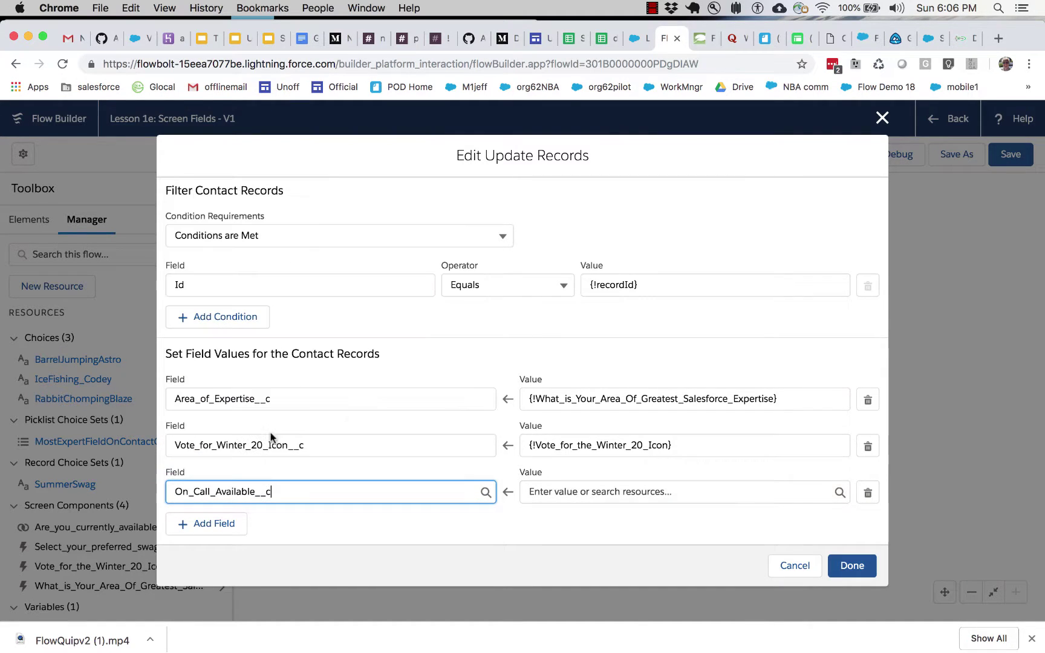
left_click(567, 487)
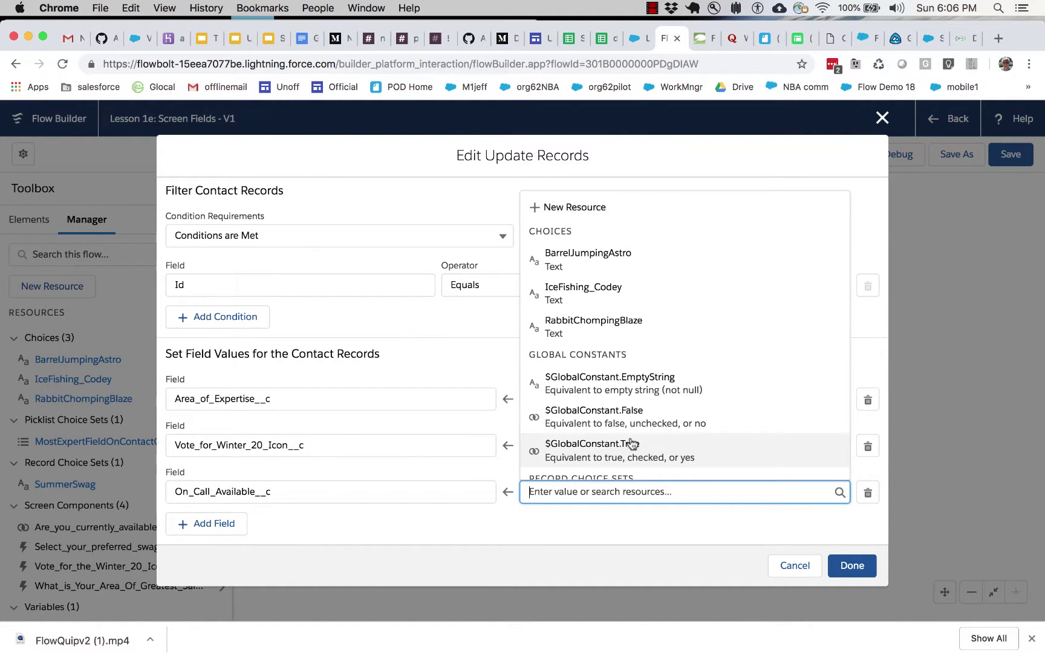
scroll(632, 445, "down", 5)
scroll(632, 444, "down", 4)
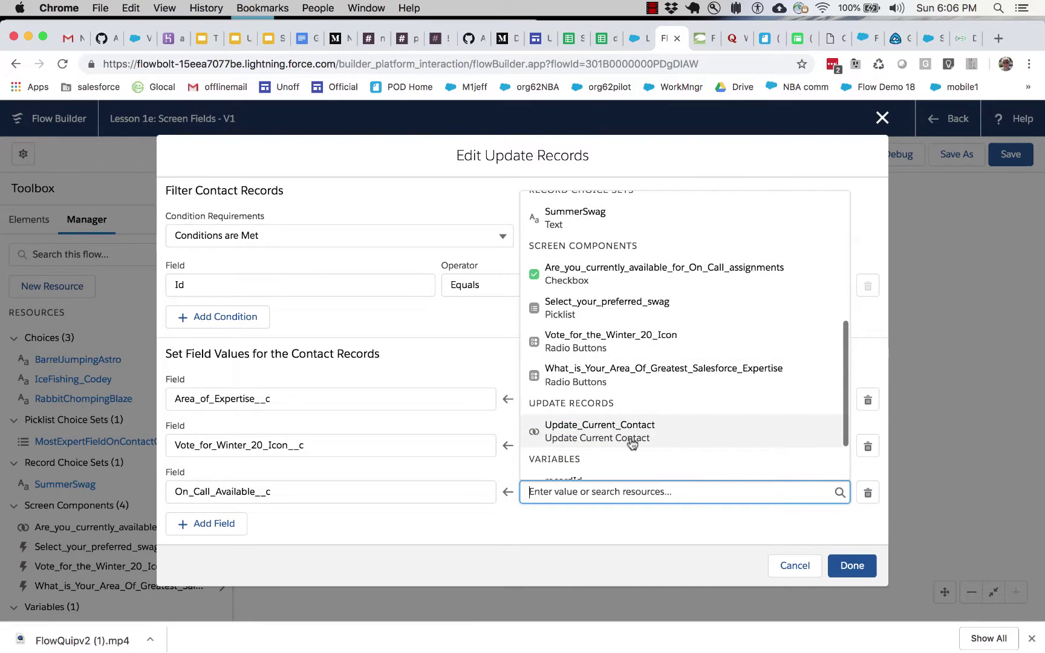
left_click(571, 273)
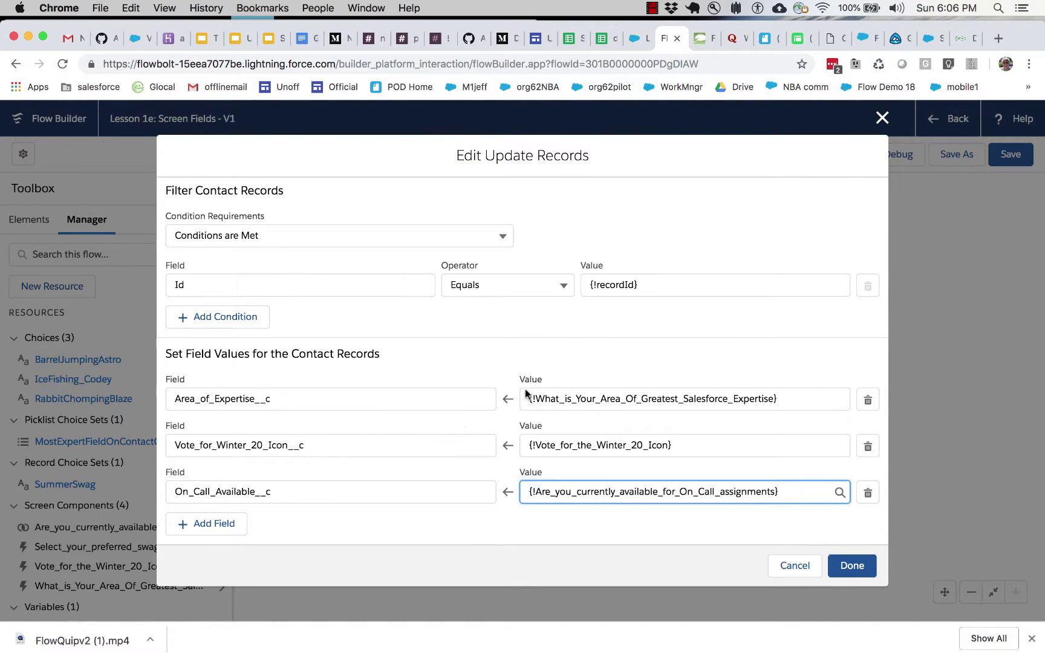
scroll(422, 433, "up", 3)
scroll(383, 490, "down", 3)
Look for a preferred swag field in an added field row, leave the row blank, and save the update element.
left_click(212, 525)
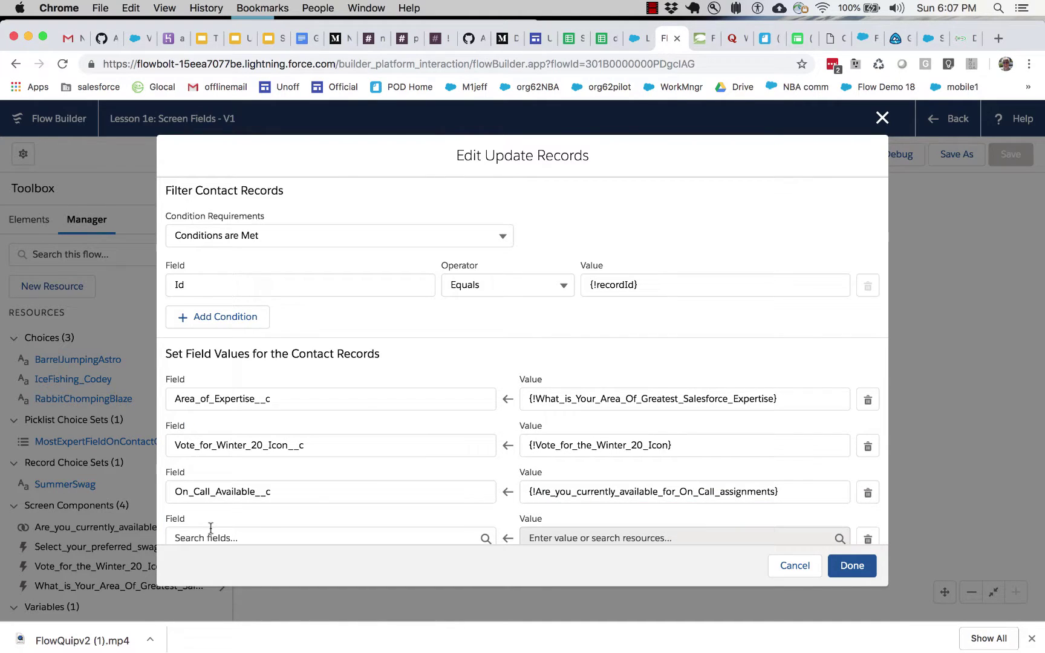
left_click(285, 533)
scroll(315, 469, "down", 5)
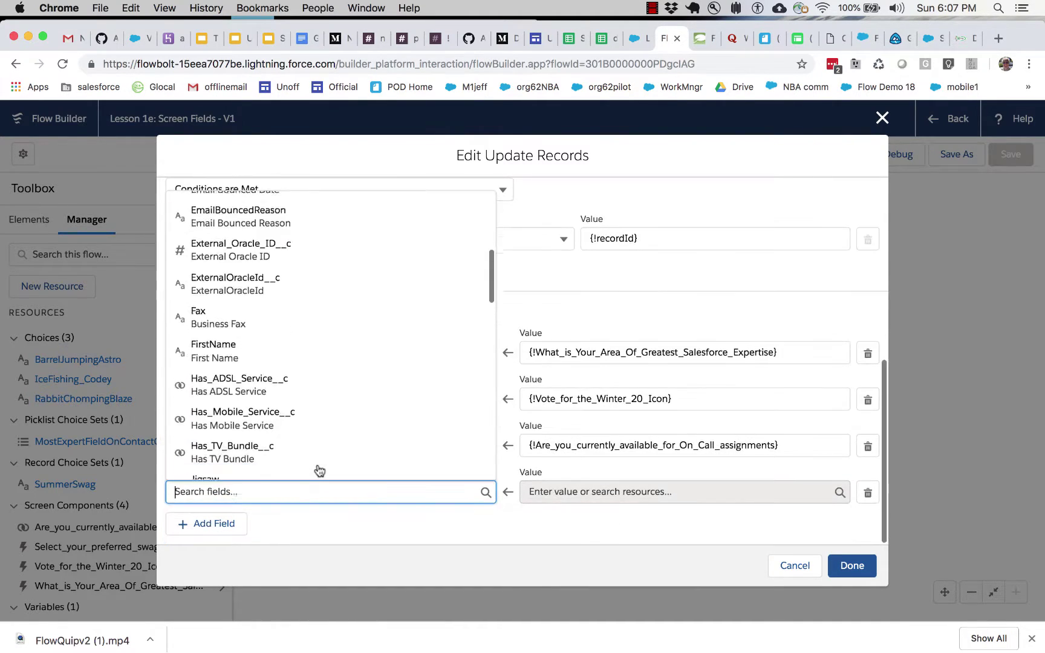
scroll(319, 471, "down", 10)
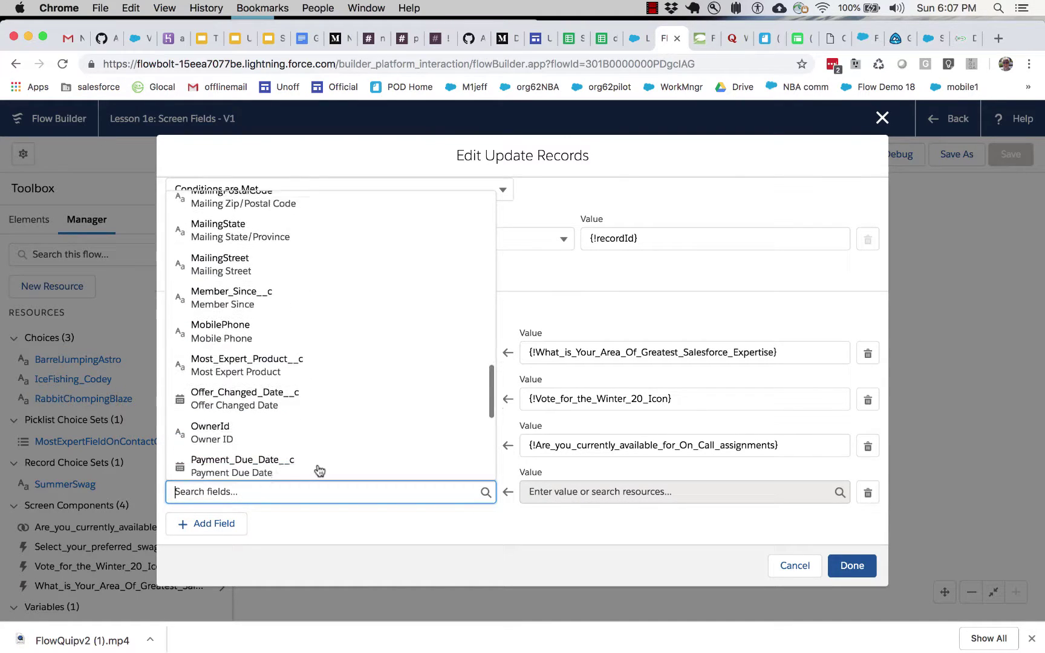
scroll(320, 471, "down", 4)
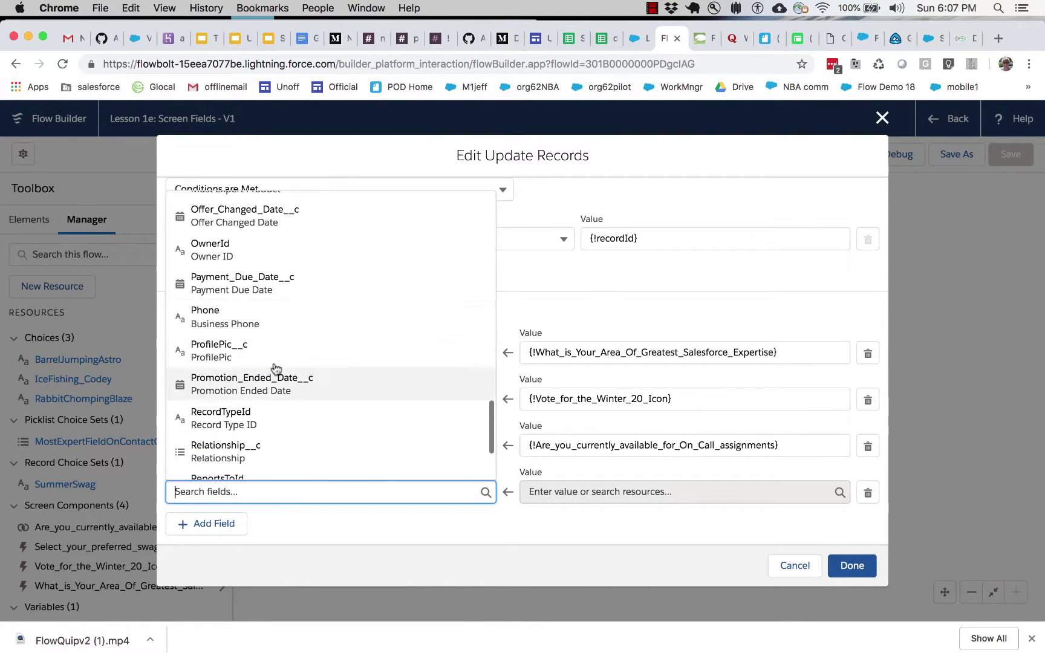
left_click(362, 535)
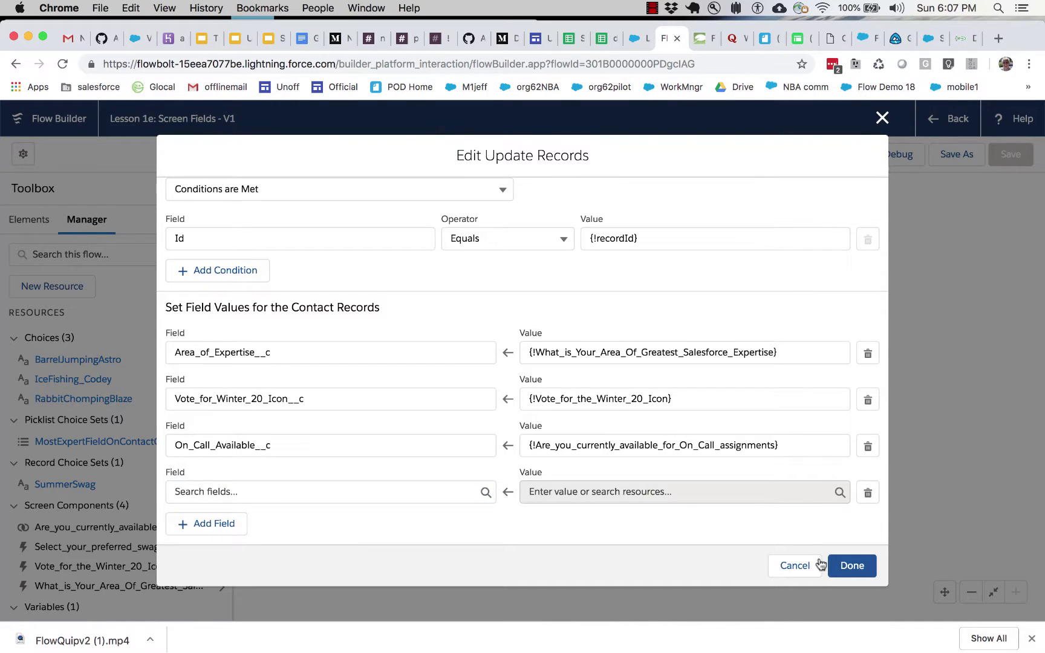
left_click(850, 566)
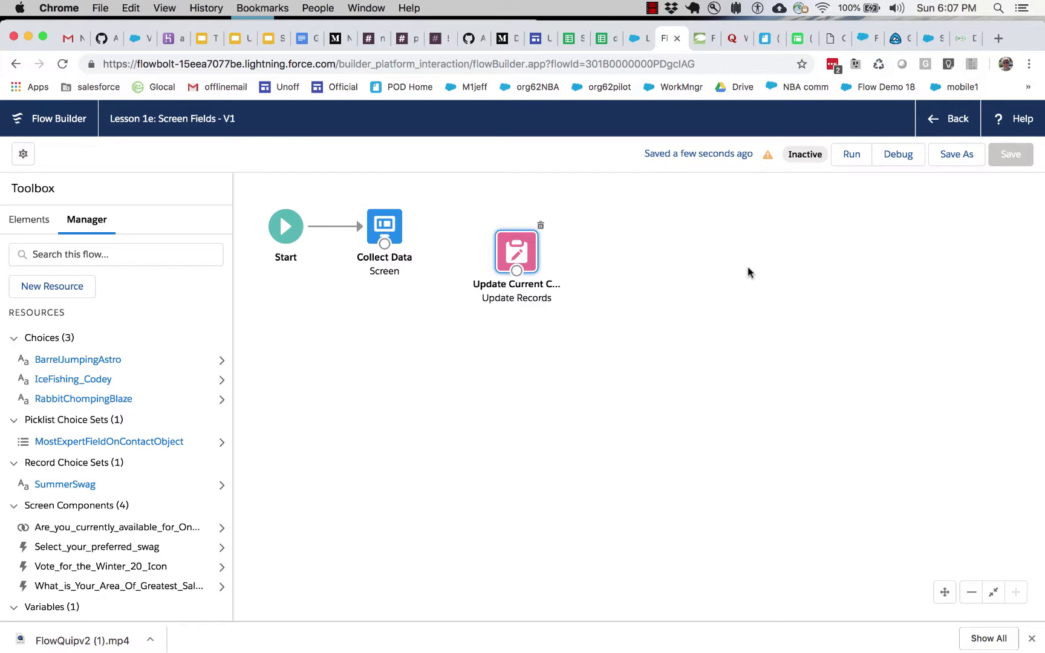
Reopen the Lesson 1e: Screen Fields flow from the flows list sorted by last modified date, newest first.
left_click(941, 121)
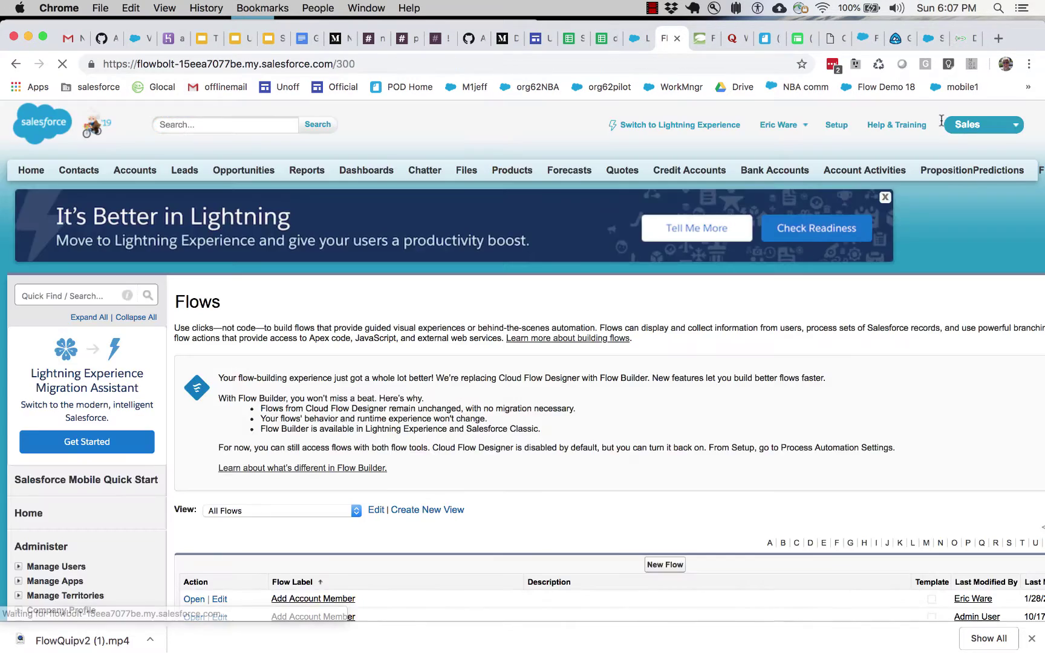
scroll(834, 515, "down", 3)
scroll(834, 515, "right", 4)
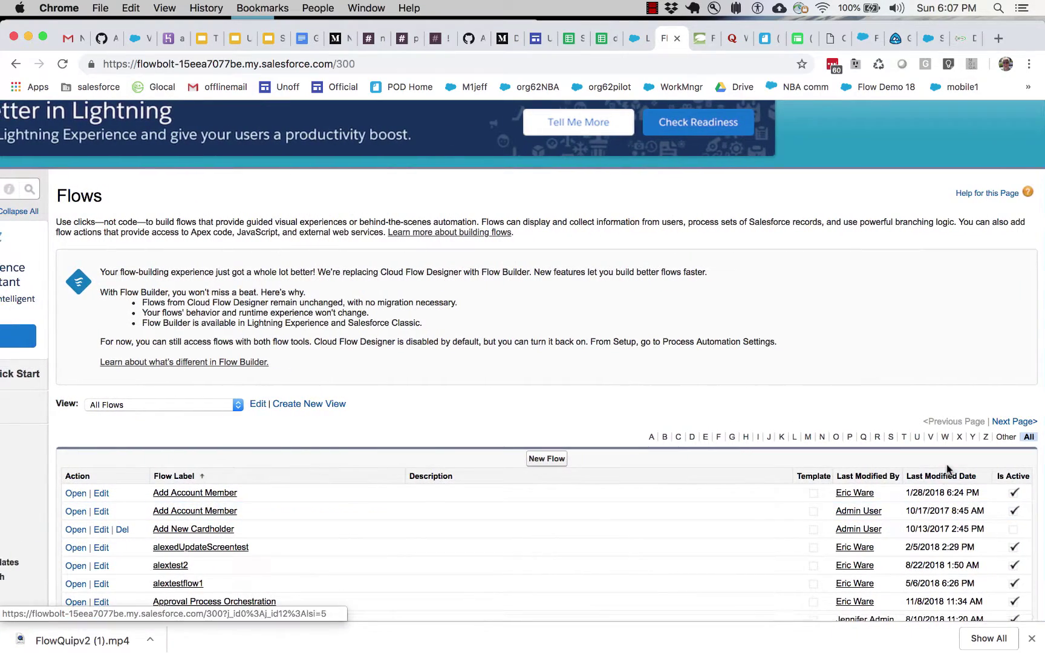
left_click(942, 477)
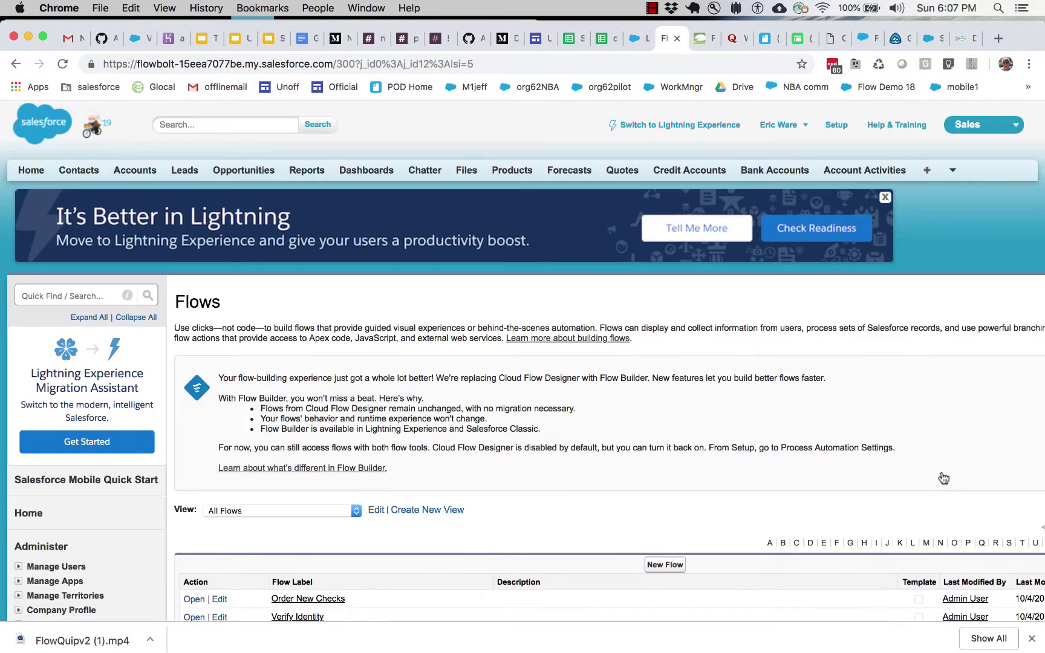
scroll(943, 478, "down", 3)
left_click(1041, 424)
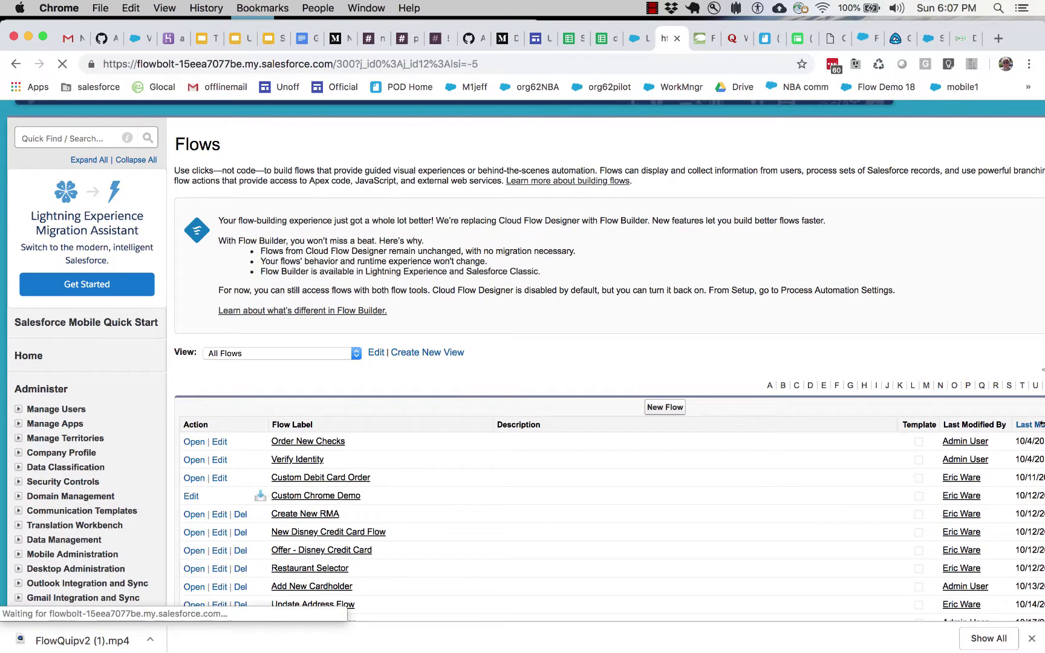
scroll(369, 587, "down", 2)
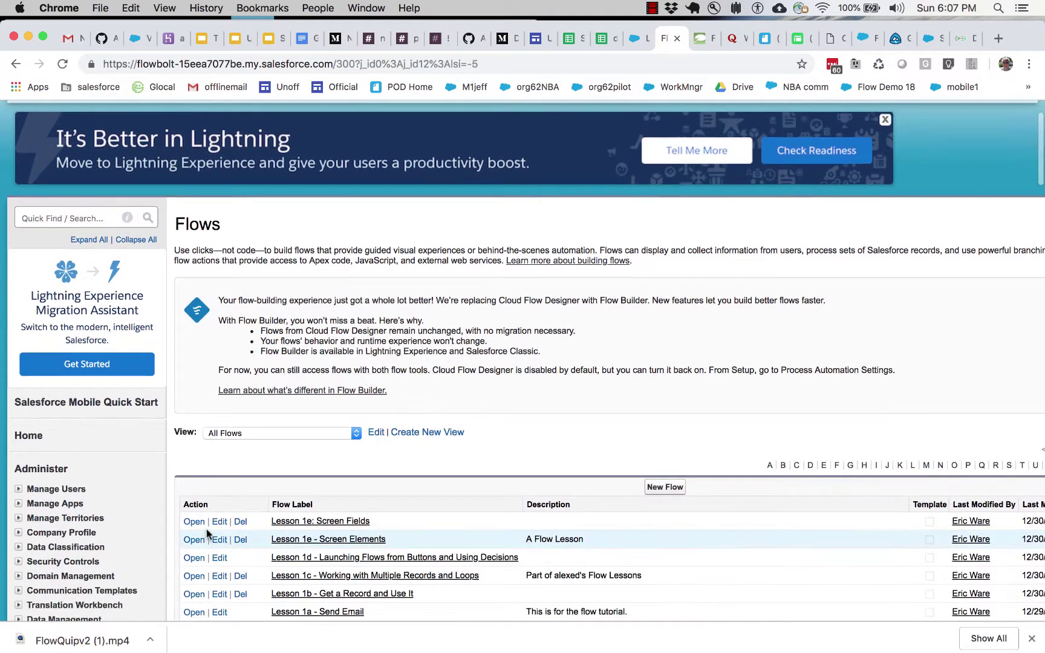
left_click(196, 523)
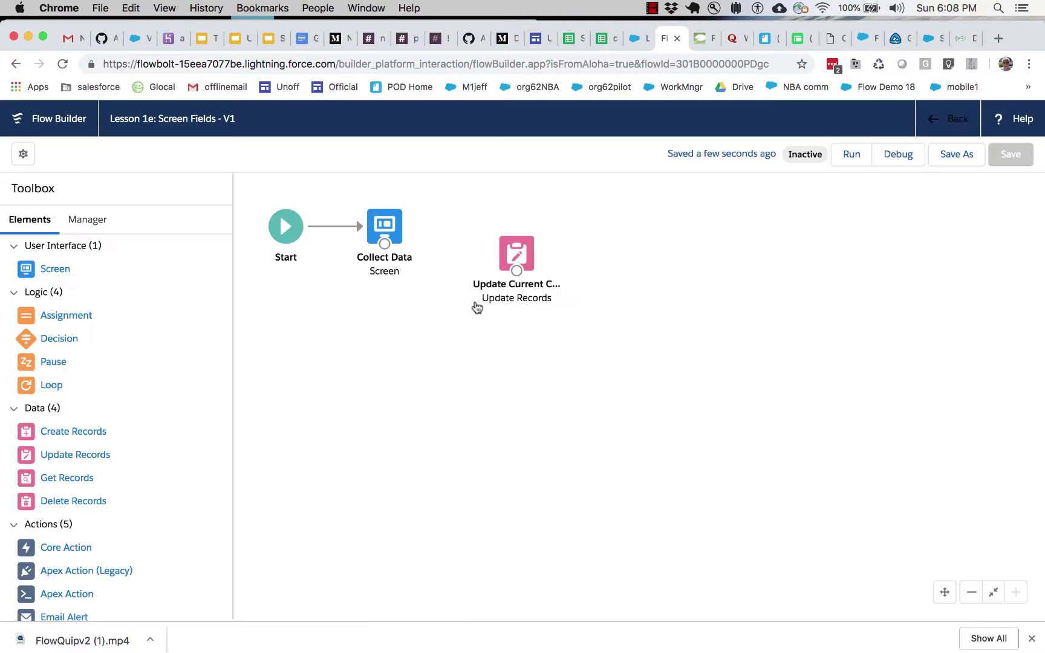
Add a fourth field assignment to the Update Current Contact element and choose Preferred_Swag__c as its field.
double_click(518, 250)
scroll(353, 442, "down", 5)
left_click(232, 515)
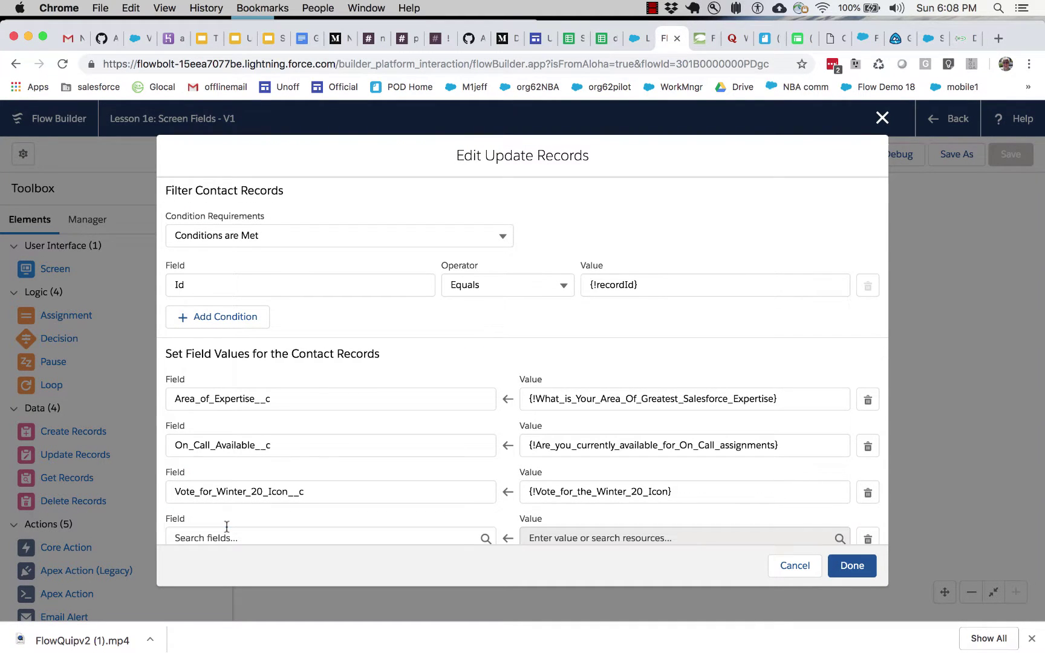
scroll(370, 475, "down", 1)
left_click(357, 493)
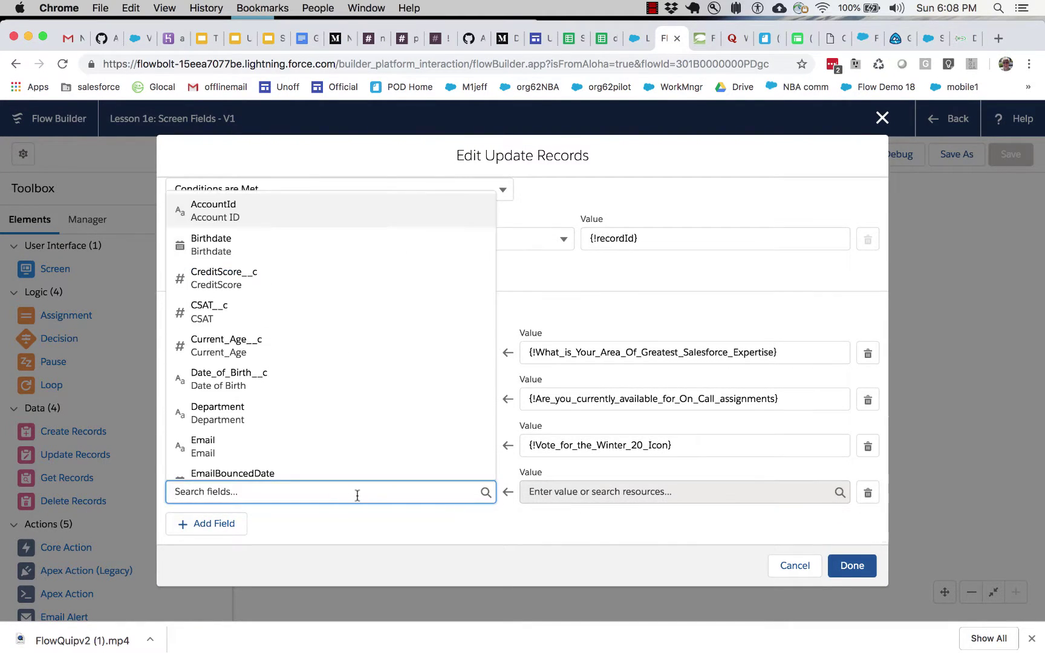
scroll(352, 419, "down", 20)
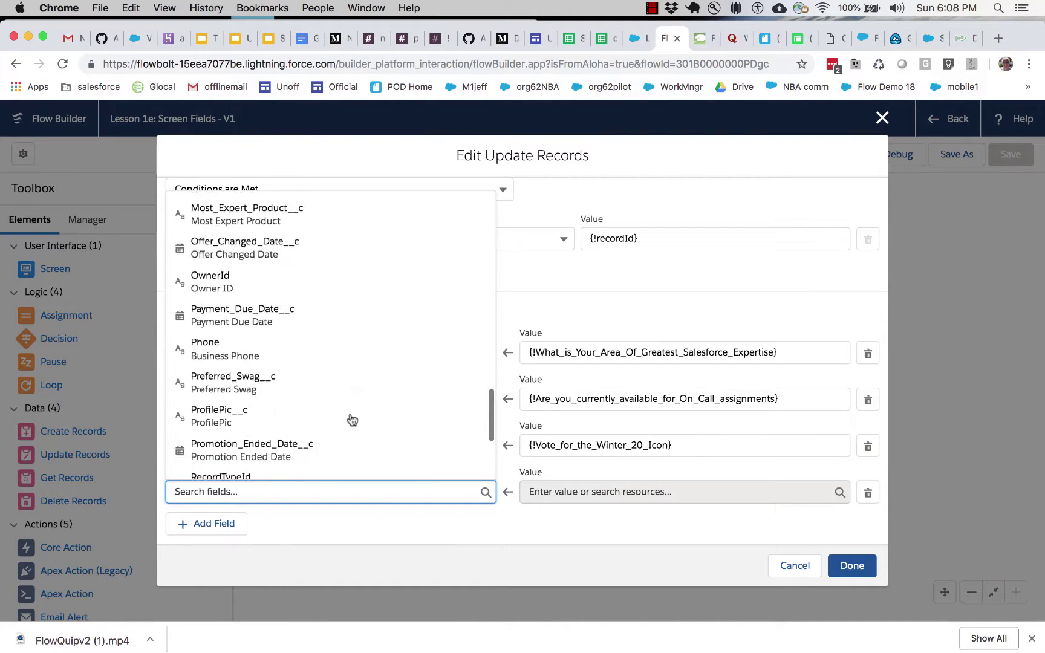
left_click(224, 354)
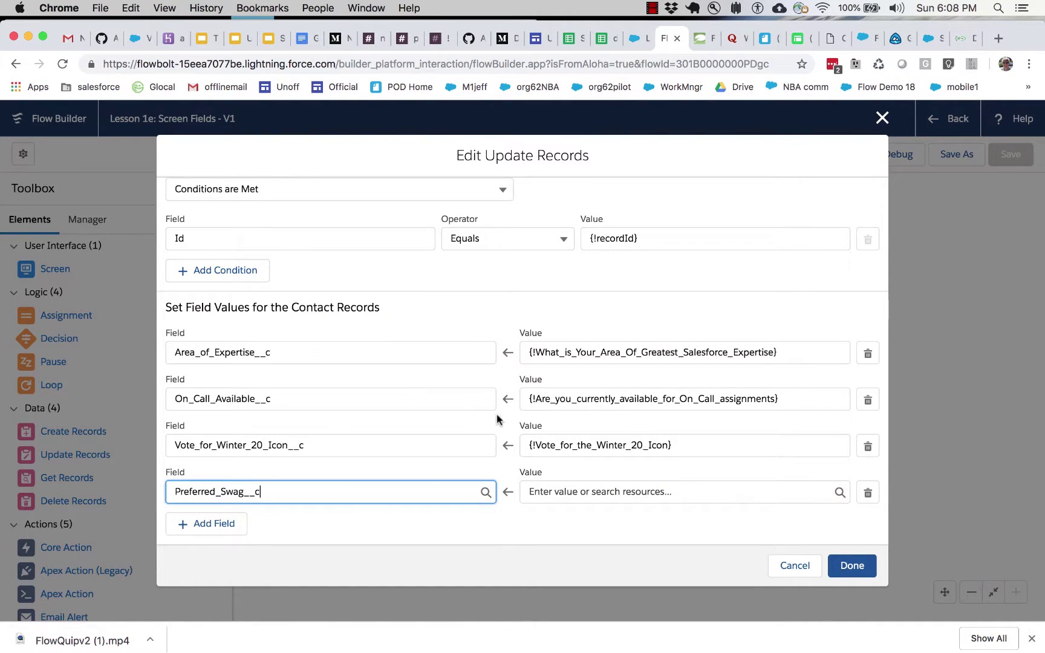
Set the Preferred_Swag__c value to the Select_your_preferred_swag screen component.
left_click(574, 494)
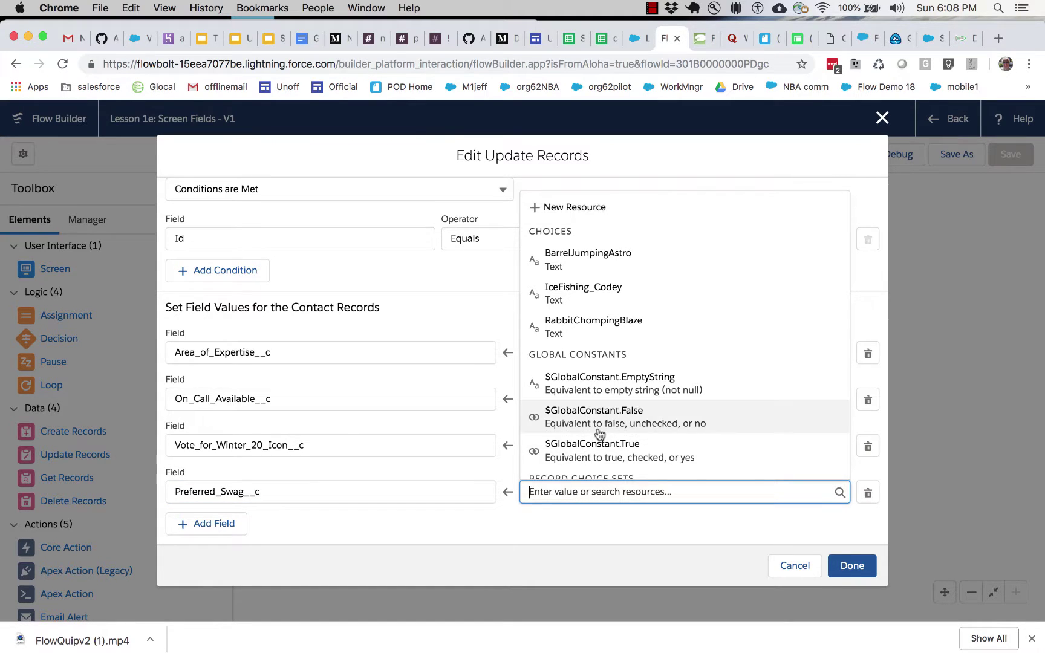
scroll(596, 431, "down", 5)
scroll(599, 433, "down", 1)
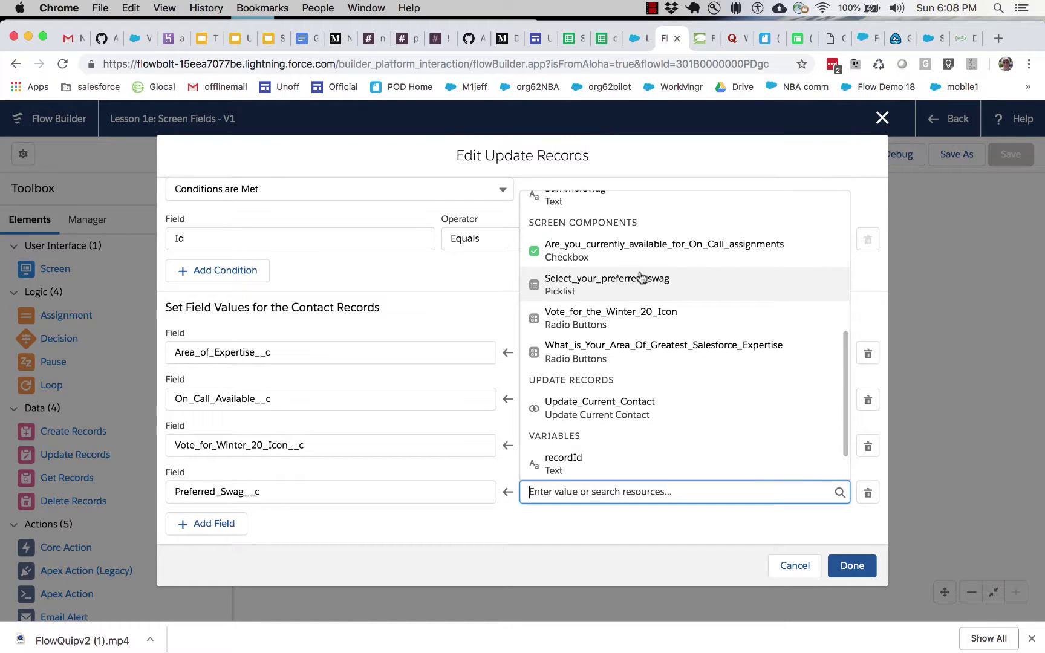
scroll(629, 281, "up", 2)
left_click(573, 335)
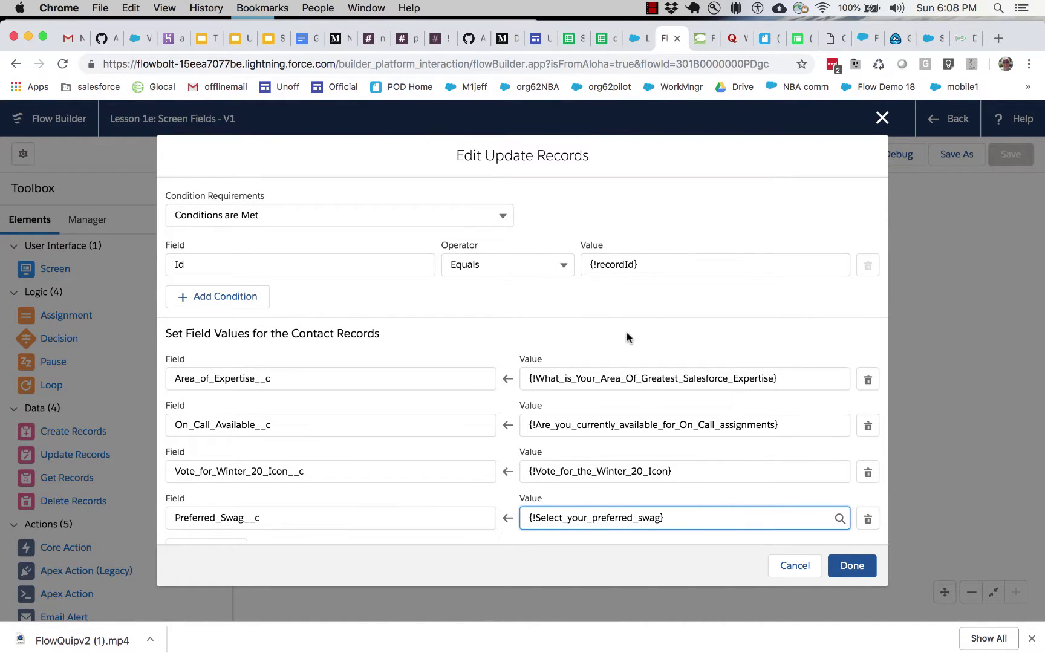
Confirm the update element, connect the Collect Data screen to Update Current Contact, align the two elements, and save the flow.
left_click(849, 565)
left_click_drag(524, 253, 513, 229)
left_click_drag(385, 244, 508, 243)
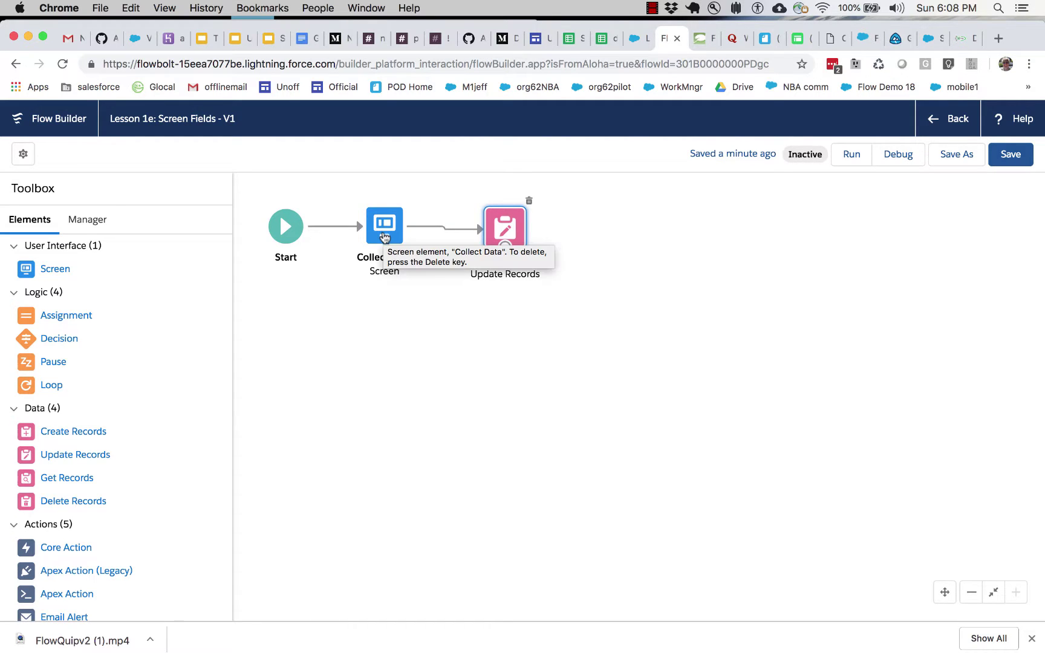
left_click_drag(510, 225, 512, 224)
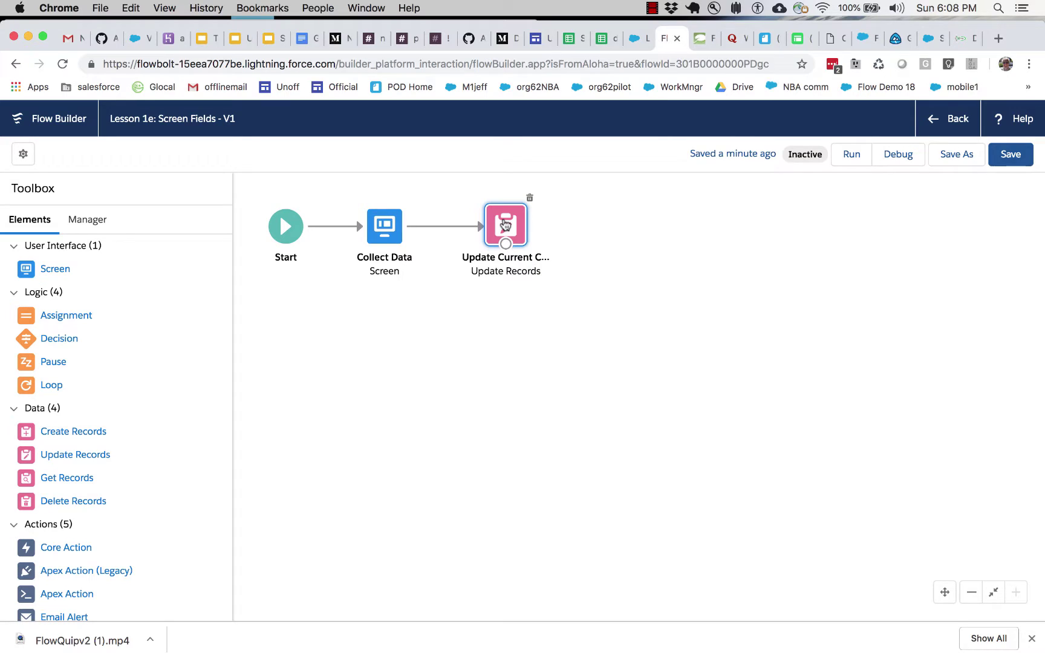
key("super+s")
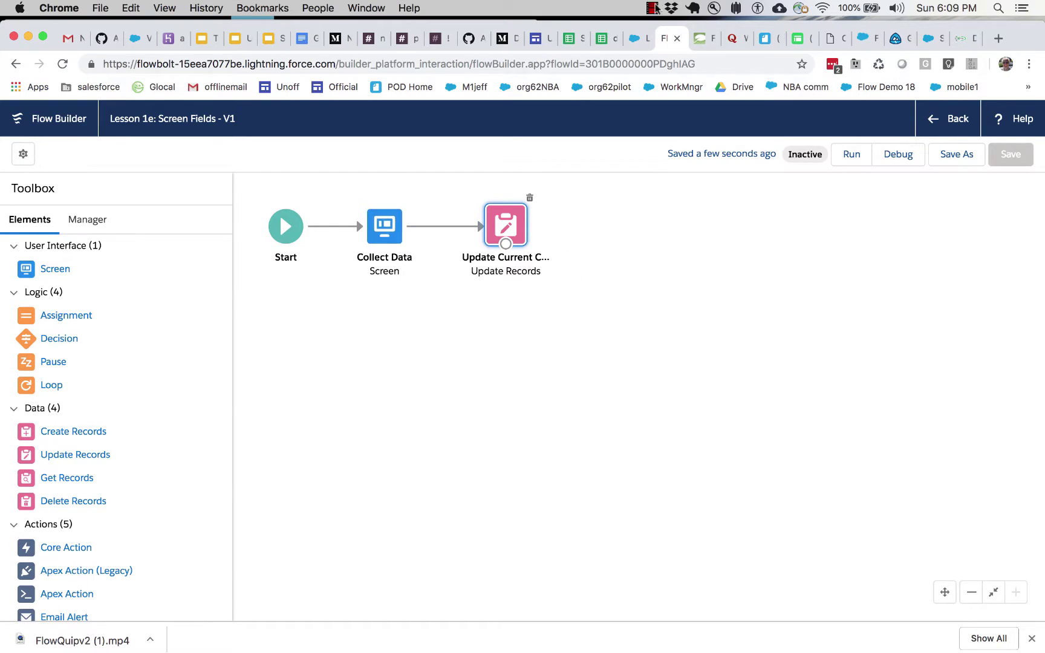
Return to the flows list, open the Lesson 1e - Screen Fields flow details, and activate version 1.
left_click(631, 40)
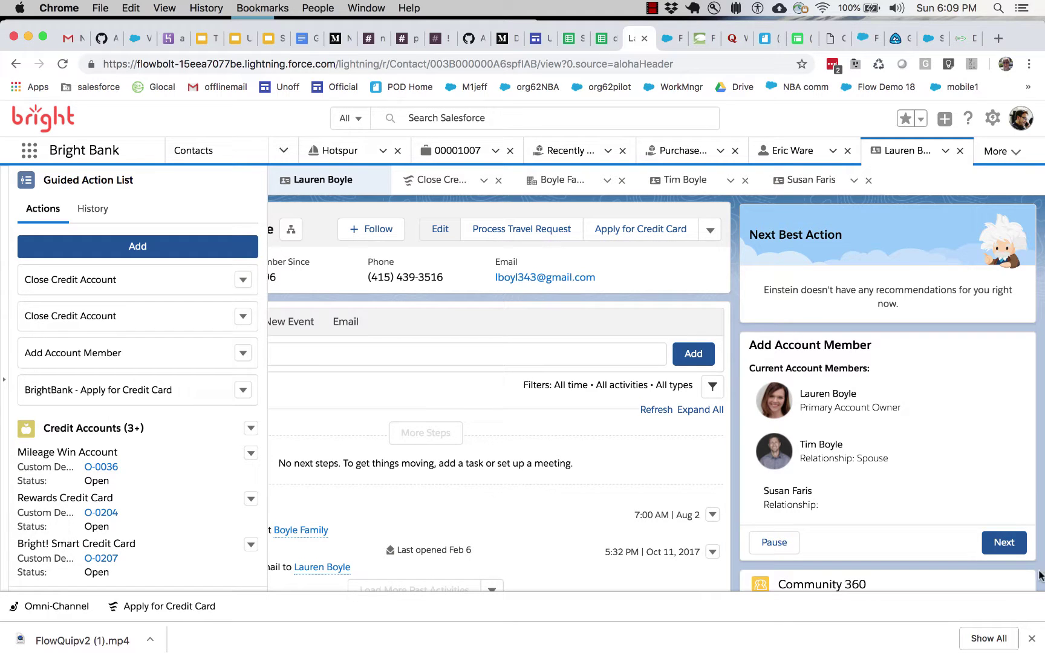
left_click(669, 40)
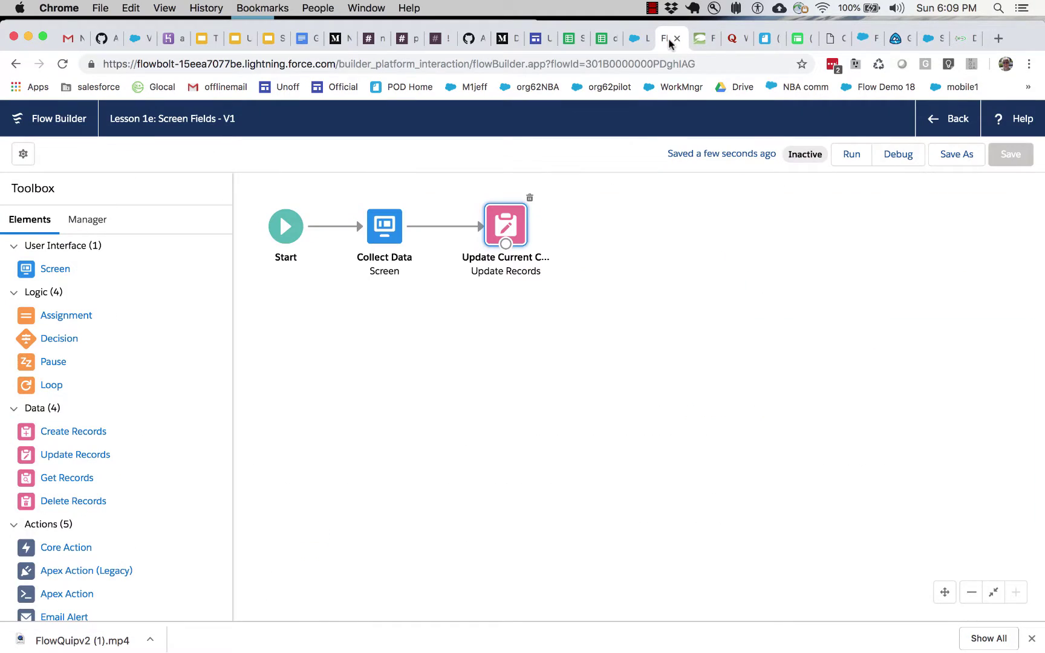
left_click(946, 126)
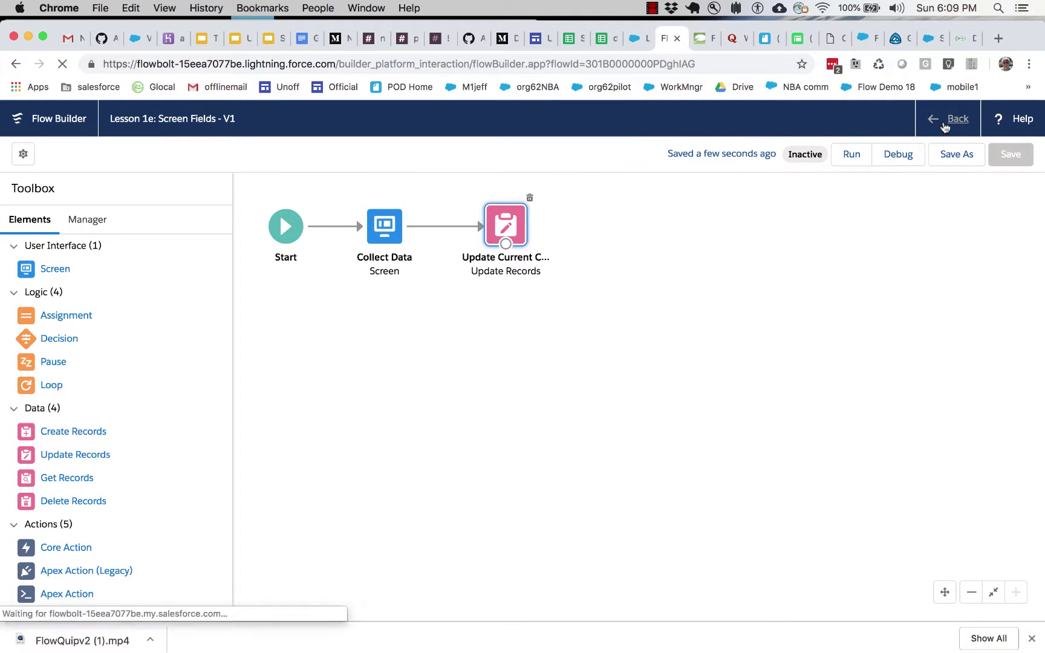
scroll(652, 464, "down", 5)
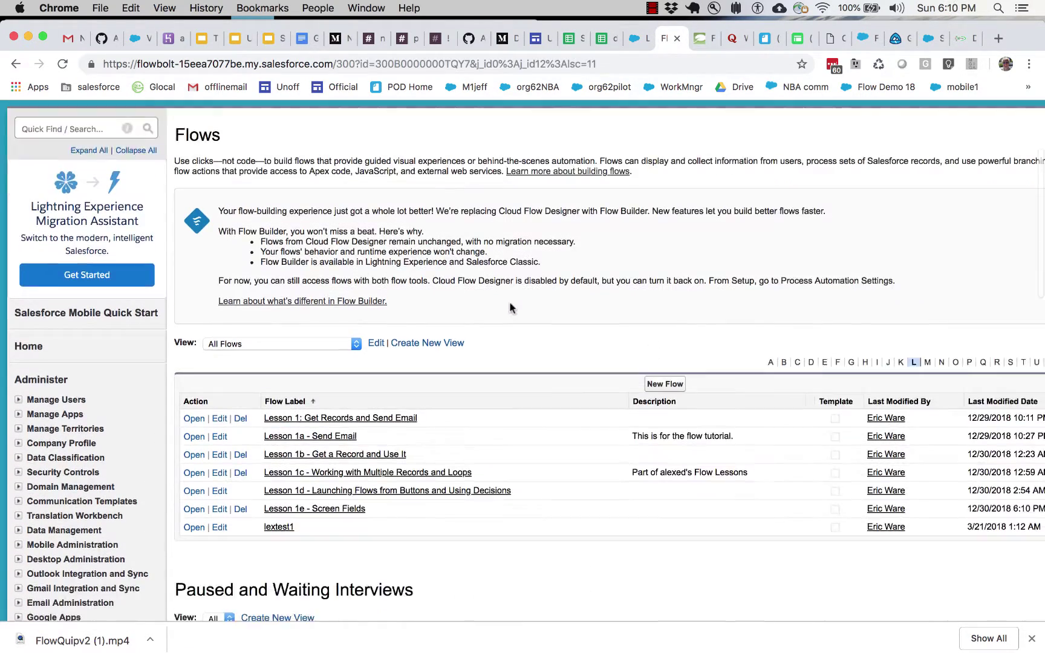
scroll(509, 306, "down", 3)
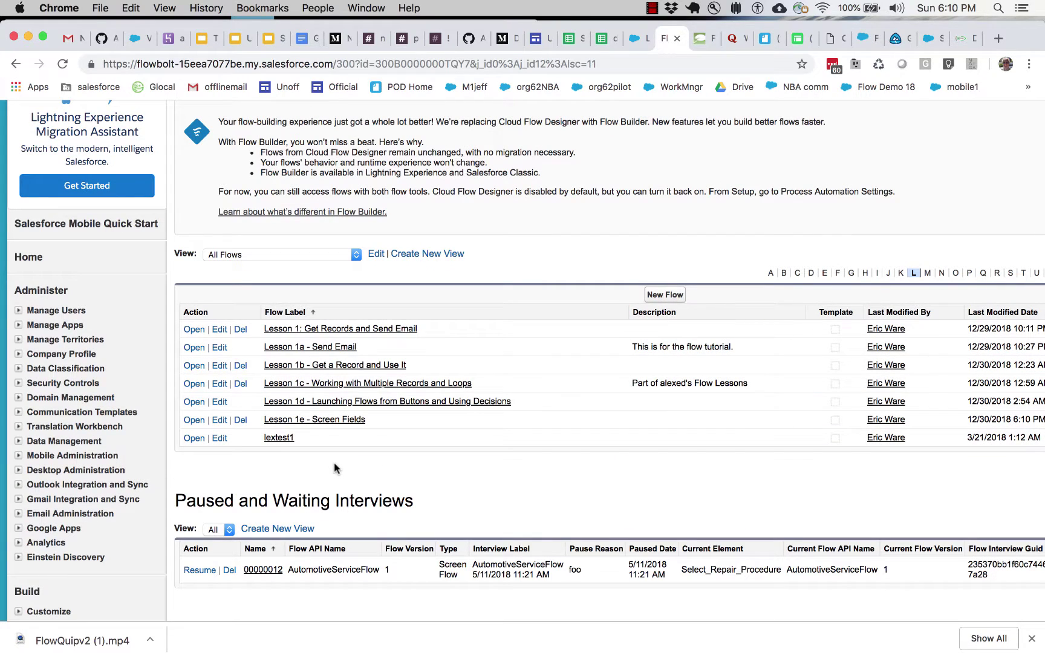
left_click(290, 423)
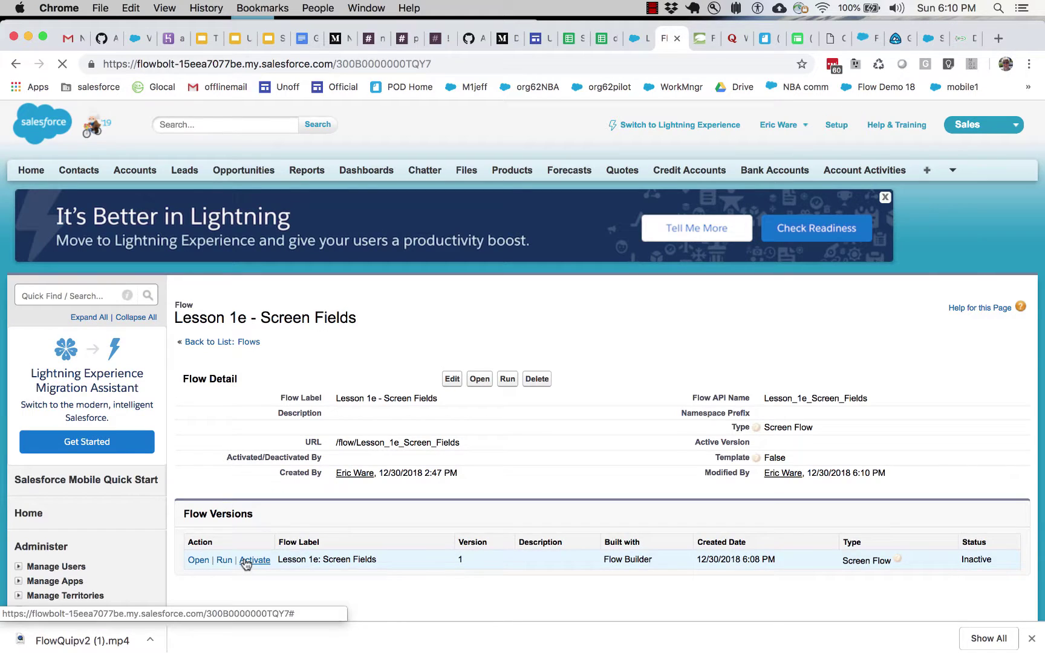
left_click(253, 560)
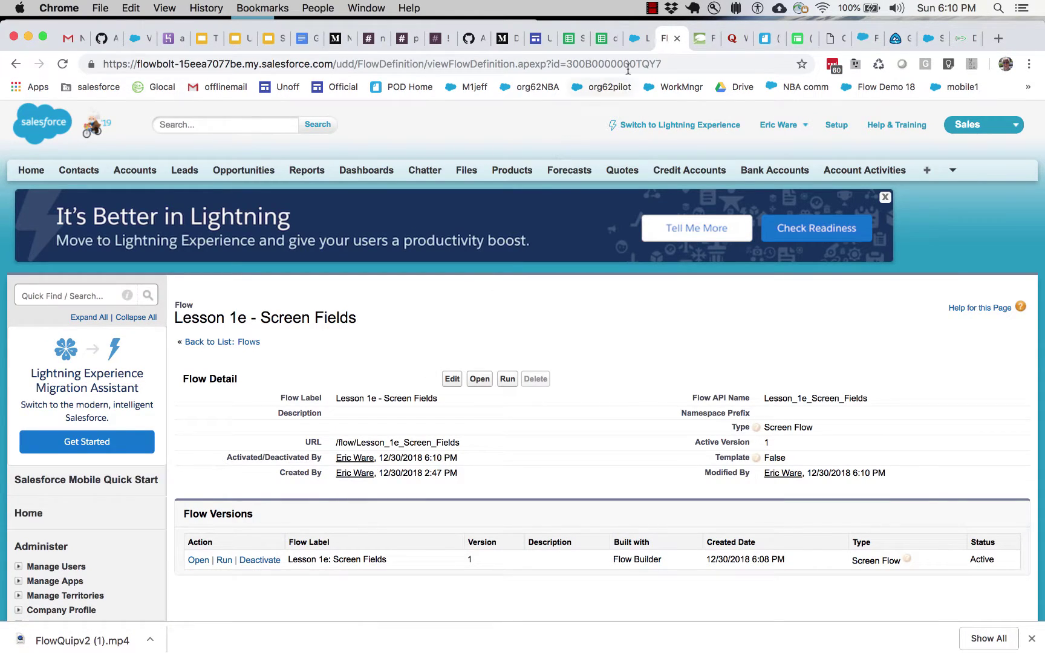
Switch to the contact's Lightning record page and open it for editing in Lightning App Builder.
left_click(632, 39)
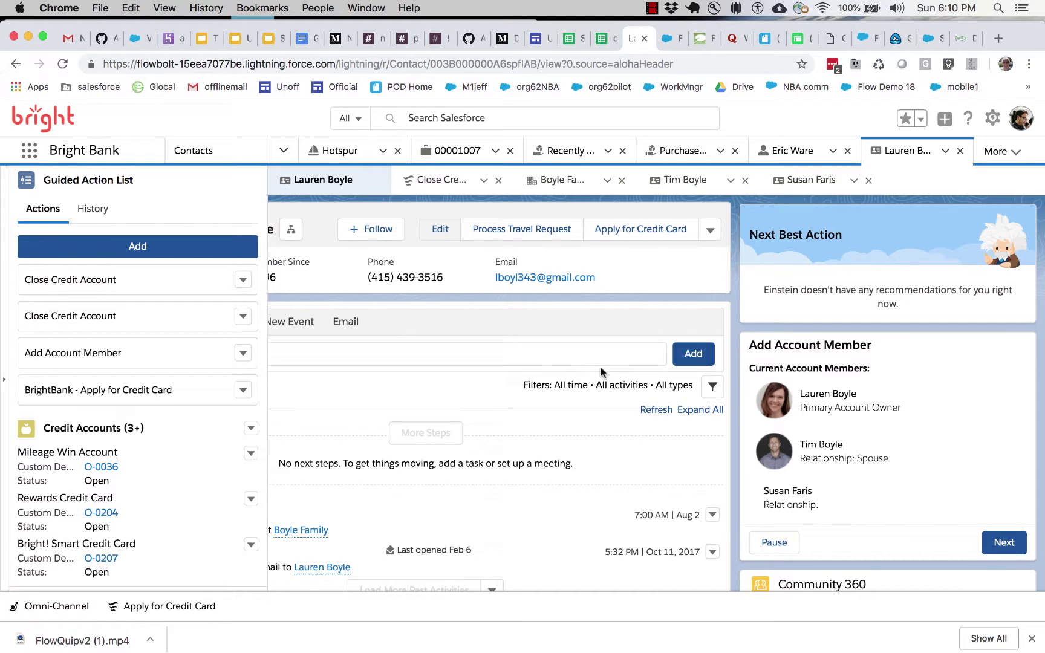
scroll(602, 369, "left", 4)
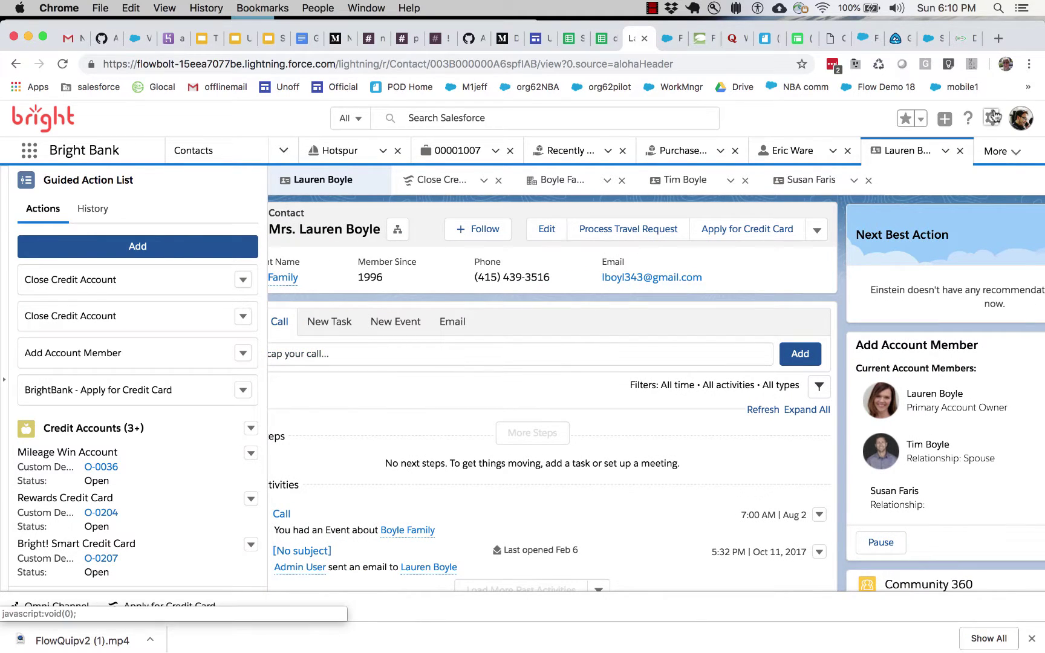
left_click(988, 117)
left_click(925, 283)
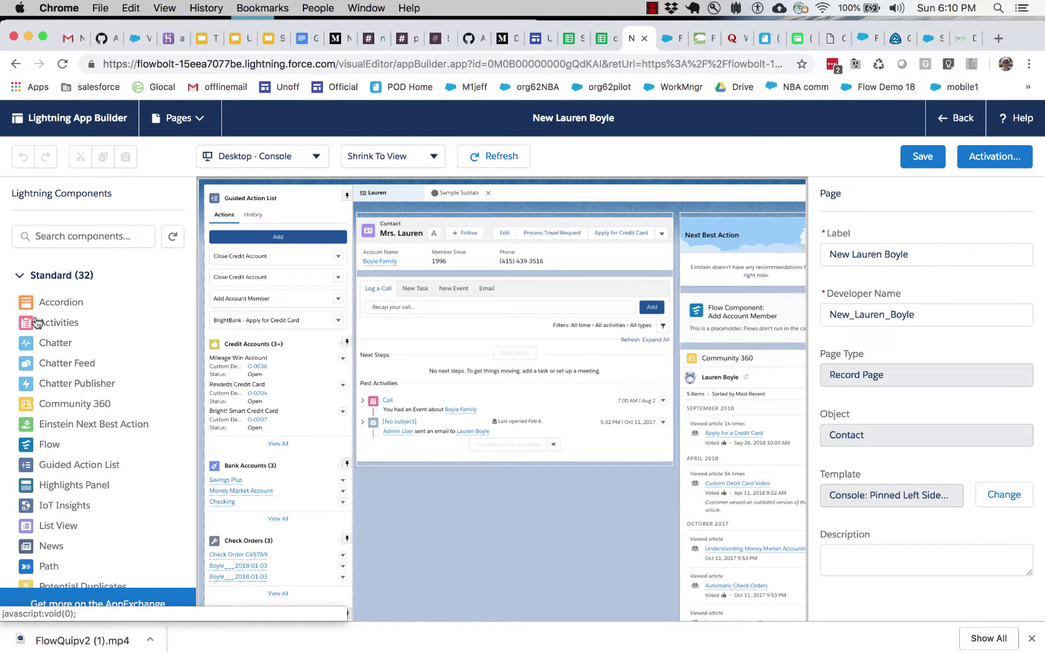
Delete the Add Account Member flow component and place a new Flow component between Next Best Action and Community 360.
left_click(723, 330)
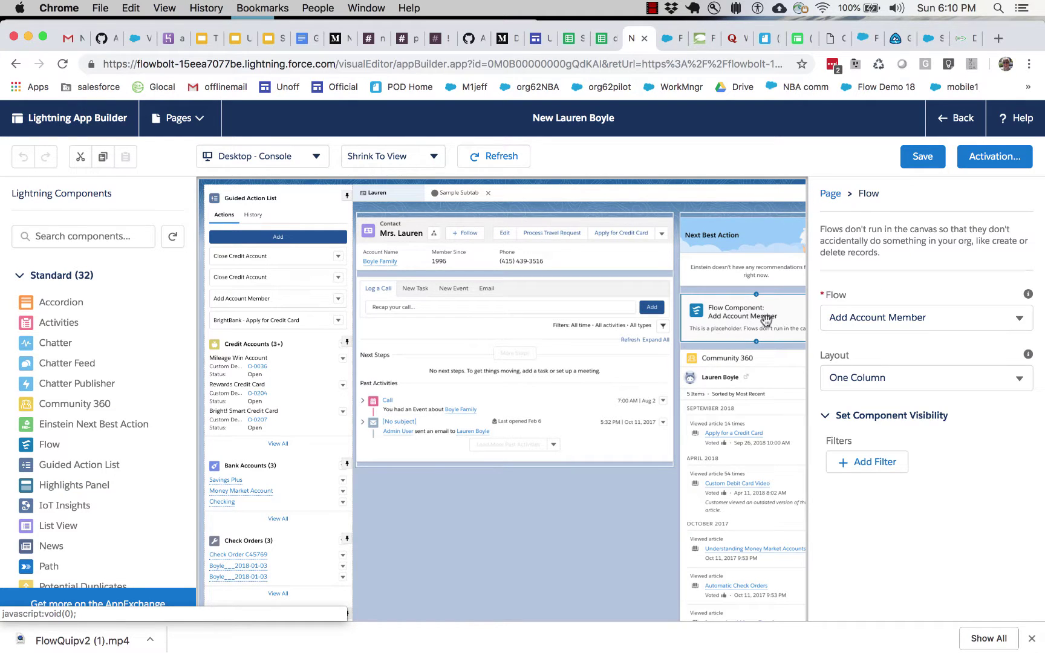
scroll(773, 328, "right", 2)
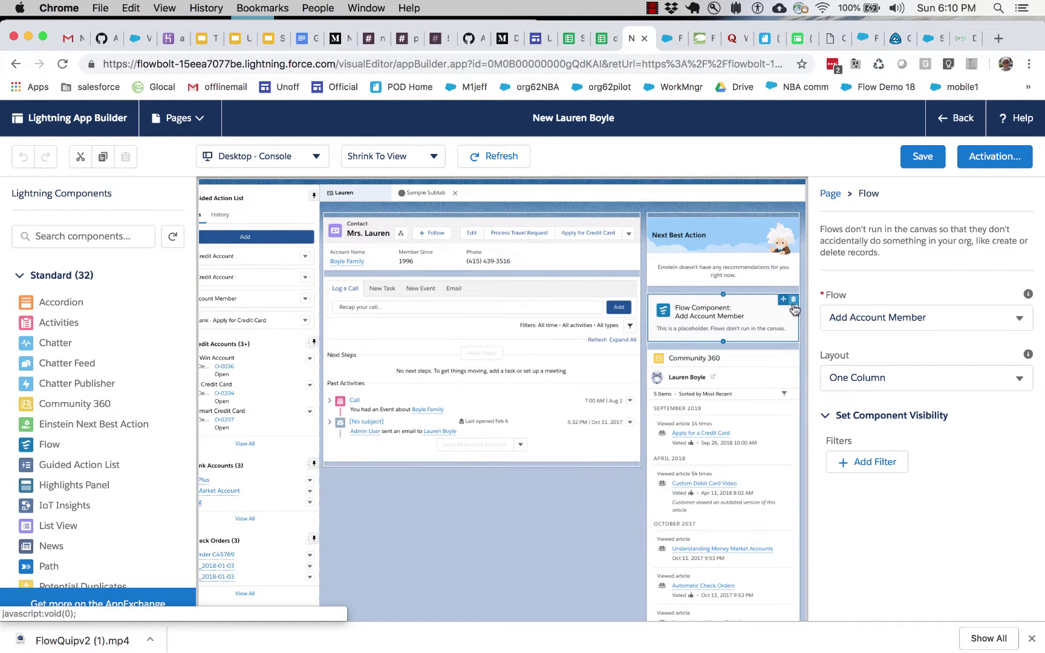
left_click(794, 302)
left_click_drag(48, 445, 718, 308)
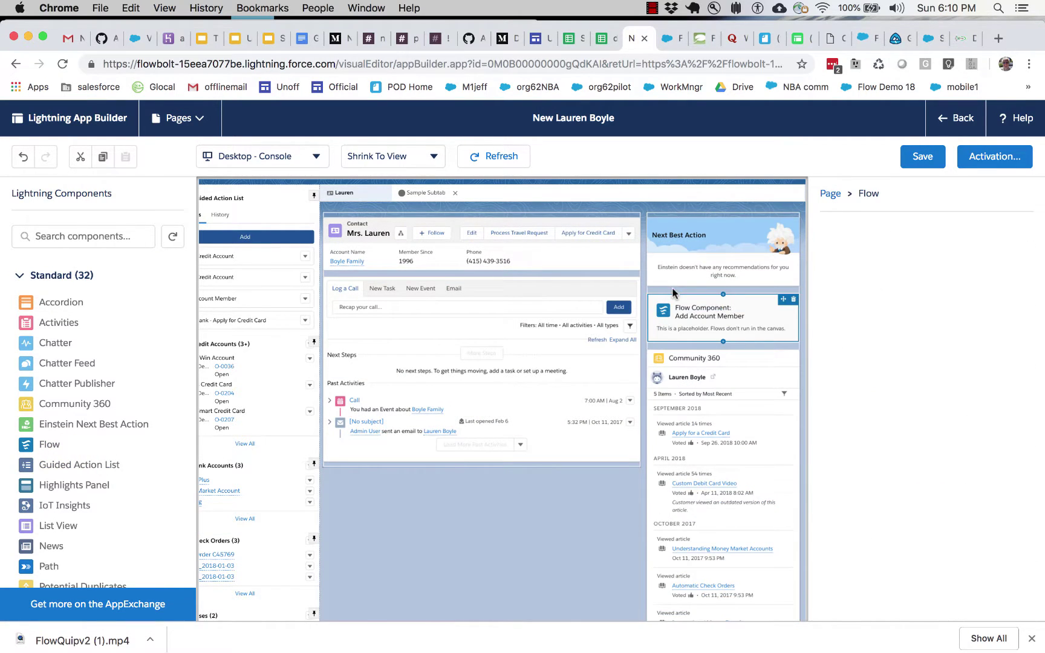
Set the new component's flow to Lesson 1e: Screen Fields and pass the record ID into its recordId variable.
left_click(884, 317)
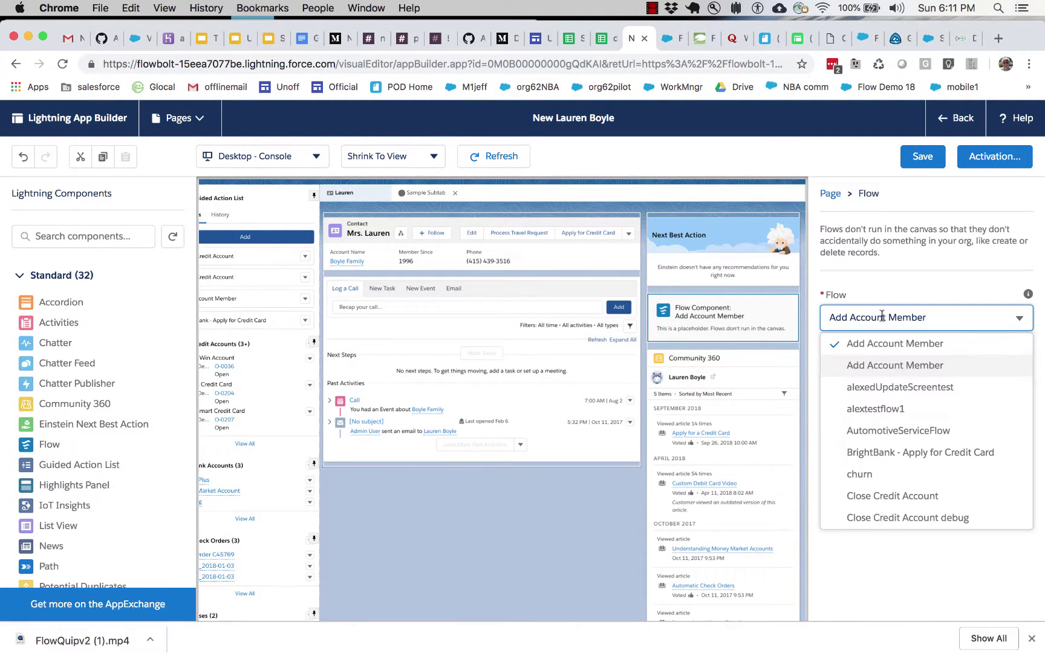
scroll(895, 433, "down", 10)
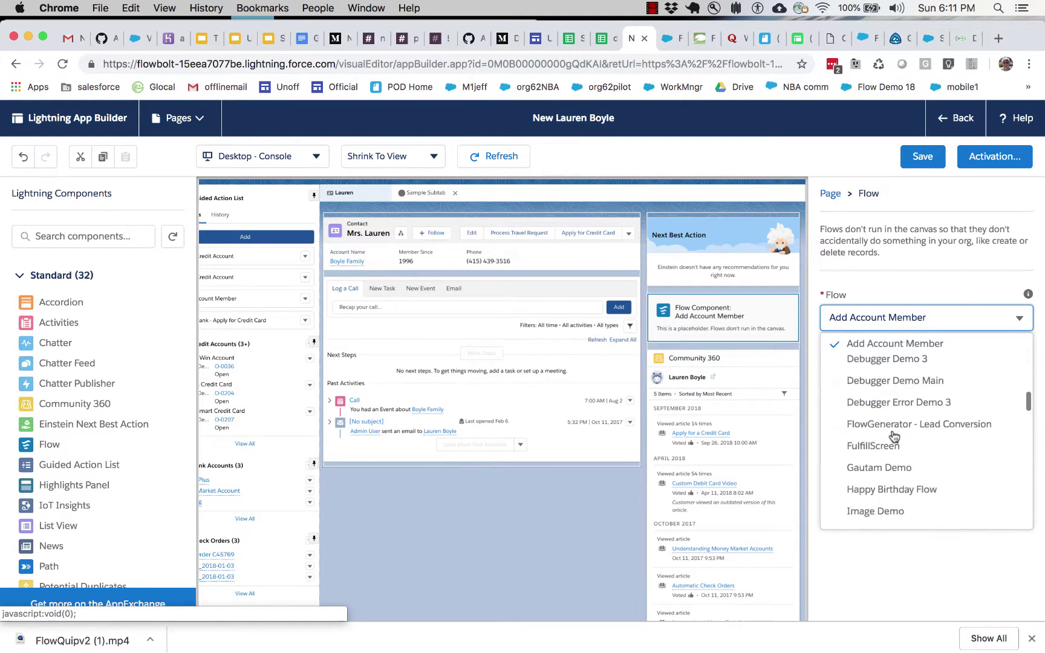
scroll(895, 436, "down", 3)
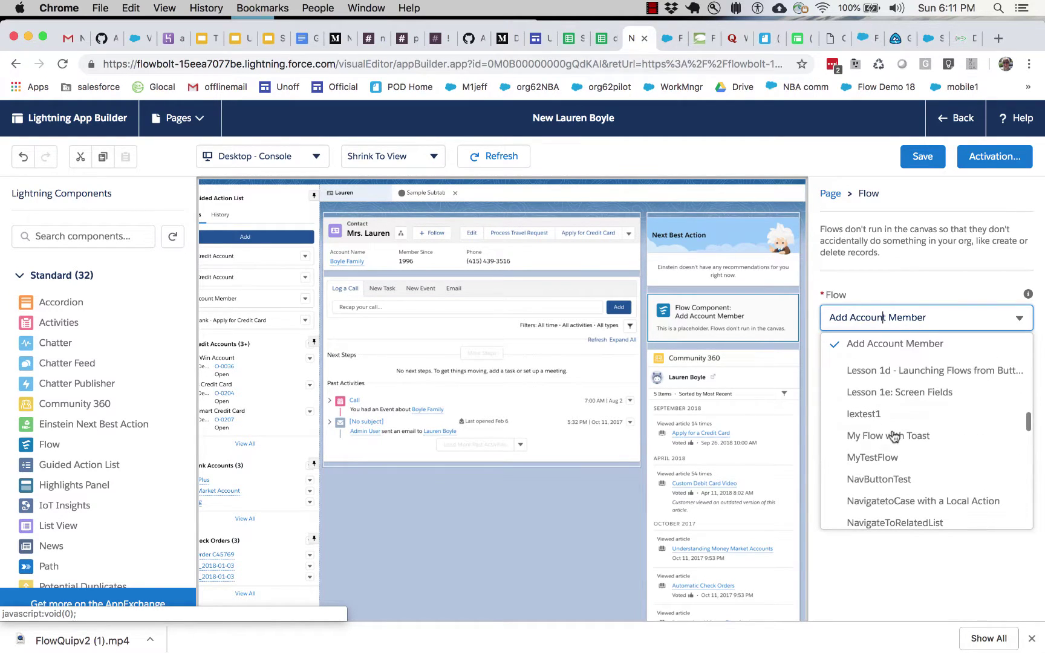
left_click(893, 391)
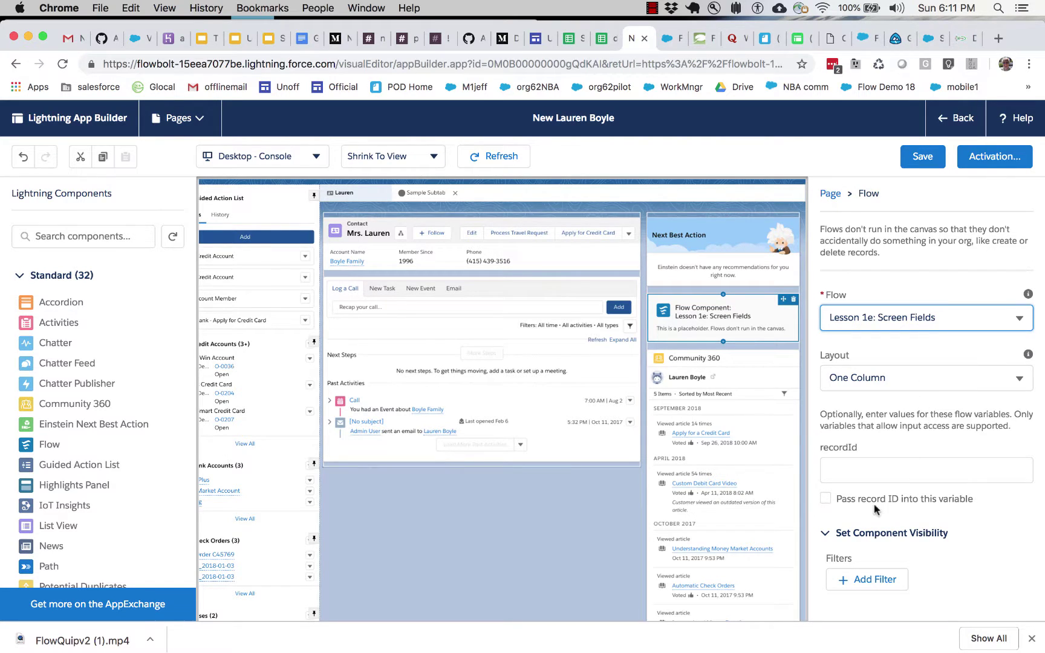
left_click(838, 497)
left_click(959, 503)
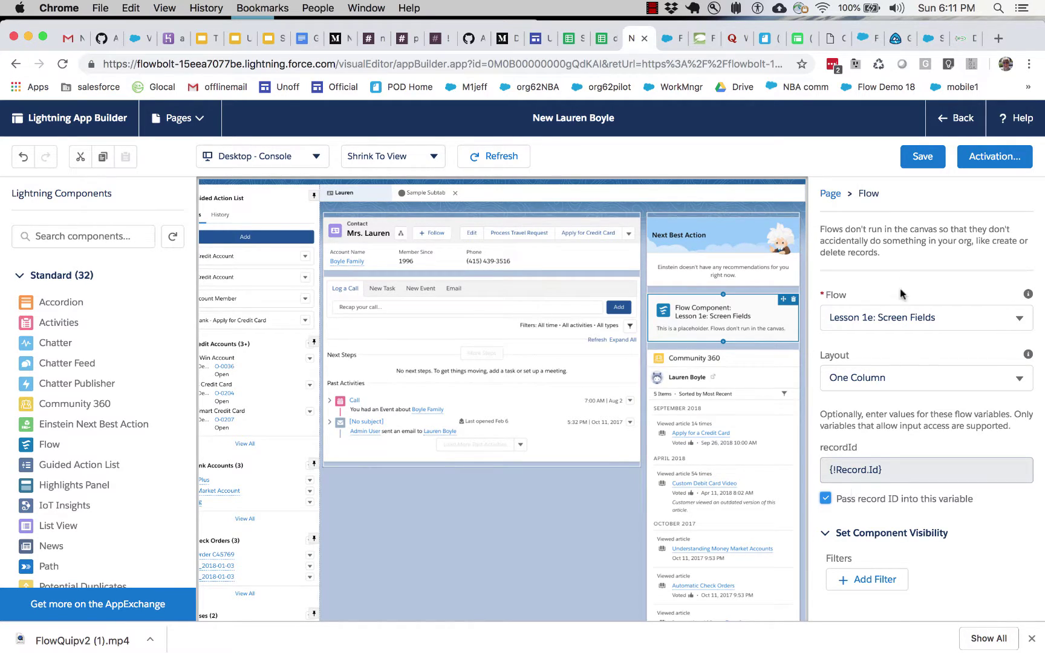
Save the record page, return to the contact record, and bring the embedded Lesson 1e flow form into view.
left_click(924, 159)
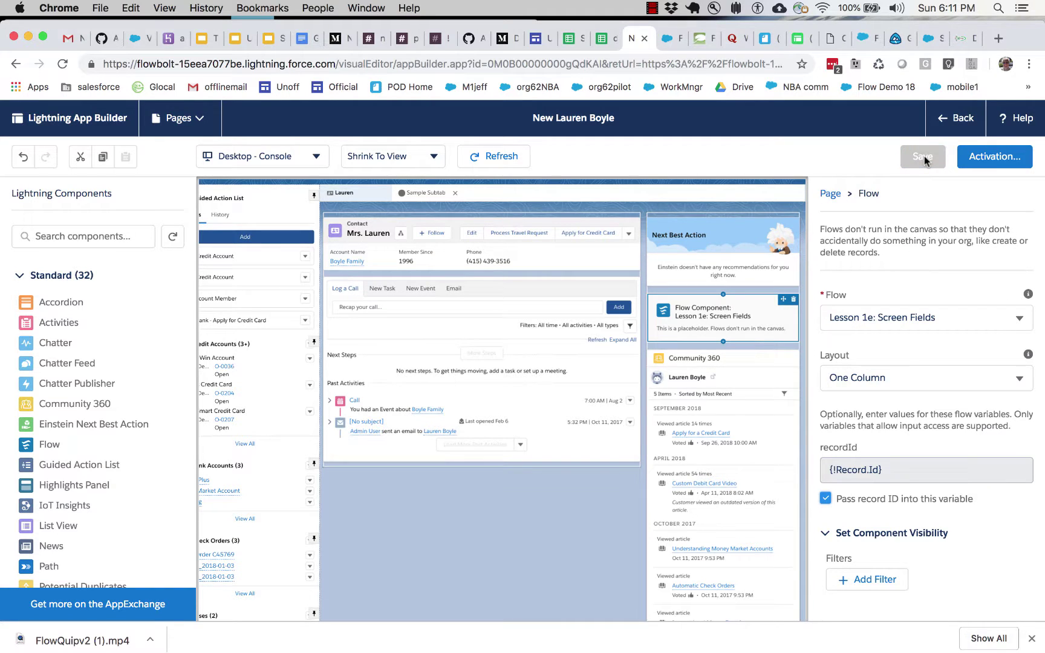
left_click(952, 121)
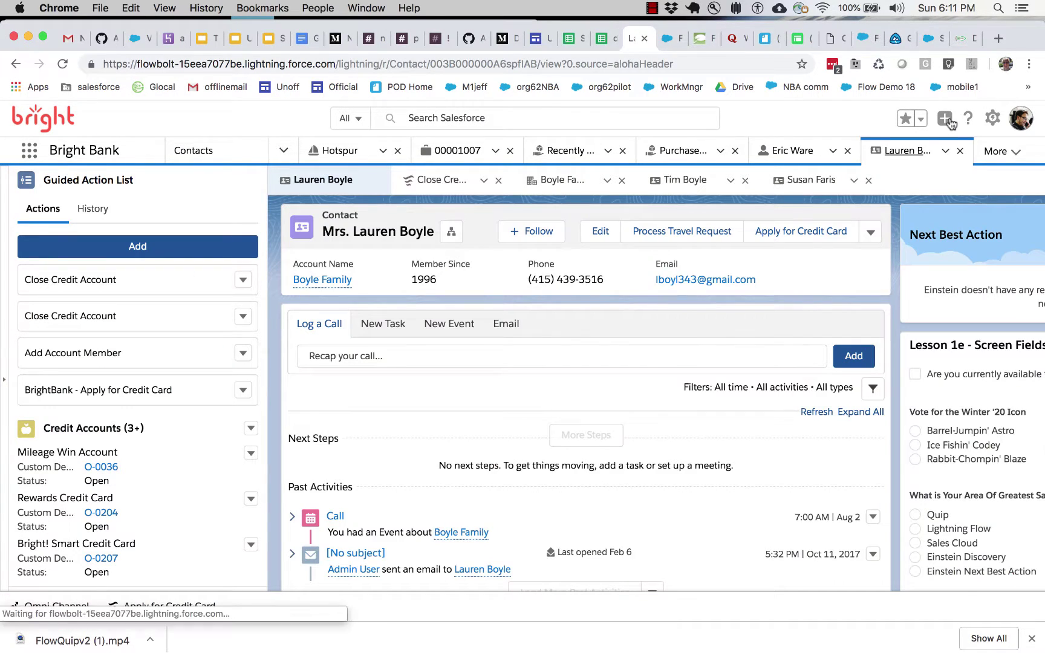
scroll(919, 356, "right", 5)
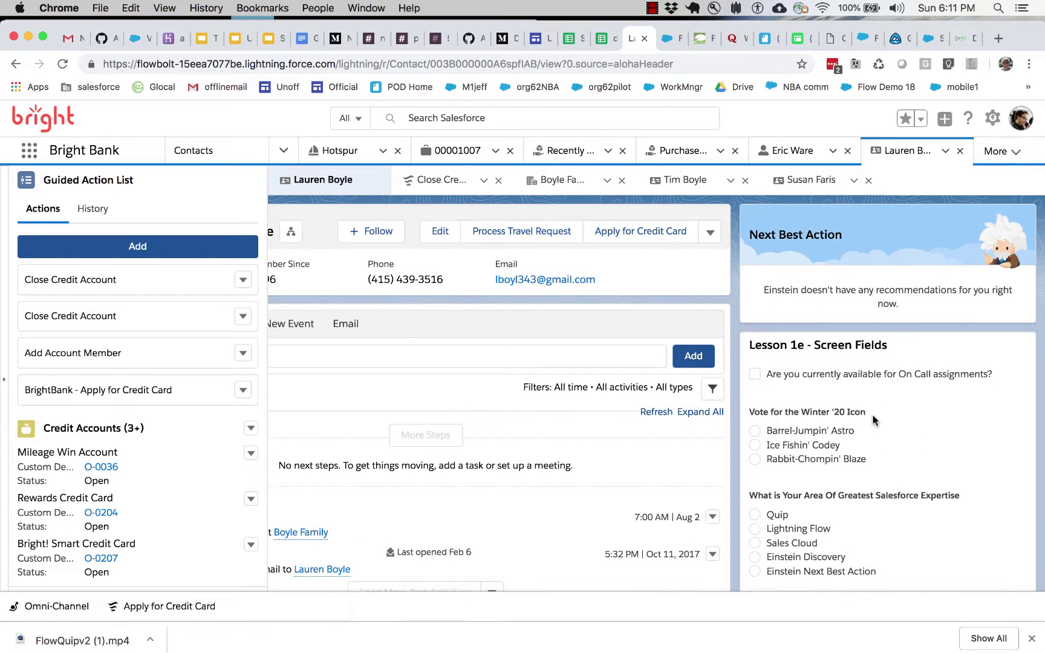
scroll(873, 419, "down", 2)
scroll(873, 420, "down", 2)
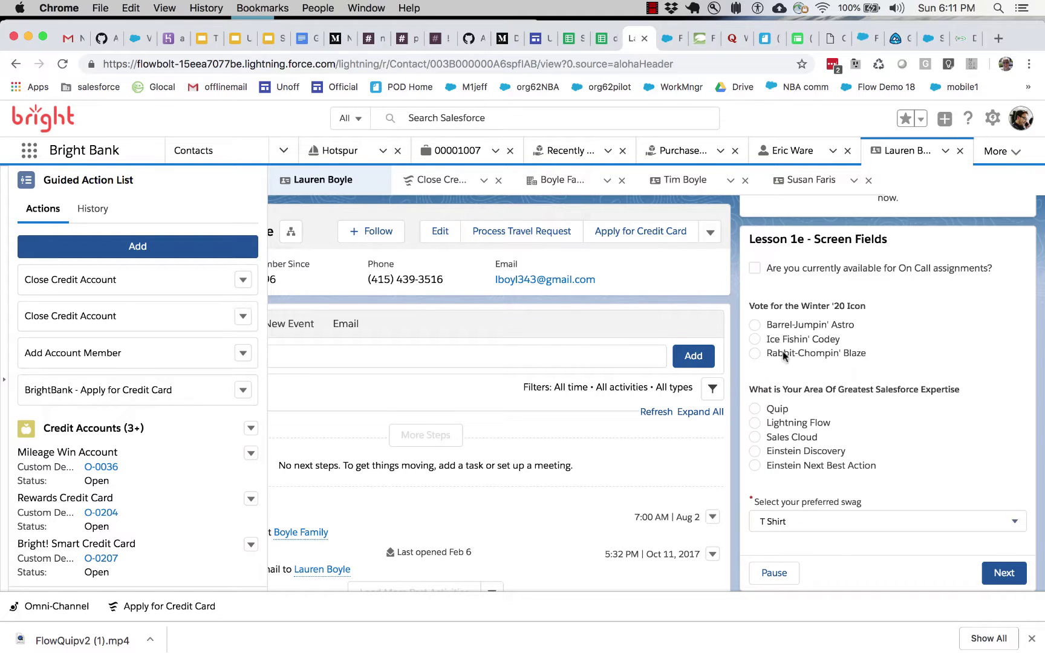
Check the contact's icon vote, on-call, expertise and preferred swag fields in its edit form, and close it without saving.
scroll(497, 386, "left", 5)
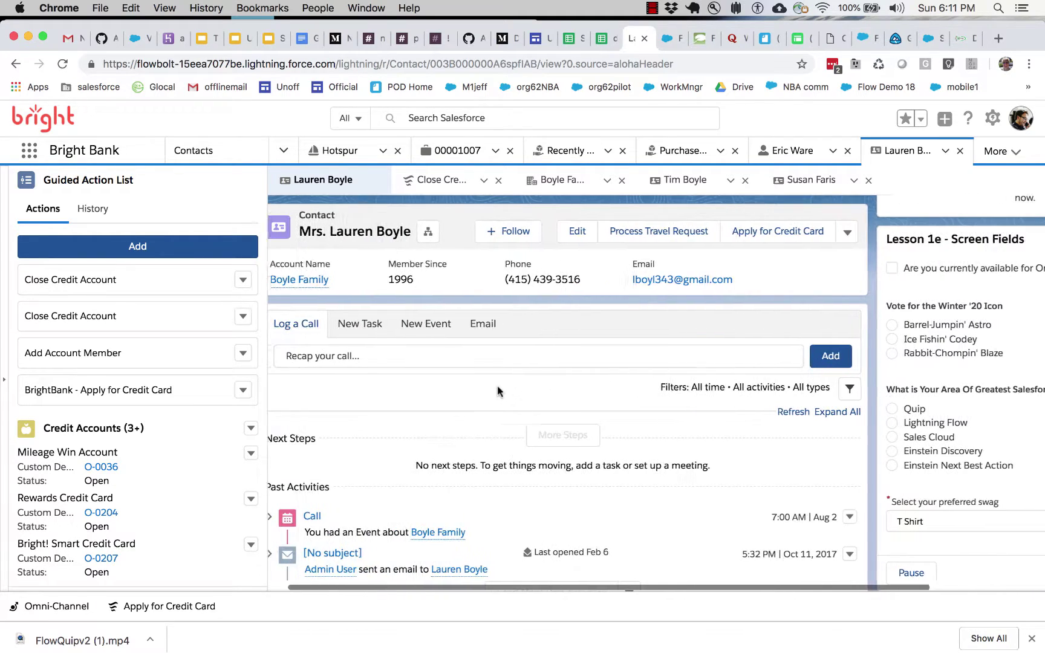
scroll(447, 376, "right", 5)
left_click(439, 233)
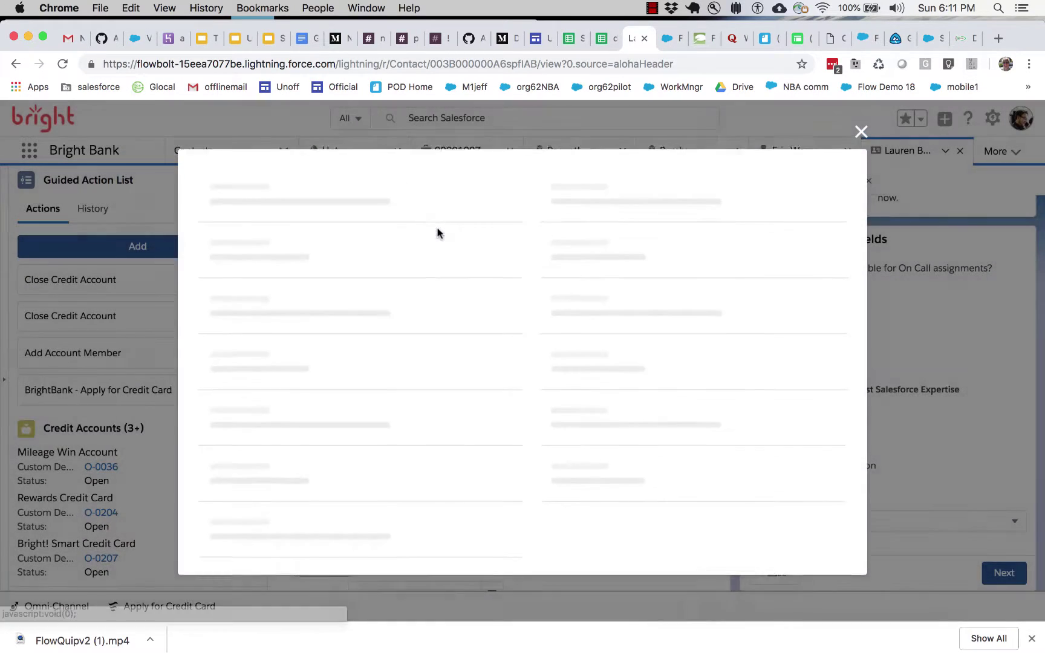
scroll(398, 433, "down", 10)
scroll(399, 434, "up", 3)
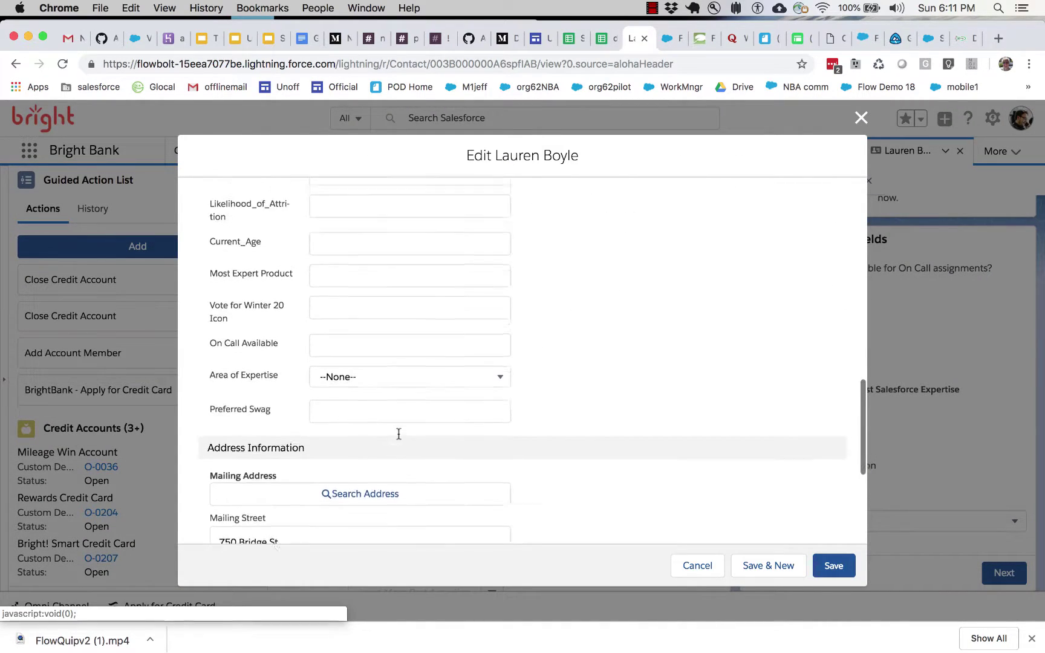
left_click(345, 351)
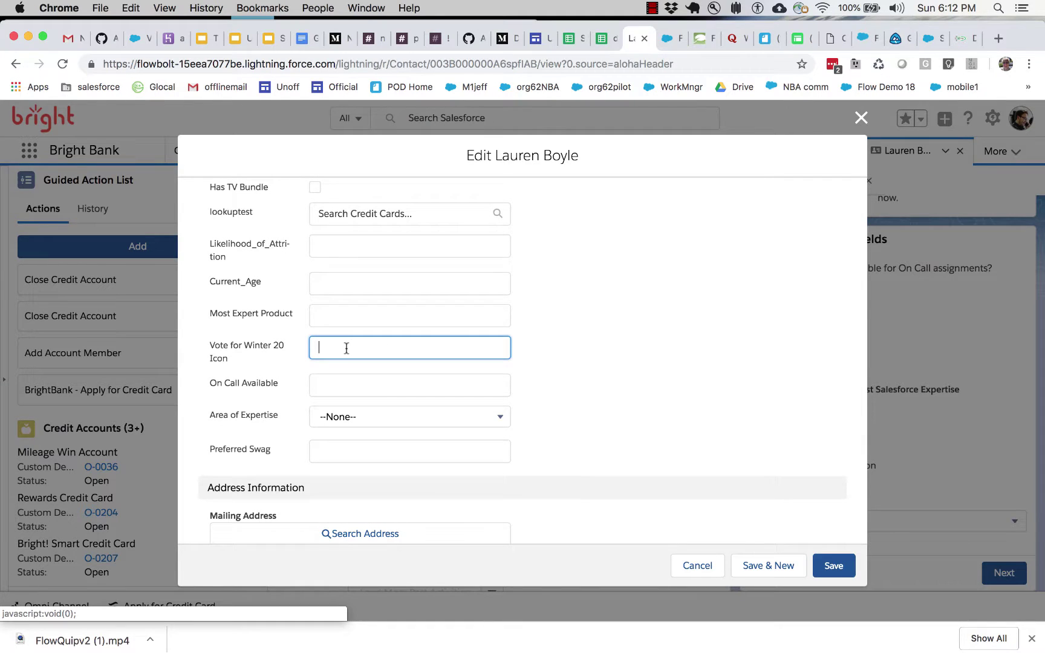
left_click(352, 386)
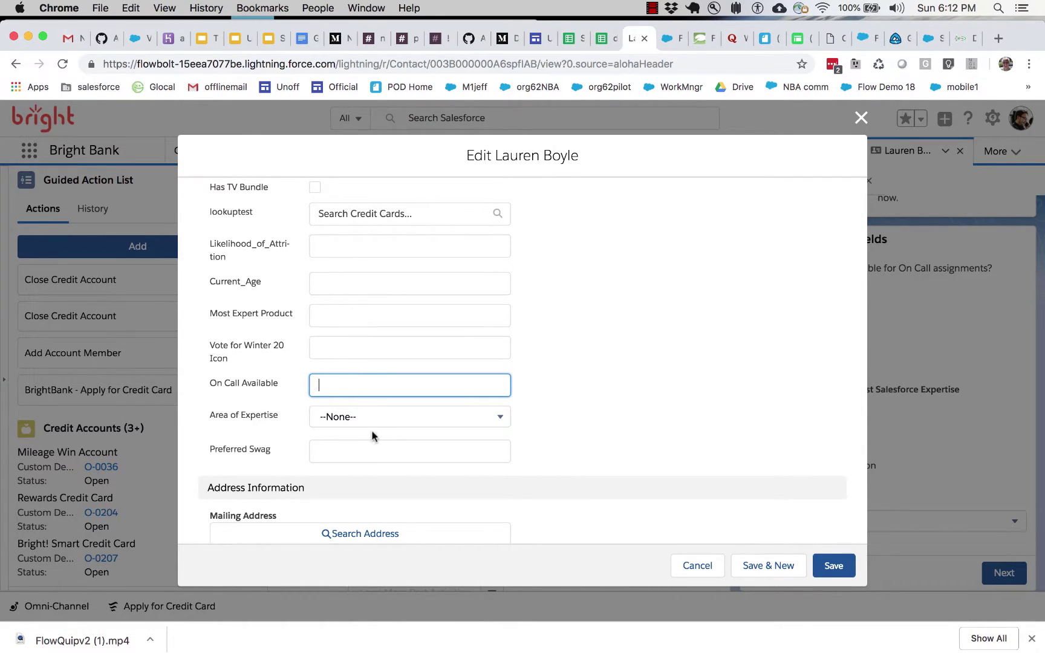
left_click(695, 566)
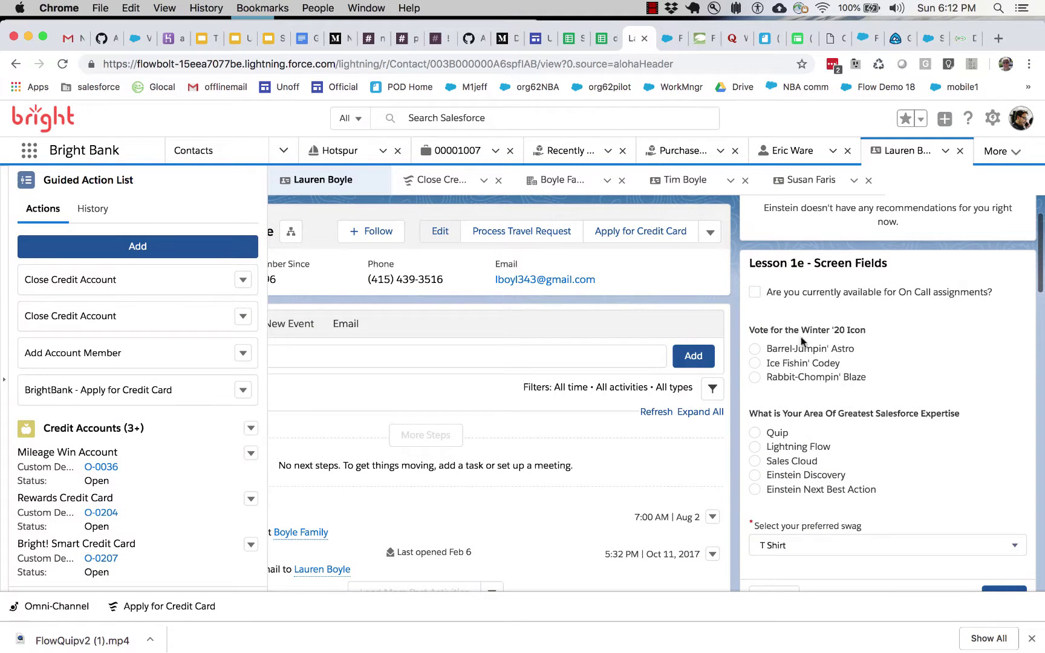
In the embedded flow, mark on-call availability and choose Rabbit-Chompin' Blaze, Lightning Flow expertise and Beach Blanket swag.
left_click(754, 292)
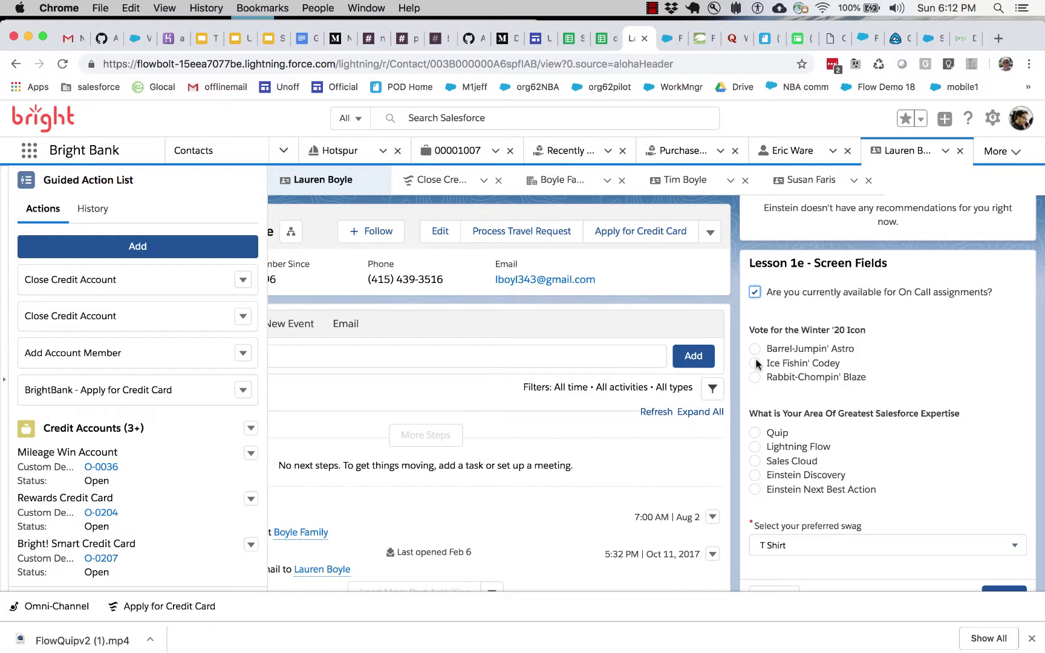
left_click(754, 376)
left_click(756, 448)
scroll(903, 469, "down", 3)
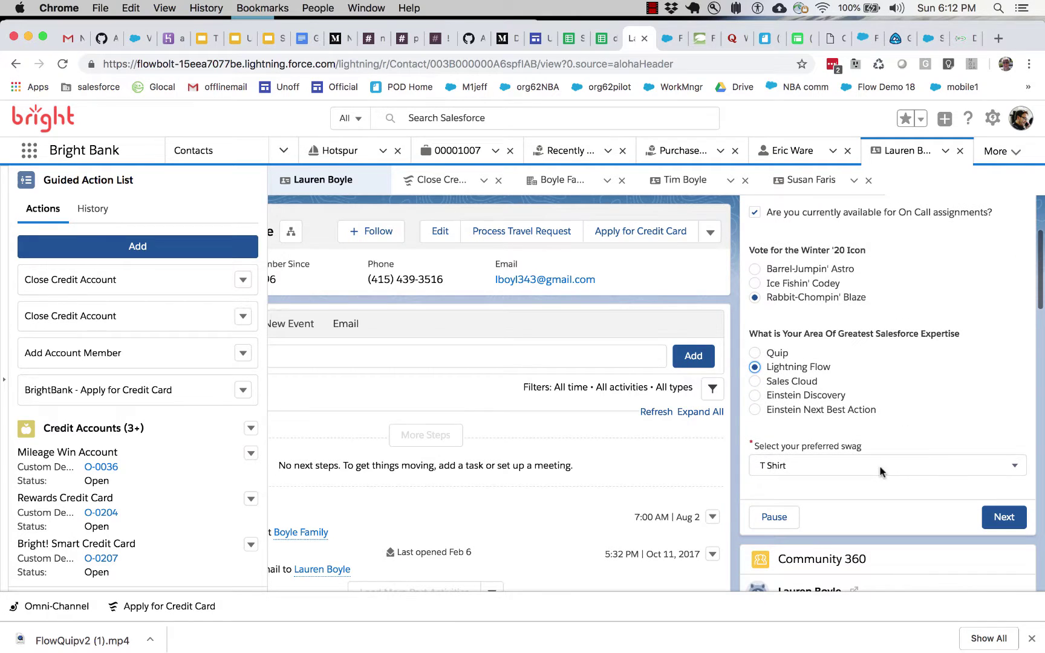
left_click(880, 471)
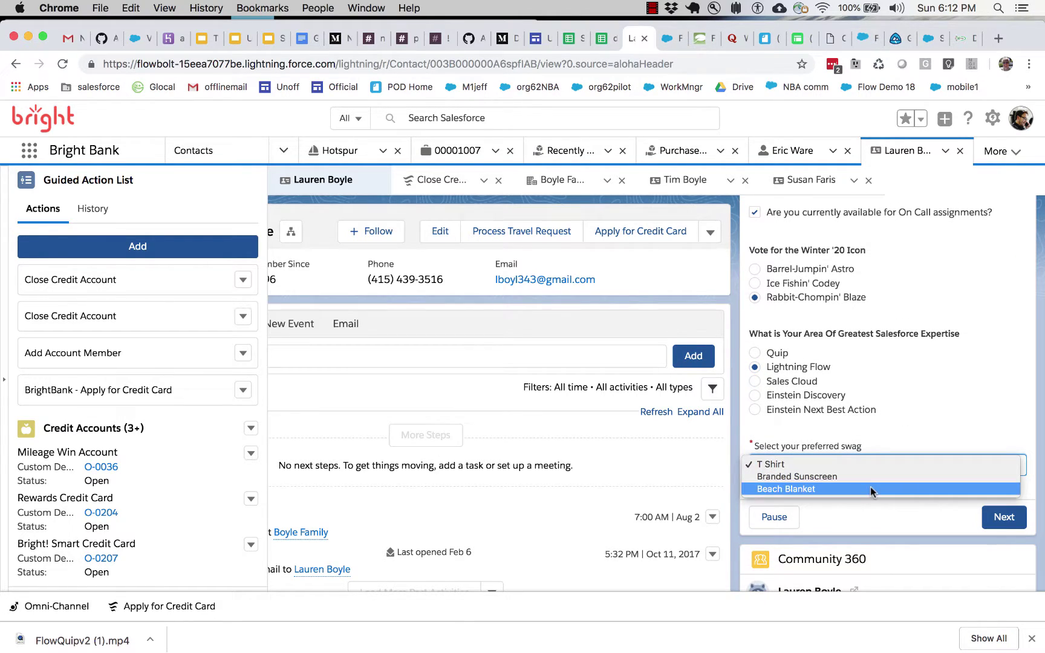
left_click(871, 488)
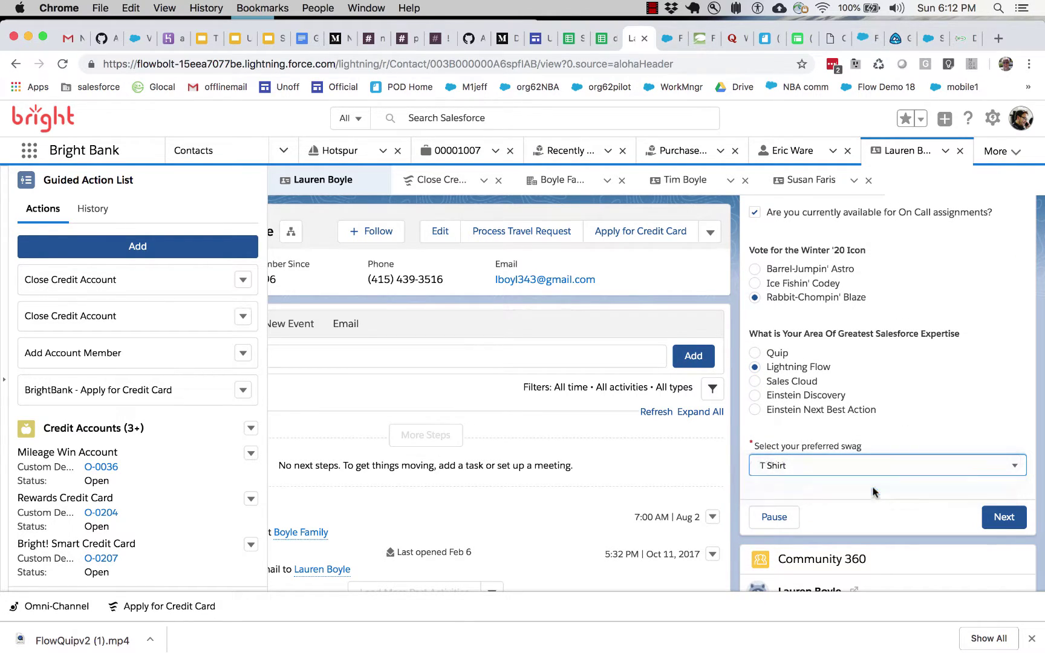
Submit the embedded flow's answers and bring up the icon vote, on-call, expertise and preferred swag fields in the contact's edit form.
left_click(1004, 519)
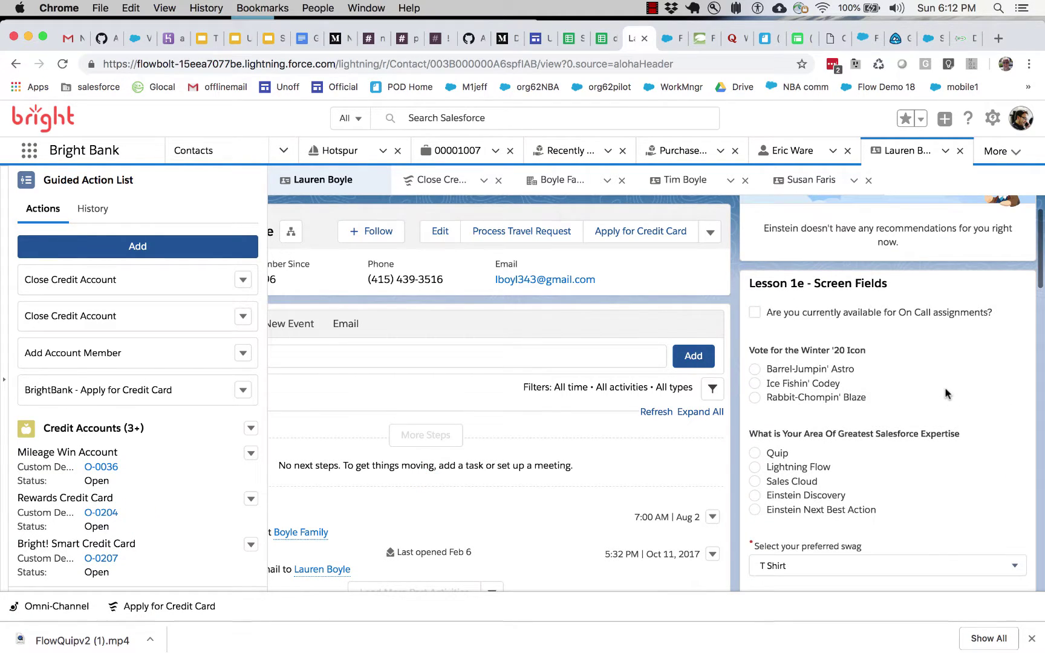
left_click(435, 231)
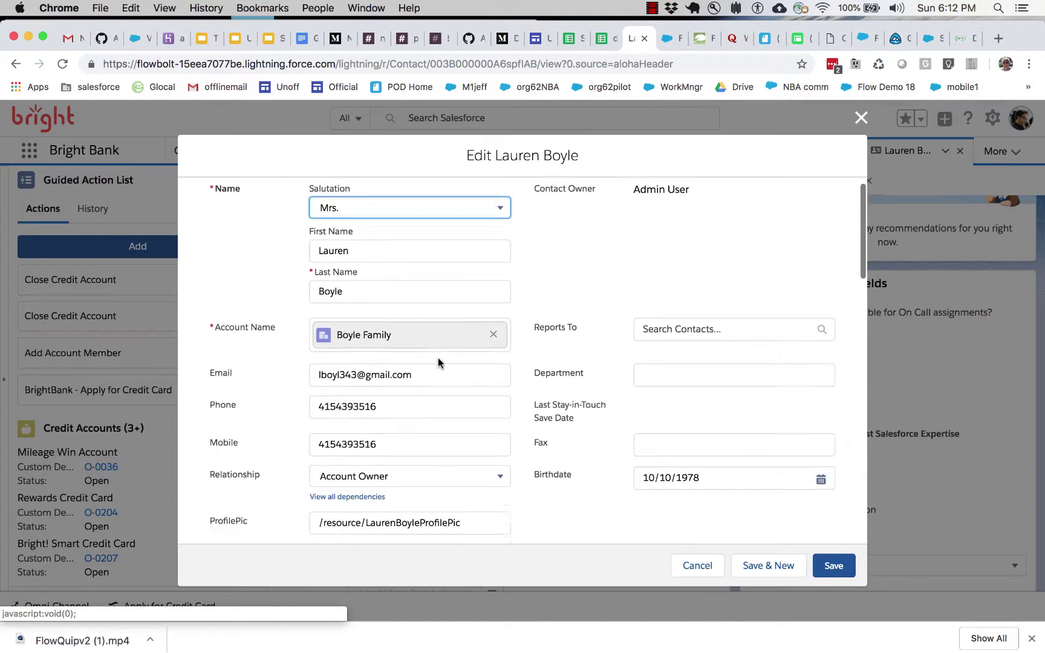
scroll(438, 358, "down", 20)
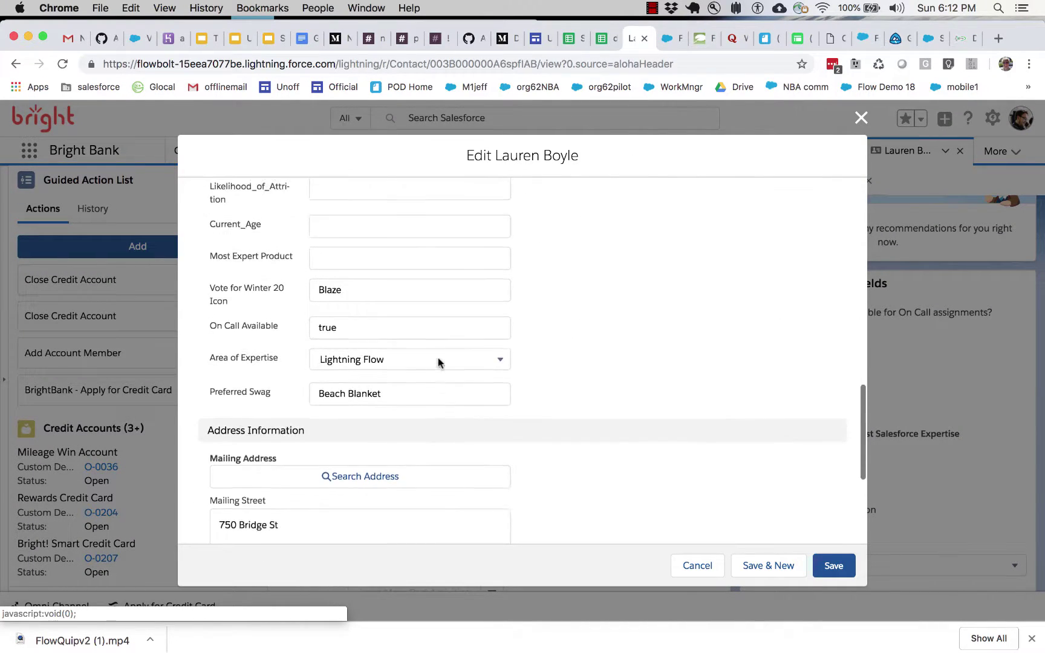
scroll(438, 357, "up", 2)
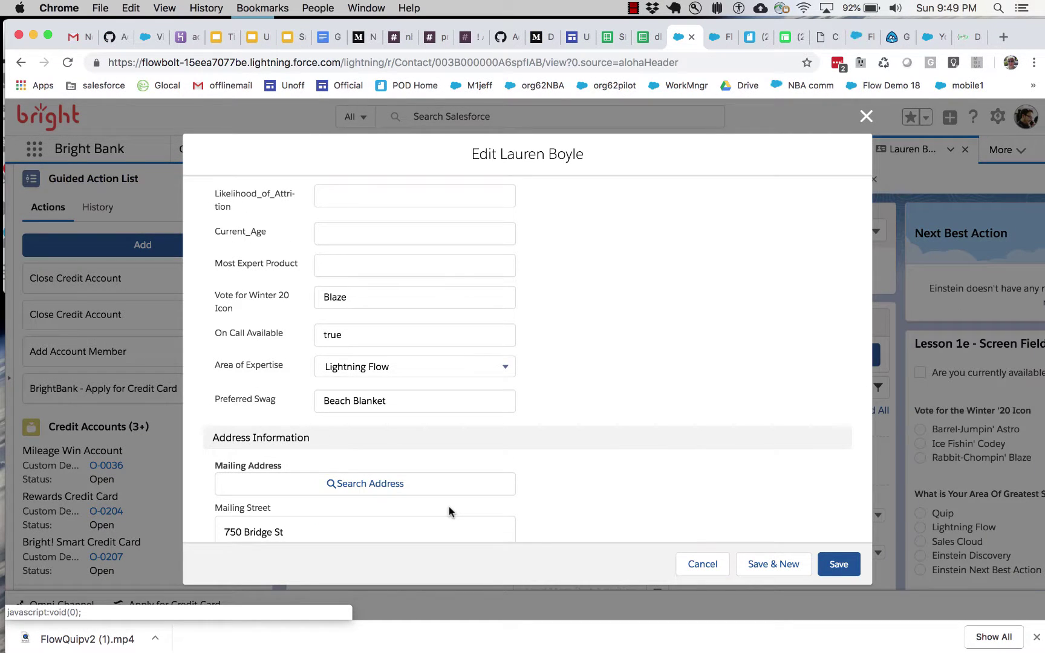
Check the value stored in the Vote for Winter 20 Icon field and close the contact's edit form without saving.
left_click(318, 295)
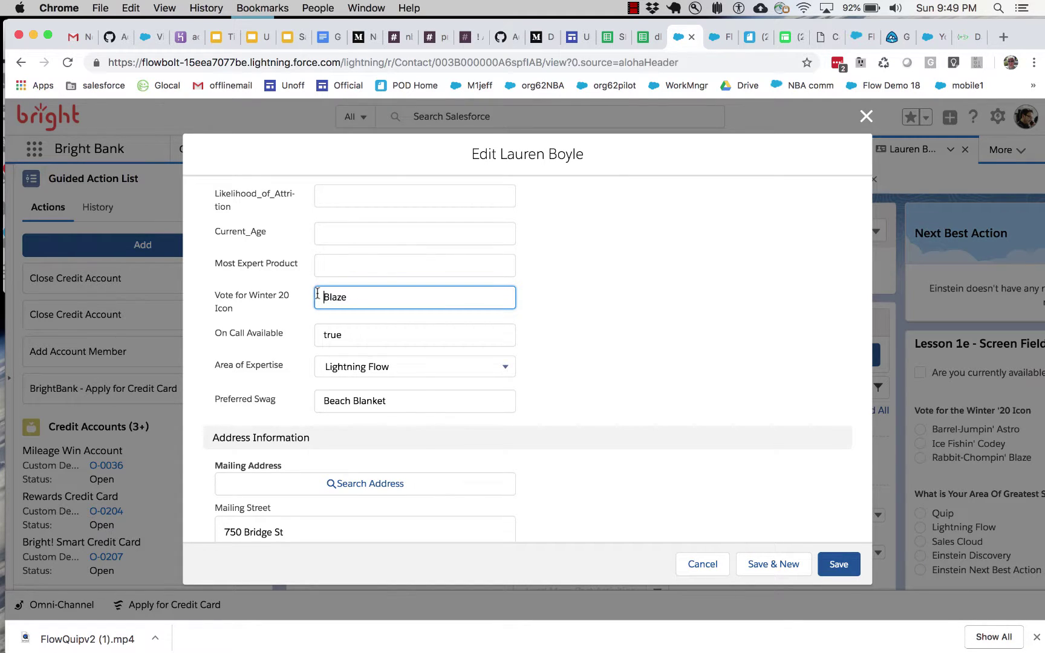
double_click(333, 298)
left_click(703, 565)
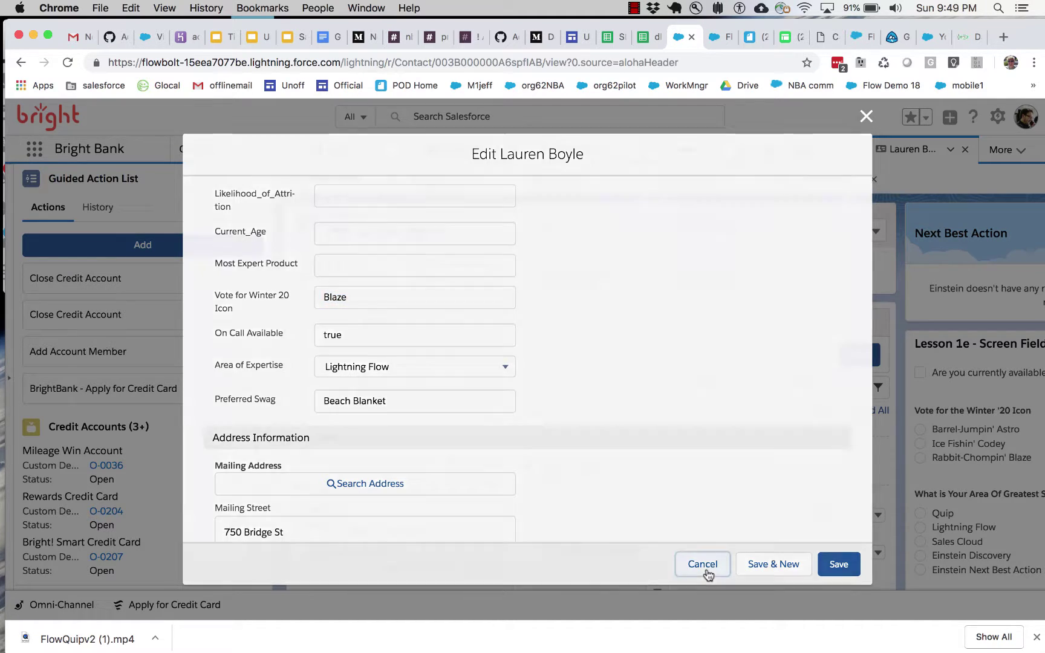
Switch to the Lesson 1e flow in Flow Builder, open the RabbitChompingBlaze choice resource and inspect its choice value.
left_click(717, 38)
left_click(95, 221)
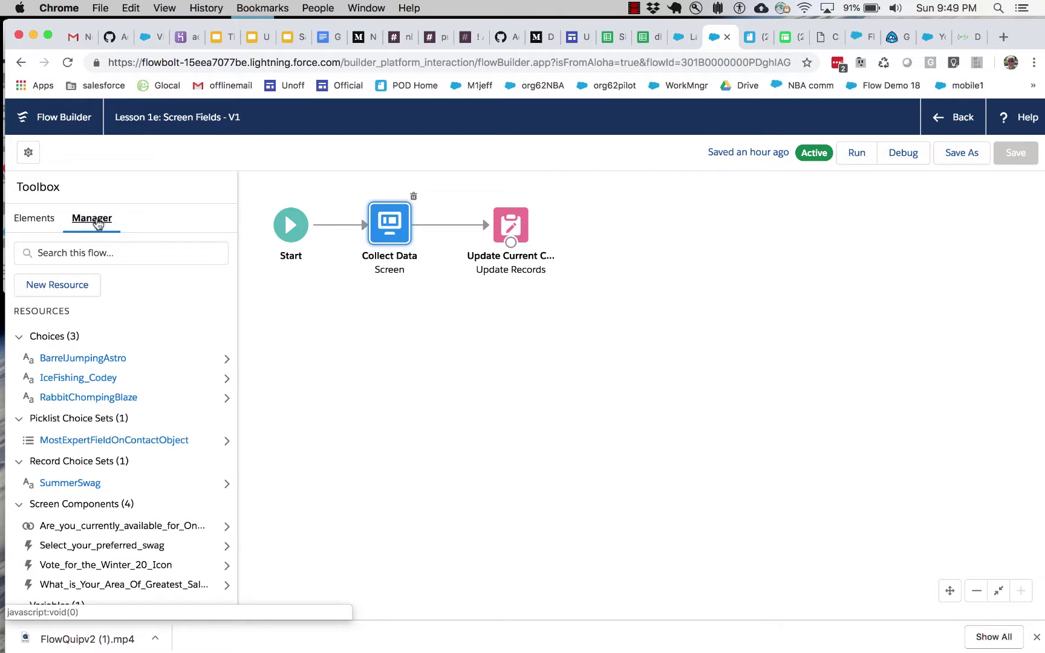
left_click(83, 398)
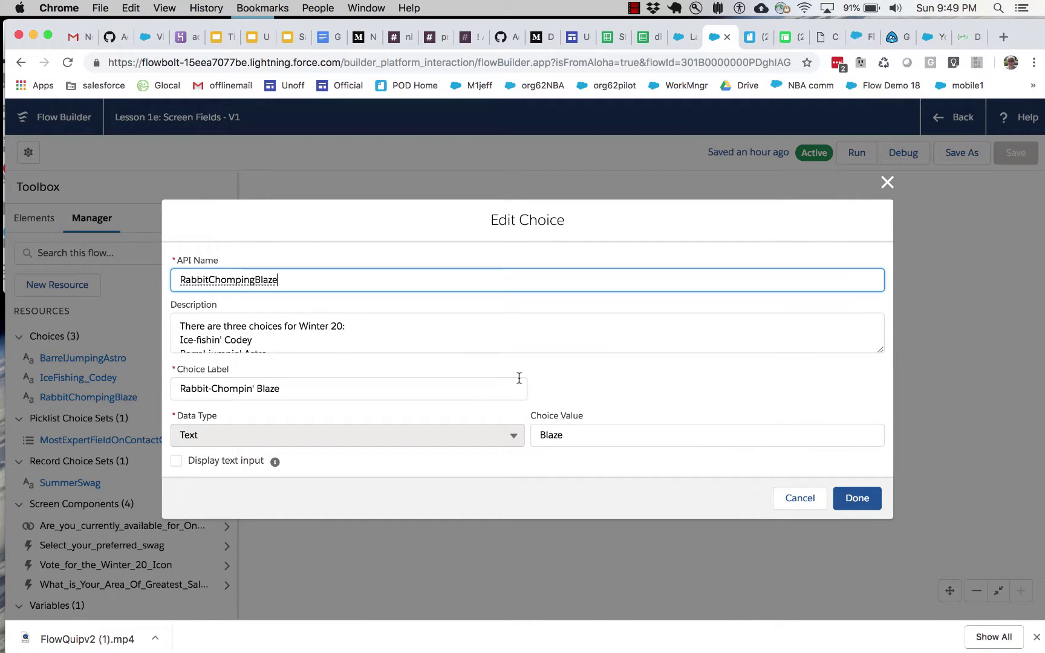
left_click_drag(582, 434, 532, 432)
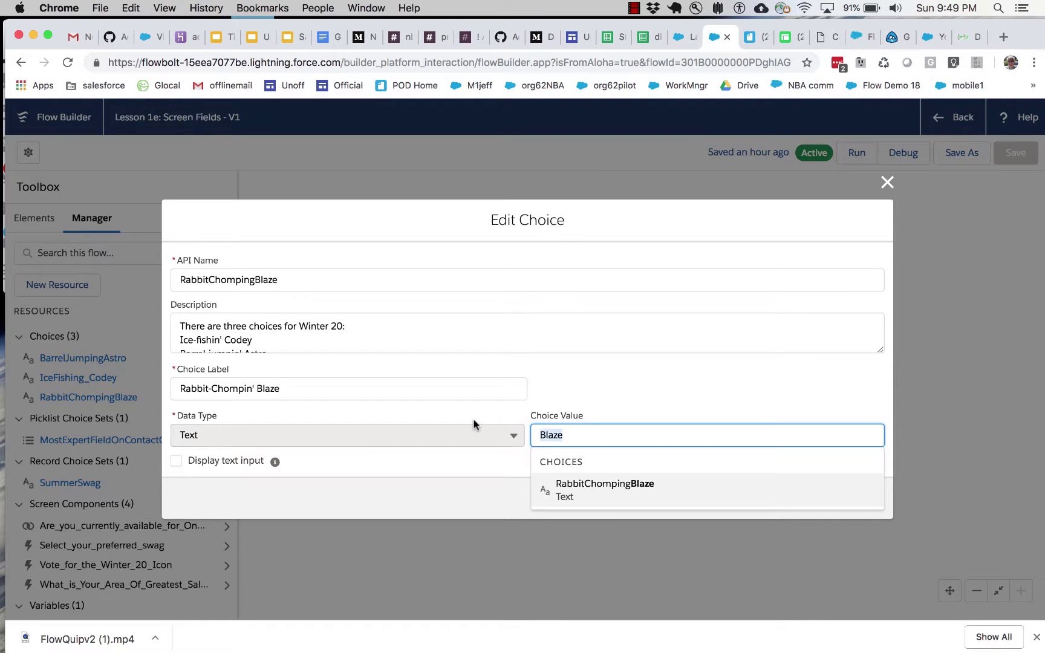
Try copying the choice label Rabbit-Chompin' Blaze into the choice value of the RabbitChompingBlaze choice.
left_click_drag(325, 394, 173, 390)
key("super+c")
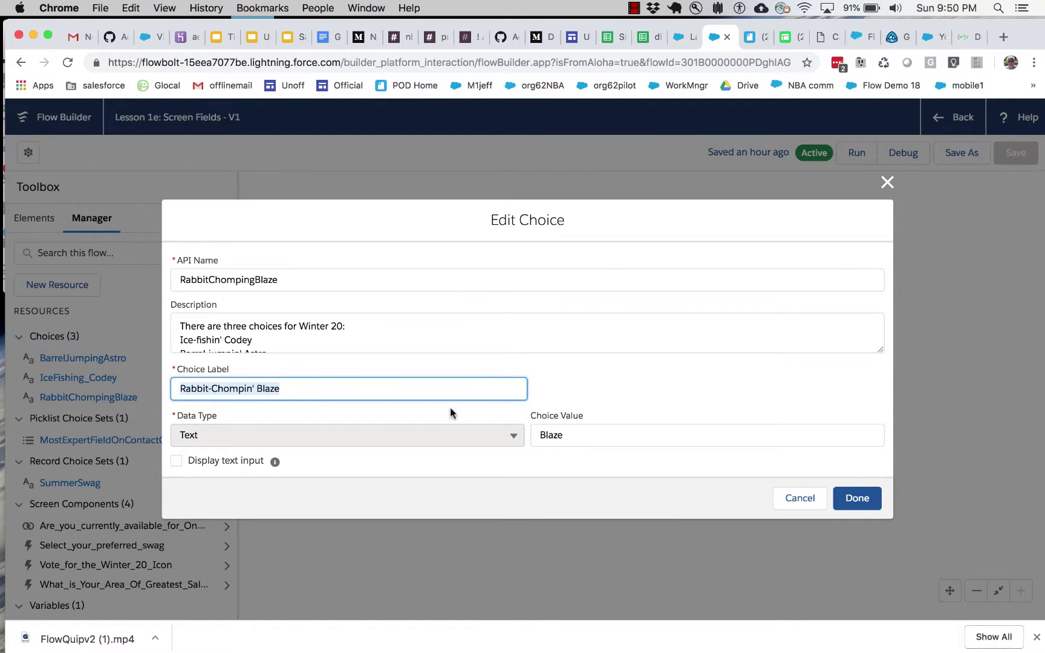
left_click(578, 438)
double_click(538, 436)
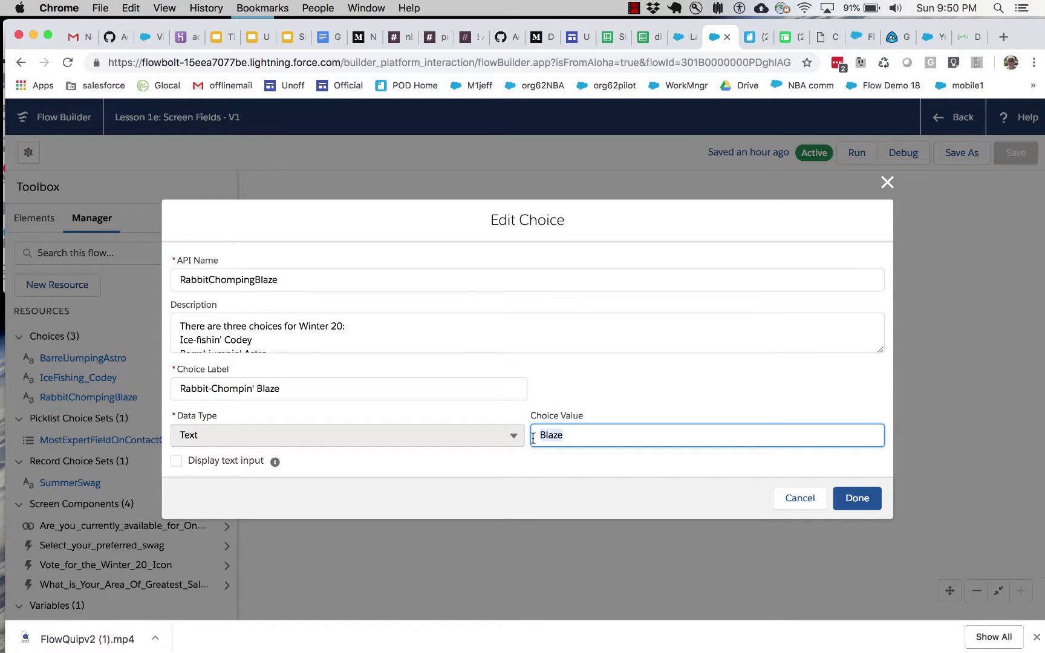
left_click(600, 396)
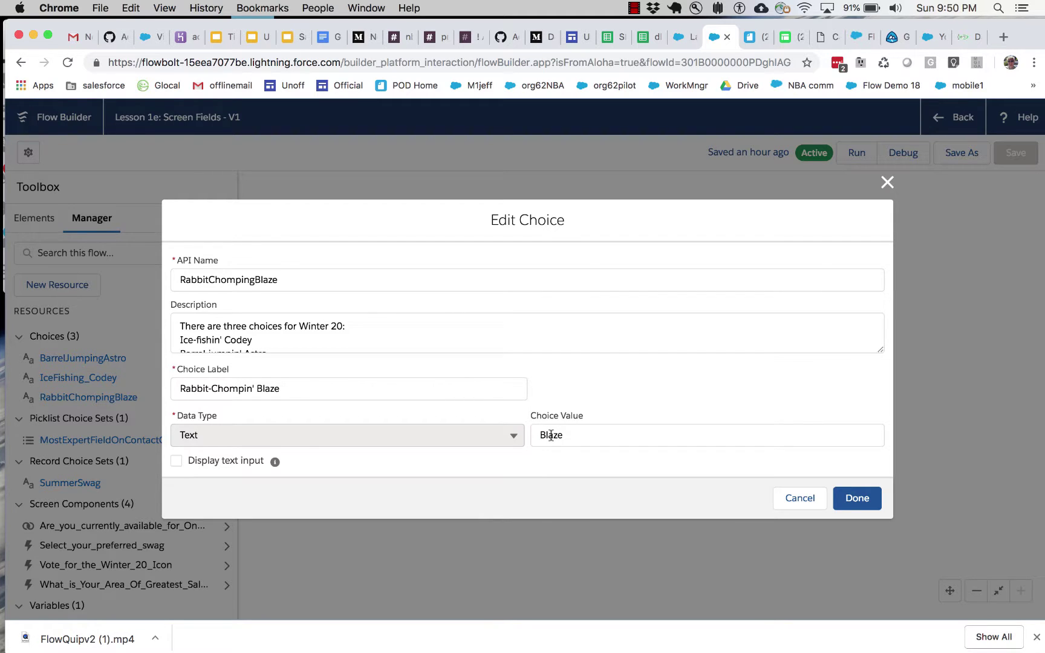
left_click(401, 389)
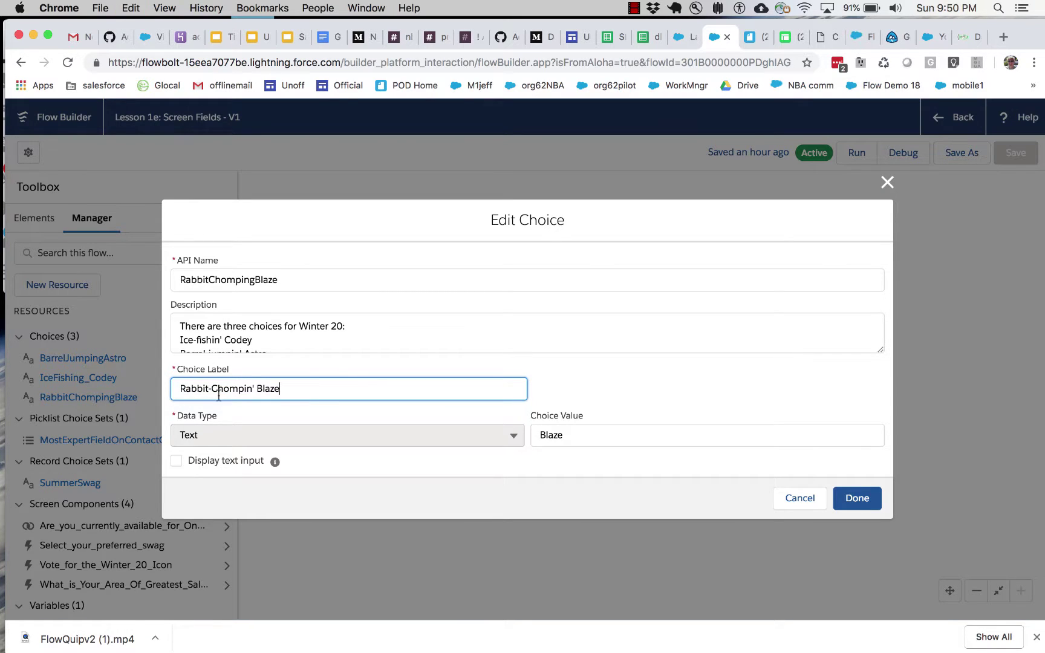
double_click(549, 436)
key("super+v")
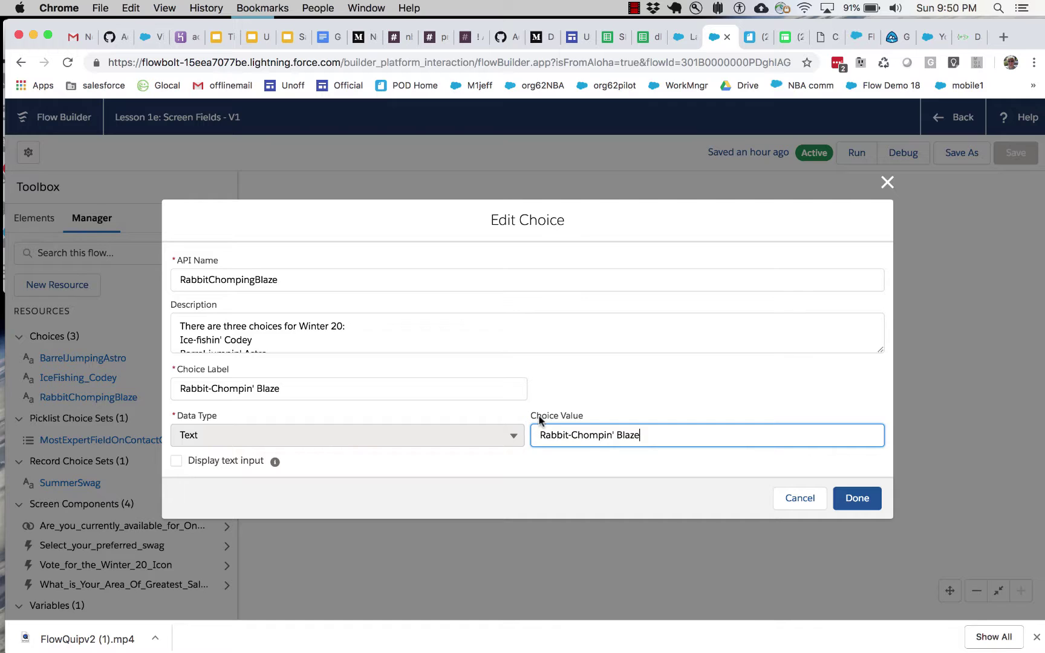
left_click(627, 404)
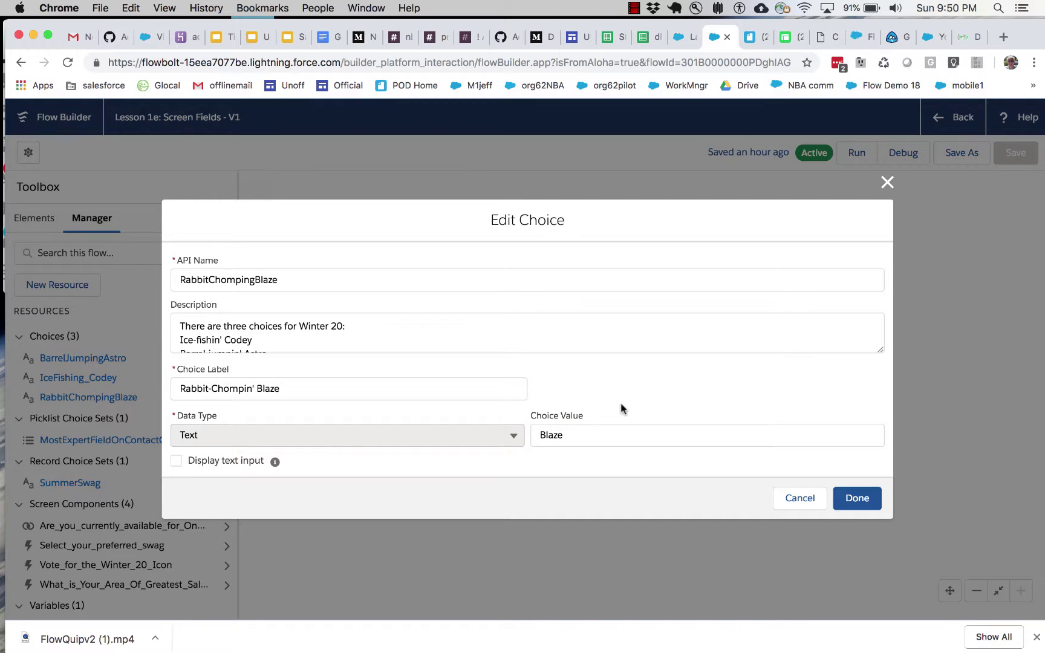
Examine the choice value and API name fields in the RabbitChompingBlaze choice's settings.
left_click_drag(562, 415, 587, 415)
double_click(586, 416)
left_click_drag(280, 280, 173, 280)
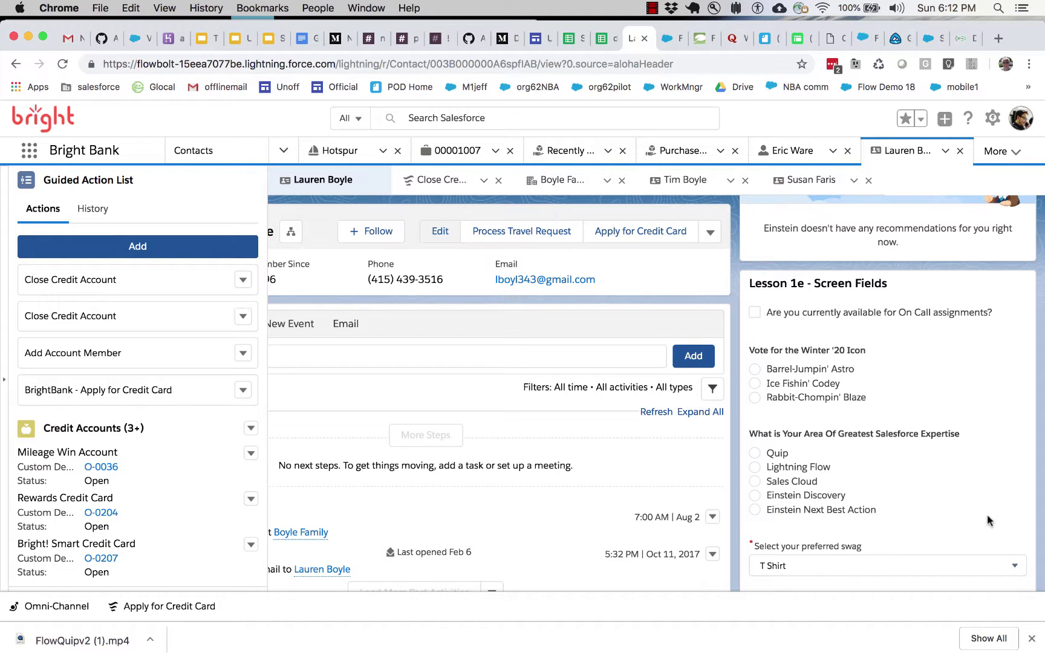
Review the fields of the Collect Data screen in Flow Builder, close it unchanged and return to the contact record.
scroll(883, 340, "up", 2)
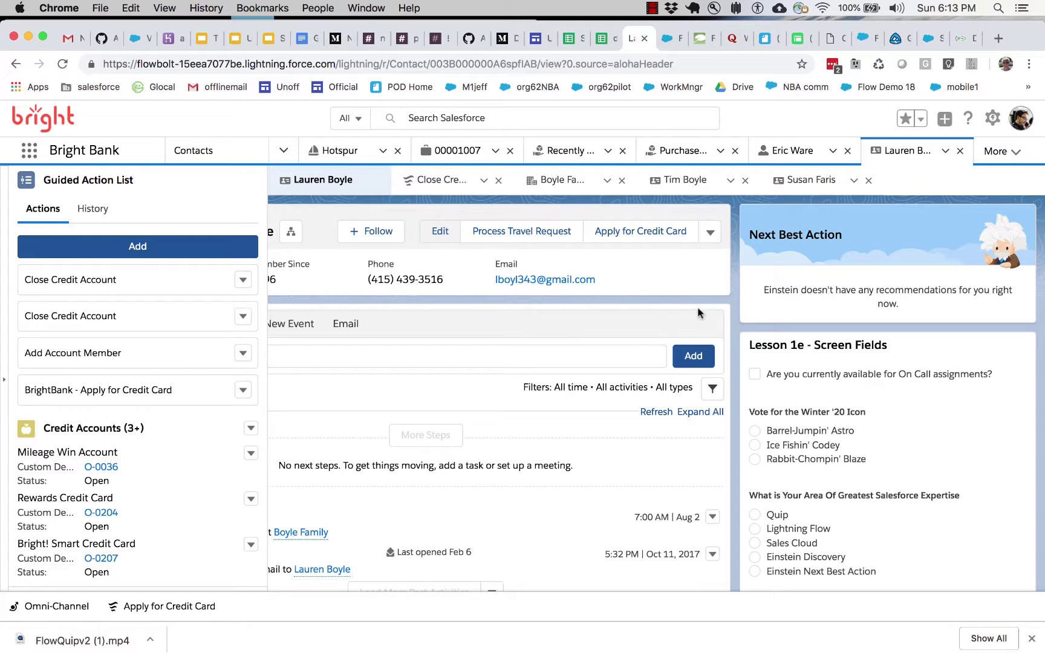
left_click(669, 38)
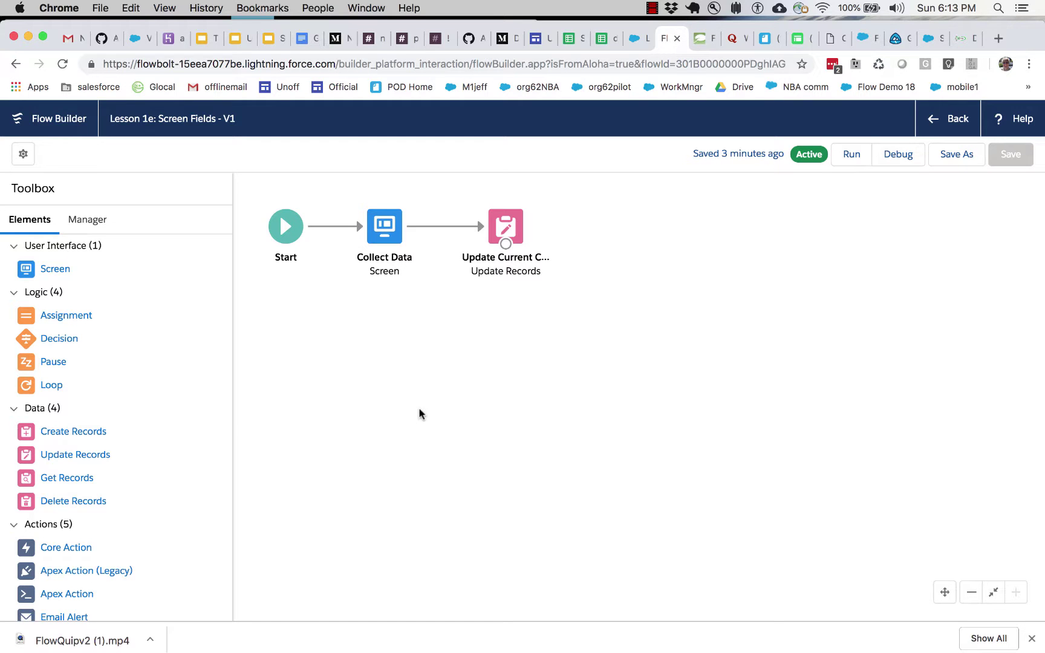
double_click(384, 227)
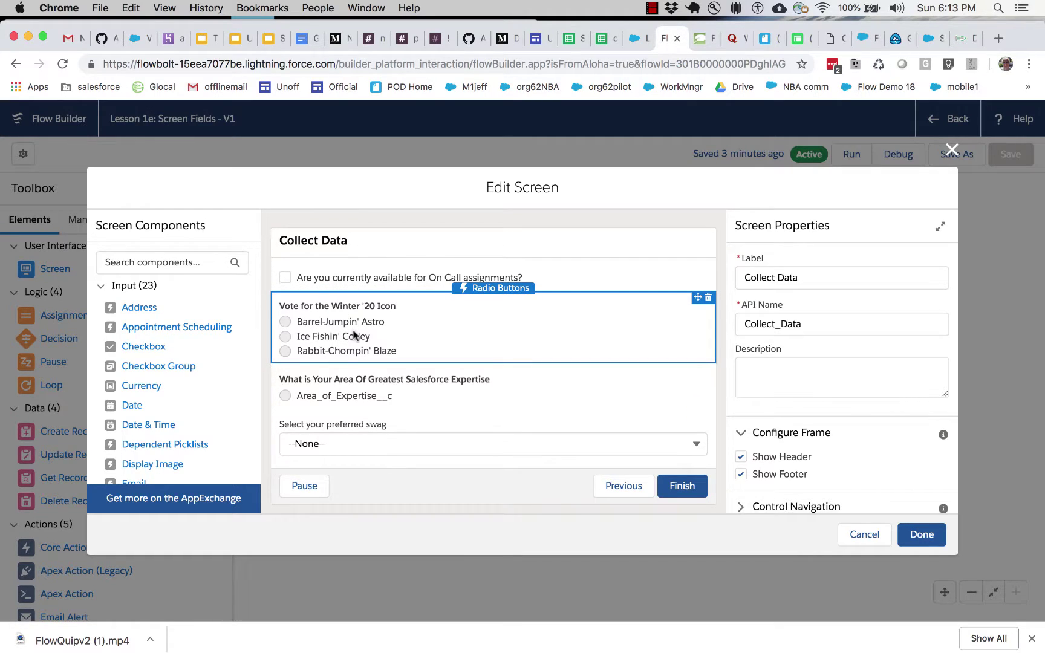
left_click(951, 151)
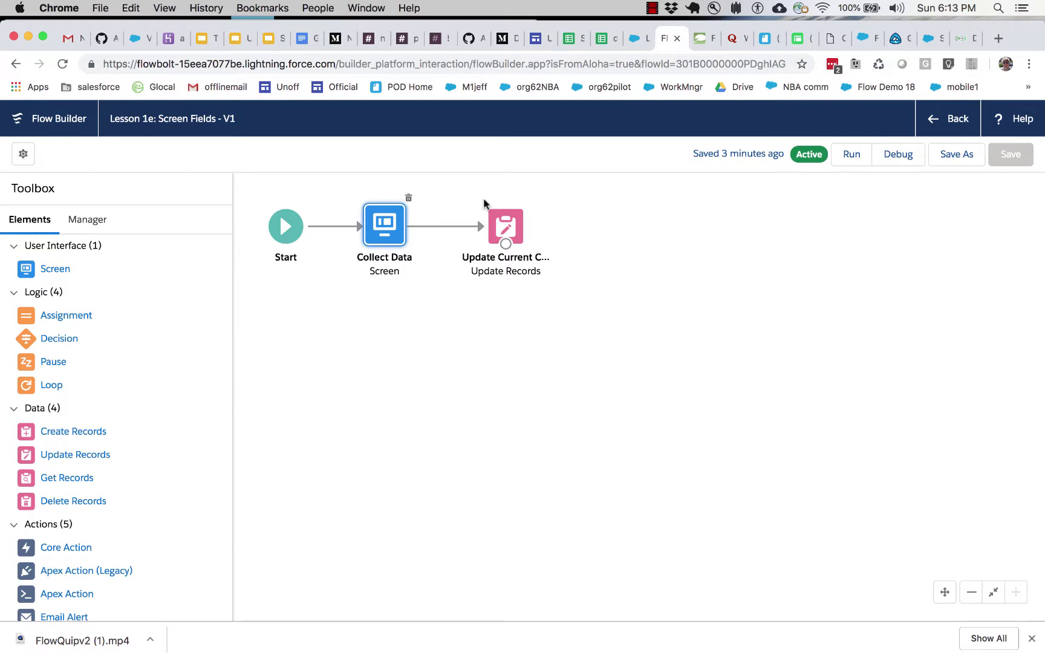
left_click(633, 39)
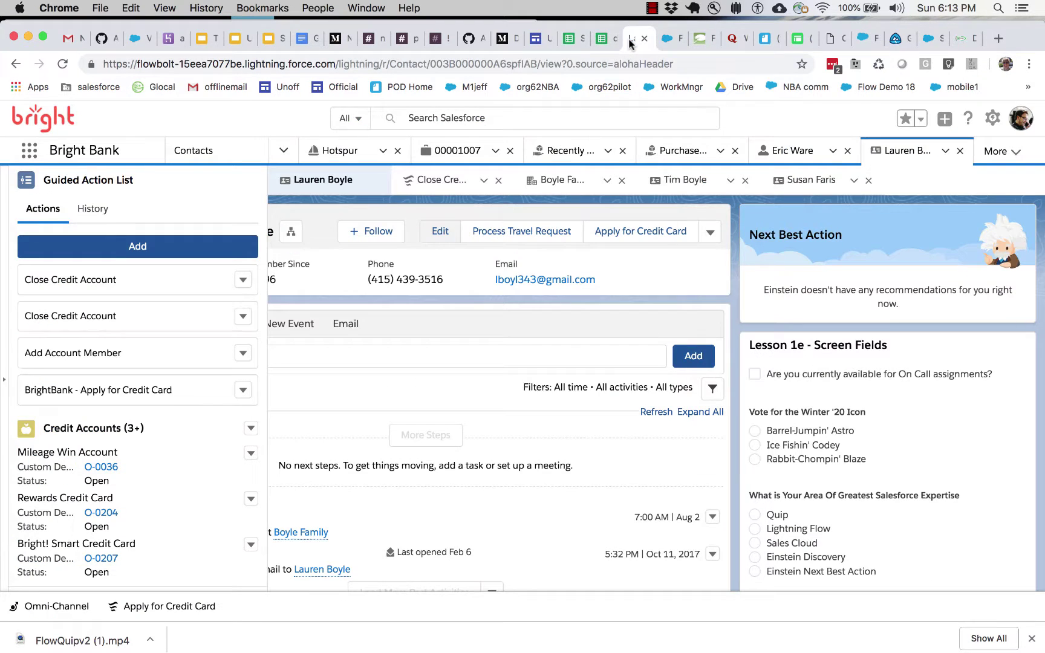
left_click(653, 8)
left_click(672, 22)
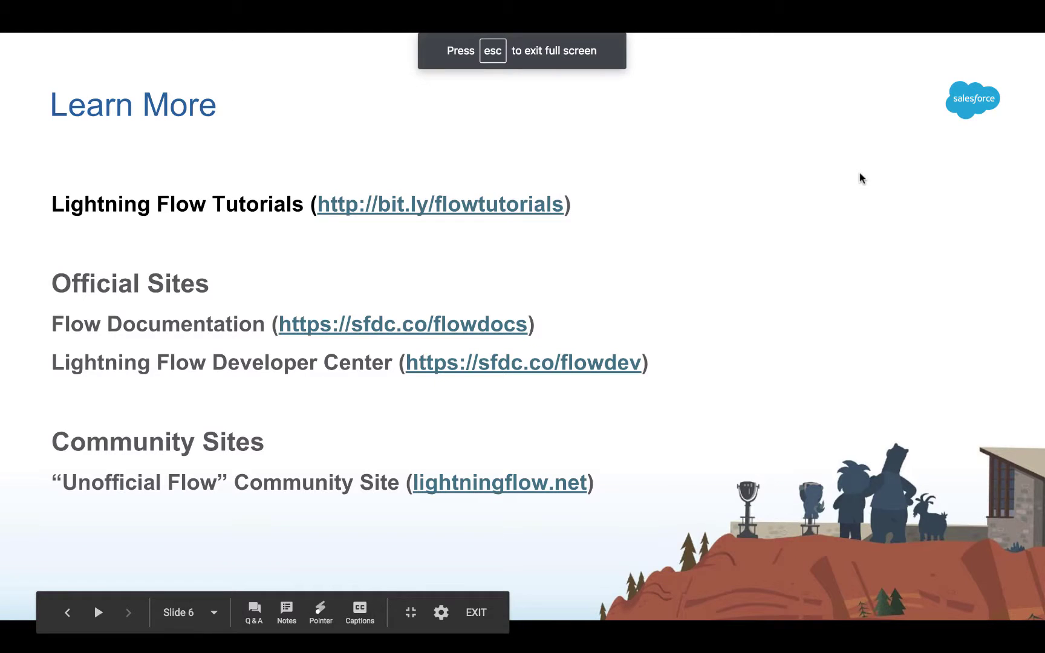